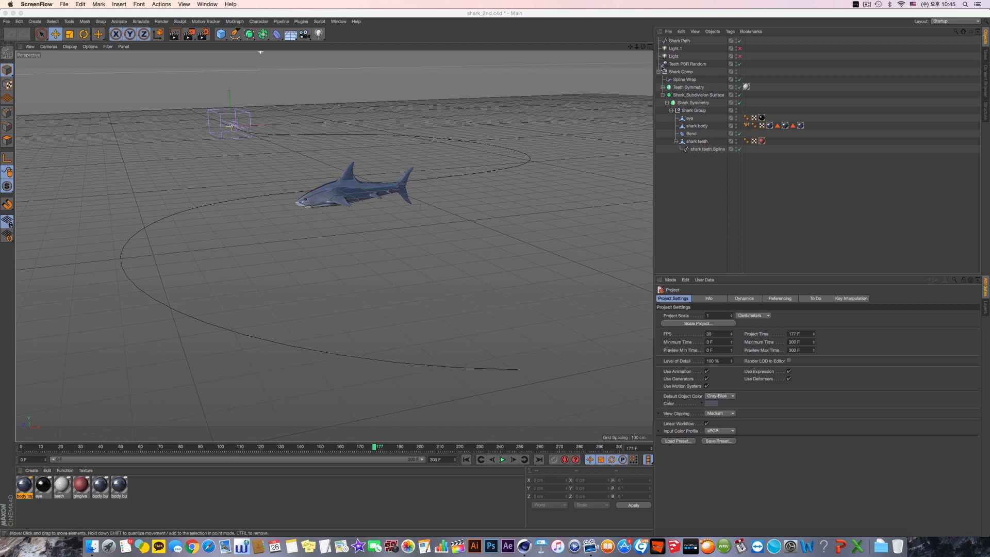
Step: Collapse the Shark Comp hierarchy and add a Landscape primitive to the scene
{"action": "left_click", "coordinate": [659, 72]}
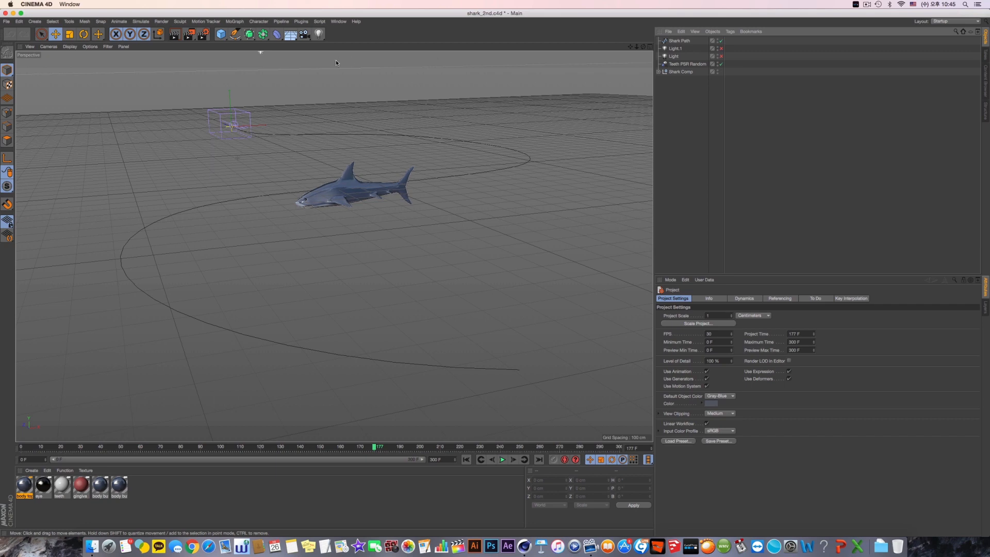
{"action": "left_click_drag", "start_coordinate": [221, 35], "coordinate": [223, 48]}
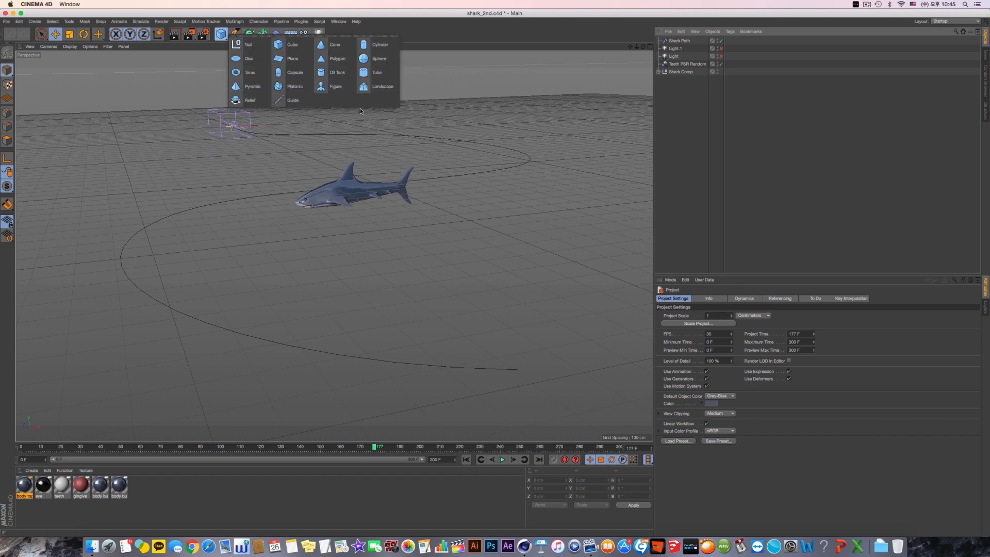
{"action": "left_click", "coordinate": [372, 87]}
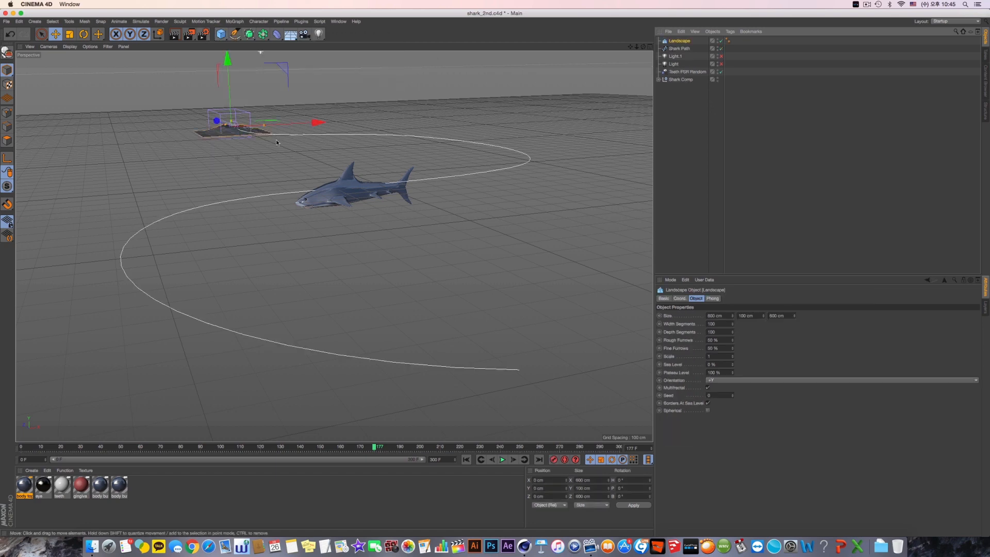
Step: In the top view, enlarge the landscape to about 5486 cm wide and 3585 cm deep and place it around the start of the shark path
{"action": "middle_click", "coordinate": [456, 134]}
{"action": "middle_click", "coordinate": [436, 152]}
{"action": "scroll", "coordinate": [350, 162], "scroll_direction": "down", "scroll_amount": 5}
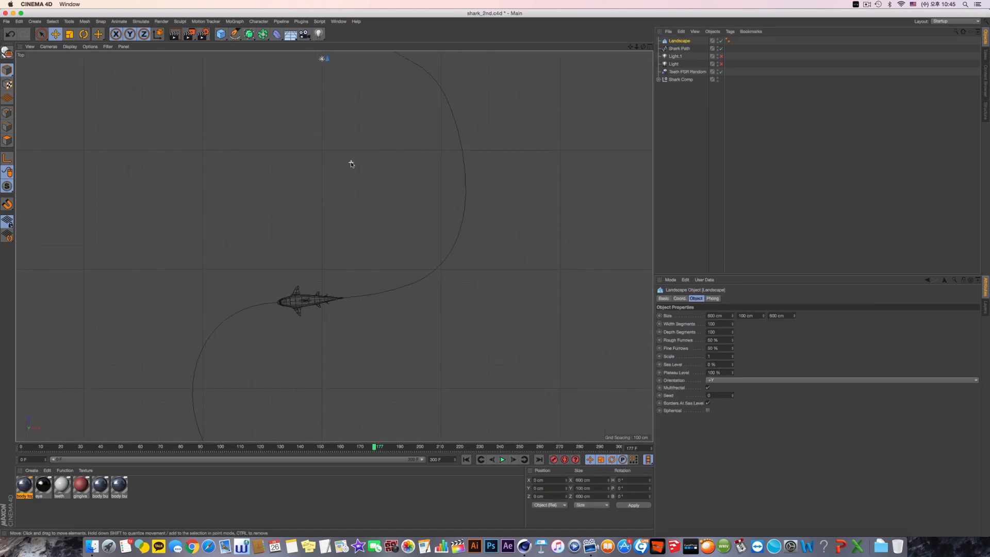
{"action": "left_click_drag", "start_coordinate": [631, 46], "coordinate": [596, 184]}
{"action": "left_click_drag", "start_coordinate": [368, 129], "coordinate": [604, 151]}
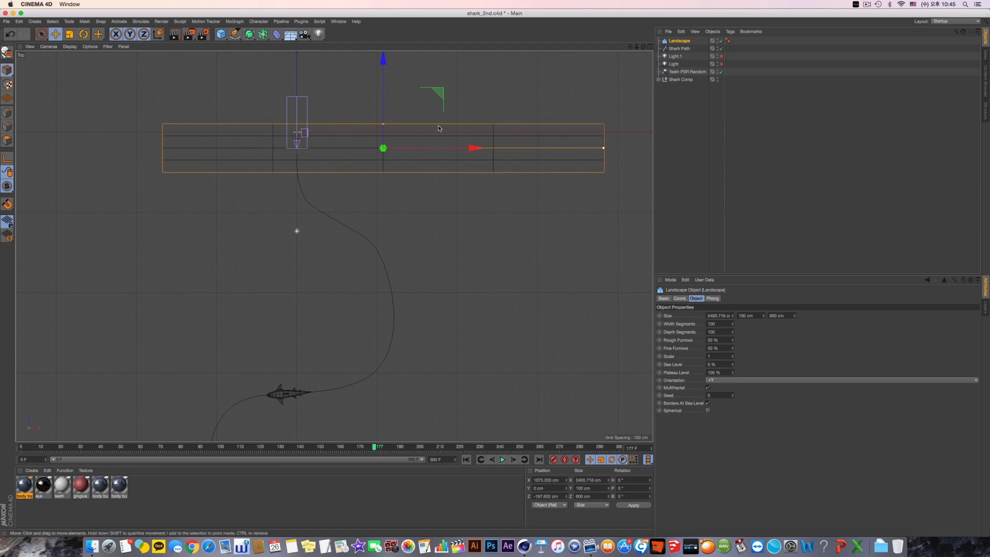
{"action": "left_click_drag", "start_coordinate": [384, 125], "coordinate": [386, 5]}
{"action": "left_click_drag", "start_coordinate": [389, 149], "coordinate": [298, 27]}
{"action": "middle_click", "coordinate": [282, 135]}
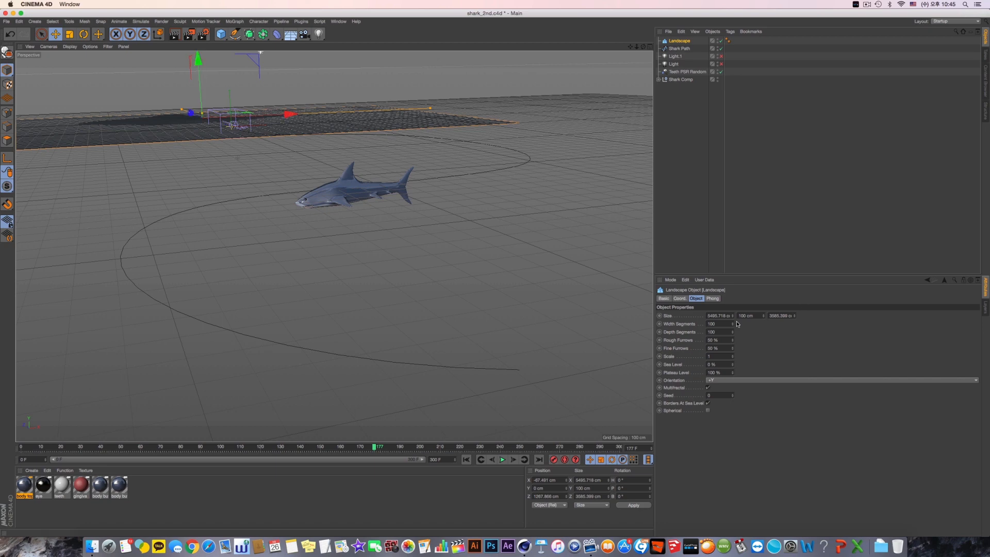
Step: Set the landscape's size to 5000 cm wide, 1500 cm high and 3500 cm deep
{"action": "left_click", "coordinate": [718, 315]}
{"action": "type", "text": "5000"}
{"action": "key", "text": "Tab"}
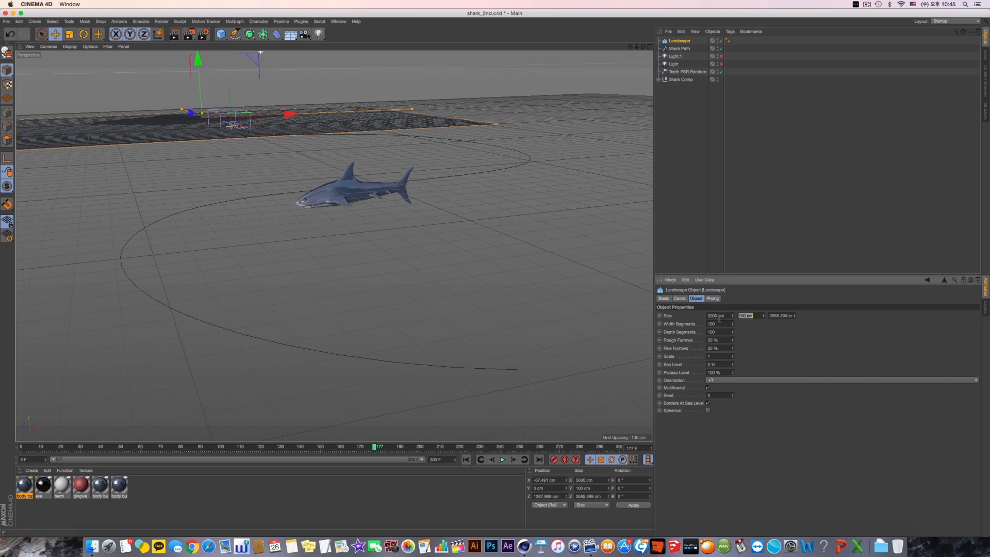
{"action": "type", "text": "1500"}
{"action": "key", "text": "Tab"}
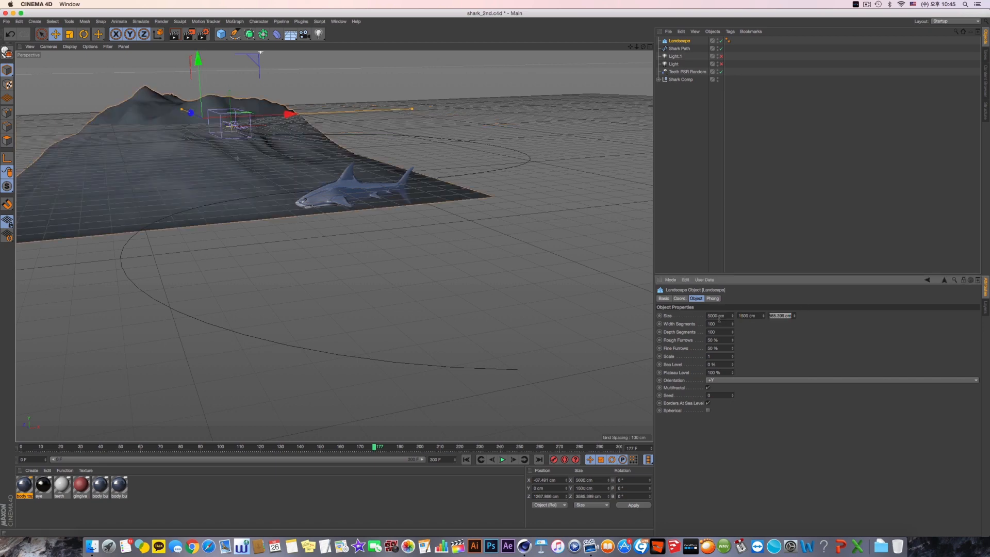
{"action": "type", "text": "3500"}
{"action": "key", "text": "Return"}
Step: In the top view, centre the landscape on the start of the shark path, at about X 5 cm and Z 1302 cm
{"action": "middle_click", "coordinate": [402, 159]}
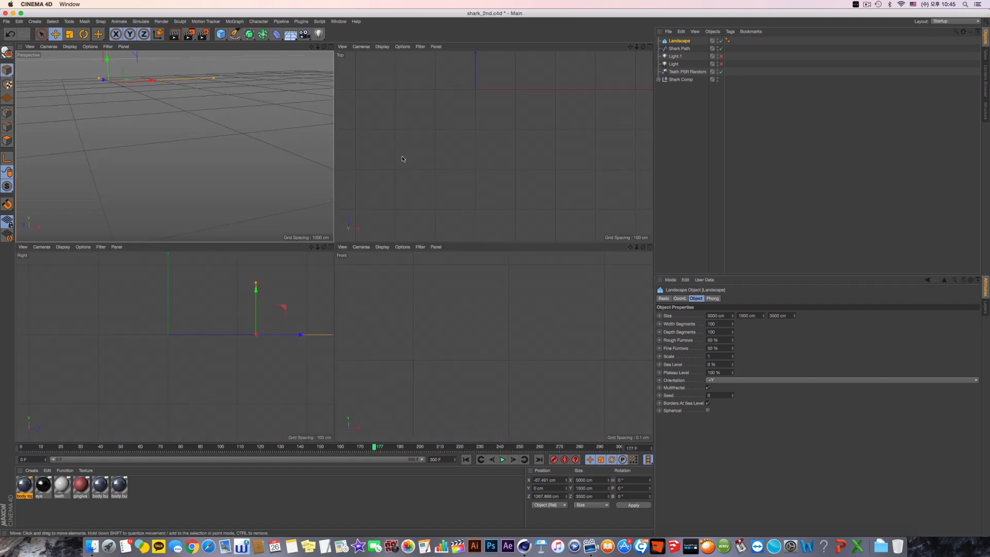
{"action": "middle_click", "coordinate": [405, 158]}
{"action": "left_click_drag", "start_coordinate": [354, 124], "coordinate": [358, 122]}
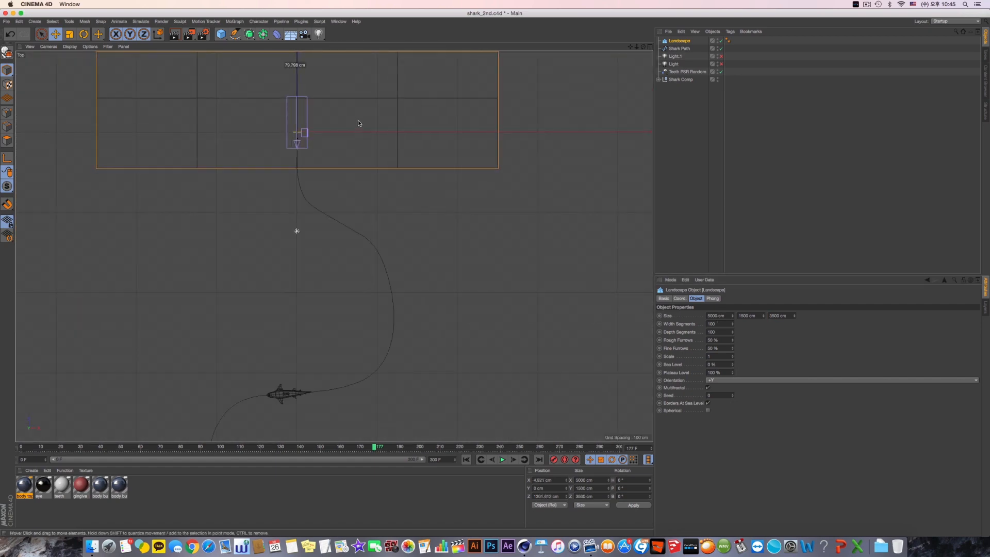
{"action": "middle_click", "coordinate": [218, 114]}
{"action": "middle_click", "coordinate": [283, 103]}
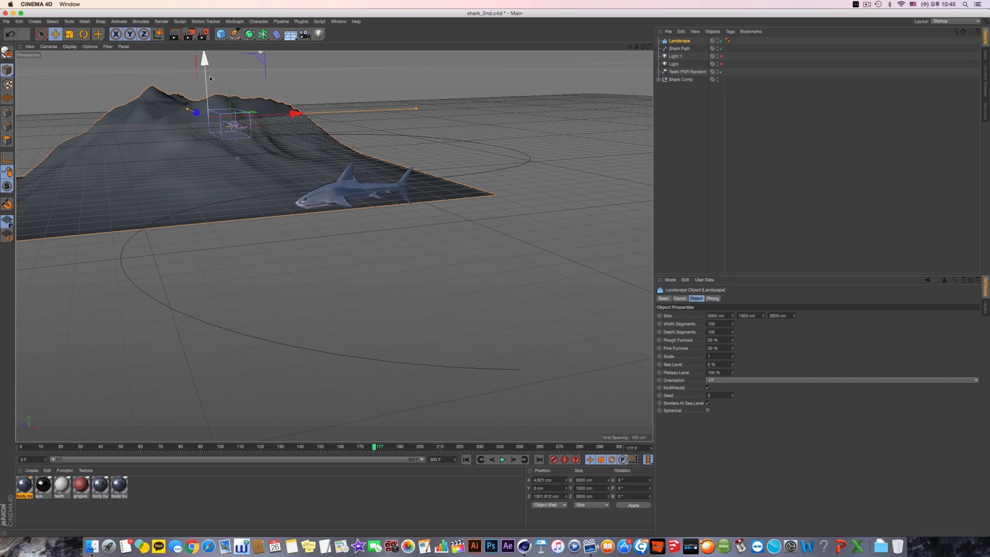
Step: Return the animation to frame 0 and render a preview of the perspective view
{"action": "left_click_drag", "start_coordinate": [140, 448], "coordinate": [20, 456]}
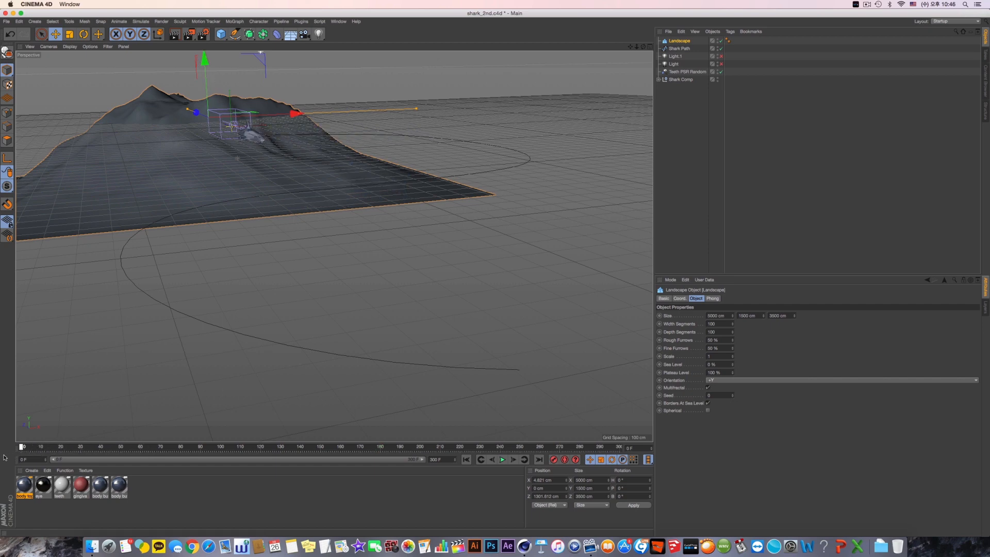
{"action": "left_click", "coordinate": [174, 34]}
{"action": "left_click", "coordinate": [184, 123]}
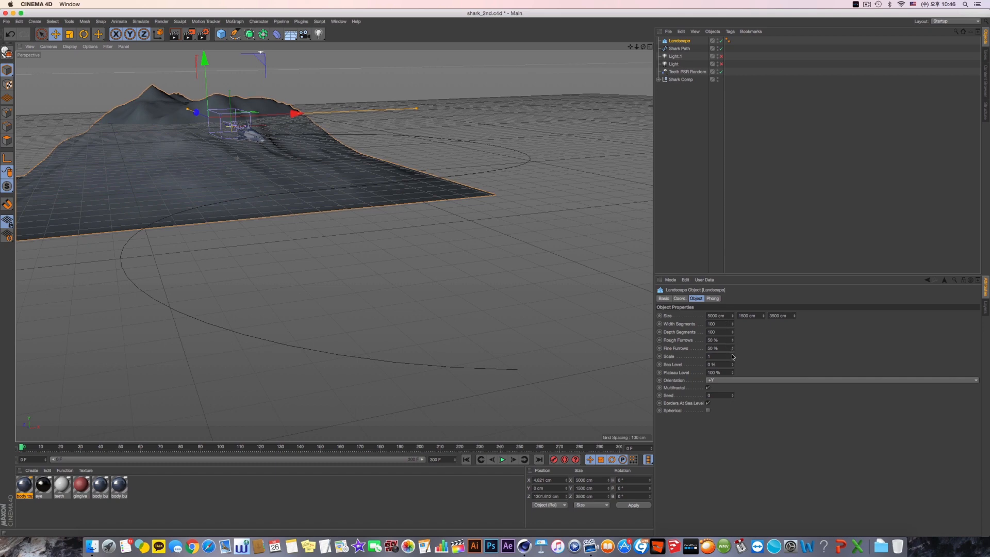
Step: Adjust the landscape's Scale to about 1.78, Sea Level to 55% and Fine Furrows to 79%
{"action": "mouse_move", "coordinate": [731, 356]}
{"action": "left_mouse_down"}
{"action": "mouse_move", "coordinate": [722, 371]}
{"action": "mouse_move", "coordinate": [732, 349]}
{"action": "left_mouse_up"}
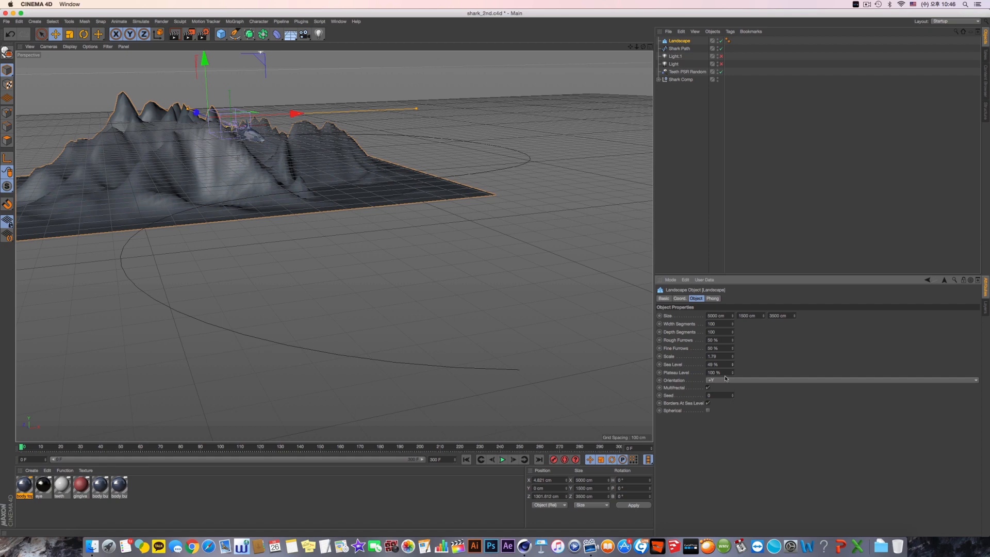
{"action": "left_click_drag", "start_coordinate": [733, 374], "coordinate": [734, 373]}
{"action": "mouse_move", "coordinate": [732, 348]}
{"action": "left_mouse_down"}
{"action": "mouse_move", "coordinate": [733, 370]}
{"action": "mouse_move", "coordinate": [732, 361]}
{"action": "left_mouse_up"}
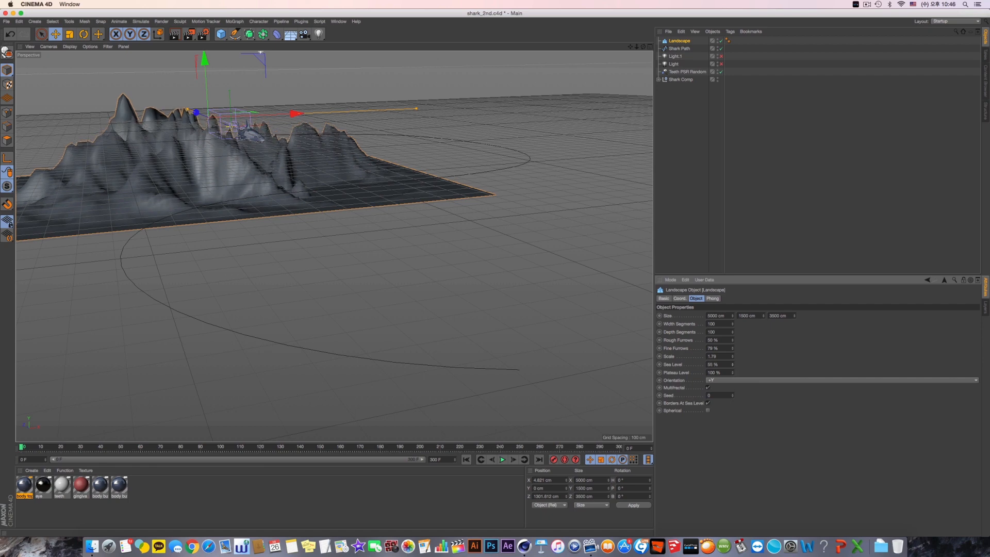
Step: Turn off Multifractal for the landscape and lower its Sea Level to 29%
{"action": "left_click", "coordinate": [708, 388]}
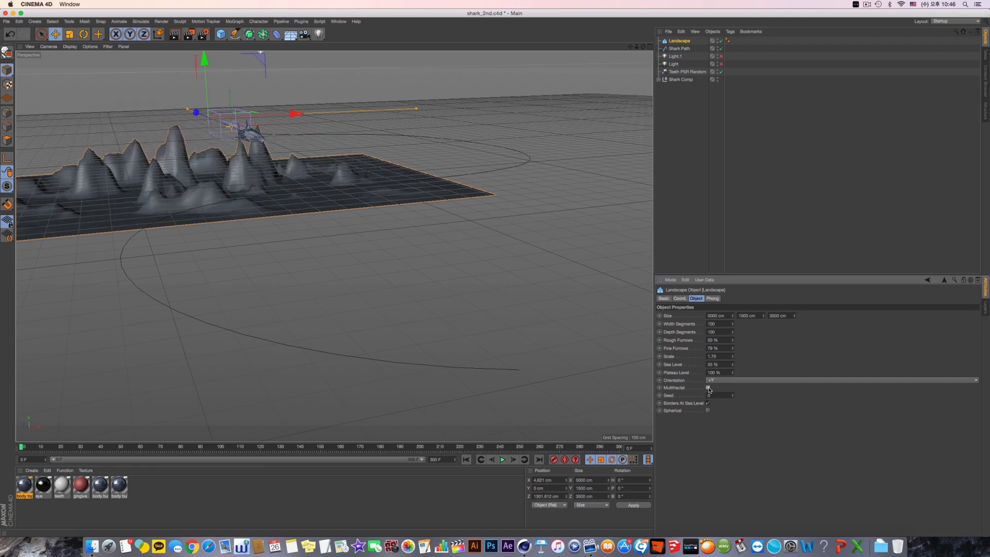
{"action": "left_click", "coordinate": [708, 388]}
{"action": "left_click", "coordinate": [707, 388]}
{"action": "mouse_move", "coordinate": [735, 365]}
{"action": "left_mouse_down"}
{"action": "mouse_move", "coordinate": [733, 384]}
{"action": "mouse_move", "coordinate": [733, 361]}
{"action": "left_mouse_up"}
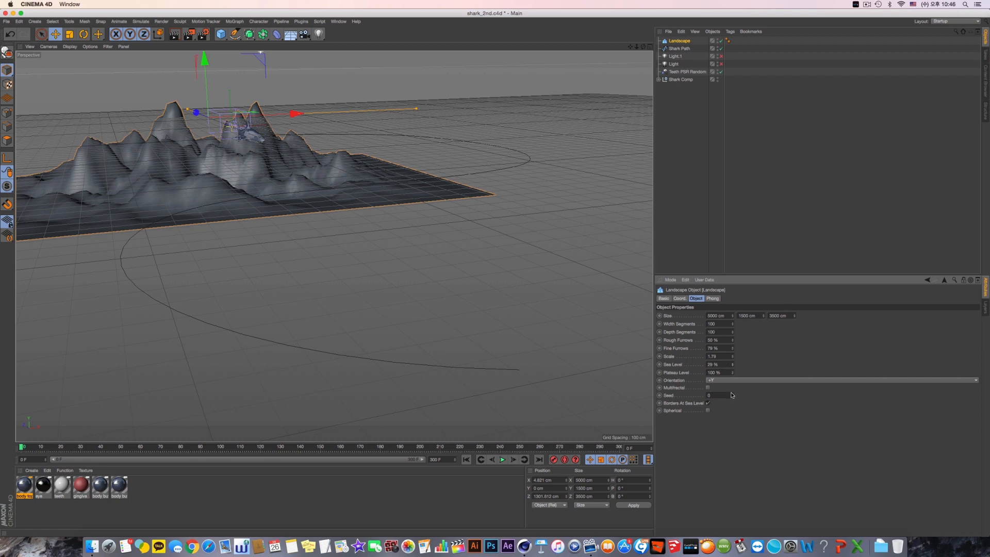
Step: Try the landscape with Spherical on and with Borders At Sea Level off, restore both options, and set Sea Level to 25%
{"action": "left_click", "coordinate": [708, 411]}
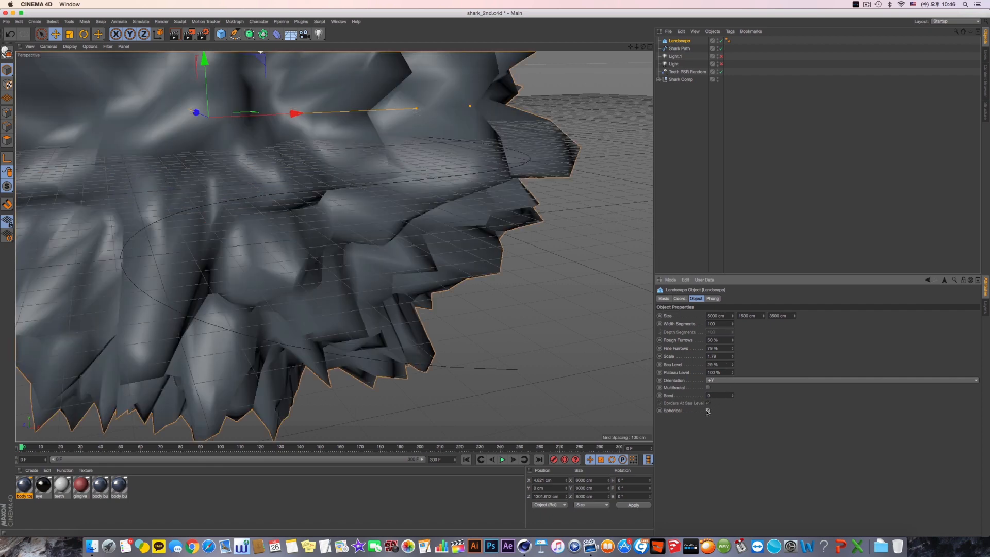
{"action": "left_click", "coordinate": [708, 411]}
{"action": "left_click", "coordinate": [708, 403]}
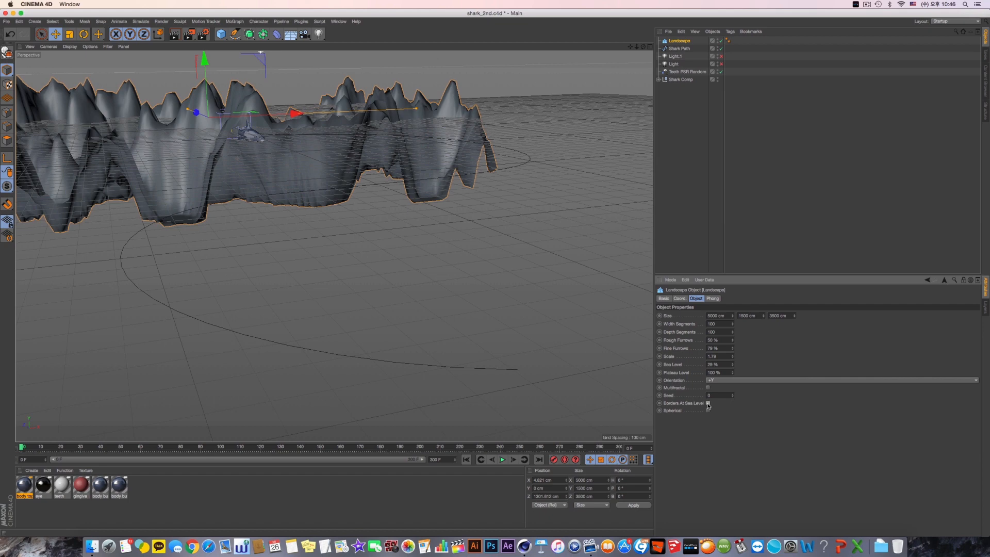
{"action": "mouse_move", "coordinate": [731, 373]}
{"action": "left_mouse_down"}
{"action": "mouse_move", "coordinate": [731, 397]}
{"action": "mouse_move", "coordinate": [732, 330]}
{"action": "mouse_move", "coordinate": [732, 372]}
{"action": "left_mouse_up"}
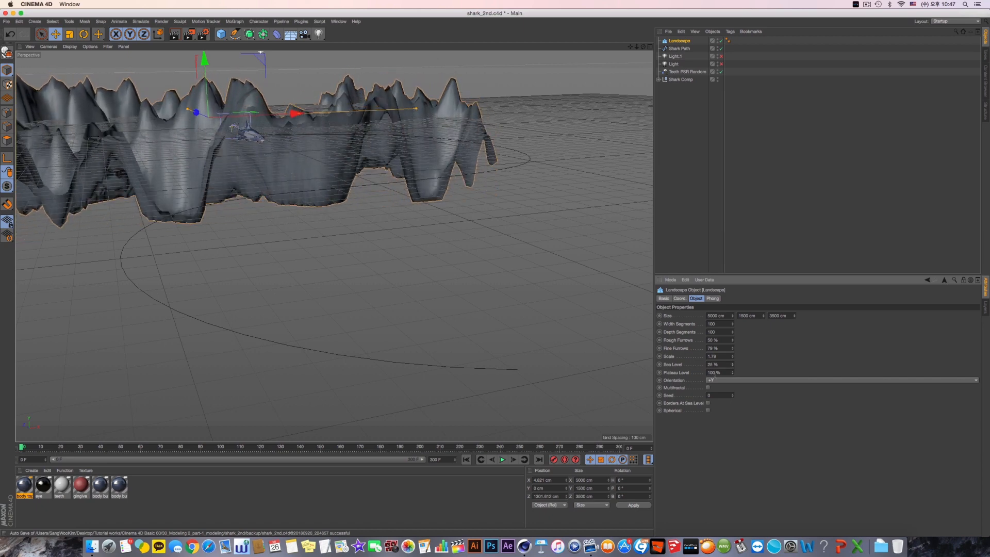
{"action": "left_click", "coordinate": [707, 403]}
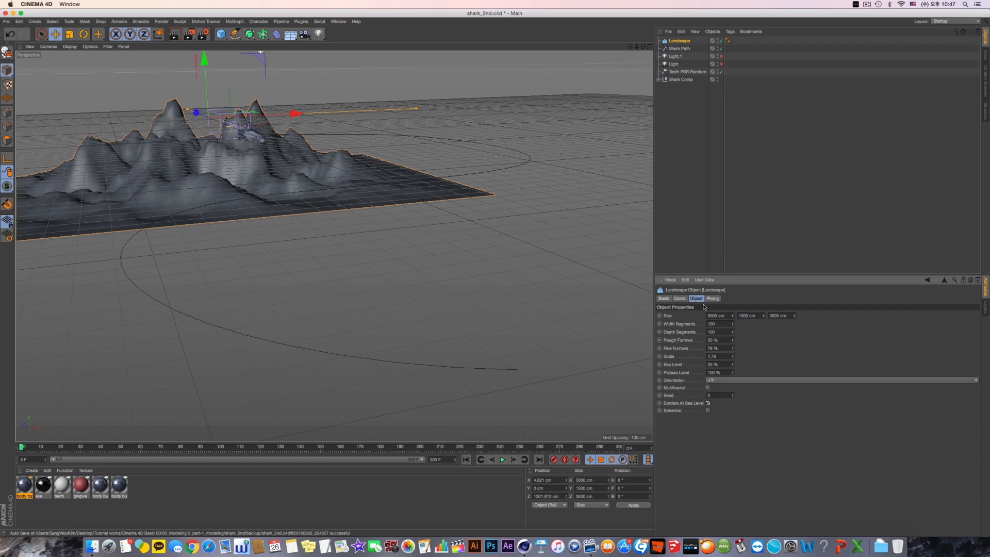
Step: Set the landscape's width and depth segments to 150, with Rough Furrows at 69% and Fine Furrows at 83%
{"action": "left_click_drag", "start_coordinate": [732, 332], "coordinate": [732, 316]}
{"action": "double_click", "coordinate": [721, 324]}
{"action": "type", "text": "150"}
{"action": "key", "text": "Tab"}
{"action": "type", "text": "150"}
{"action": "key", "text": "Return"}
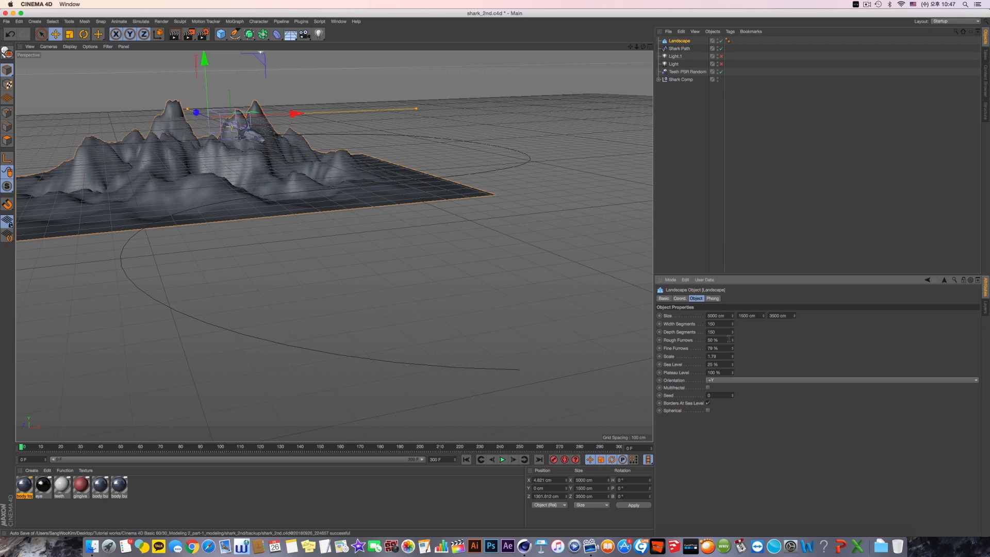
{"action": "mouse_move", "coordinate": [729, 339]}
{"action": "left_mouse_down"}
{"action": "mouse_move", "coordinate": [729, 326]}
{"action": "mouse_move", "coordinate": [732, 369]}
{"action": "mouse_move", "coordinate": [733, 341]}
{"action": "left_mouse_up"}
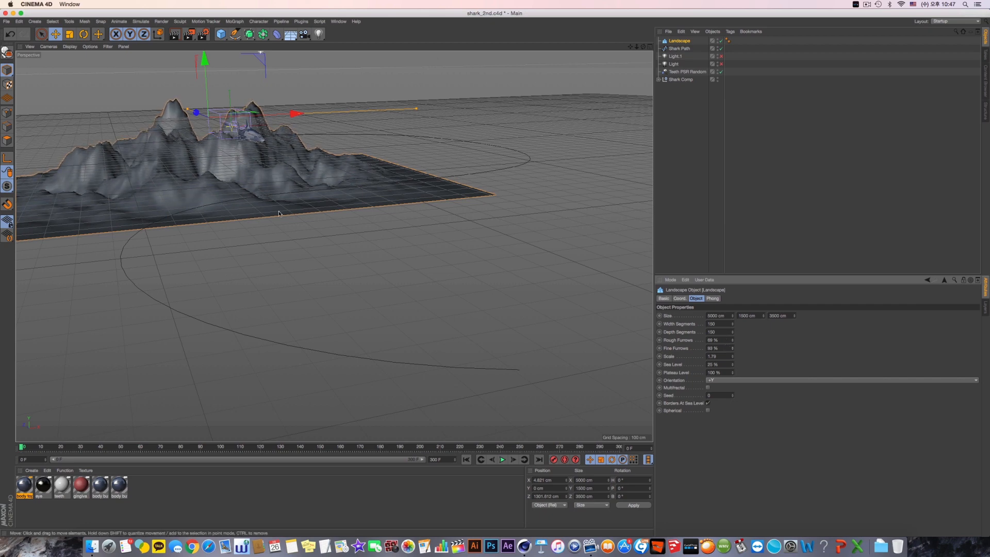
Step: Duplicate the landscape and move the copy over the shark path to about X -866 cm and Z -1716 cm
{"action": "double_click", "coordinate": [678, 41]}
{"action": "left_click", "coordinate": [676, 47]}
{"action": "left_click", "coordinate": [677, 42]}
{"action": "left_click_drag", "start_coordinate": [677, 42], "coordinate": [678, 46], "text": "ctrl"}
{"action": "middle_click", "coordinate": [472, 122]}
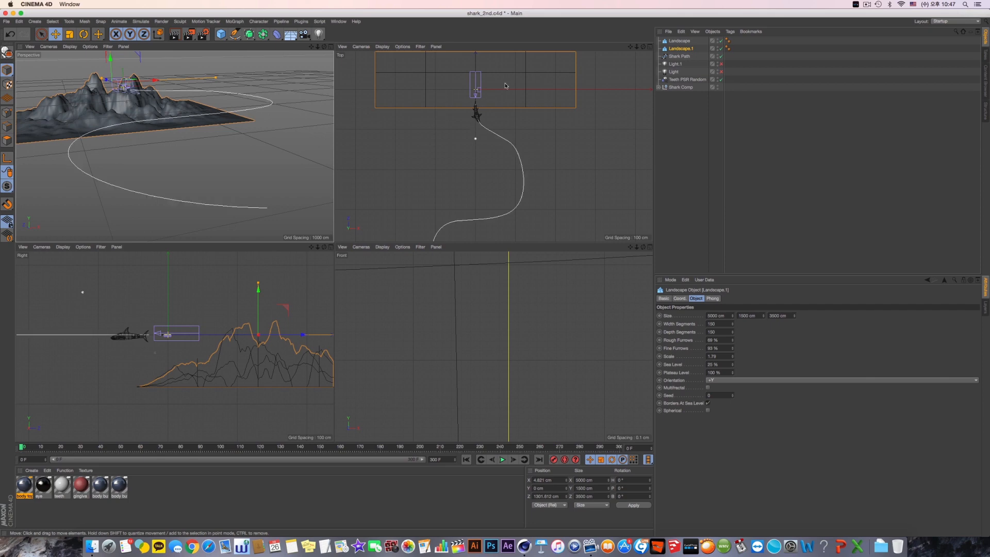
{"action": "left_click_drag", "start_coordinate": [472, 122], "coordinate": [468, 210]}
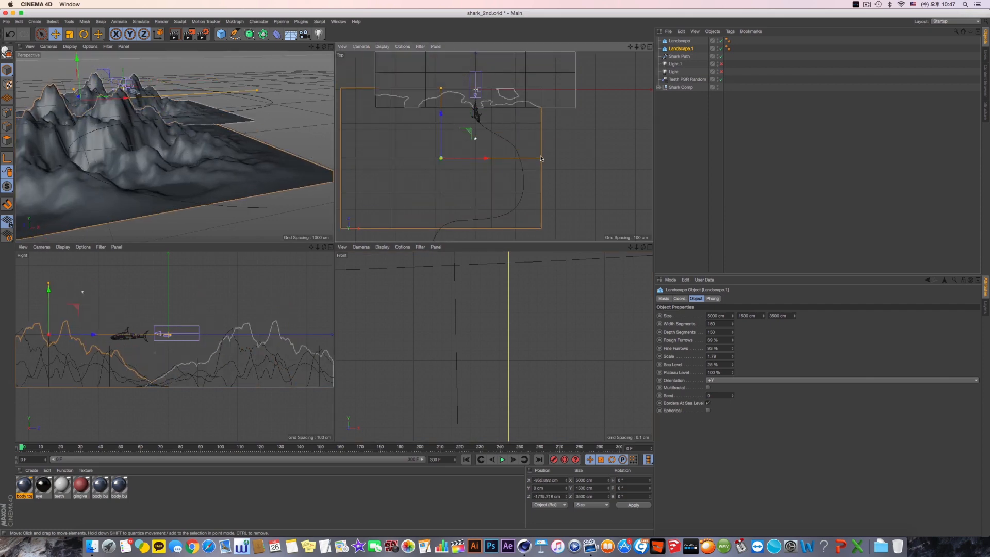
Step: Shrink the landscape copy in the top view to about 4238 cm wide and 2878 cm deep
{"action": "left_click_drag", "start_coordinate": [531, 160], "coordinate": [516, 149]}
{"action": "left_click_drag", "start_coordinate": [444, 96], "coordinate": [429, 111]}
{"action": "middle_click", "coordinate": [217, 211]}
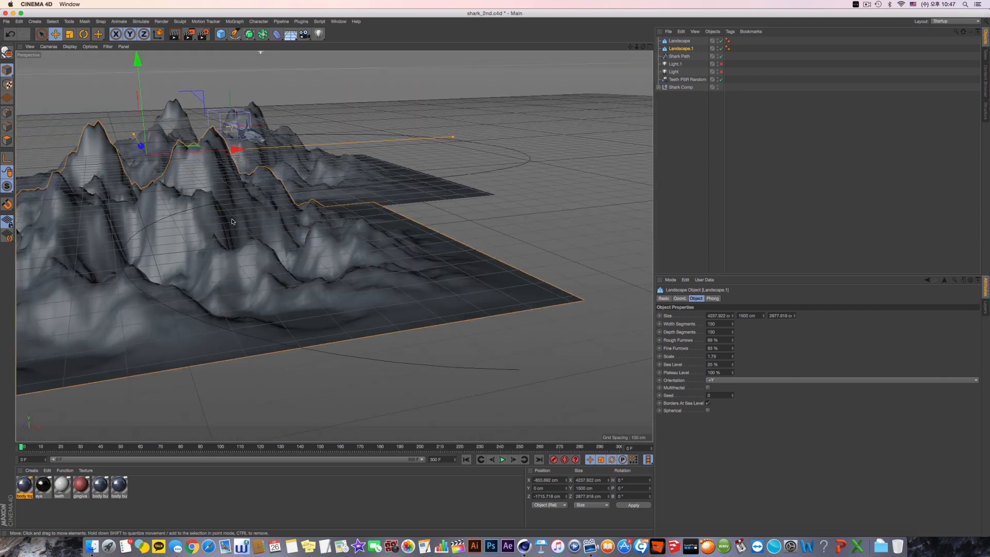
Step: Scrub through the animation to check the shark's route against both landscapes, and return to frame 0
{"action": "left_click_drag", "start_coordinate": [22, 447], "coordinate": [484, 448]}
{"action": "left_click_drag", "start_coordinate": [184, 441], "coordinate": [21, 444]}
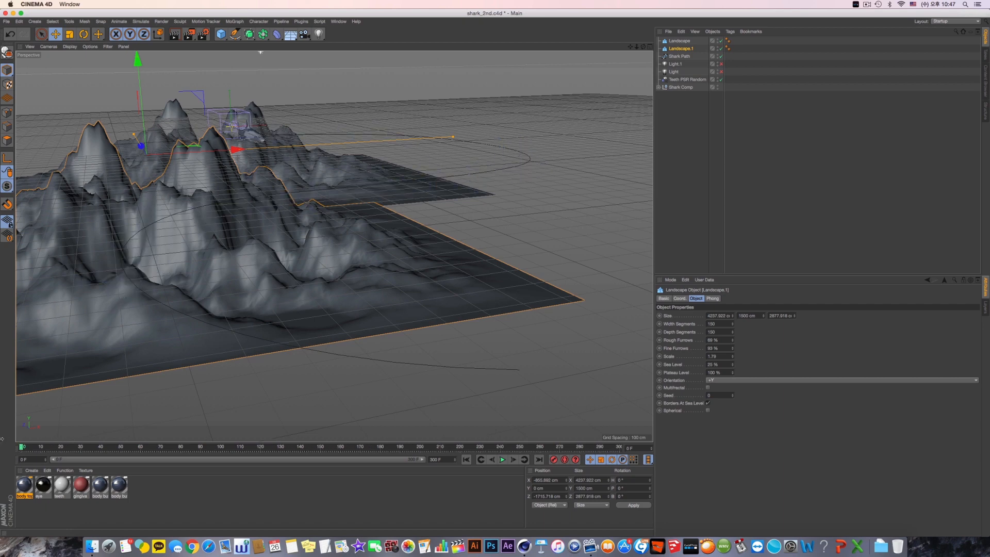
{"action": "left_click_drag", "start_coordinate": [73, 358], "coordinate": [165, 284], "text": "alt"}
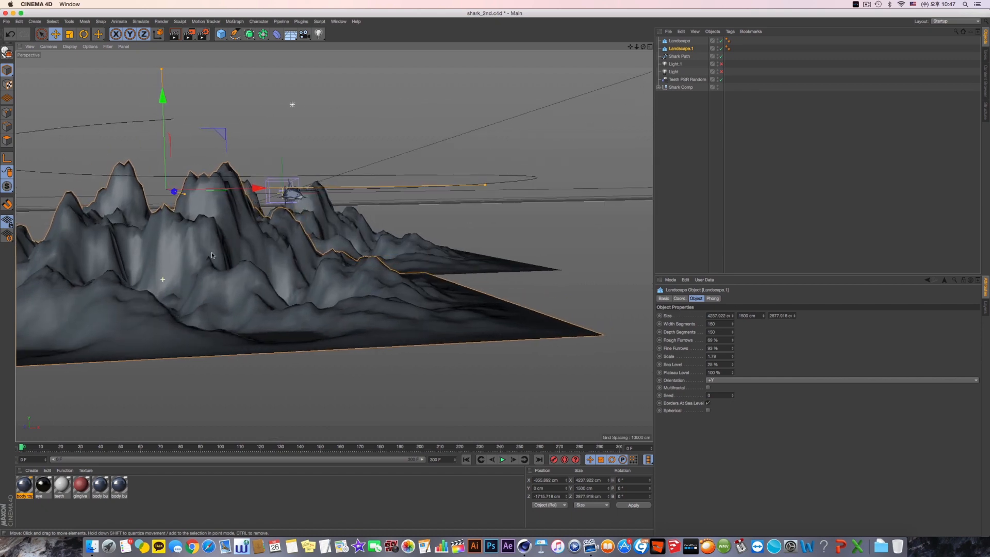
Step: Set the landscape copy's size to 4500 cm wide, 1200 cm high and 2500 cm deep
{"action": "double_click", "coordinate": [719, 315]}
{"action": "type", "text": "4500"}
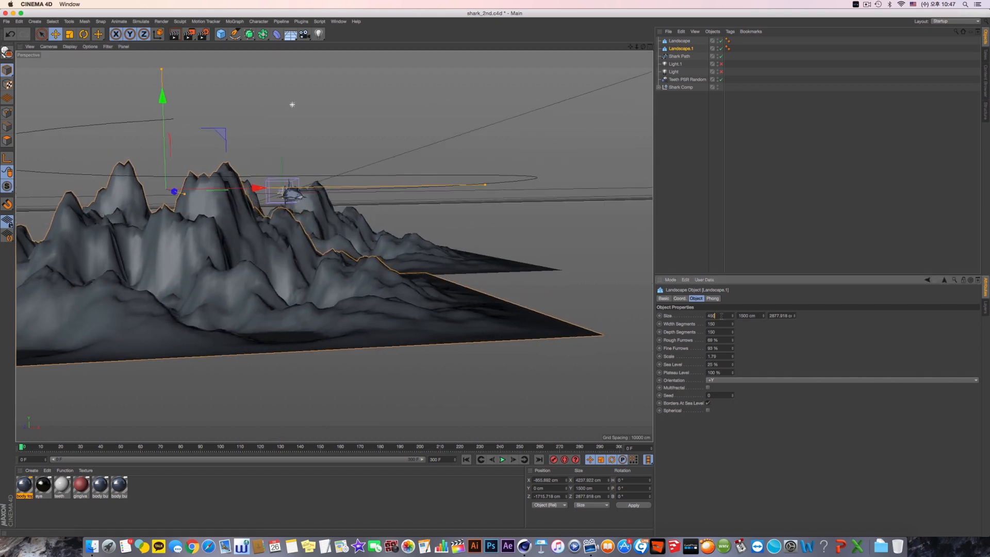
{"action": "key", "text": "Tab"}
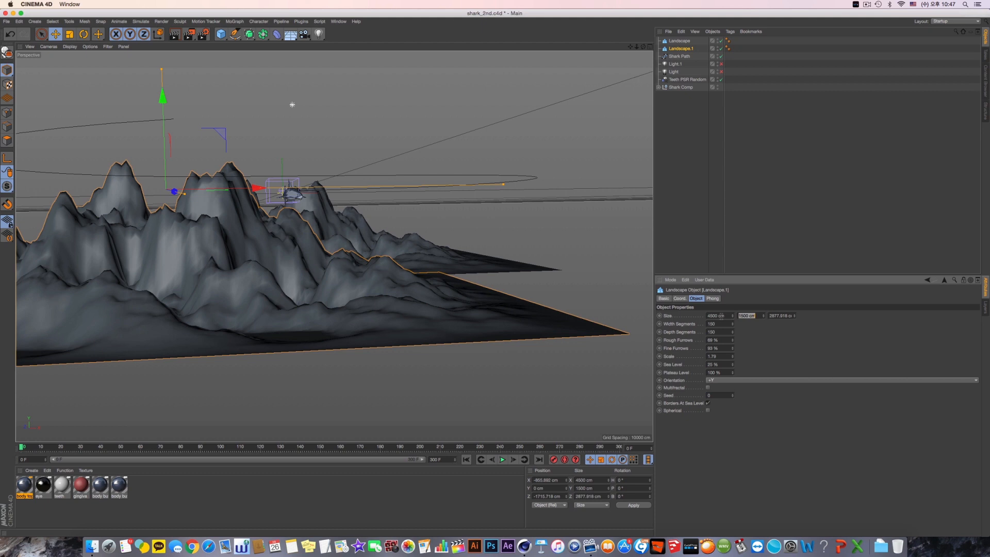
{"action": "type", "text": "1200"}
{"action": "key", "text": "Tab"}
{"action": "type", "text": "25"}
{"action": "key", "text": "Return"}
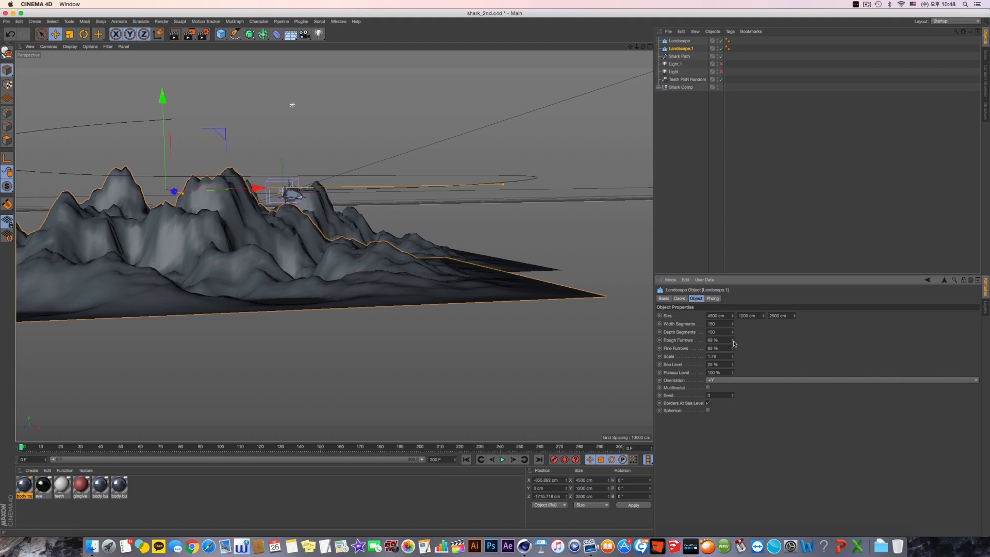
Step: Flatten the landscape copy into a plateau with Rough Furrows at 35%, Sea Level at 0% and Plateau Level at 13%
{"action": "left_click_drag", "start_coordinate": [734, 344], "coordinate": [734, 375]}
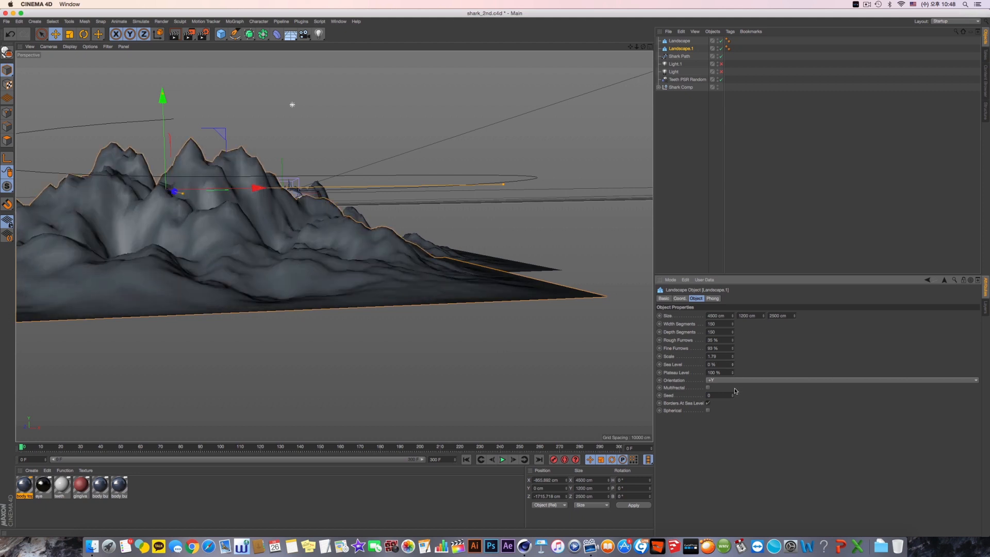
{"action": "left_click_drag", "start_coordinate": [734, 375], "coordinate": [734, 395]}
{"action": "left_click_drag", "start_coordinate": [733, 373], "coordinate": [733, 368]}
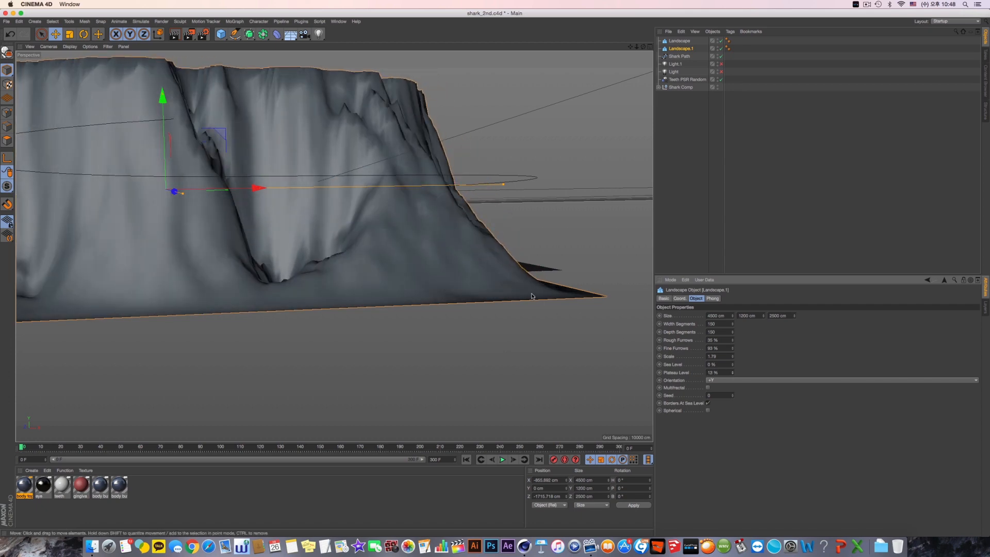
{"action": "scroll", "coordinate": [514, 213], "scroll_direction": "down", "scroll_amount": 3}
{"action": "middle_click_drag", "start_coordinate": [514, 213], "coordinate": [487, 252], "text": "alt"}
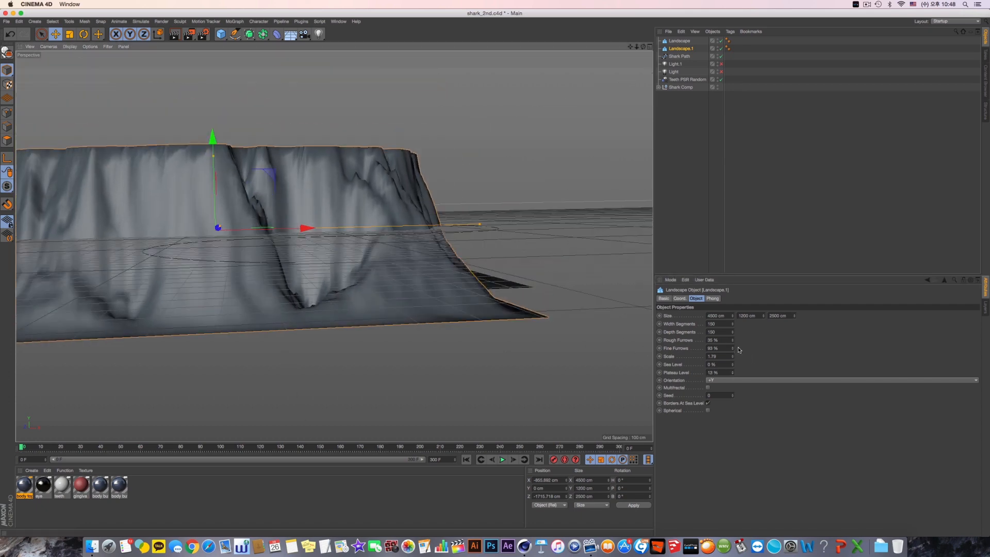
Step: Try adjusting the landscape copy's Scale and lowering it vertically, and undo both changes
{"action": "left_click_drag", "start_coordinate": [733, 358], "coordinate": [310, 157]}
{"action": "key", "text": "super+z"}
{"action": "left_click_drag", "start_coordinate": [213, 138], "coordinate": [215, 231]}
{"action": "key", "text": "ctrl+z"}
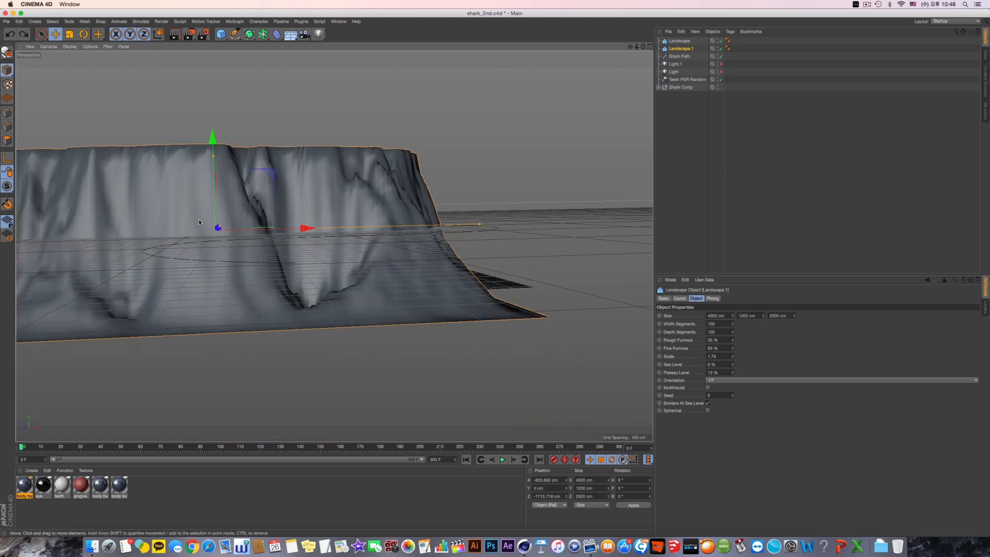
Step: Undo the landscape copy's plateau, sea level and furrow changes, and reselect the copy
{"action": "left_click_drag", "start_coordinate": [329, 216], "coordinate": [468, 201], "text": "alt"}
{"action": "key", "text": "ctrl+z"}
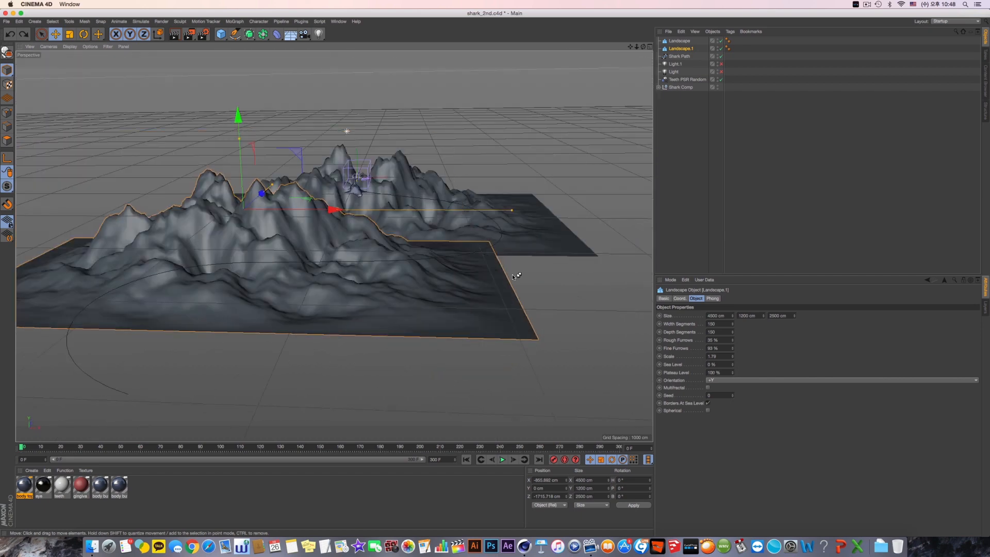
{"action": "left_click", "coordinate": [360, 261], "text": "ctrl"}
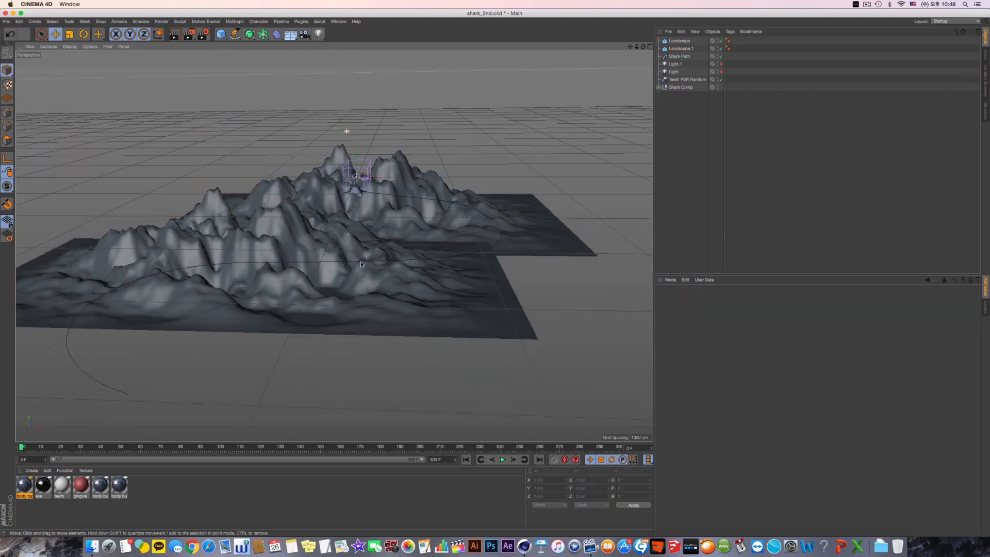
{"action": "left_click_drag", "start_coordinate": [361, 262], "coordinate": [360, 251], "text": "alt"}
{"action": "right_click_drag", "start_coordinate": [360, 251], "coordinate": [436, 250], "text": "alt"}
{"action": "left_click", "coordinate": [272, 323]}
{"action": "left_click_drag", "start_coordinate": [280, 324], "coordinate": [287, 313], "text": "alt"}
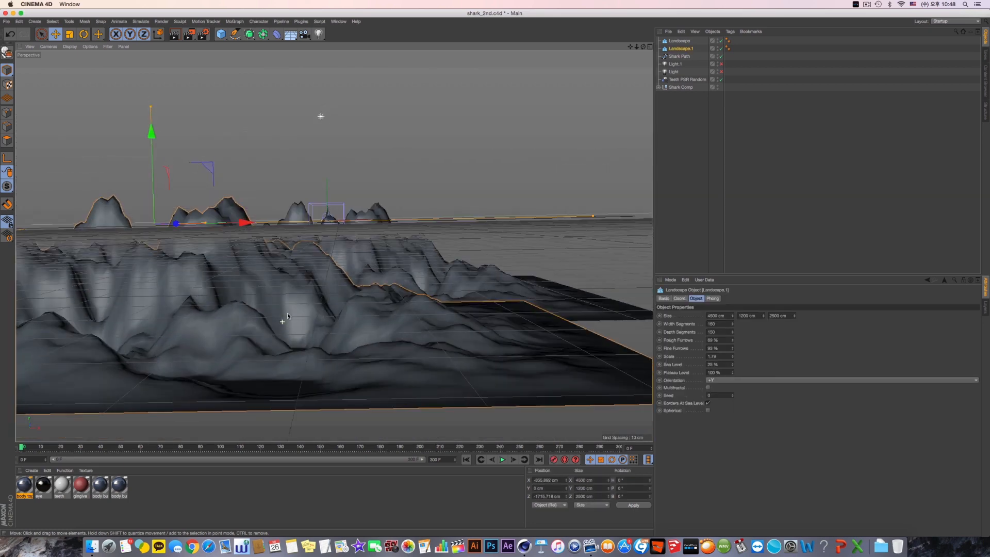
Step: Try a Plateau Level of about 74% on the landscape copy and toggle Multifractal to compare the shapes
{"action": "left_click_drag", "start_coordinate": [734, 372], "coordinate": [734, 385]}
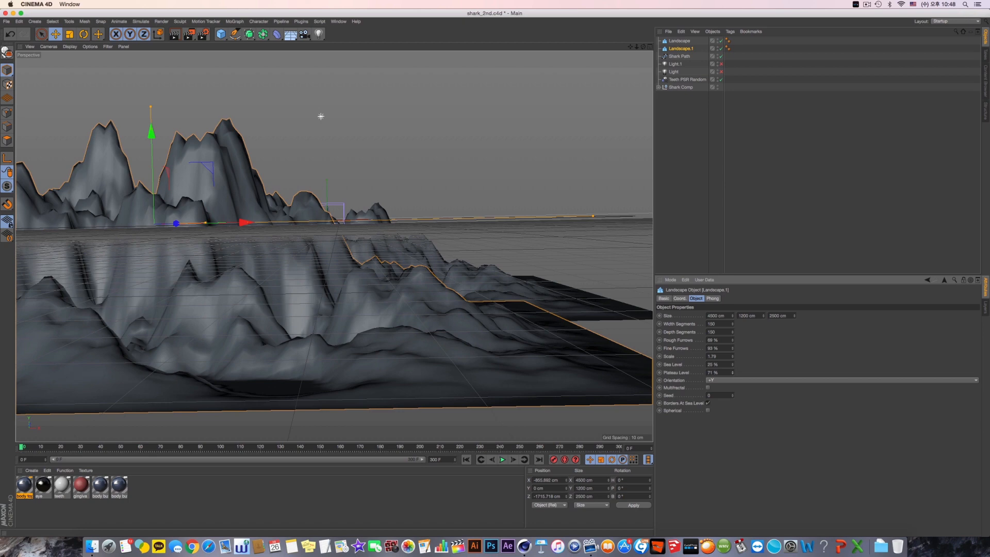
{"action": "left_click", "coordinate": [708, 387]}
{"action": "left_click", "coordinate": [708, 388]}
{"action": "left_click", "coordinate": [708, 387]}
{"action": "left_click", "coordinate": [708, 388]}
Step: Scrub the animation back to frame 0 and inspect the terrain around the shark's path
{"action": "mouse_move", "coordinate": [358, 229]}
{"action": "left_mouse_down", "text": "alt"}
{"action": "mouse_move", "coordinate": [357, 253]}
{"action": "mouse_move", "coordinate": [356, 241]}
{"action": "left_mouse_up", "text": "alt"}
{"action": "left_click_drag", "start_coordinate": [37, 448], "coordinate": [2, 451]}
{"action": "left_click_drag", "start_coordinate": [241, 326], "coordinate": [266, 301], "text": "alt"}
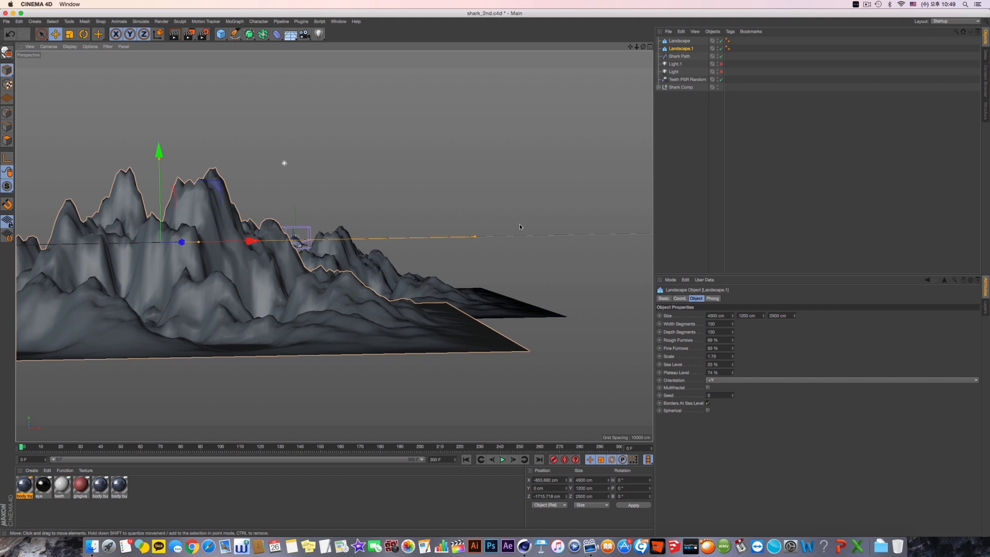
Step: Force-quit the unresponsive Cinema 4D and relaunch it
{"action": "key", "text": "super+alt+Escape"}
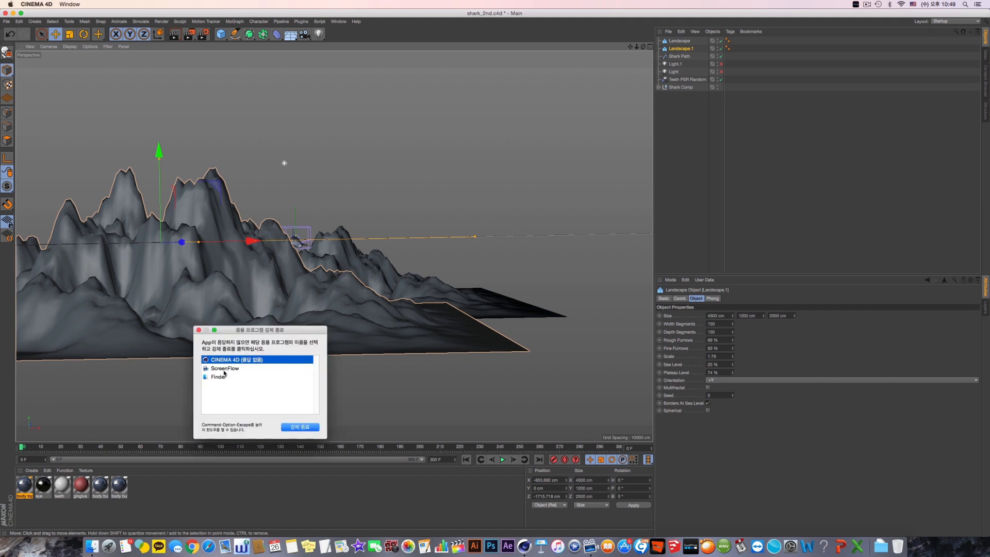
{"action": "left_click", "coordinate": [295, 428]}
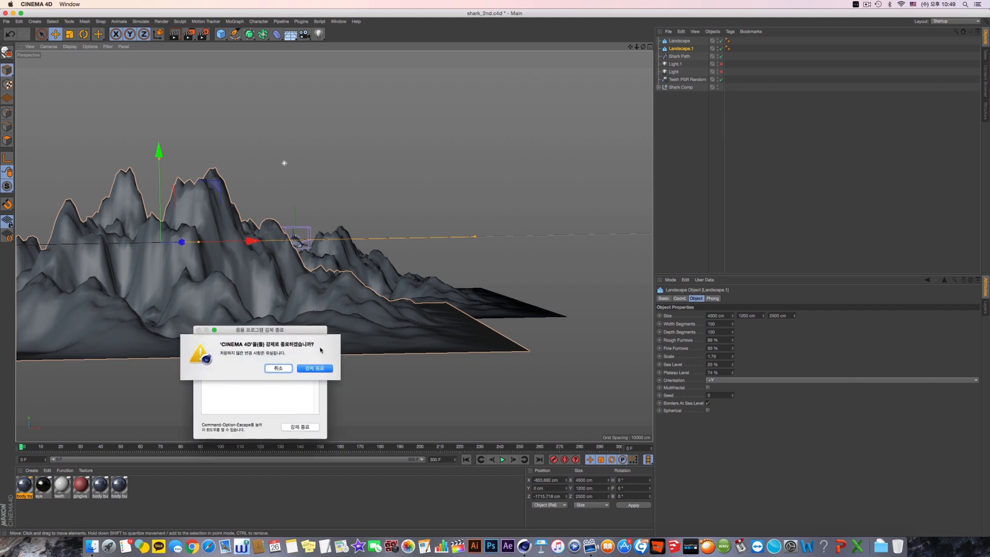
{"action": "left_click", "coordinate": [314, 369]}
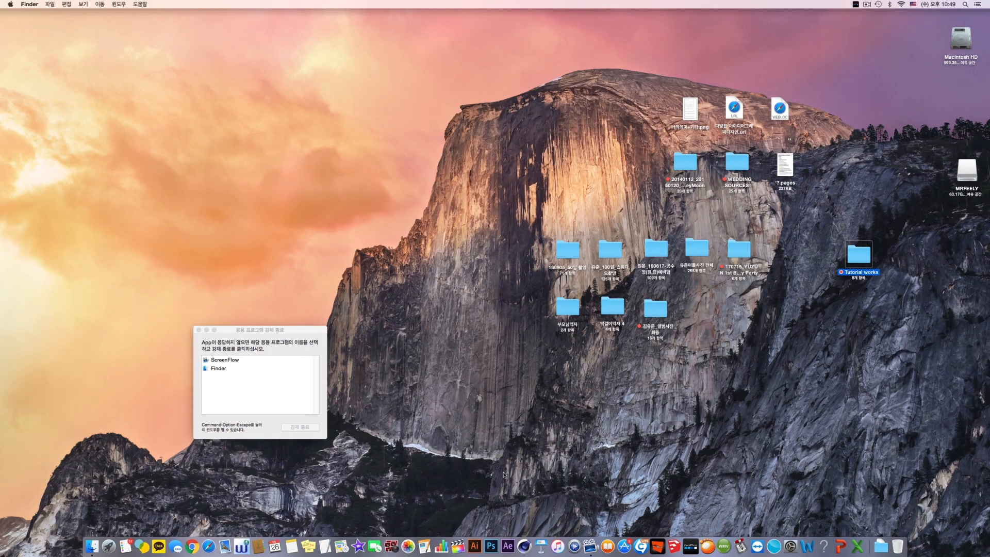
{"action": "left_click", "coordinate": [524, 546]}
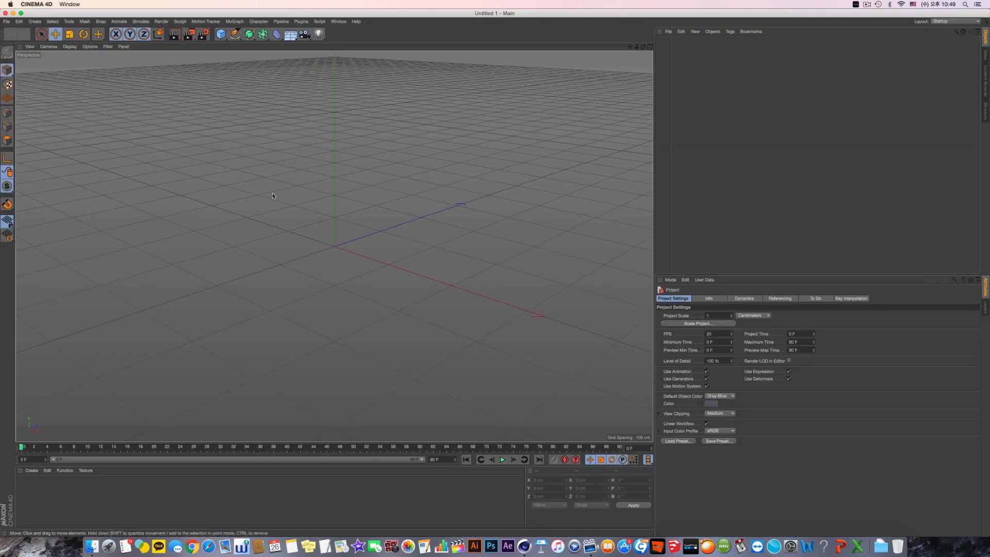
Step: Reopen the recent project shark_2nd.c4d
{"action": "left_click", "coordinate": [7, 22]}
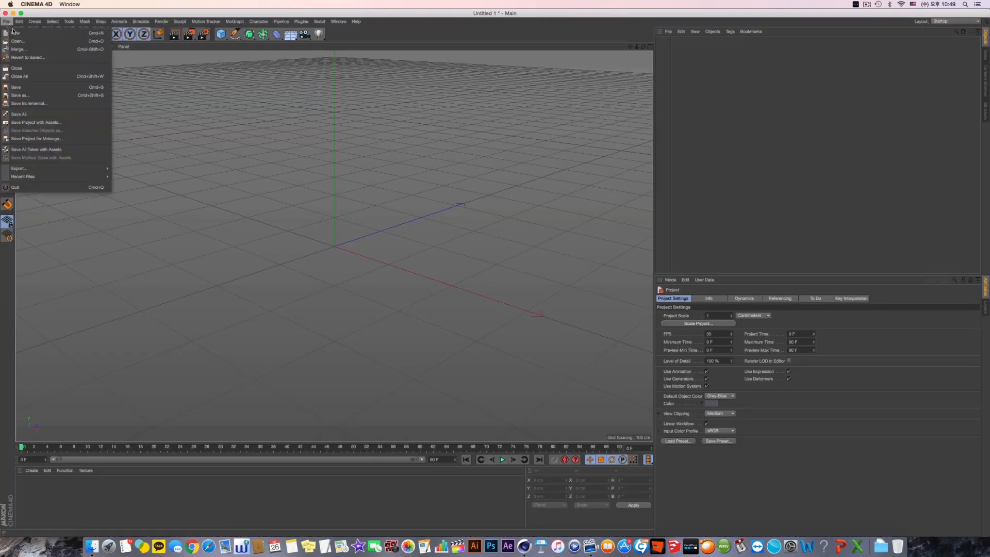
{"action": "mouse_move", "coordinate": [89, 179]}
{"action": "left_click", "coordinate": [149, 176]}
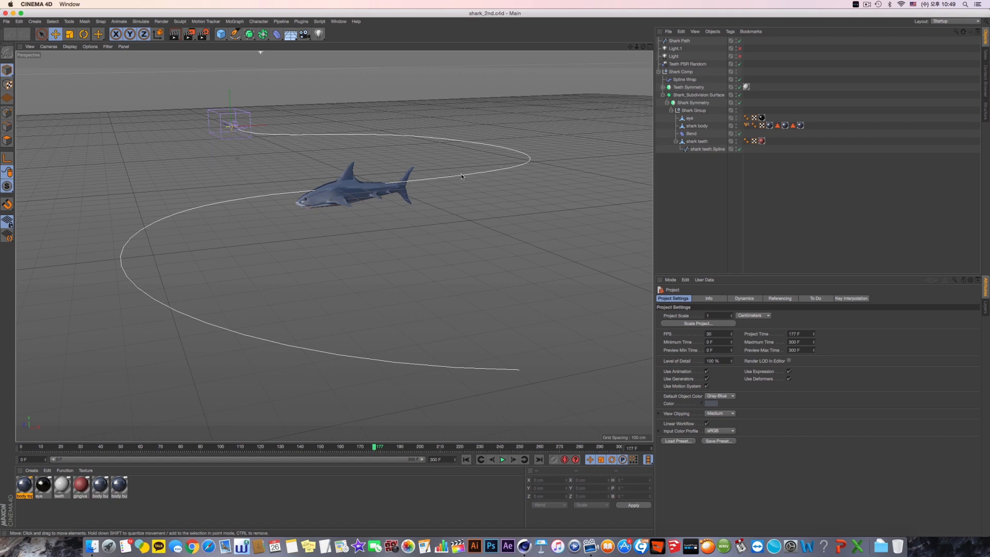
Step: Add a Landscape object to the shark scene
{"action": "left_click_drag", "start_coordinate": [462, 176], "coordinate": [462, 177], "text": "alt"}
{"action": "left_click_drag", "start_coordinate": [406, 139], "coordinate": [384, 128], "text": "alt"}
{"action": "left_click_drag", "start_coordinate": [276, 34], "coordinate": [330, 39]}
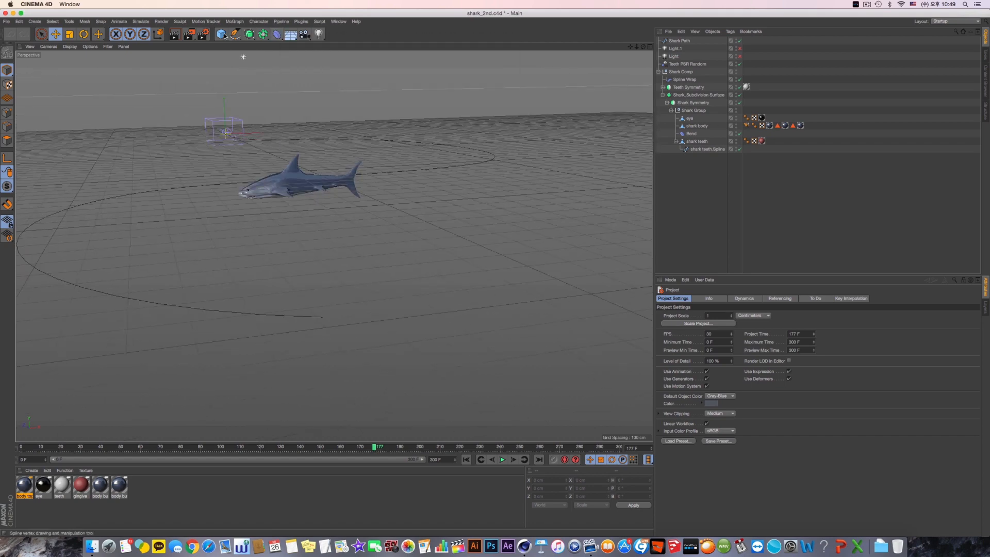
{"action": "left_click_drag", "start_coordinate": [225, 36], "coordinate": [366, 90]}
{"action": "left_click_drag", "start_coordinate": [293, 171], "coordinate": [297, 156], "text": "alt"}
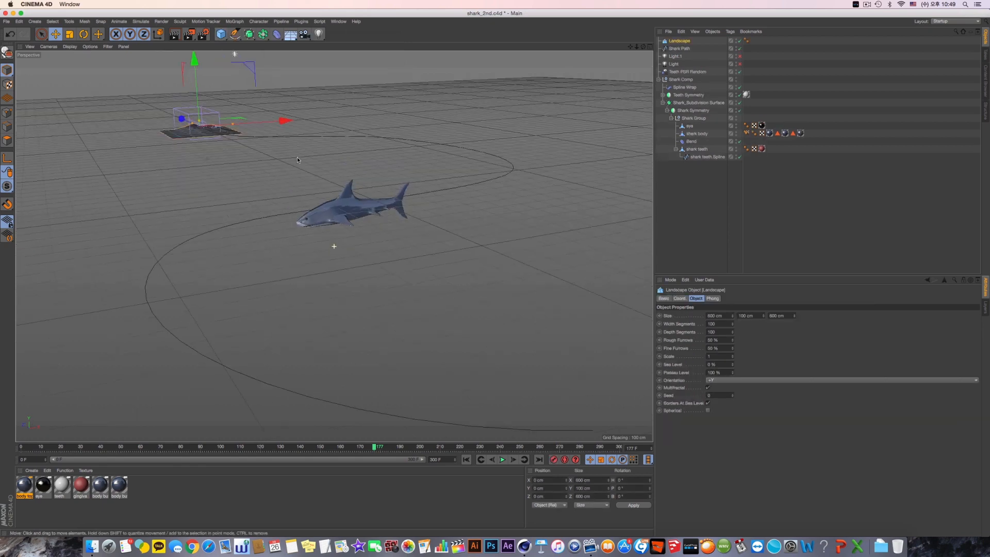
Step: Size the landscape to 5000 cm wide, 1500 cm high and 3500 cm deep, and move it back to about Z 845 cm
{"action": "key", "text": "F2"}
{"action": "scroll", "coordinate": [400, 163], "scroll_direction": "down", "scroll_amount": 6}
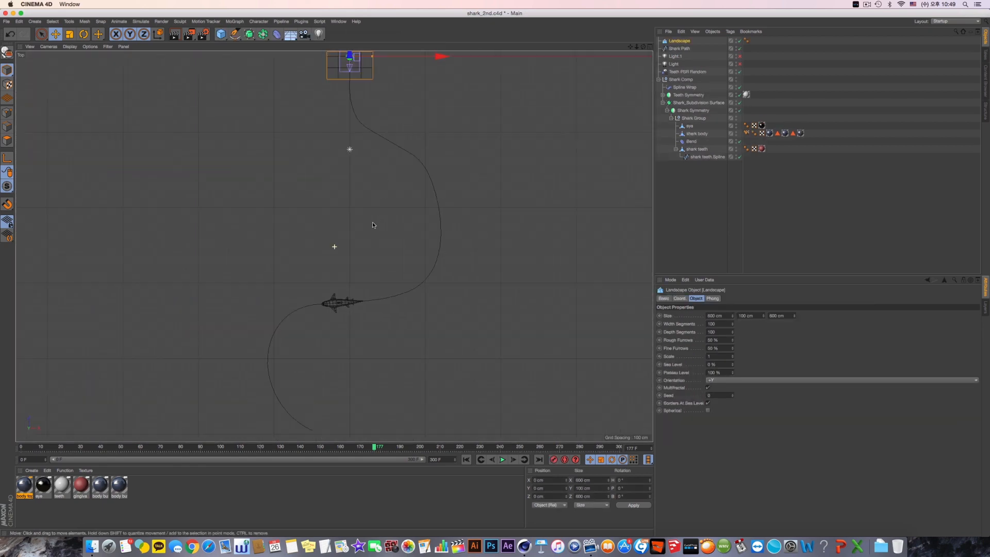
{"action": "middle_click_drag", "start_coordinate": [372, 225], "coordinate": [362, 282], "text": "alt"}
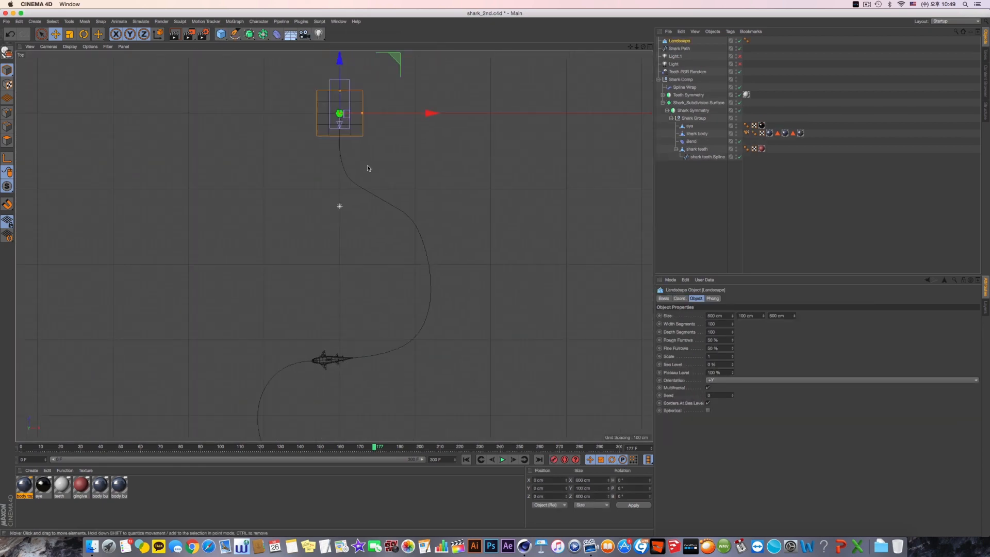
{"action": "double_click", "coordinate": [719, 315]}
{"action": "type", "text": "5000"}
{"action": "key", "text": "Tab"}
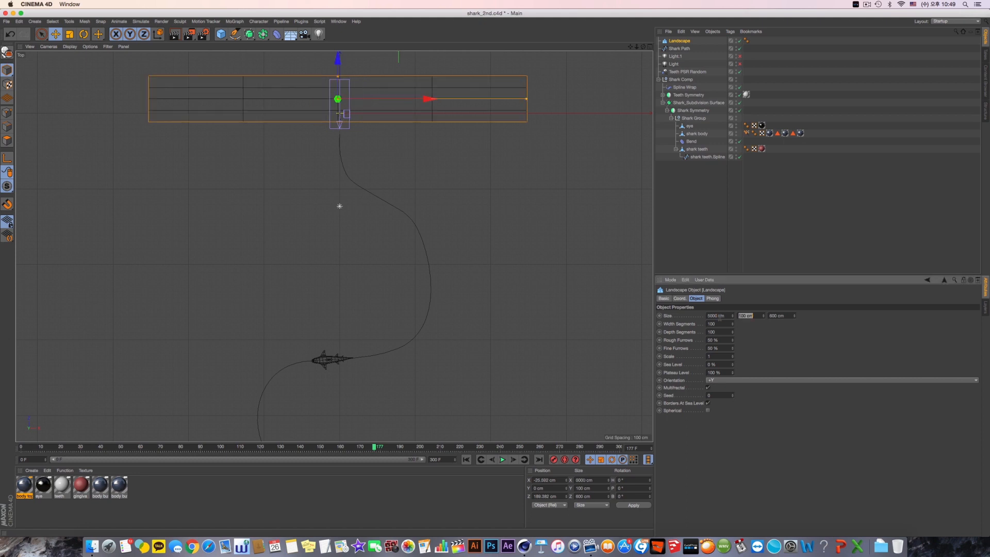
{"action": "type", "text": "1500"}
{"action": "key", "text": "Tab"}
{"action": "type", "text": "3500"}
{"action": "key", "text": "Return"}
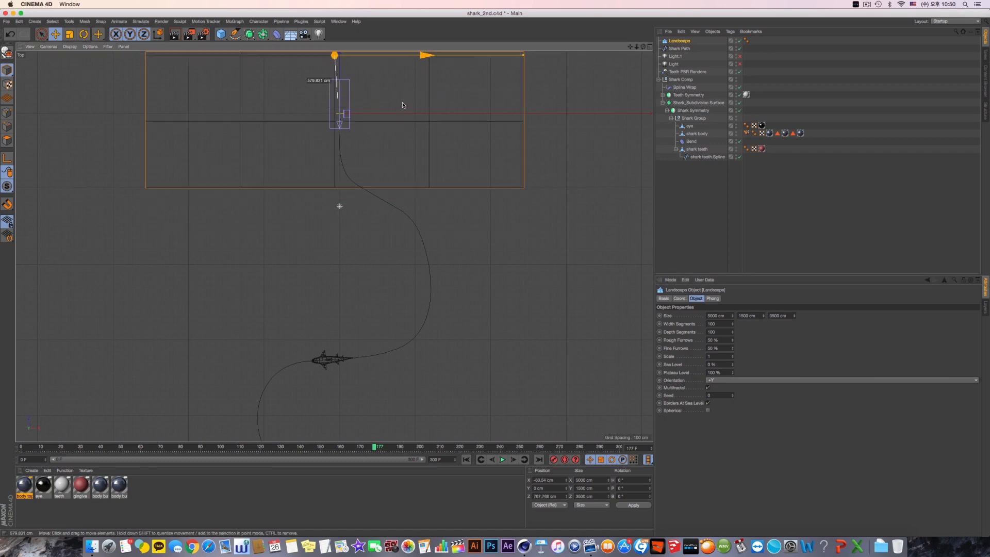
Step: Raise the landscape vertically to about Y 471 cm in the side view
{"action": "middle_click", "coordinate": [402, 103]}
{"action": "middle_click", "coordinate": [278, 222]}
{"action": "left_click_drag", "start_coordinate": [299, 249], "coordinate": [295, 237], "text": "alt"}
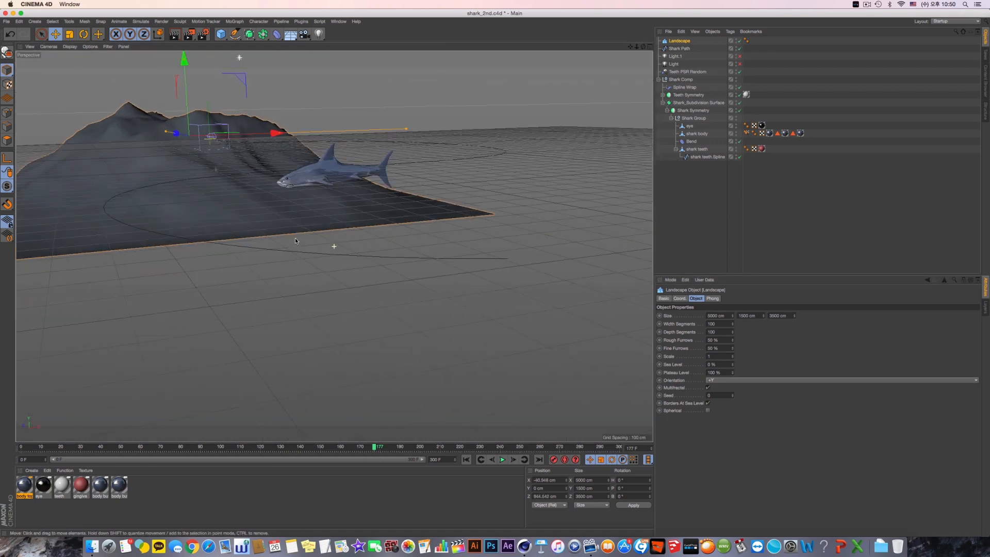
{"action": "middle_click", "coordinate": [206, 142]}
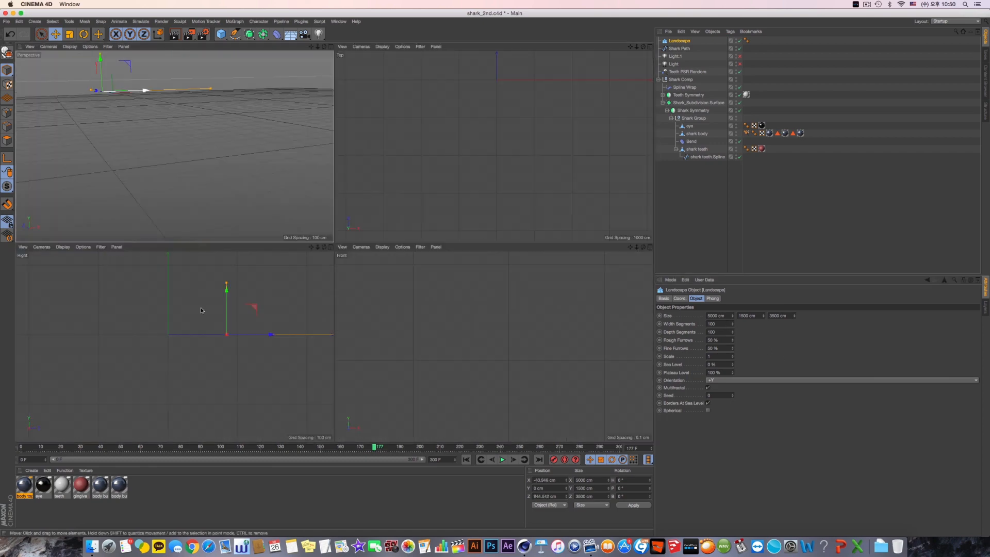
{"action": "middle_click", "coordinate": [200, 307]}
{"action": "scroll", "coordinate": [417, 298], "scroll_direction": "down", "scroll_amount": 5}
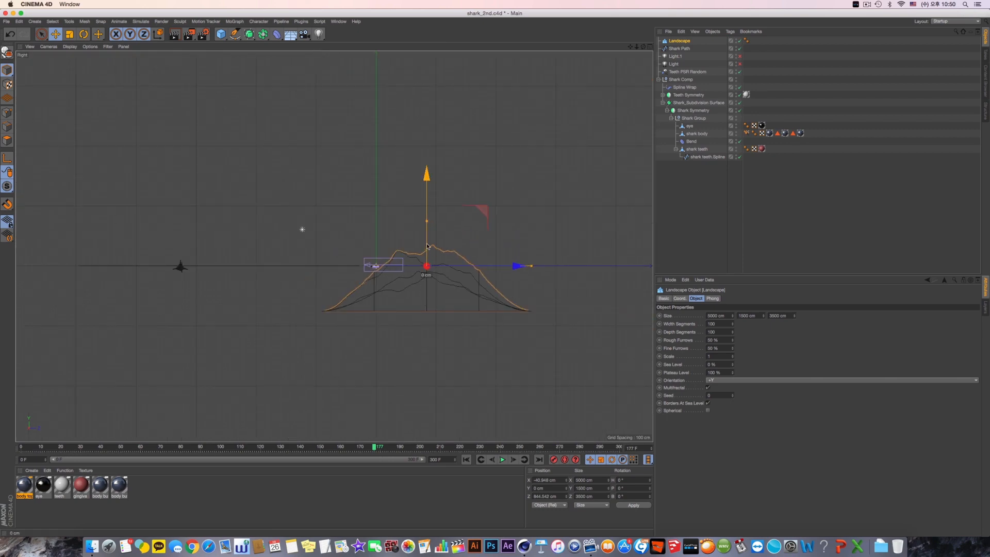
{"action": "left_click_drag", "start_coordinate": [427, 261], "coordinate": [426, 230]}
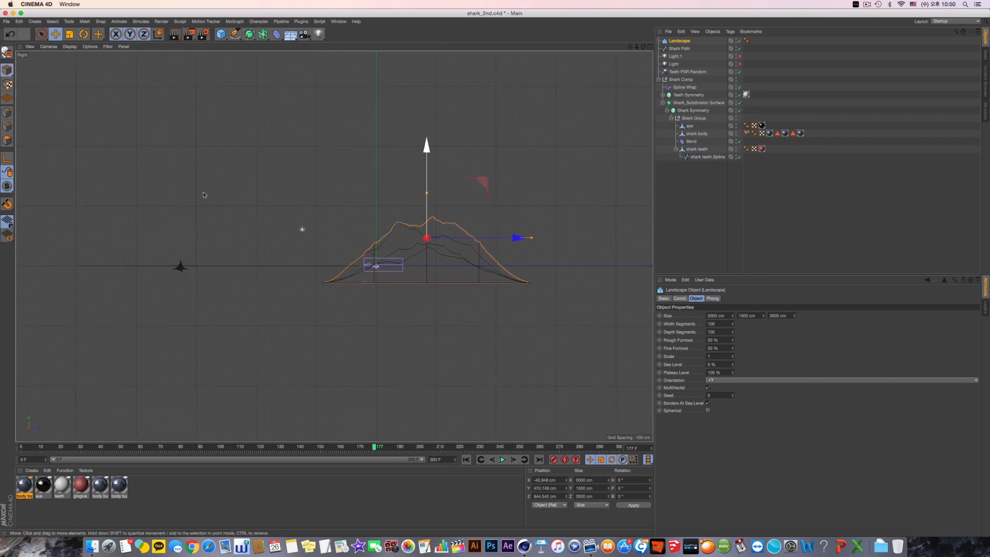
{"action": "middle_click", "coordinate": [423, 230]}
{"action": "middle_click", "coordinate": [245, 233]}
{"action": "left_click_drag", "start_coordinate": [262, 242], "coordinate": [276, 261], "text": "alt"}
Step: Set the landscape's width and depth segments to 130 each, and its Rough Furrows and Fine Furrows to 25%
{"action": "left_click", "coordinate": [727, 324]}
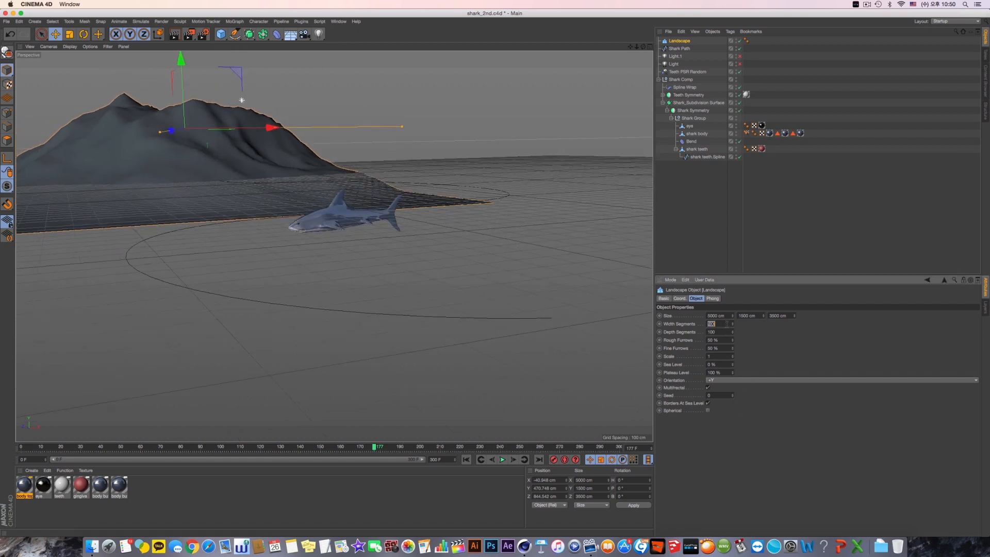
{"action": "type", "text": "130"}
{"action": "key", "text": "Tab"}
{"action": "type", "text": "130"}
{"action": "key", "text": "Tab"}
{"action": "type", "text": "25"}
{"action": "key", "text": "Tab"}
{"action": "key", "text": "Return"}
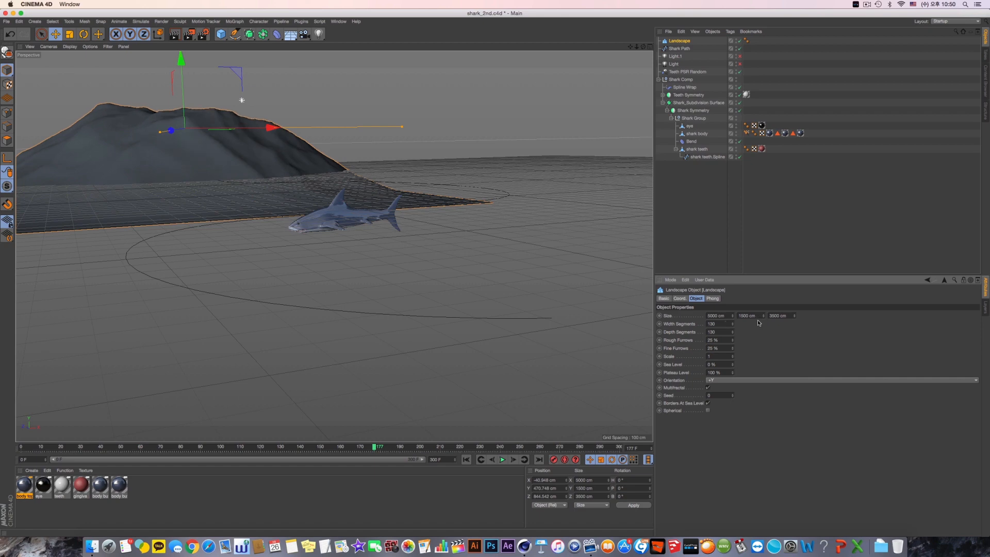
Step: Set the landscape's Scale to 2.51, Sea Level to 55% and Rough Furrows to 9%, toggling Multifractal to compare
{"action": "mouse_move", "coordinate": [735, 356]}
{"action": "left_mouse_down"}
{"action": "mouse_move", "coordinate": [733, 334]}
{"action": "mouse_move", "coordinate": [737, 373]}
{"action": "left_mouse_up"}
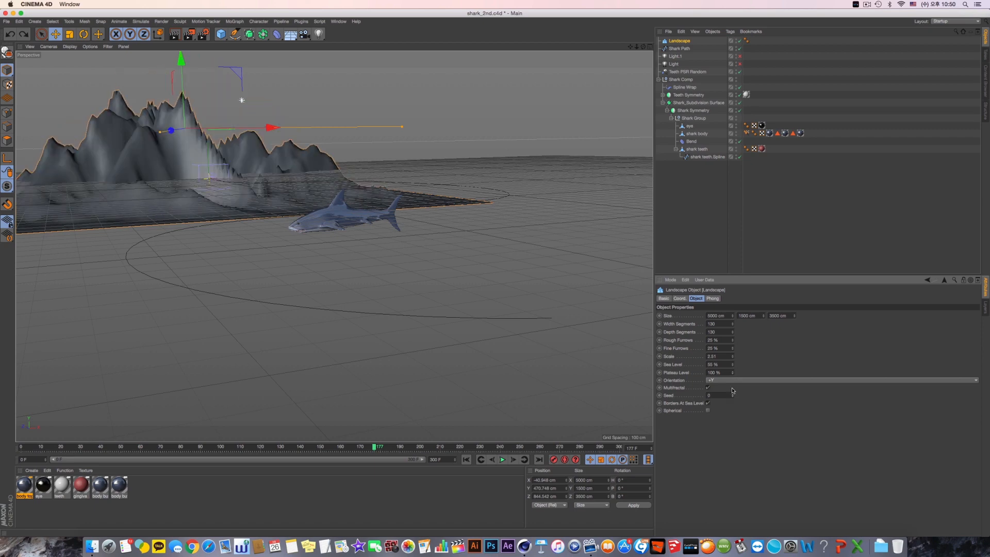
{"action": "left_click", "coordinate": [709, 387]}
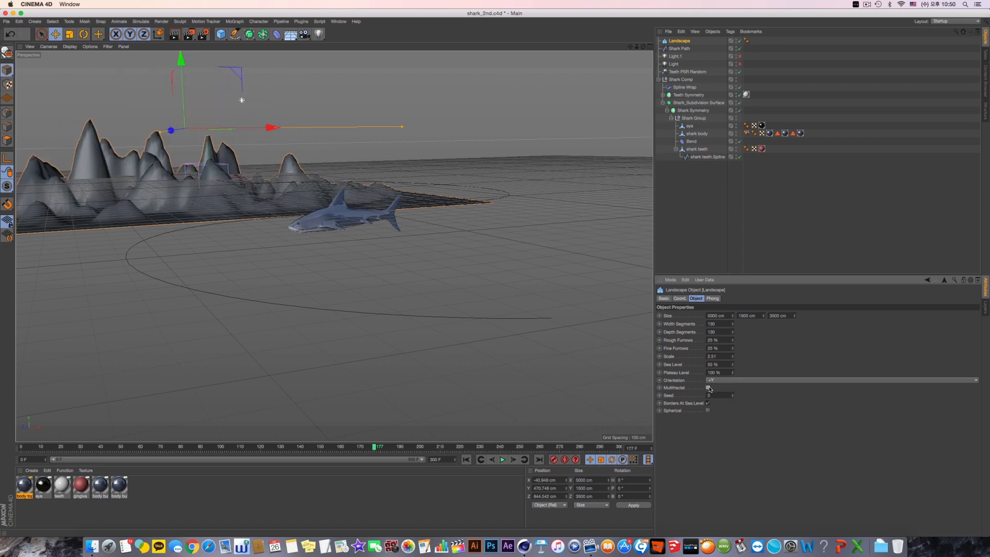
{"action": "left_click", "coordinate": [708, 387]}
{"action": "left_click_drag", "start_coordinate": [732, 356], "coordinate": [732, 340]}
{"action": "key", "text": "super+z"}
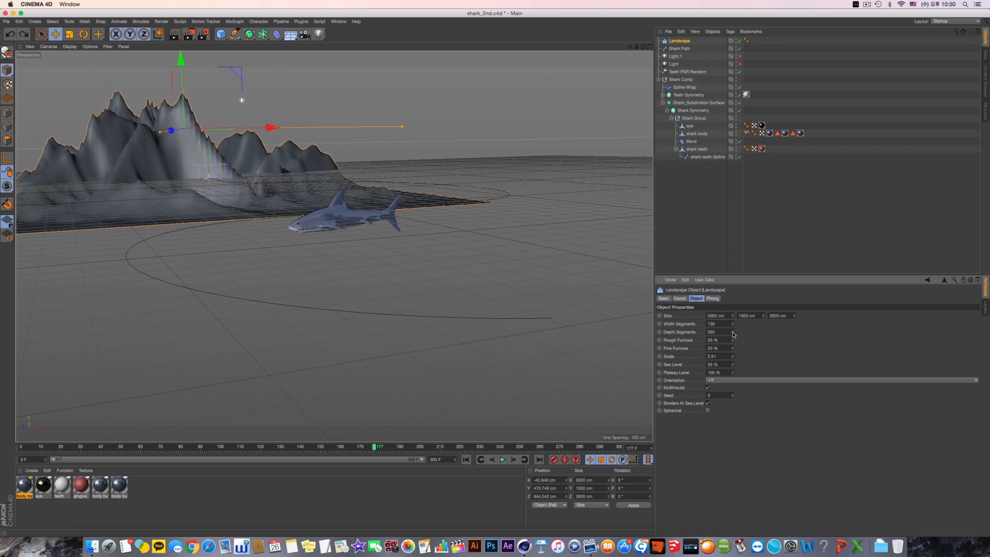
{"action": "left_click_drag", "start_coordinate": [732, 341], "coordinate": [732, 350]}
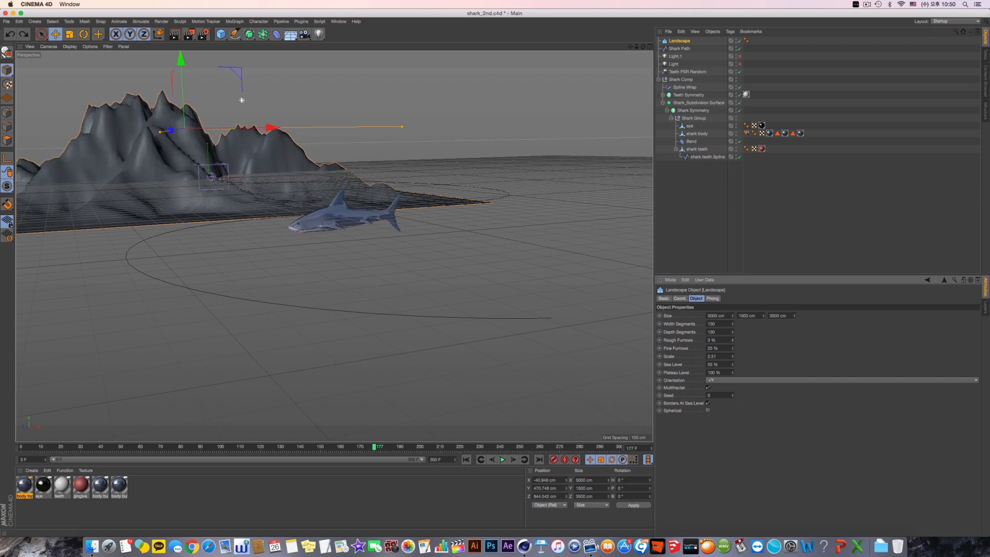
Step: Duplicate the landscape and save the project
{"action": "left_click_drag", "start_coordinate": [690, 39], "coordinate": [690, 38], "text": "ctrl"}
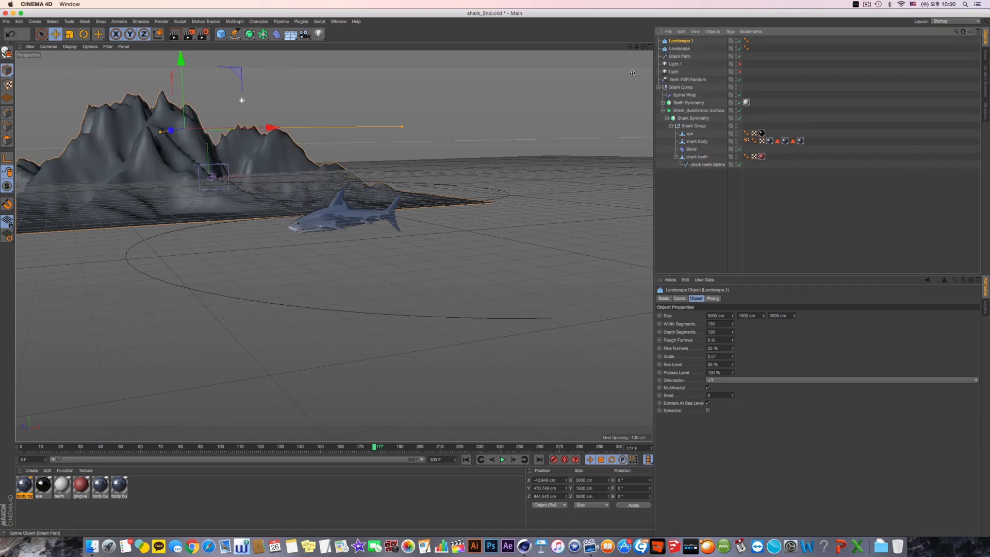
{"action": "middle_click", "coordinate": [472, 95]}
{"action": "key", "text": "F1"}
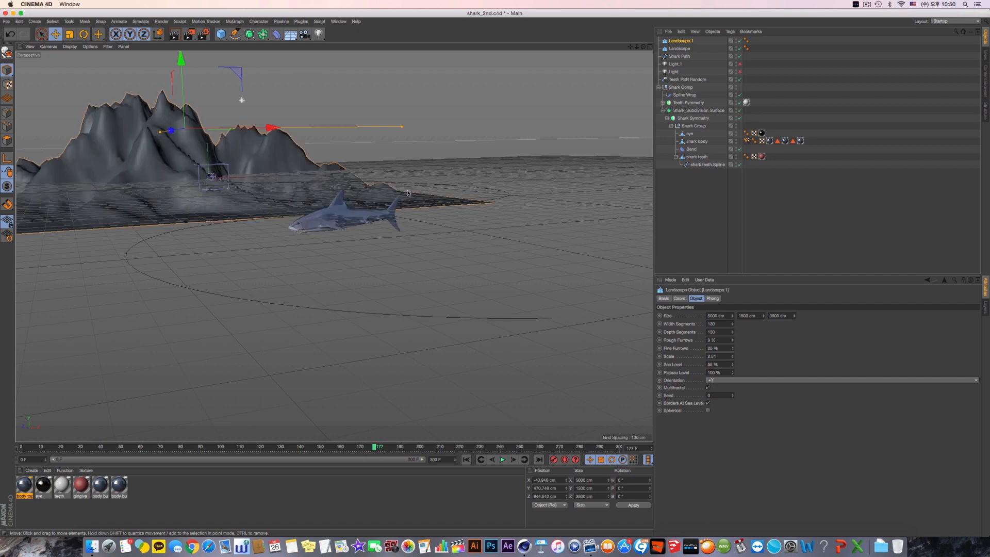
{"action": "key", "text": "F5"}
{"action": "middle_click", "coordinate": [490, 197]}
{"action": "key", "text": "super+s"}
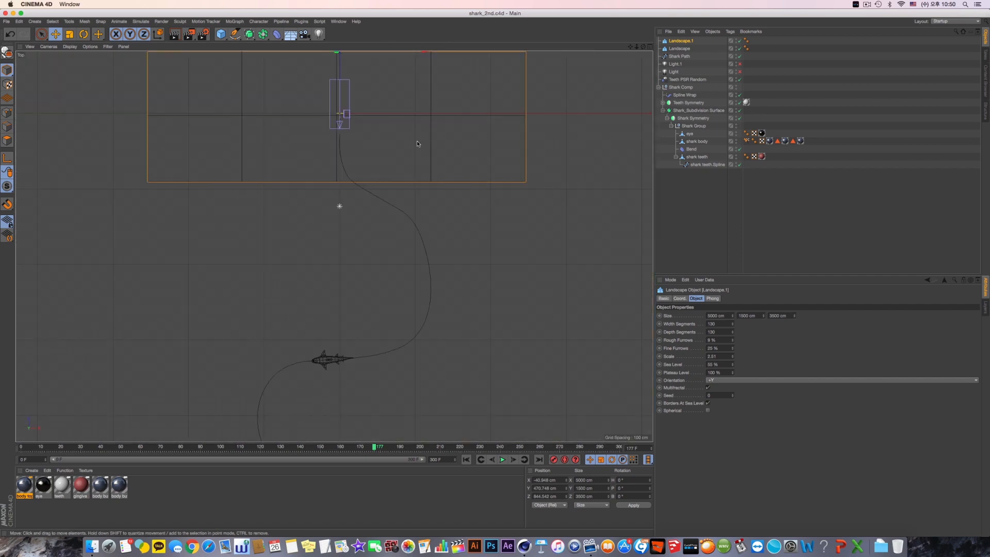
Step: Move the landscape copy beside the shark's path, to about X -1351 cm and Z -2124 cm
{"action": "left_click_drag", "start_coordinate": [398, 87], "coordinate": [342, 321]}
{"action": "middle_click", "coordinate": [146, 95]}
{"action": "middle_click", "coordinate": [193, 224]}
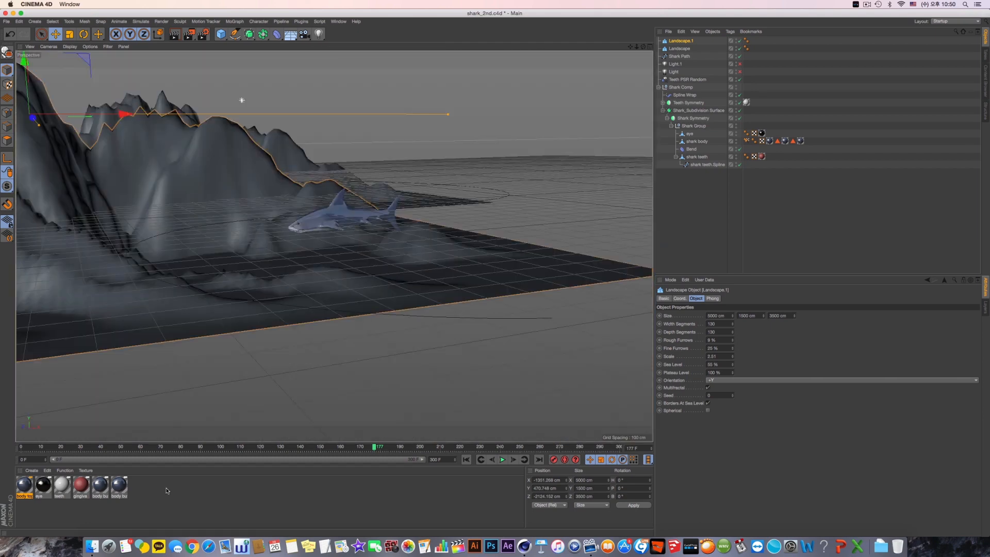
Step: Scrub the animation to frame 43 and set the landscape copy's Scale to 2
{"action": "left_click_drag", "start_coordinate": [266, 452], "coordinate": [104, 457]}
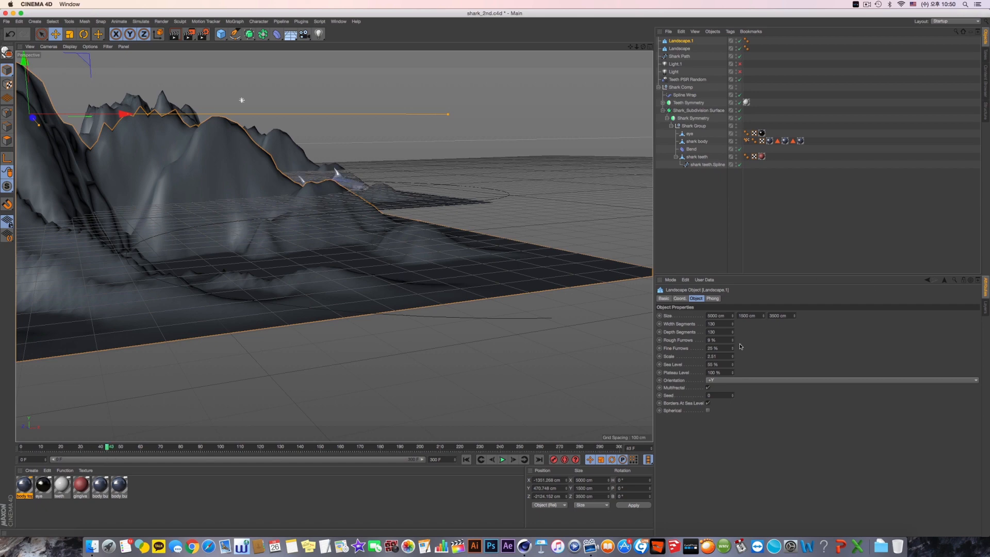
{"action": "double_click", "coordinate": [723, 356]}
{"action": "type", "text": "2"}
{"action": "key", "text": "Return"}
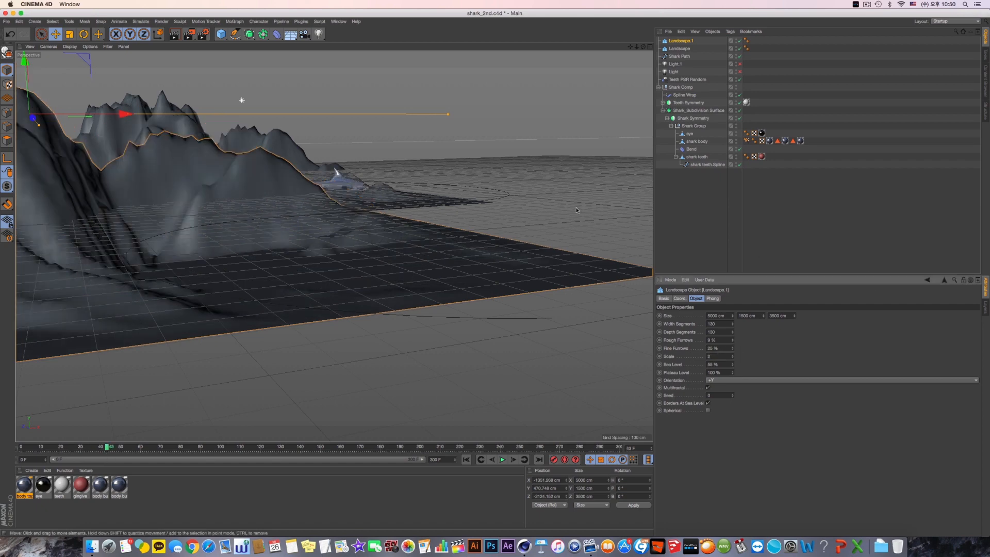
Step: Duplicate the second landscape, move the duplicate across the path to about X 2078 cm, Z -2155 cm, and scrub to frame 131
{"action": "left_click", "coordinate": [682, 41]}
{"action": "key", "text": "super+c"}
{"action": "key", "text": "super+v"}
{"action": "middle_click", "coordinate": [438, 154]}
{"action": "left_click_drag", "start_coordinate": [469, 138], "coordinate": [598, 137]}
{"action": "middle_click", "coordinate": [202, 151]}
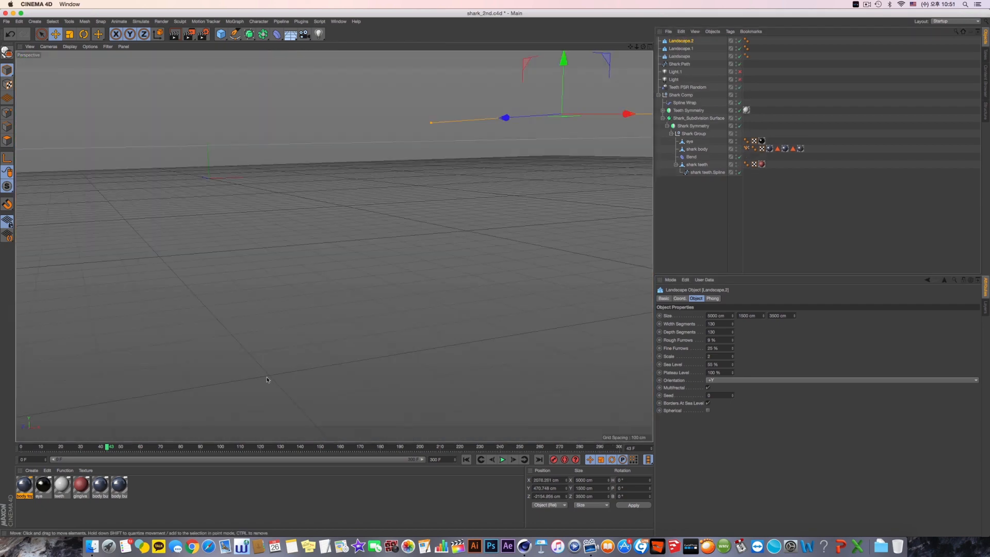
{"action": "left_click_drag", "start_coordinate": [117, 448], "coordinate": [282, 448]}
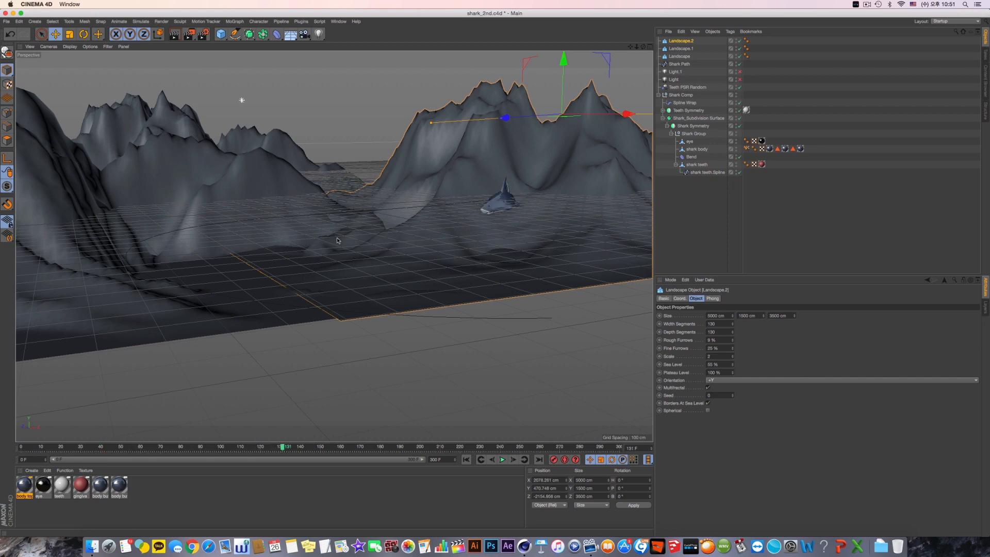
Step: Set the third landscape's width to 3500 cm and scrub the animation to frame 100
{"action": "double_click", "coordinate": [723, 316]}
{"action": "type", "text": "3500"}
{"action": "key", "text": "Return"}
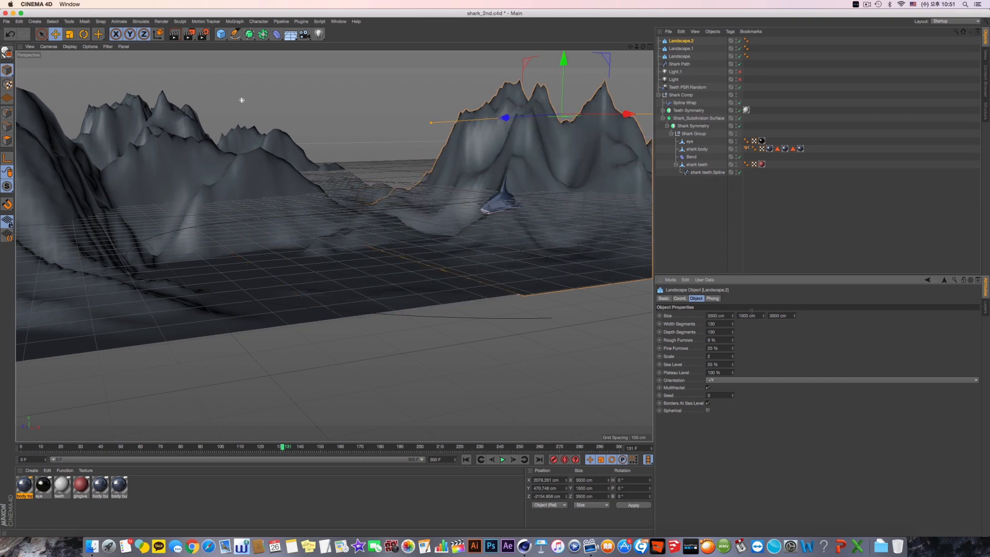
{"action": "left_click_drag", "start_coordinate": [53, 448], "coordinate": [221, 450]}
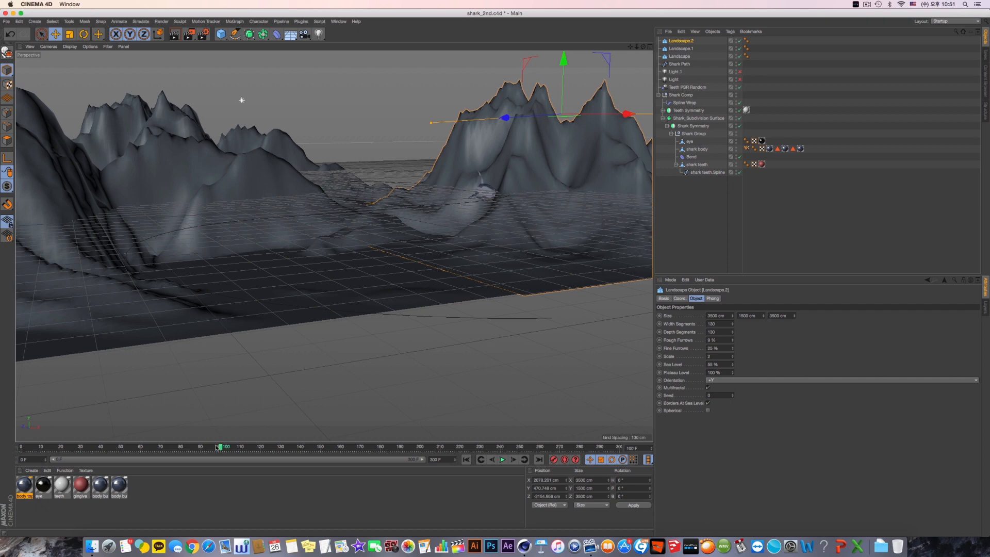
{"action": "left_click_drag", "start_coordinate": [506, 117], "coordinate": [518, 116]}
{"action": "key", "text": "super+z"}
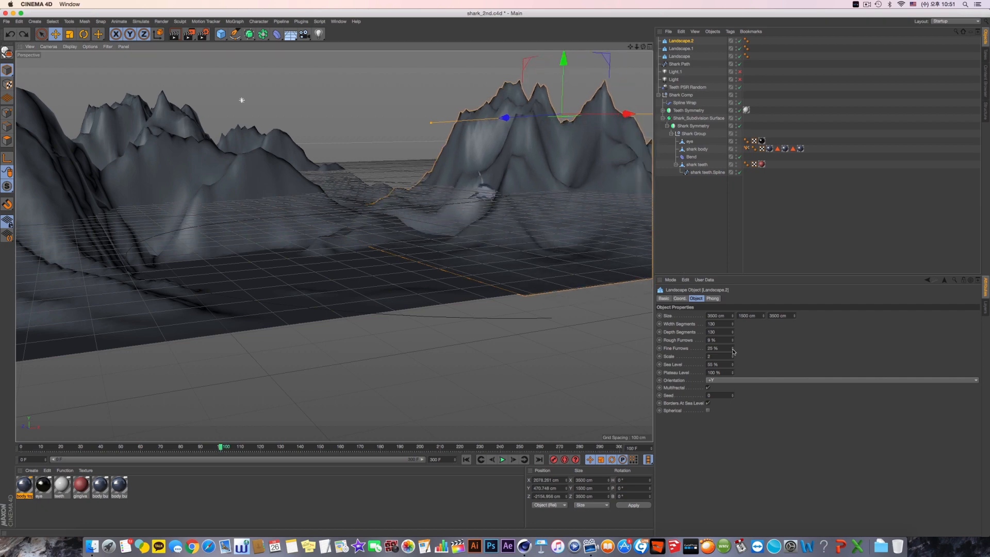
{"action": "left_click_drag", "start_coordinate": [733, 352], "coordinate": [733, 371]}
{"action": "key", "text": "super+z"}
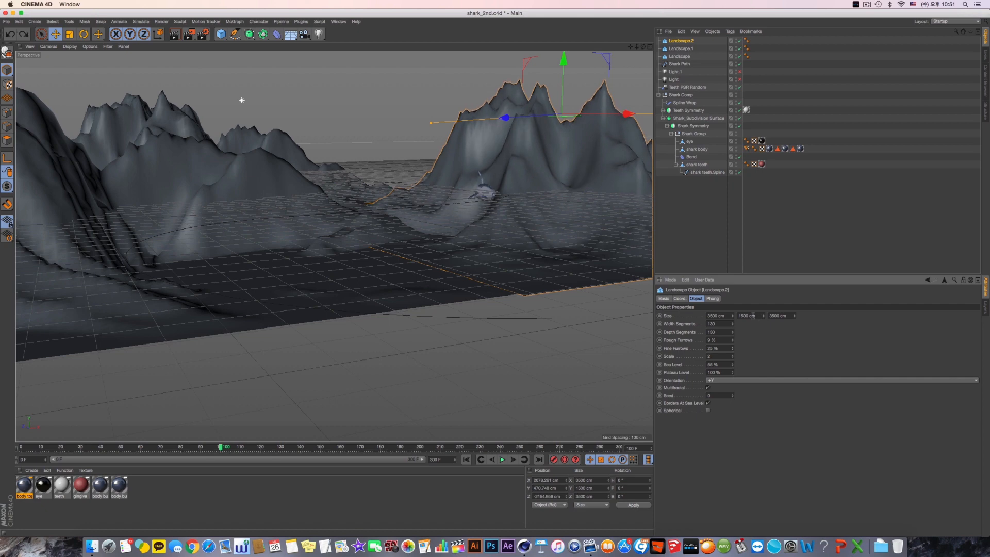
Step: Set the third landscape's height to 1200 cm, lower it to about Y 292 cm, and scrub to frame 90
{"action": "double_click", "coordinate": [748, 316]}
{"action": "type", "text": "1200"}
{"action": "key", "text": "Return"}
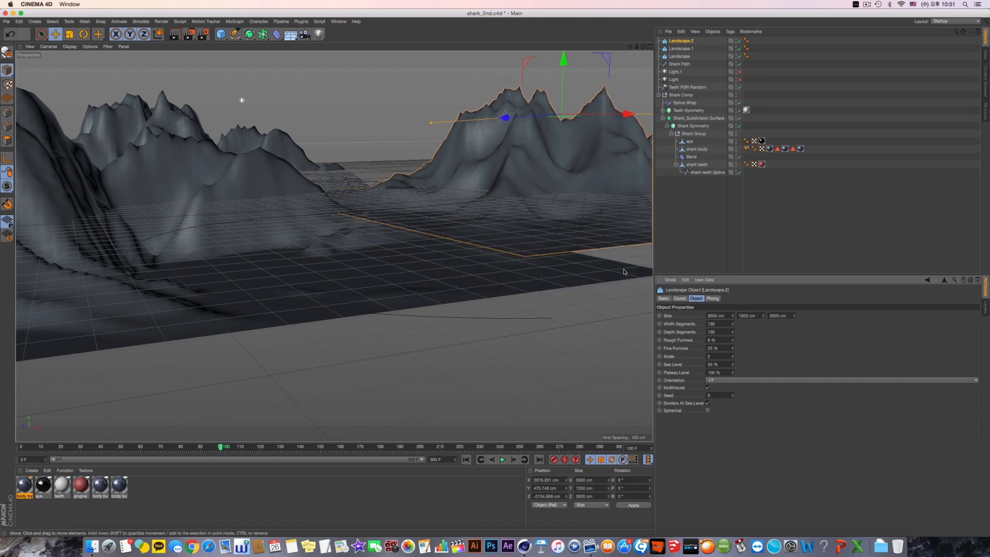
{"action": "left_click_drag", "start_coordinate": [563, 83], "coordinate": [563, 107]}
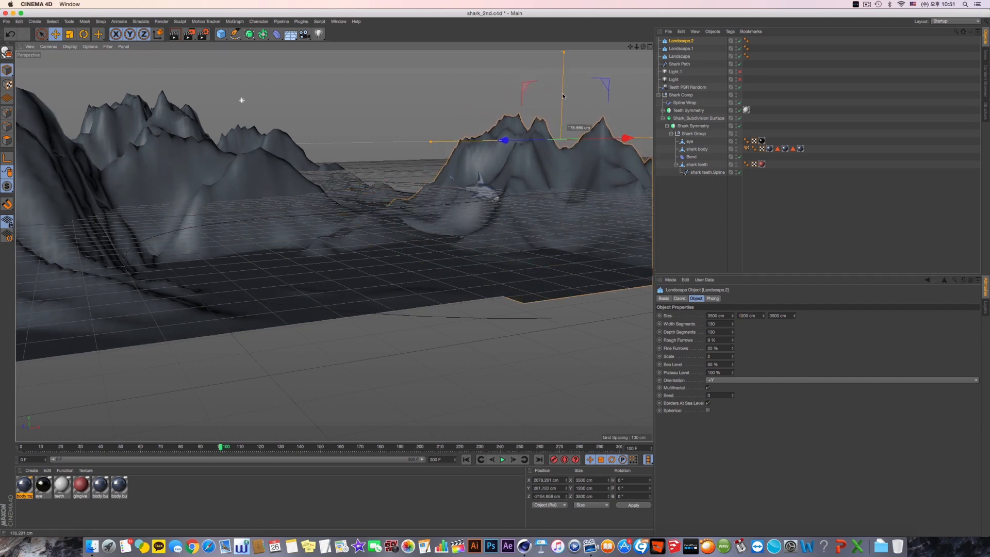
{"action": "left_click_drag", "start_coordinate": [220, 446], "coordinate": [199, 447]}
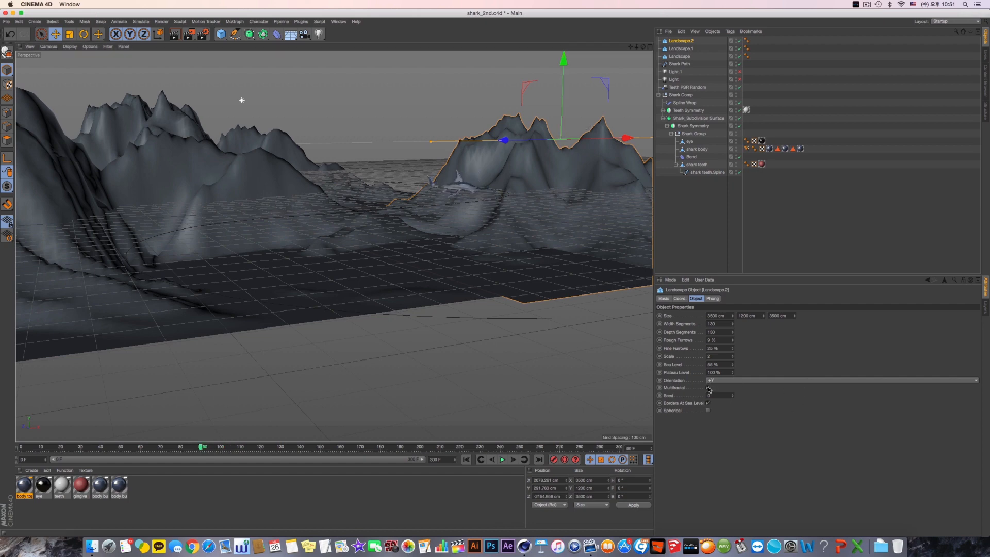
Step: Give the third landscape 144 width segments, 120 depth segments, 65% Fine Furrows and a Scale of 2.2
{"action": "mouse_move", "coordinate": [733, 365]}
{"action": "left_mouse_down"}
{"action": "mouse_move", "coordinate": [732, 349]}
{"action": "mouse_move", "coordinate": [732, 366]}
{"action": "left_mouse_up"}
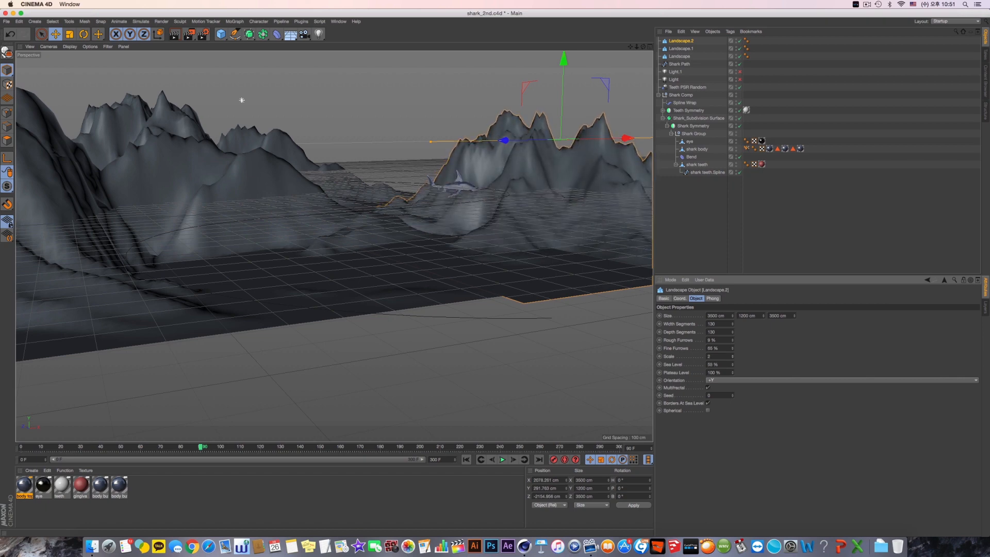
{"action": "mouse_move", "coordinate": [733, 356]}
{"action": "left_mouse_down"}
{"action": "mouse_move", "coordinate": [732, 330]}
{"action": "mouse_move", "coordinate": [734, 342]}
{"action": "left_mouse_up"}
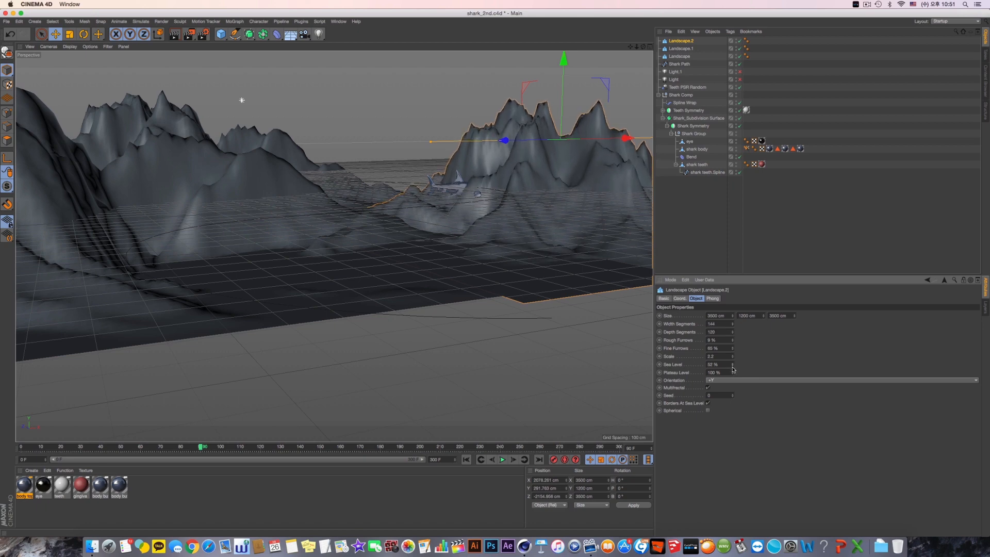
{"action": "left_click_drag", "start_coordinate": [732, 365], "coordinate": [733, 372]}
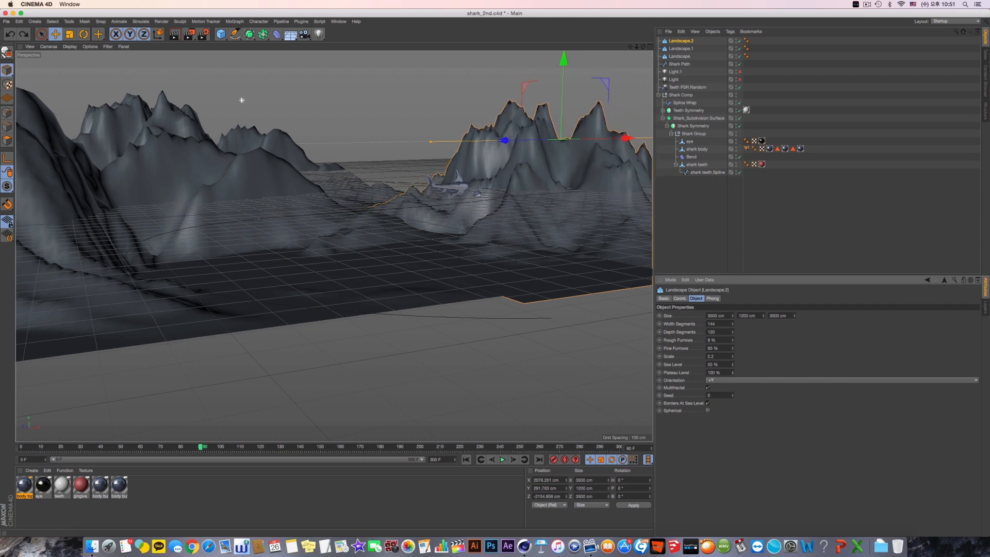
Step: Turn off Multifractal on the third landscape and set its Sea Level to 23%
{"action": "left_click", "coordinate": [708, 388]}
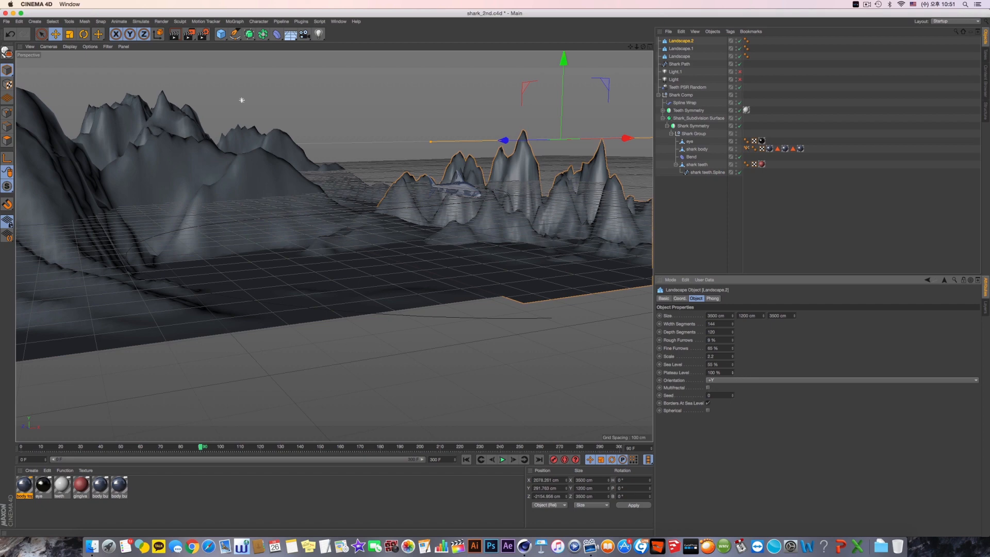
{"action": "left_click_drag", "start_coordinate": [732, 395], "coordinate": [733, 339]}
{"action": "key", "text": "super+z"}
{"action": "key", "text": "super+z"}
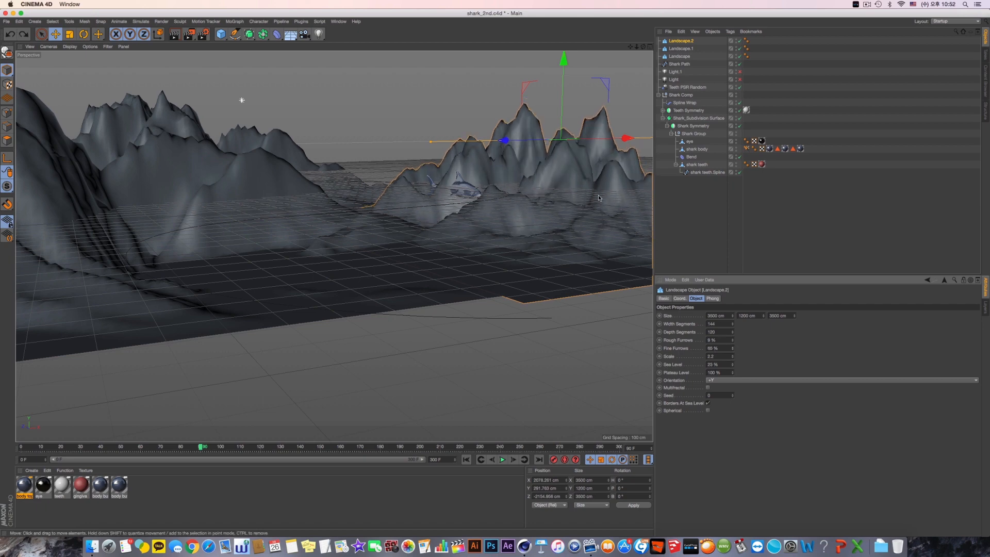
Step: Reposition the third landscape to about X 2140 cm, Z -2053 cm beside the shark's path, and scrub to frame 75
{"action": "left_click_drag", "start_coordinate": [505, 139], "coordinate": [506, 143]}
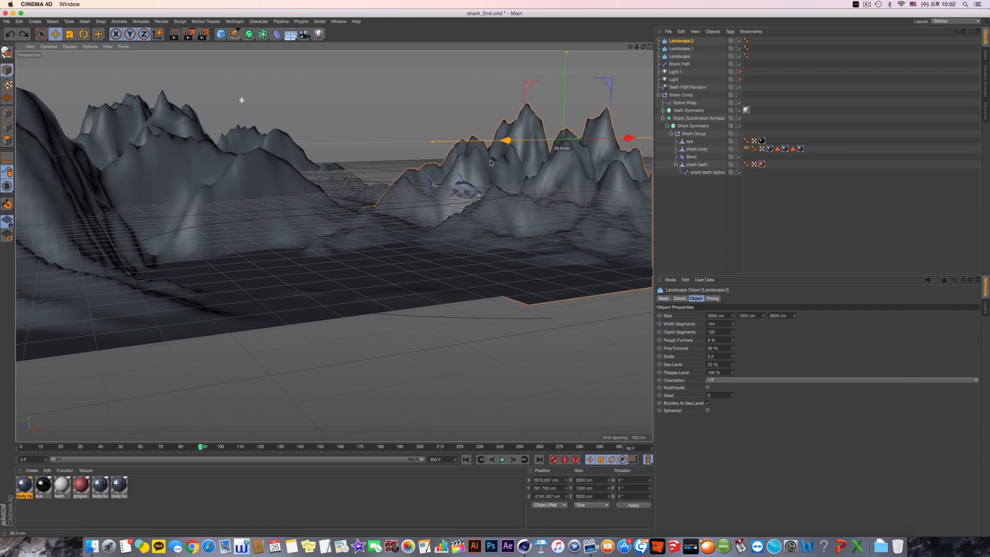
{"action": "middle_click", "coordinate": [489, 162]}
{"action": "middle_click", "coordinate": [464, 163]}
{"action": "left_click_drag", "start_coordinate": [518, 217], "coordinate": [522, 212]}
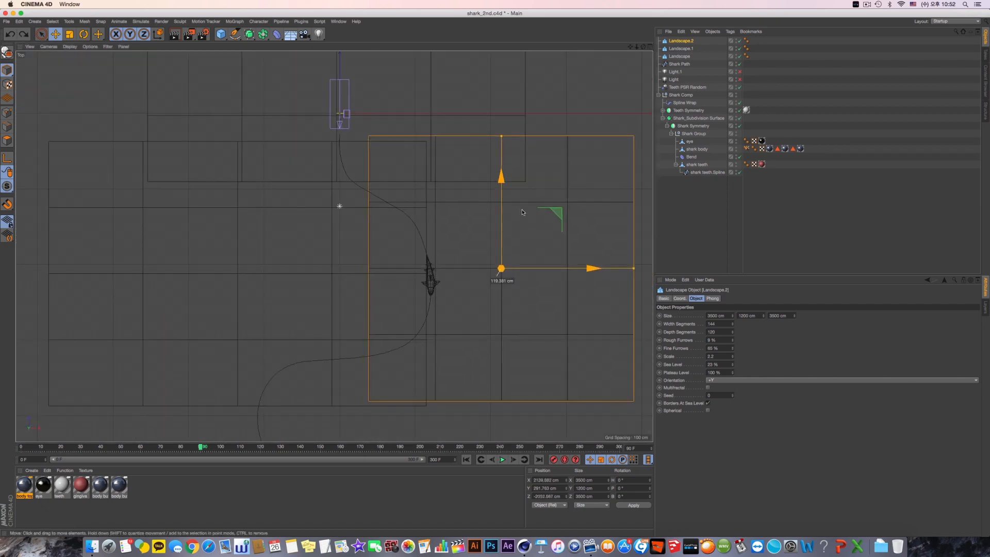
{"action": "middle_click", "coordinate": [522, 212]}
{"action": "middle_click", "coordinate": [260, 168]}
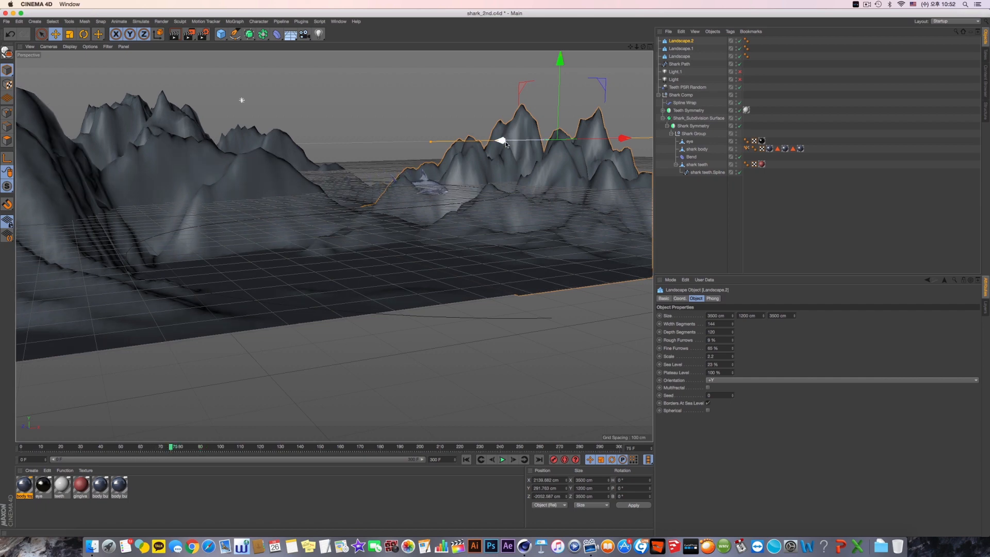
Step: Shift the third landscape clear of the shark to about X 2300 cm, Z -1616 cm, and scrub to frame 27
{"action": "left_click_drag", "start_coordinate": [502, 140], "coordinate": [517, 141]}
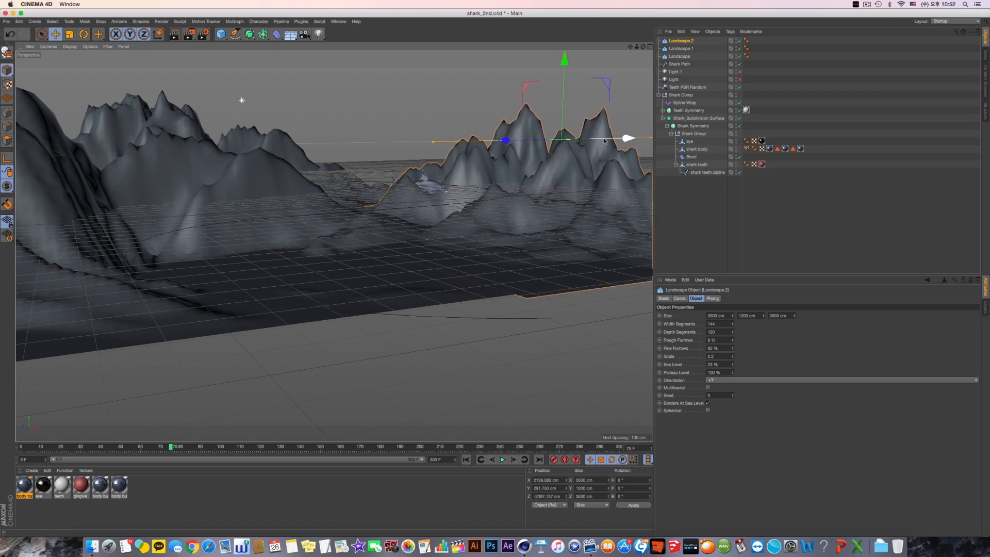
{"action": "mouse_move", "coordinate": [604, 140]}
{"action": "left_mouse_down"}
{"action": "mouse_move", "coordinate": [630, 135]}
{"action": "mouse_move", "coordinate": [601, 135]}
{"action": "left_mouse_up"}
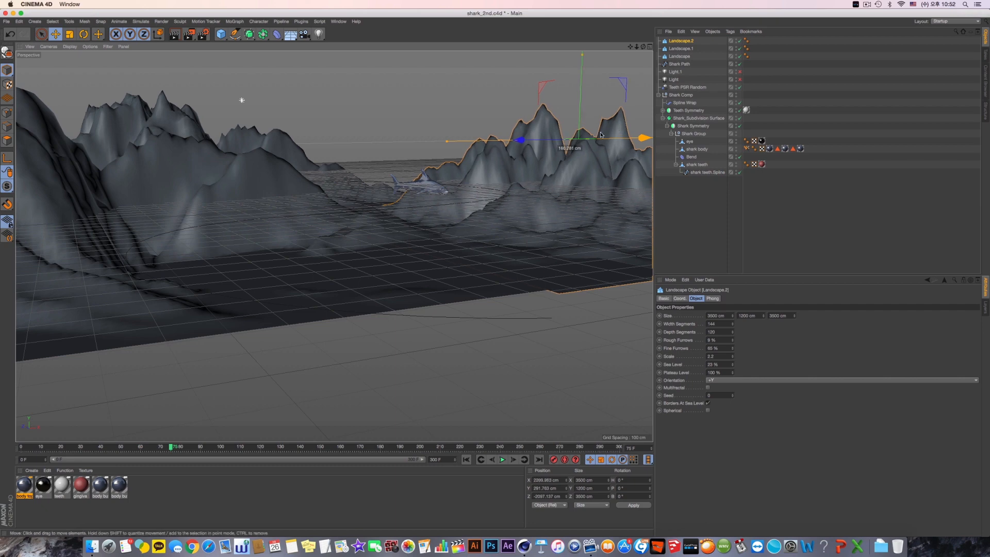
{"action": "left_click_drag", "start_coordinate": [534, 138], "coordinate": [493, 138]}
{"action": "left_click_drag", "start_coordinate": [170, 449], "coordinate": [146, 449]}
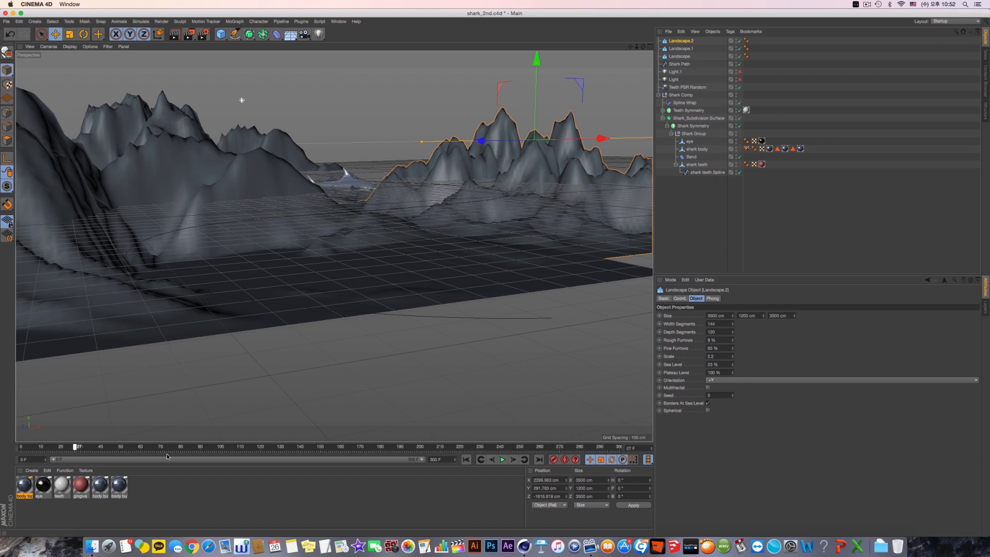
Step: Scrub to frame 143 and duplicate the third landscape, placing the duplicate at about X -1651 cm, Z -4222 cm
{"action": "left_click_drag", "start_coordinate": [167, 456], "coordinate": [306, 454]}
{"action": "middle_click", "coordinate": [476, 188]}
{"action": "middle_click", "coordinate": [468, 202]}
{"action": "left_click_drag", "start_coordinate": [476, 265], "coordinate": [178, 461], "text": "ctrl"}
{"action": "middle_click", "coordinate": [448, 217]}
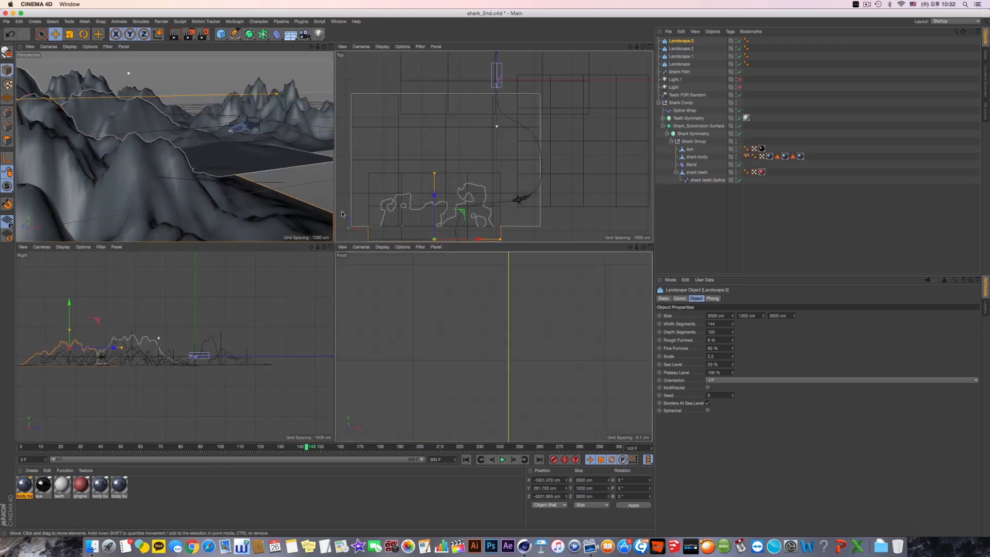
{"action": "middle_click", "coordinate": [166, 191]}
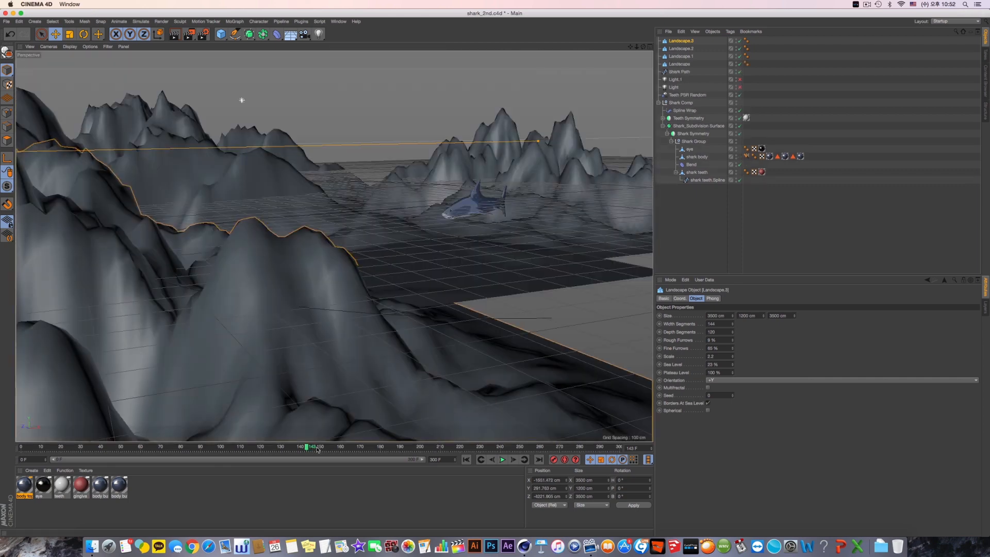
Step: Scrub to frame 248, set the new landscape's height to 1100 cm, and lower it to about Y 214 cm
{"action": "left_click_drag", "start_coordinate": [318, 449], "coordinate": [515, 446]}
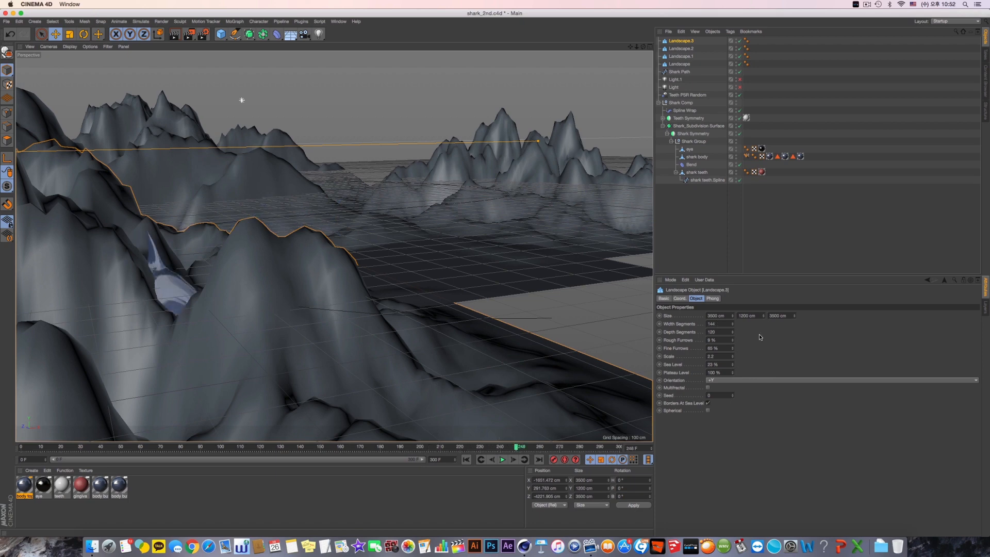
{"action": "left_click", "coordinate": [746, 316]}
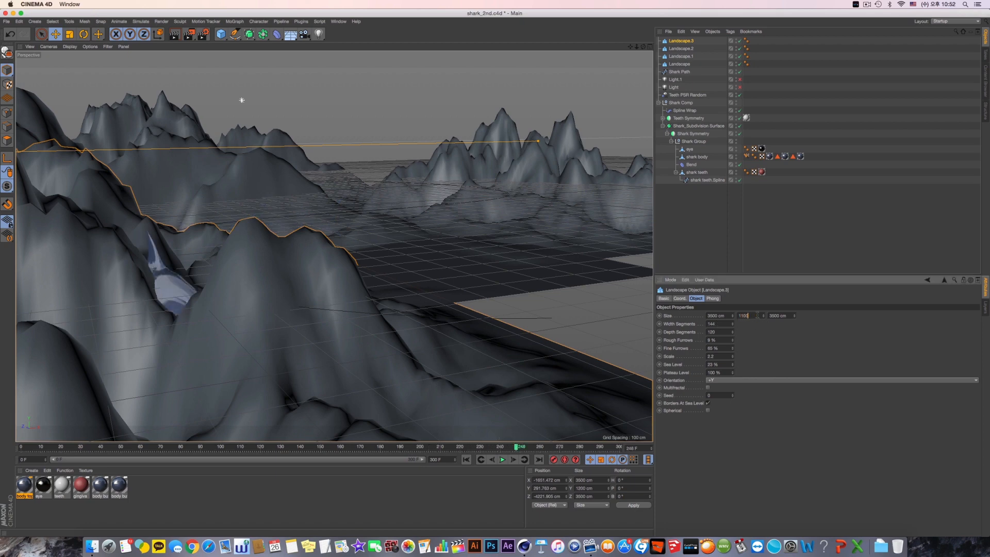
{"action": "type", "text": "1100"}
{"action": "key", "text": "Return"}
{"action": "middle_click", "coordinate": [153, 287]}
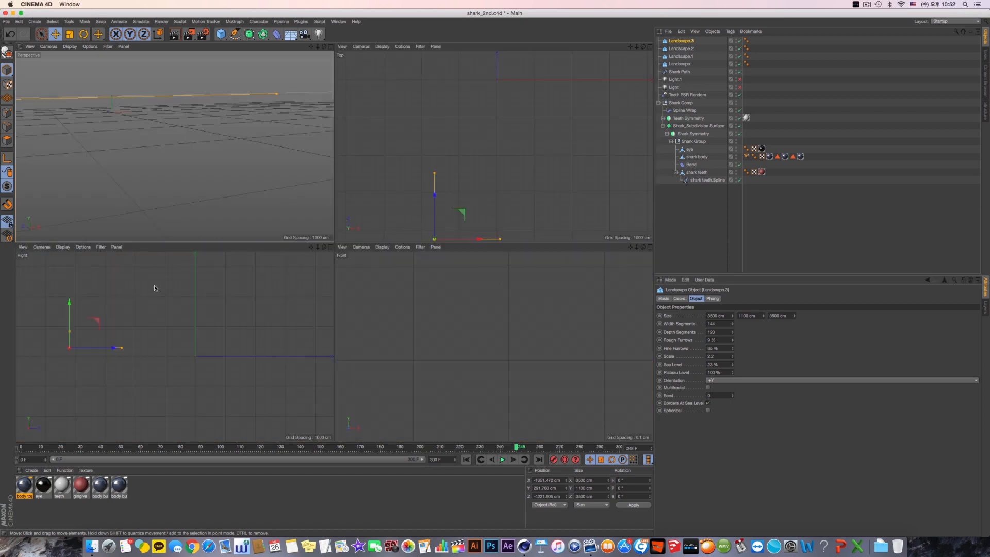
{"action": "left_click_drag", "start_coordinate": [70, 303], "coordinate": [69, 307]}
{"action": "middle_click", "coordinate": [180, 239]}
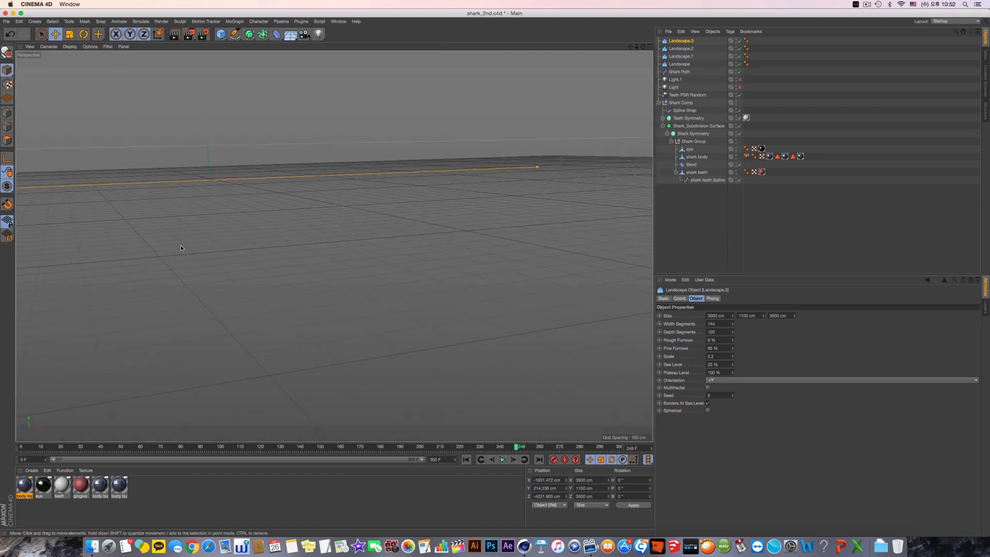
Step: Set the fourth landscape's Scale to 2.08 and Sea Level to 52%, keeping Multifractal off
{"action": "left_click_drag", "start_coordinate": [732, 365], "coordinate": [732, 346]}
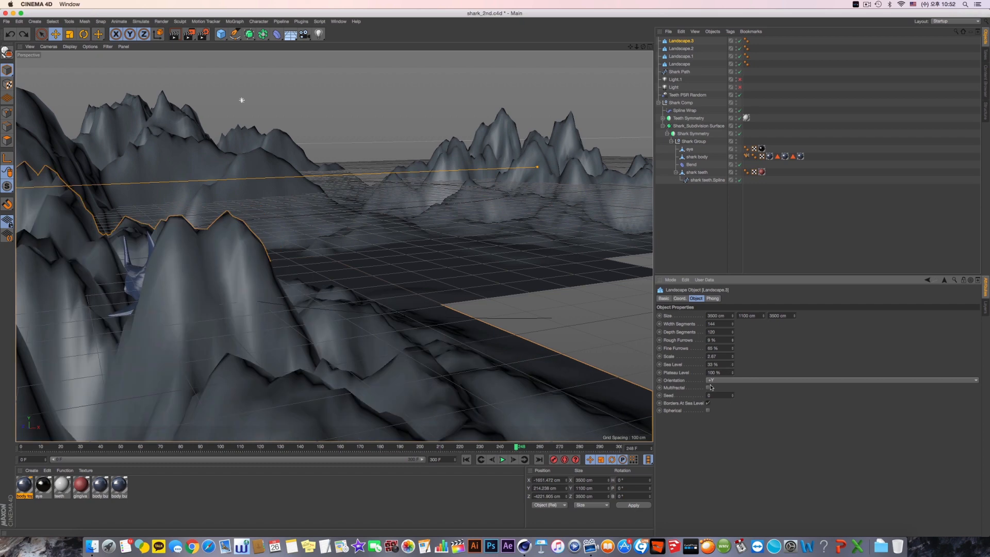
{"action": "left_click", "coordinate": [708, 387]}
{"action": "left_click", "coordinate": [708, 388]}
{"action": "mouse_move", "coordinate": [732, 374]}
{"action": "left_mouse_down"}
{"action": "mouse_move", "coordinate": [732, 390]}
{"action": "mouse_move", "coordinate": [732, 359]}
{"action": "mouse_move", "coordinate": [732, 368]}
{"action": "left_mouse_up"}
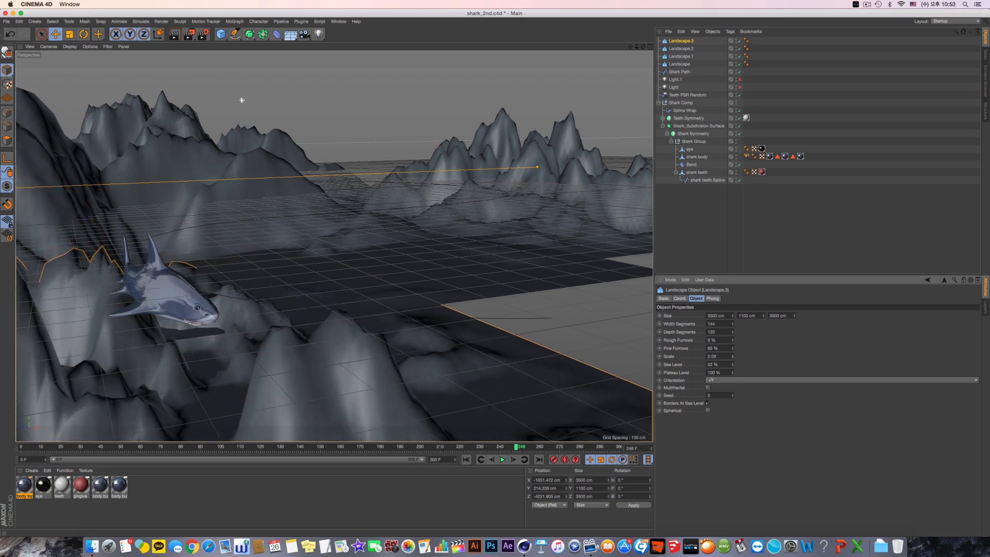
Step: Scrub to frame 269 and duplicate the fourth landscape to the other side of the path, about X 1150 cm, Z -4324 cm
{"action": "left_click", "coordinate": [30, 449]}
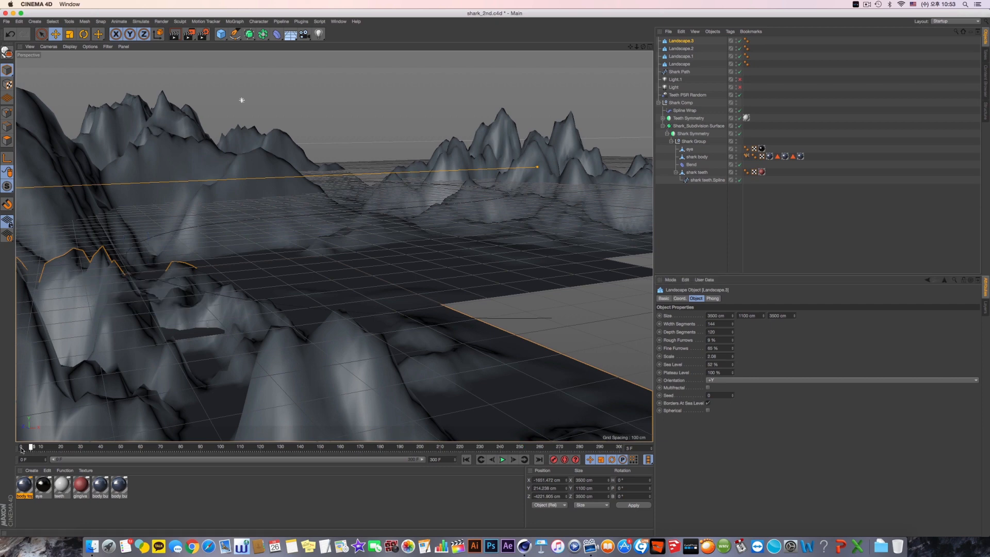
{"action": "left_click_drag", "start_coordinate": [127, 448], "coordinate": [559, 444]}
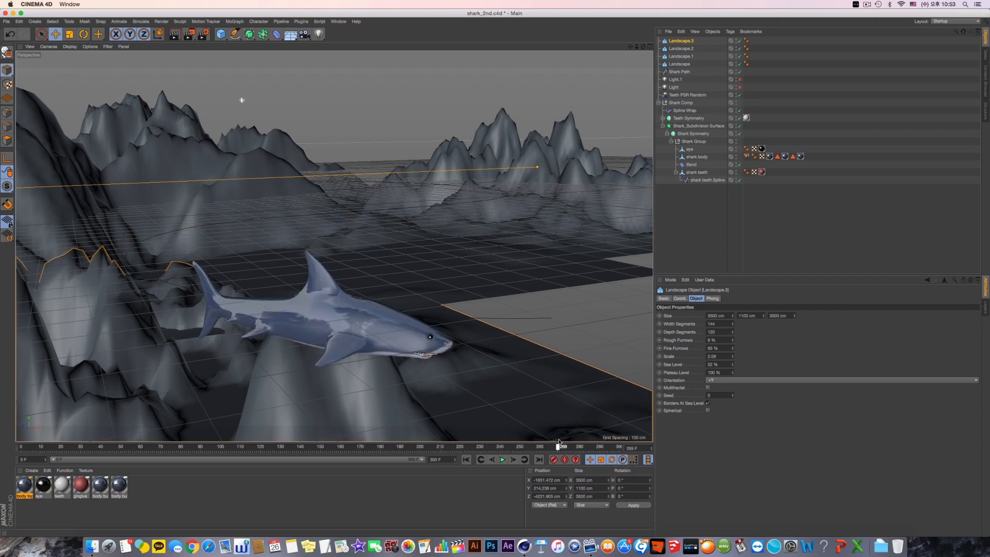
{"action": "scroll", "coordinate": [413, 360], "scroll_direction": "down", "scroll_amount": 3}
{"action": "middle_click", "coordinate": [426, 354]}
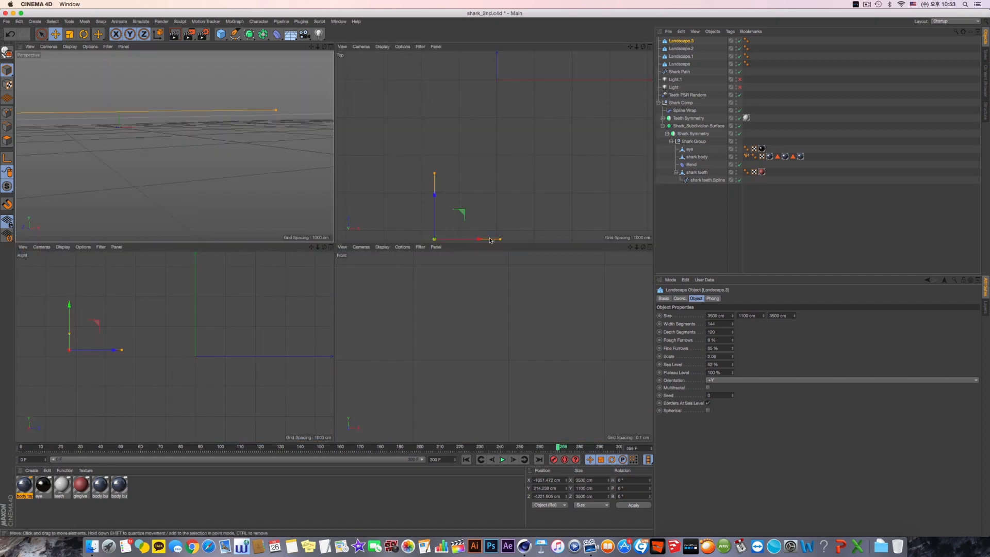
{"action": "left_click_drag", "start_coordinate": [565, 231], "coordinate": [509, 201], "text": "alt"}
{"action": "middle_click_drag", "start_coordinate": [505, 209], "coordinate": [502, 135], "text": "alt"}
{"action": "left_click_drag", "start_coordinate": [466, 159], "coordinate": [571, 201], "text": "ctrl"}
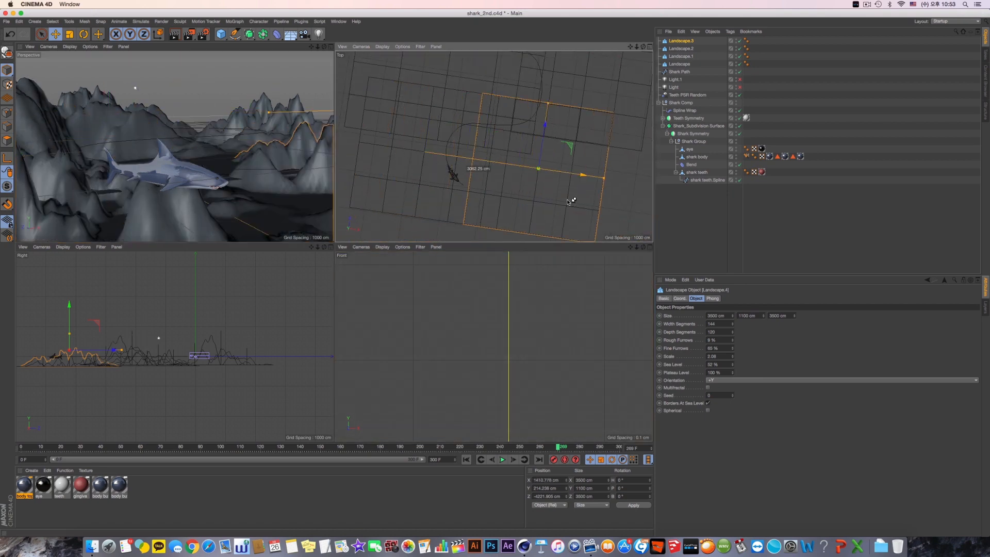
{"action": "left_click_drag", "start_coordinate": [548, 146], "coordinate": [544, 133]}
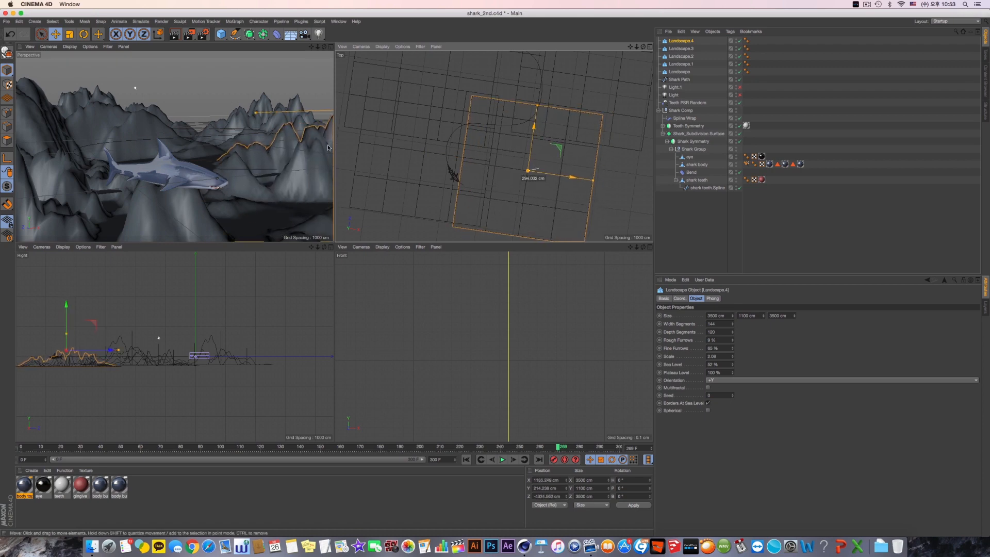
{"action": "middle_click", "coordinate": [188, 144]}
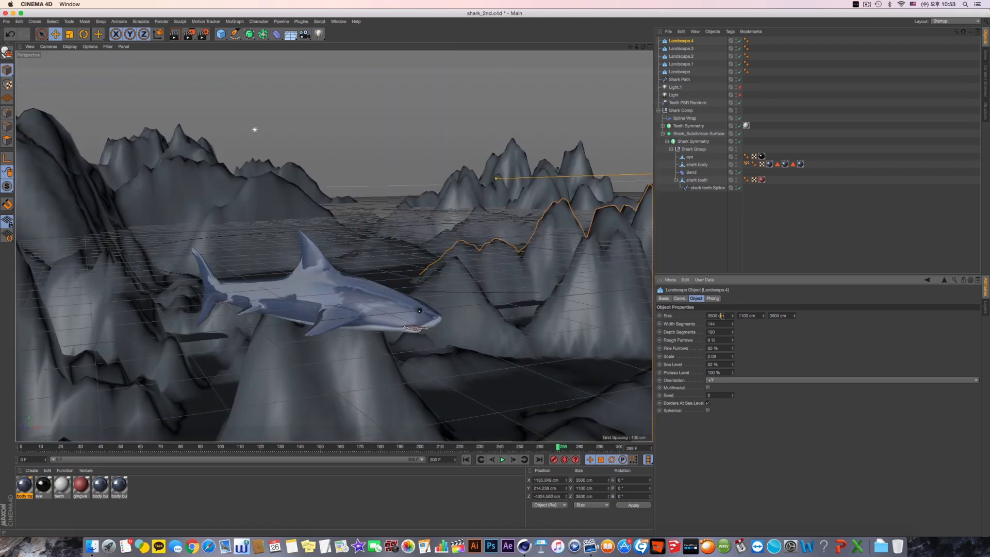
Step: Set the fifth landscape's size to 4500 × 1200 × 4500 cm
{"action": "left_click", "coordinate": [721, 316]}
{"action": "type", "text": "4500"}
{"action": "key", "text": "Tab"}
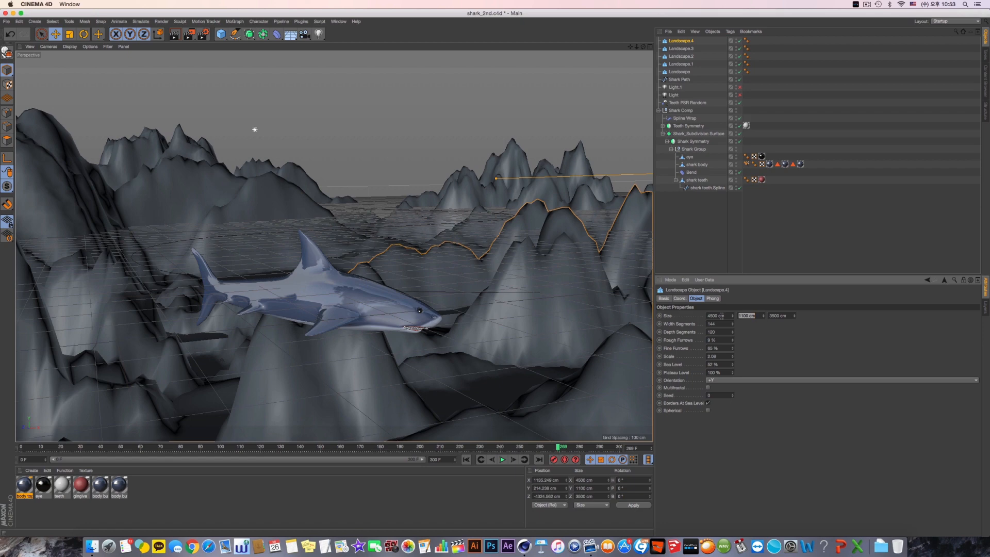
{"action": "type", "text": "1200"}
{"action": "key", "text": "Tab"}
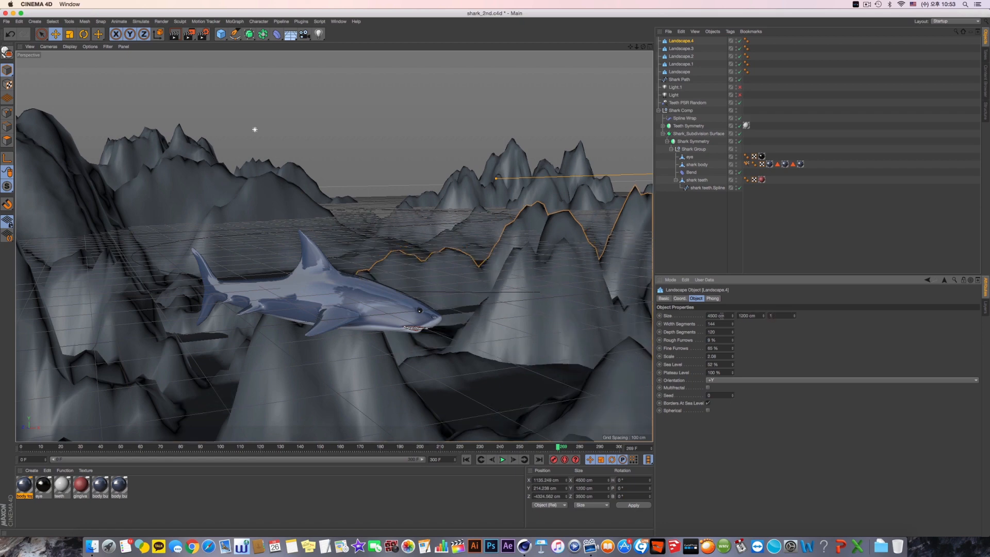
{"action": "type", "text": "4500"}
{"action": "key", "text": "Return"}
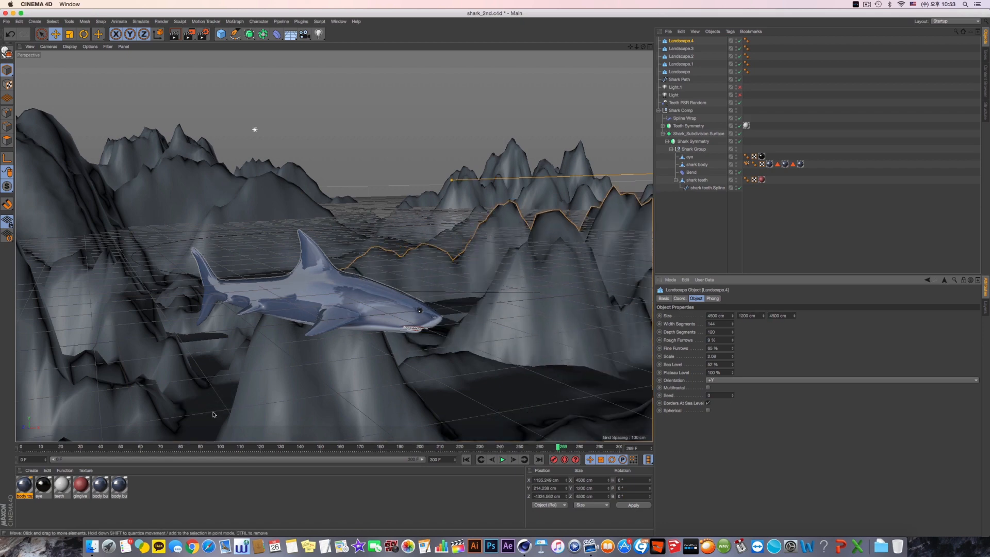
Step: Scrub the timeline to frame 278 and move the fifth landscape to about X 1070 cm, Z -4059 cm
{"action": "left_click", "coordinate": [122, 447]}
{"action": "left_click_drag", "start_coordinate": [202, 451], "coordinate": [264, 452]}
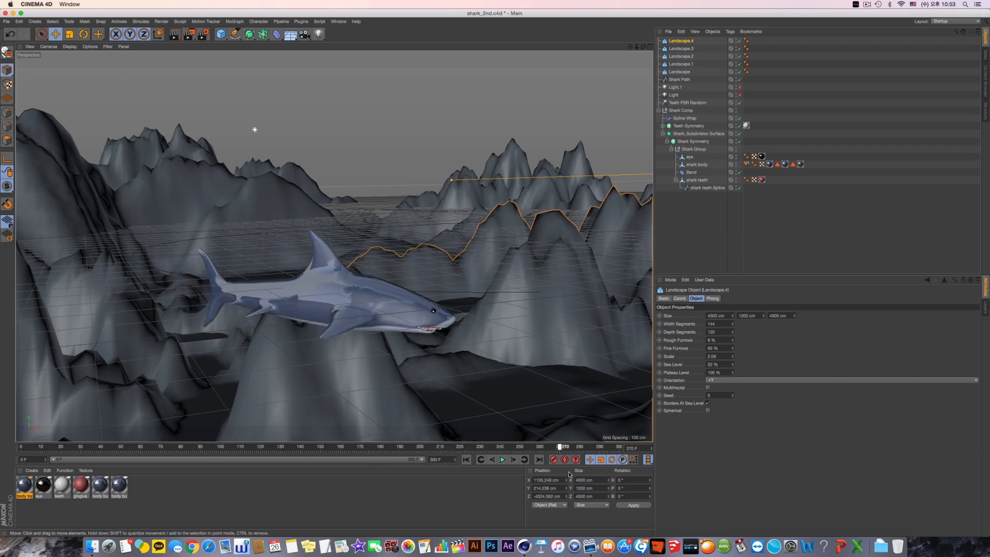
{"action": "middle_click", "coordinate": [558, 369]}
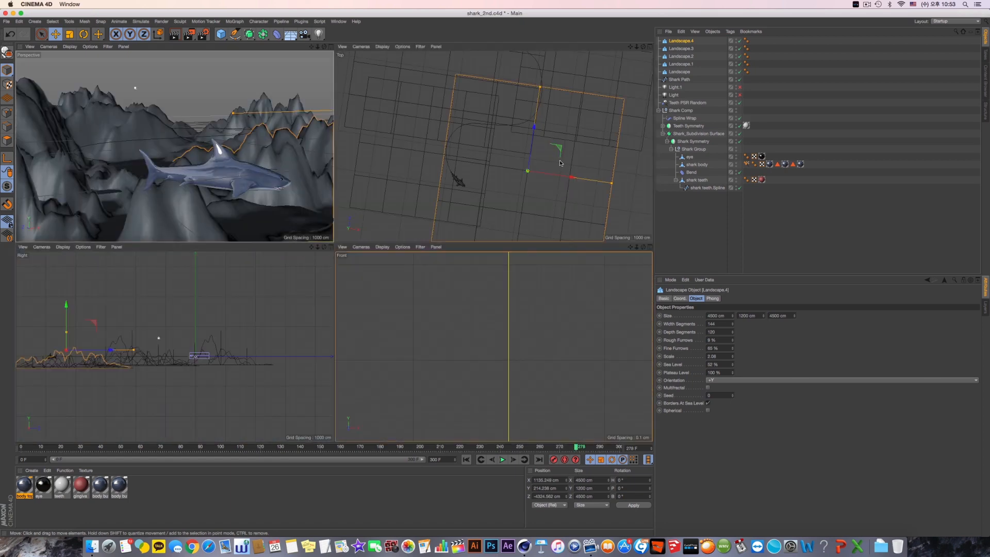
{"action": "left_click_drag", "start_coordinate": [540, 153], "coordinate": [563, 199]}
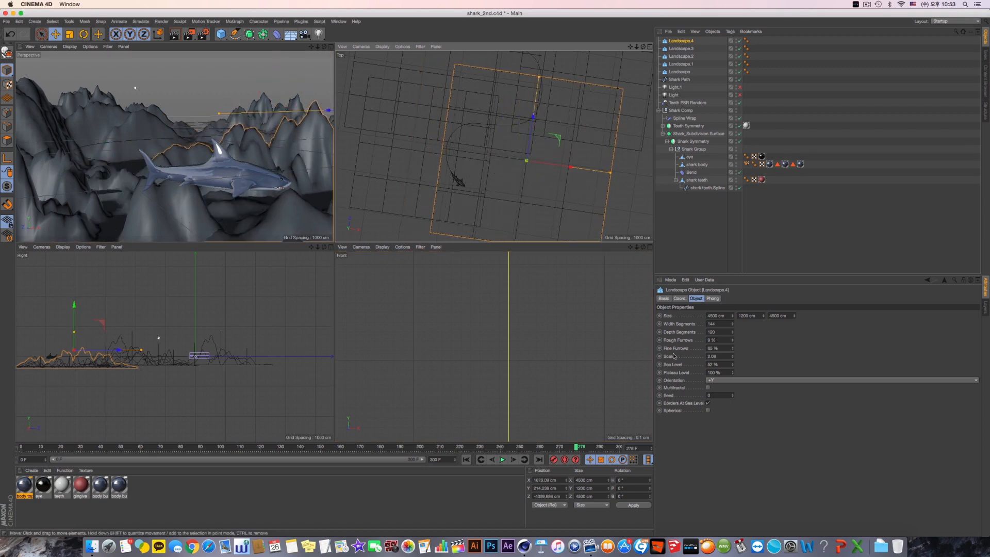
Step: Try a Sea Level of 39% and a Scale of 2.41 on the fifth landscape, undoing each change
{"action": "left_click_drag", "start_coordinate": [734, 367], "coordinate": [734, 384]}
{"action": "key", "text": "super+z"}
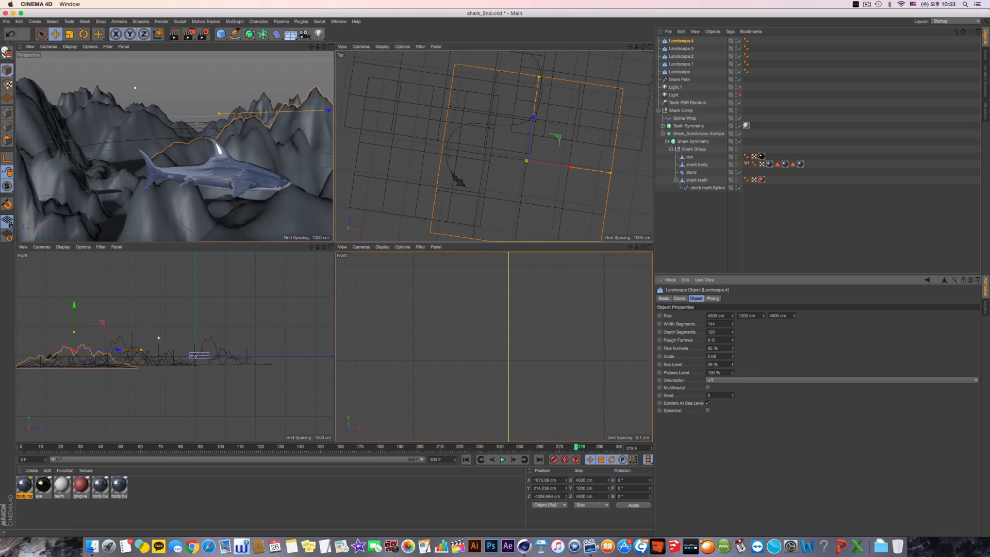
{"action": "left_click_drag", "start_coordinate": [735, 356], "coordinate": [735, 348]}
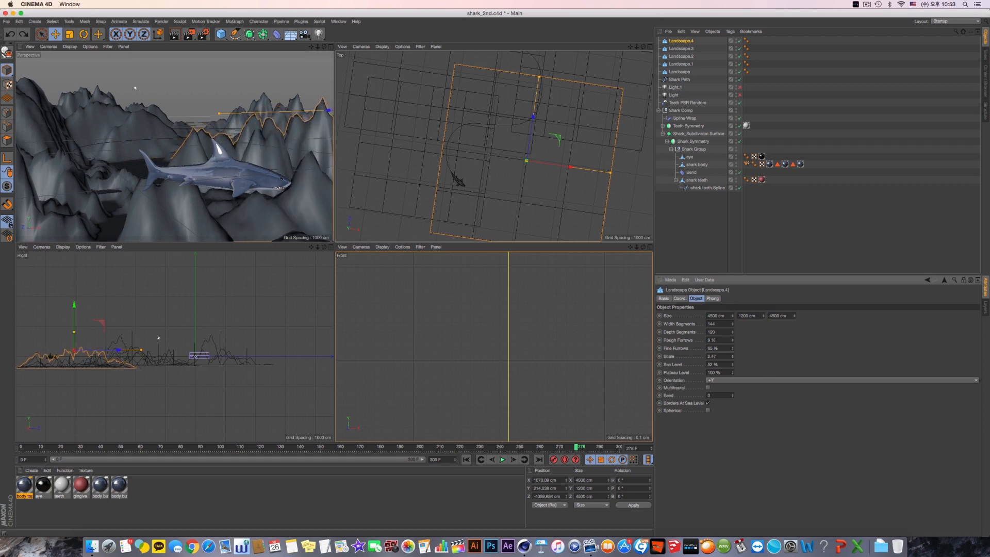
{"action": "key", "text": "super+z"}
Step: Scrub through the shark's swim and move the fourth landscape to about X -1737 cm, Z -4495 cm
{"action": "key", "text": "F1"}
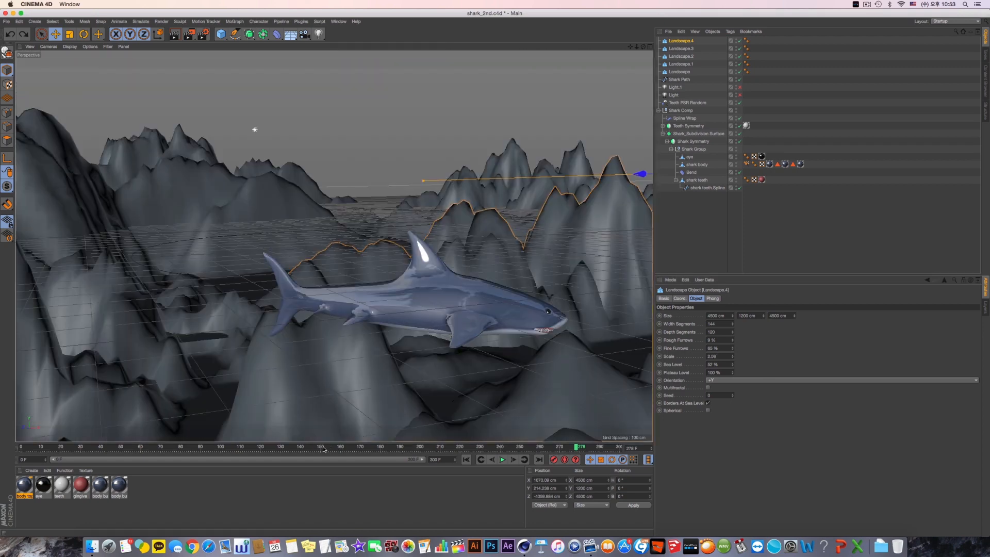
{"action": "left_click_drag", "start_coordinate": [320, 447], "coordinate": [276, 448]}
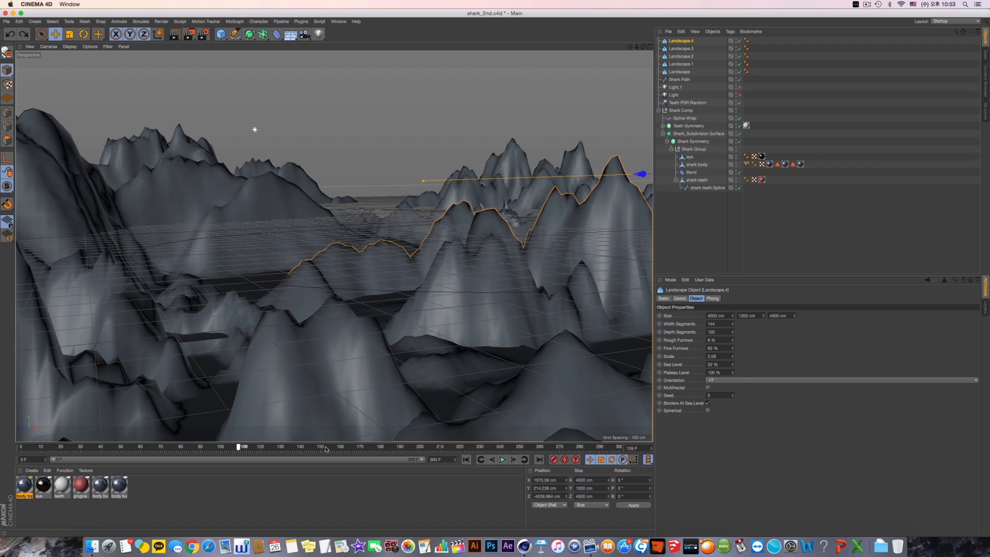
{"action": "left_click_drag", "start_coordinate": [396, 449], "coordinate": [475, 453]}
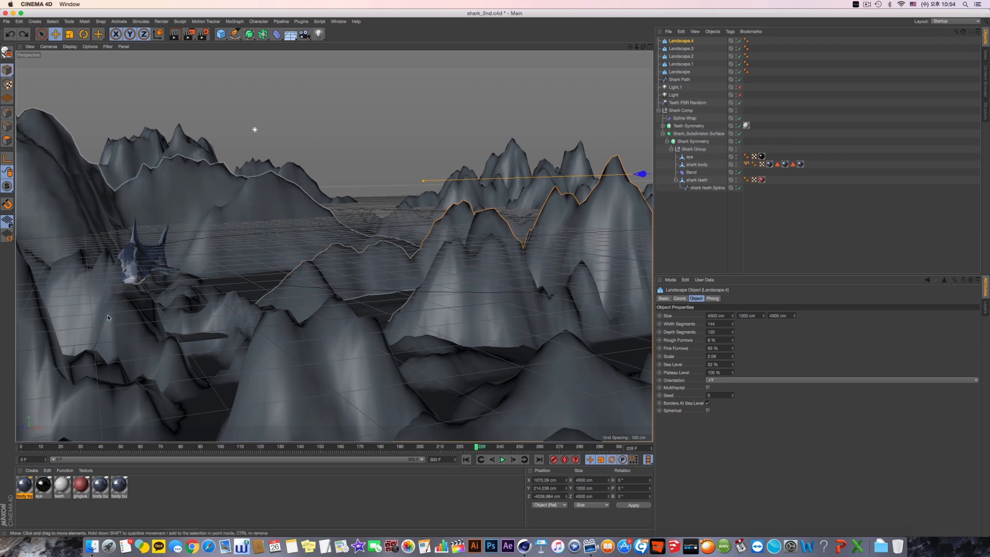
{"action": "left_click", "coordinate": [198, 320]}
{"action": "left_click_drag", "start_coordinate": [200, 318], "coordinate": [161, 320]}
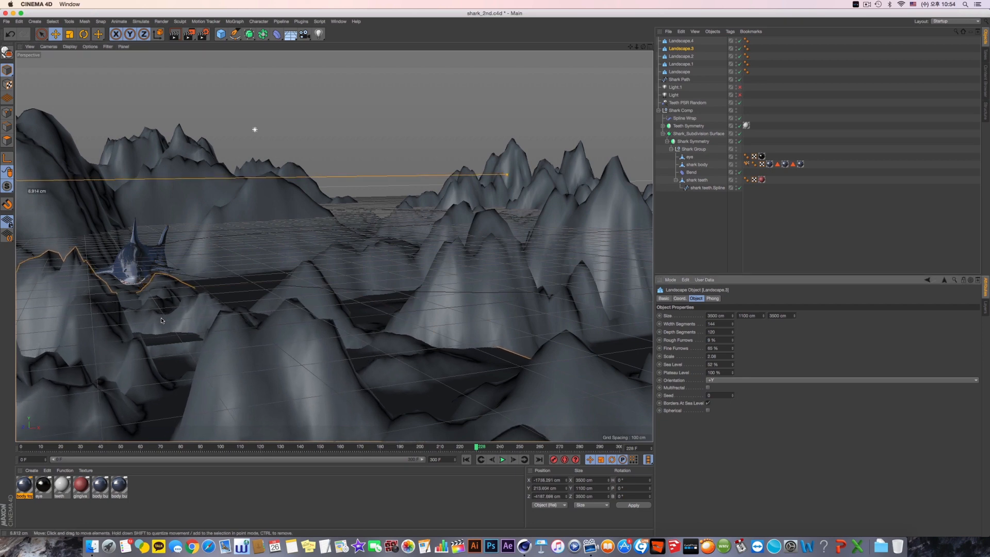
{"action": "left_click_drag", "start_coordinate": [441, 452], "coordinate": [524, 448]}
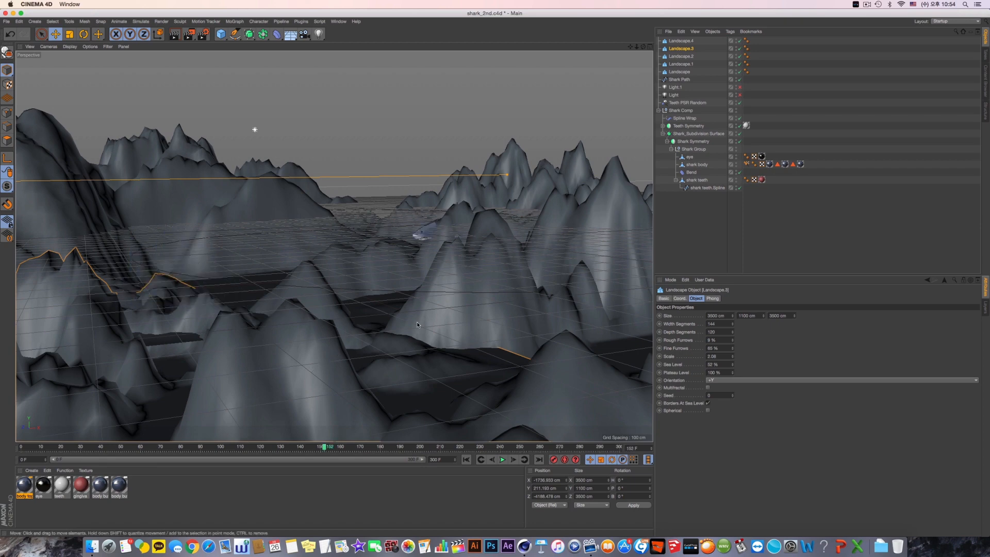
{"action": "middle_click", "coordinate": [282, 327]}
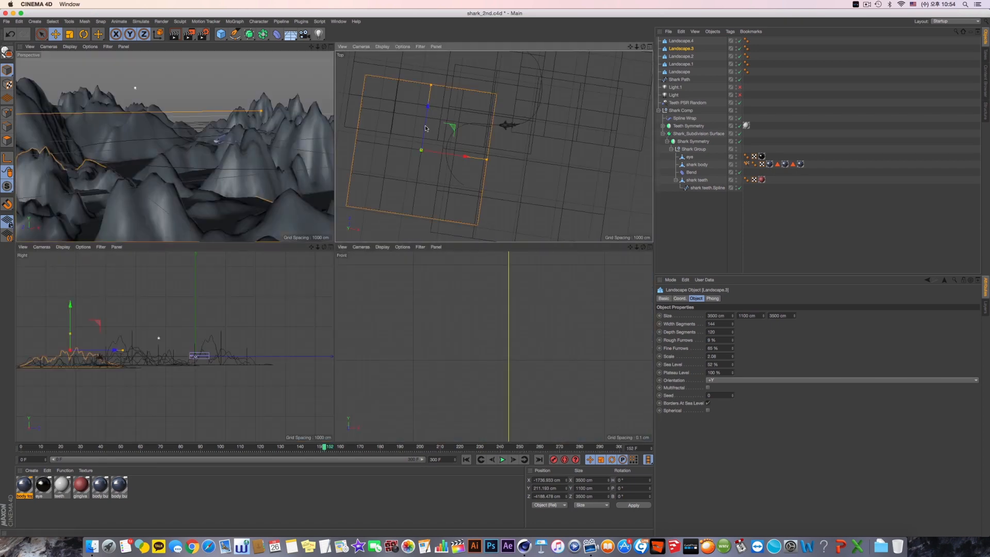
{"action": "left_click_drag", "start_coordinate": [425, 128], "coordinate": [424, 140]}
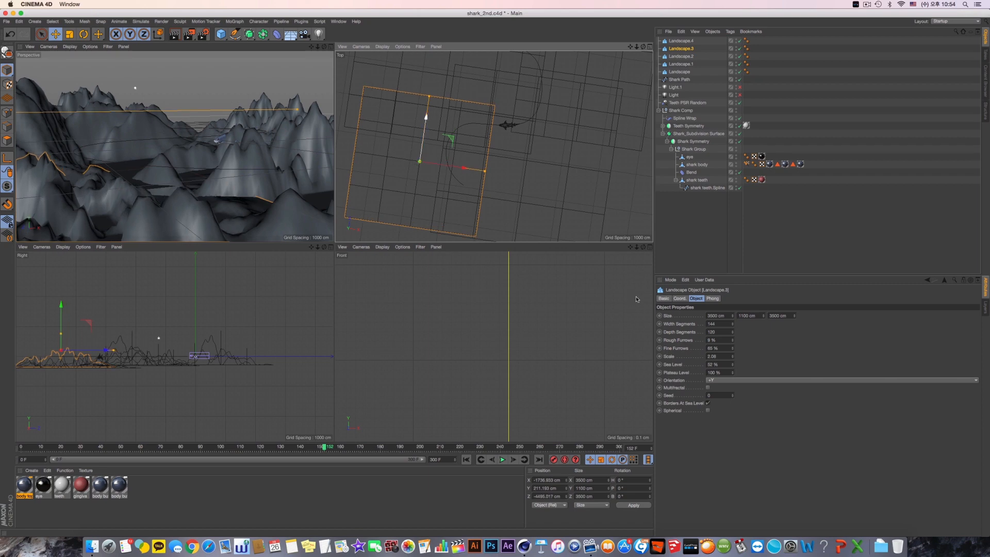
Step: Set the fourth landscape's height to 1200 cm and raise it to about Y 302 cm
{"action": "left_click", "coordinate": [753, 315]}
{"action": "type", "text": "1200"}
{"action": "key", "text": "Return"}
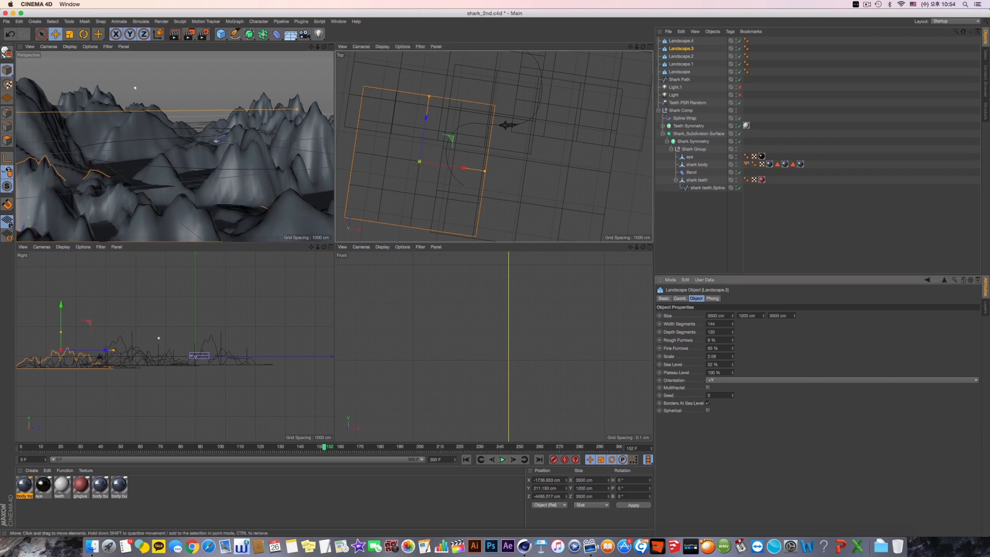
{"action": "left_click_drag", "start_coordinate": [61, 309], "coordinate": [61, 305]}
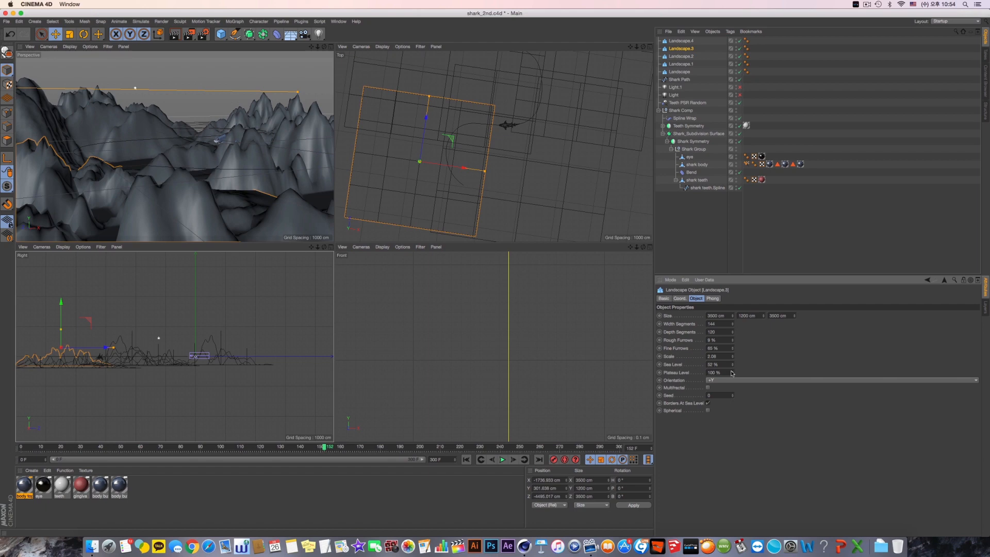
Step: Set the fourth landscape's Sea Level to 56% and Plateau Level to 87%, keeping Multifractal off
{"action": "mouse_move", "coordinate": [732, 366]}
{"action": "left_mouse_down"}
{"action": "mouse_move", "coordinate": [731, 346]}
{"action": "mouse_move", "coordinate": [733, 392]}
{"action": "mouse_move", "coordinate": [732, 356]}
{"action": "left_mouse_up"}
{"action": "key", "text": "super+z"}
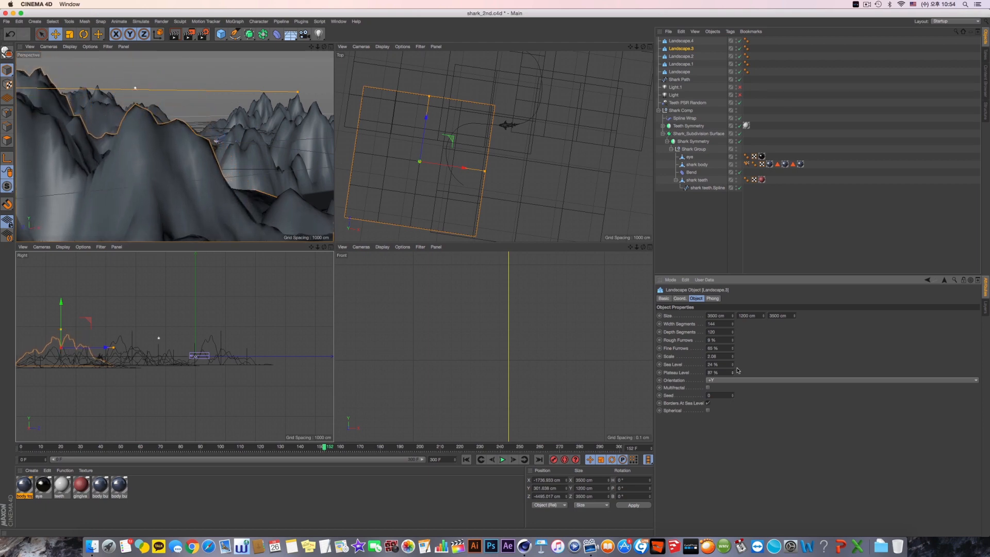
{"action": "left_click", "coordinate": [708, 388]}
{"action": "mouse_move", "coordinate": [732, 364]}
{"action": "left_mouse_down"}
{"action": "mouse_move", "coordinate": [732, 353]}
{"action": "mouse_move", "coordinate": [727, 364]}
{"action": "left_mouse_up"}
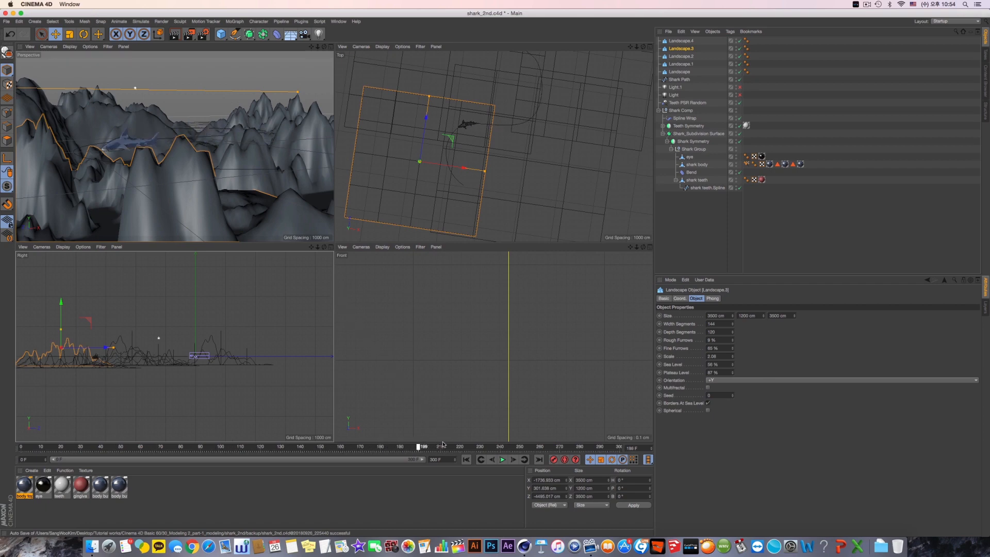
Step: Nudge the fourth landscape to about X -1702 cm, Z -4521 cm and scrub the animation to frame 249
{"action": "middle_click", "coordinate": [163, 222]}
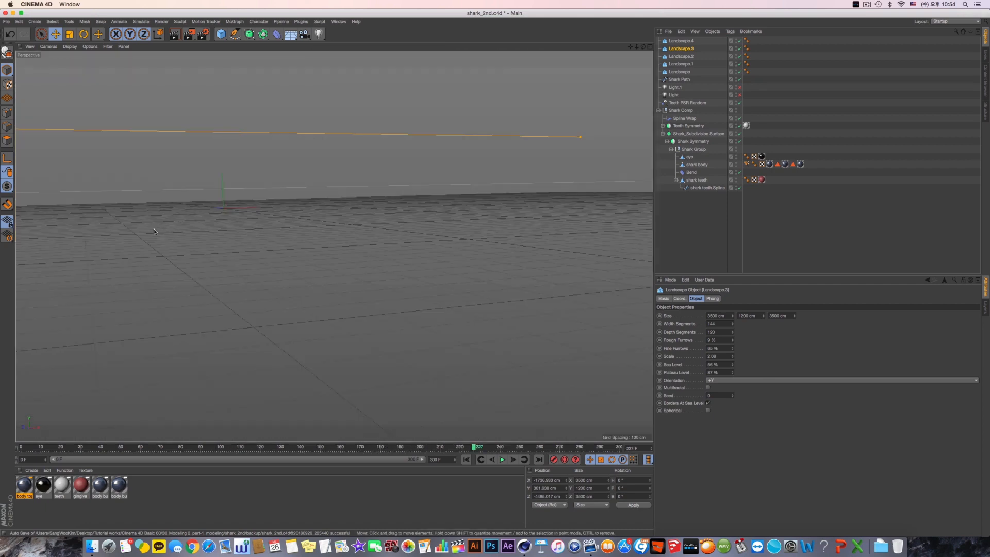
{"action": "middle_click", "coordinate": [265, 267]}
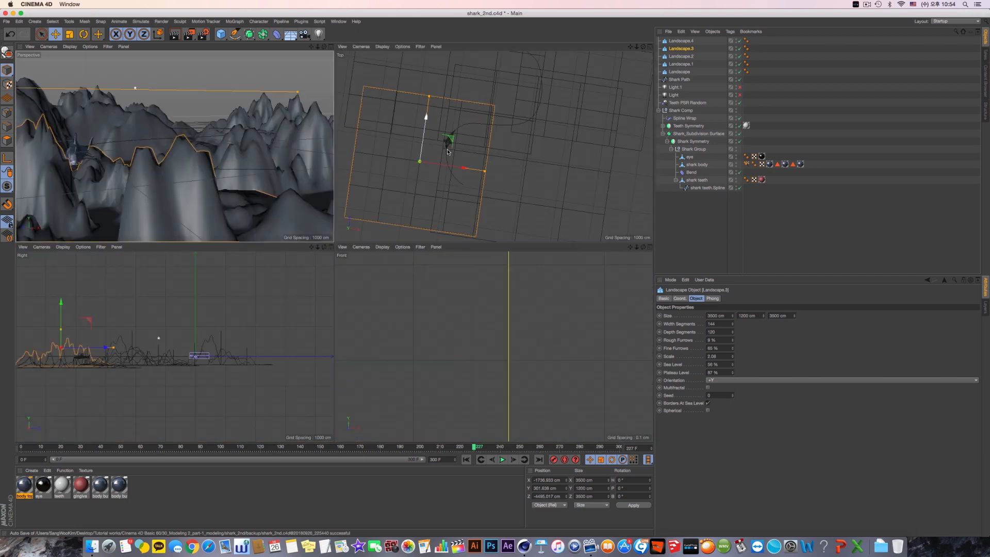
{"action": "left_click_drag", "start_coordinate": [446, 142], "coordinate": [448, 144]}
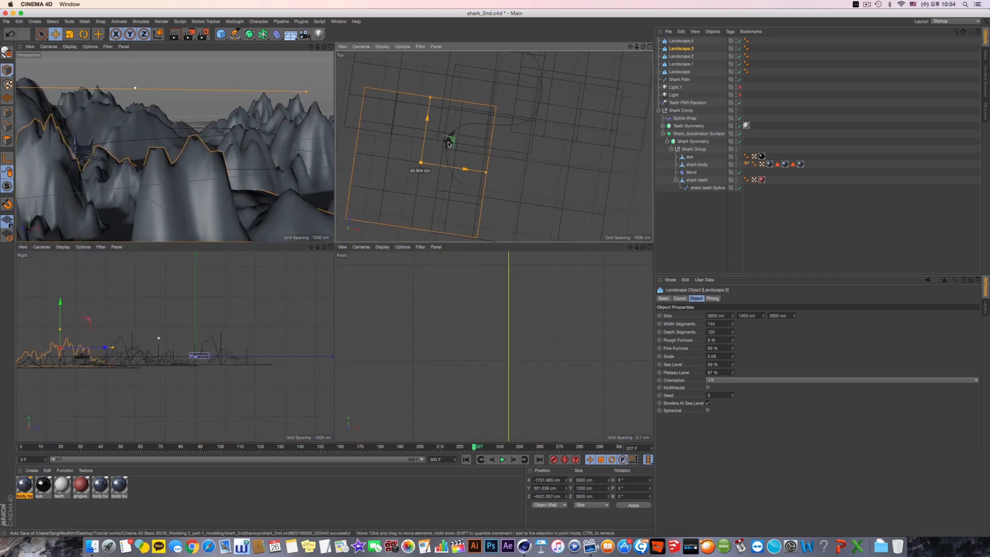
{"action": "middle_click", "coordinate": [274, 404]}
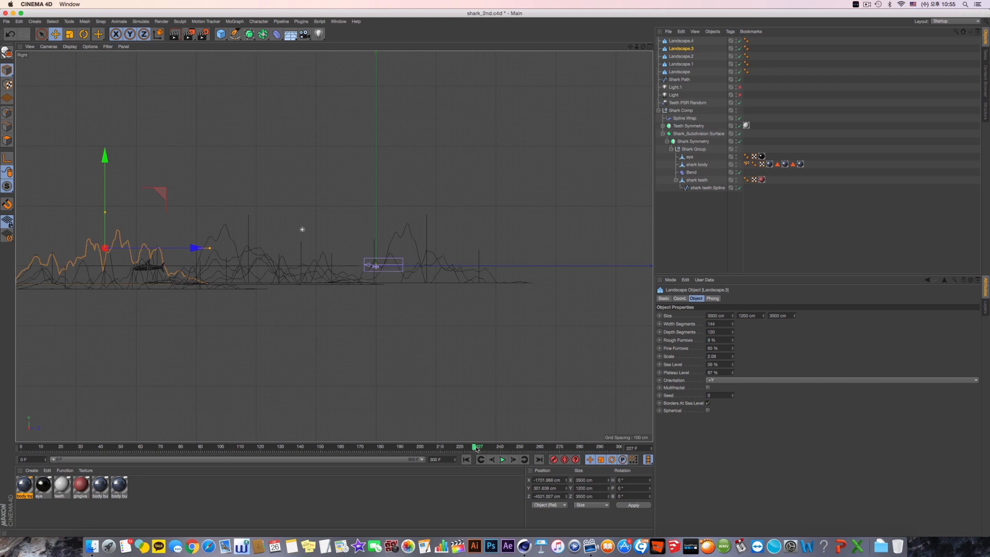
{"action": "key", "text": "F1"}
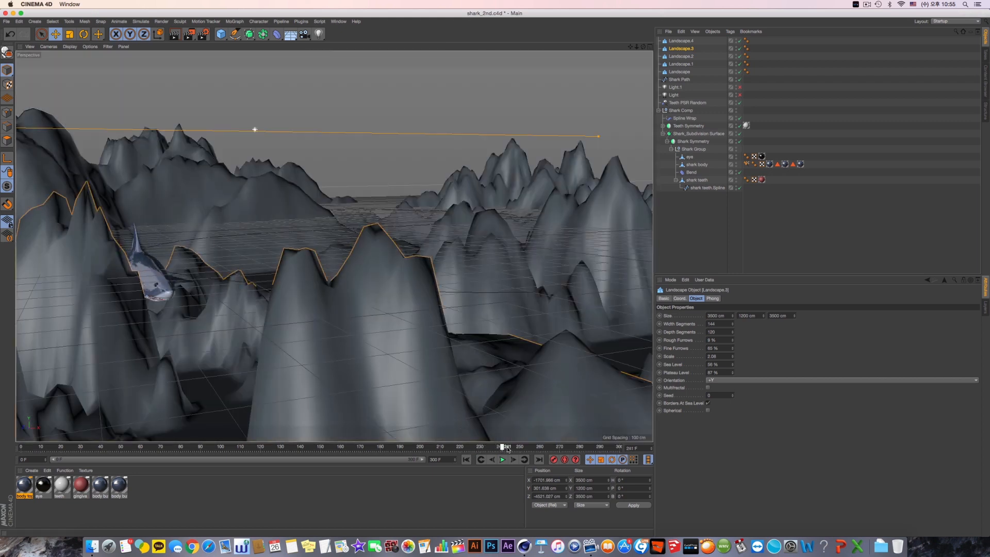
{"action": "mouse_move", "coordinate": [507, 448]}
{"action": "left_mouse_down"}
{"action": "mouse_move", "coordinate": [526, 448]}
{"action": "mouse_move", "coordinate": [519, 449]}
{"action": "left_mouse_up"}
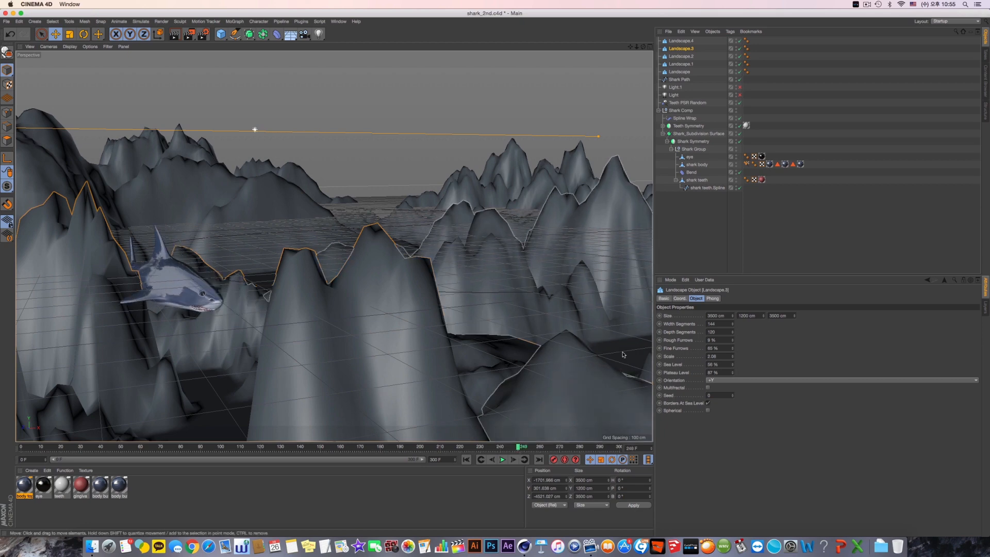
Step: Widen the fourth landscape to about 4197 cm and shift it along X to about -1921 cm
{"action": "left_click_drag", "start_coordinate": [598, 138], "coordinate": [673, 135]}
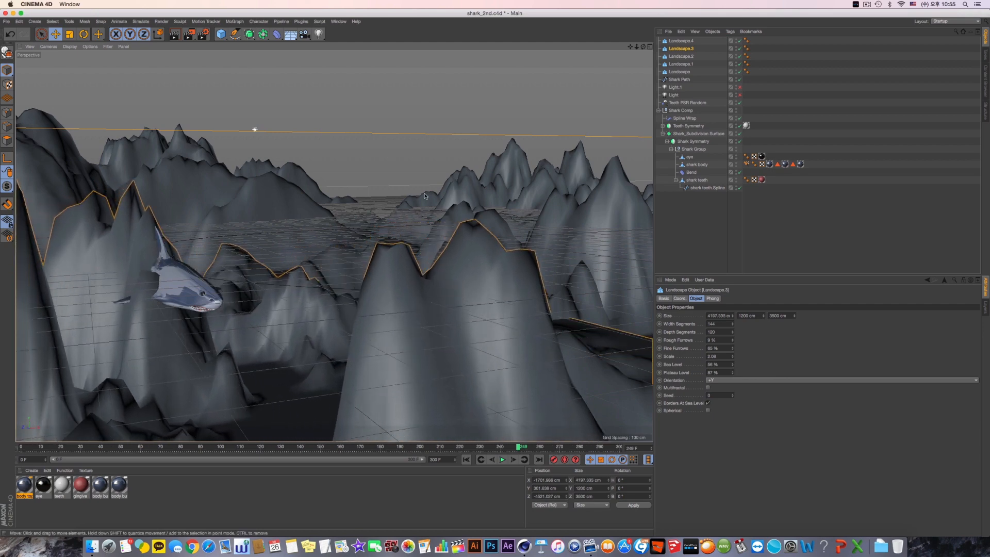
{"action": "middle_click", "coordinate": [459, 172]}
{"action": "left_click_drag", "start_coordinate": [458, 172], "coordinate": [449, 171]}
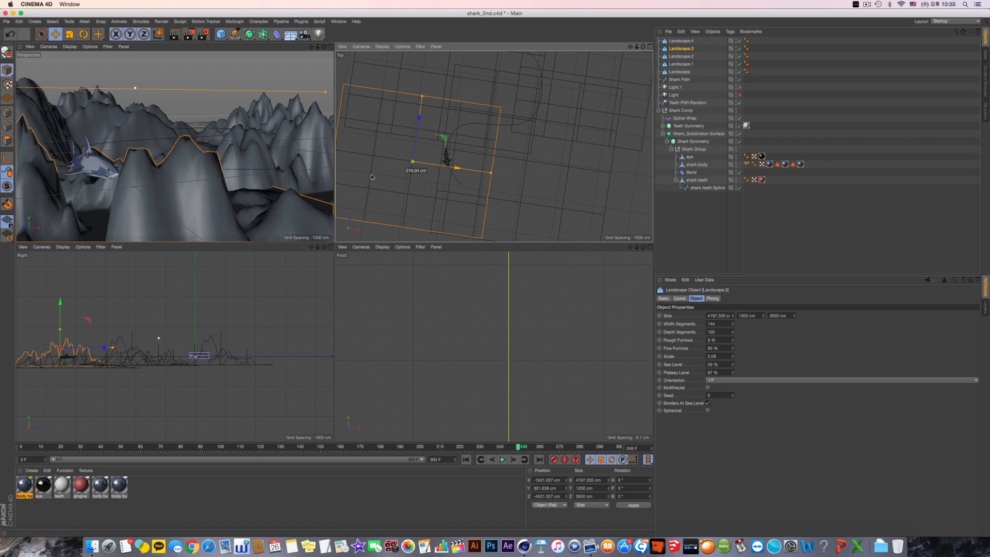
Step: Set the fourth landscape's Plateau Level to 97% and scrub to frame 290 to check the shark's clearance
{"action": "key", "text": "F1"}
{"action": "left_click", "coordinate": [411, 445]}
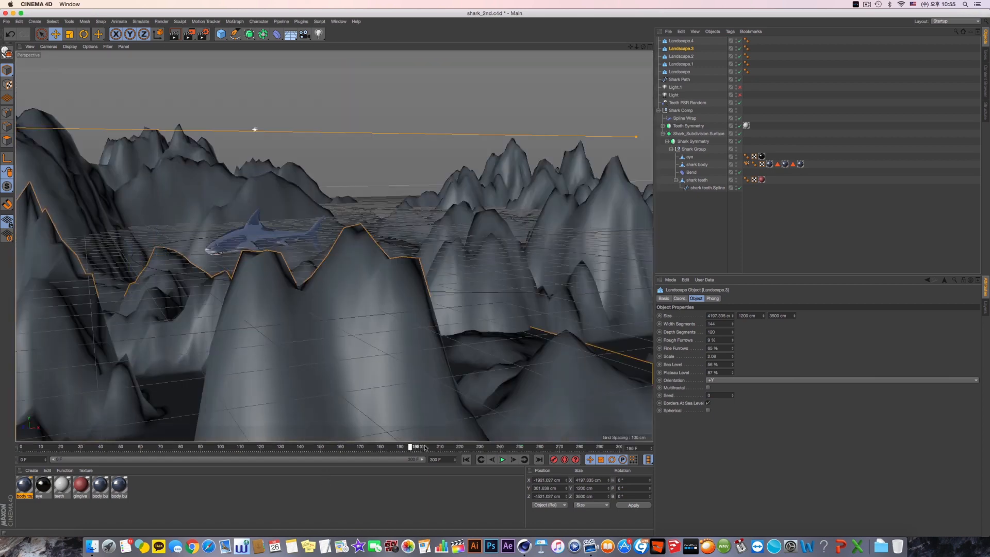
{"action": "mouse_move", "coordinate": [461, 448]}
{"action": "left_mouse_down"}
{"action": "mouse_move", "coordinate": [473, 448]}
{"action": "mouse_move", "coordinate": [458, 450]}
{"action": "left_mouse_up"}
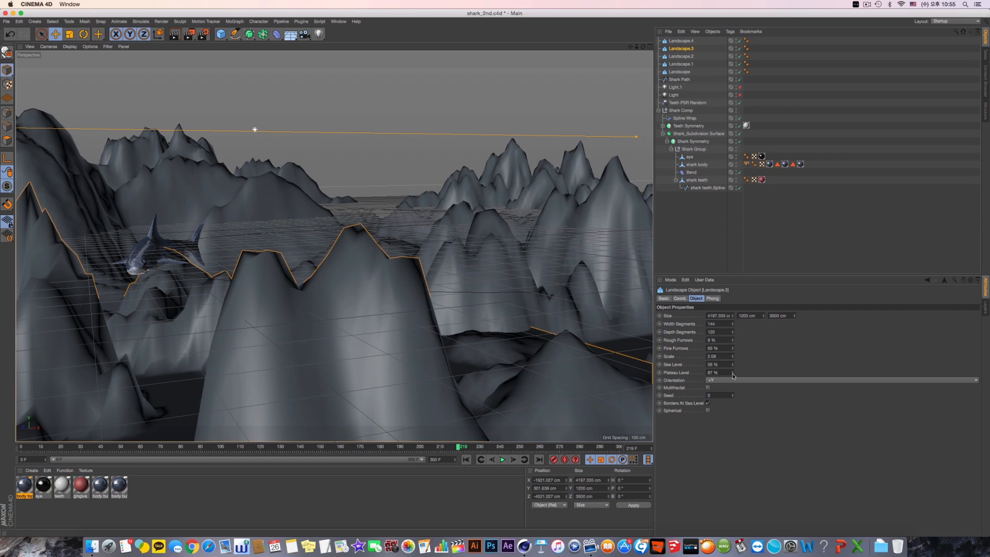
{"action": "left_click_drag", "start_coordinate": [733, 373], "coordinate": [733, 364]}
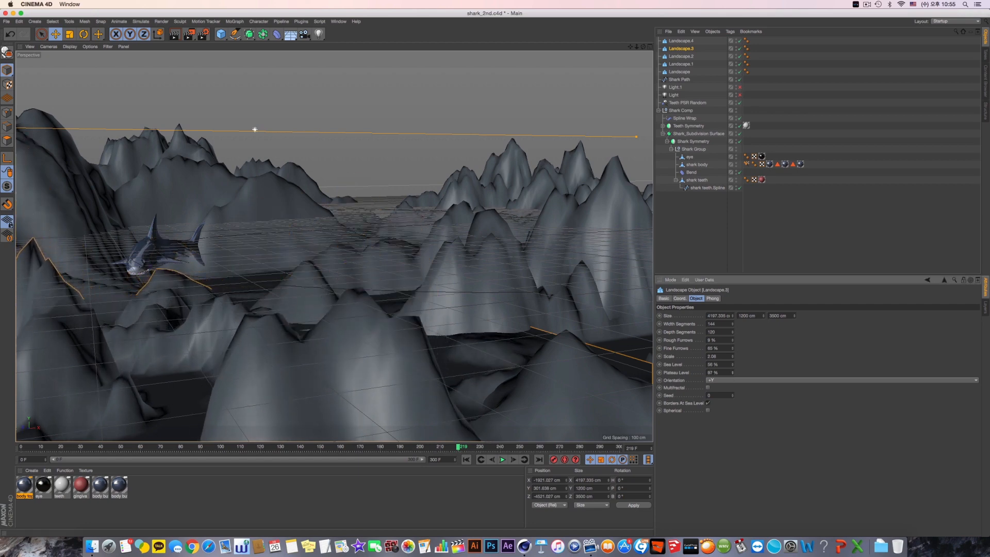
{"action": "left_click", "coordinate": [471, 447]}
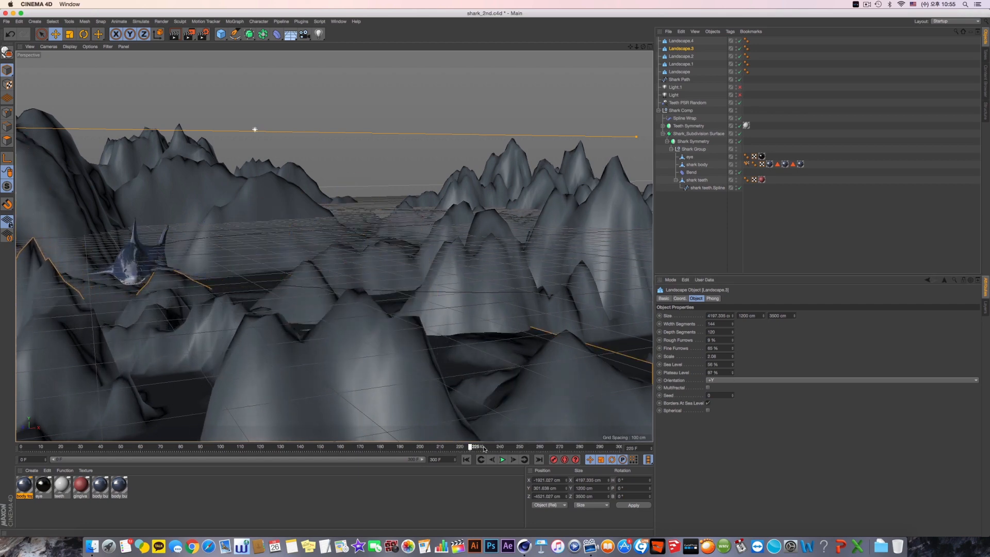
{"action": "left_click_drag", "start_coordinate": [499, 449], "coordinate": [600, 448]}
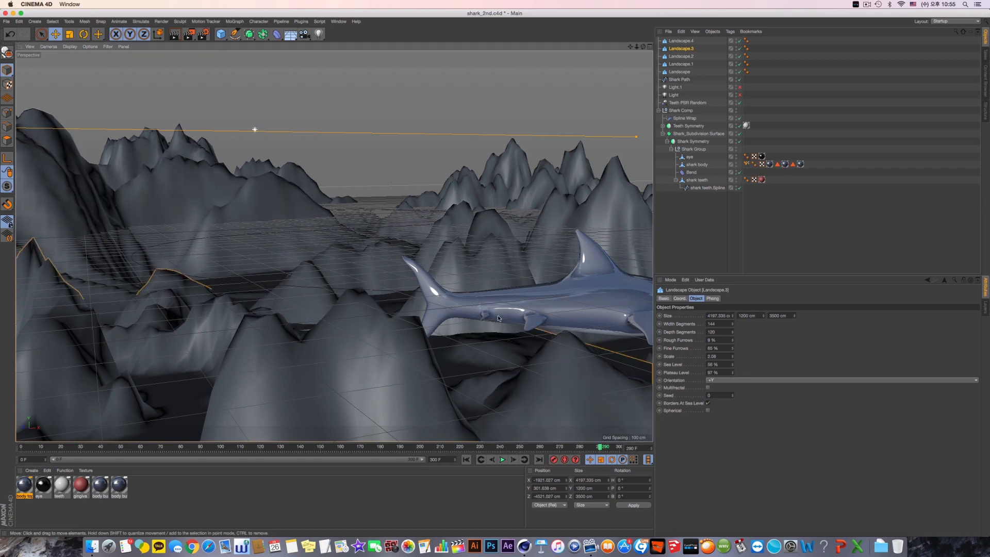
Step: Save the scene, then add a camera from the current view and look through it
{"action": "left_click", "coordinate": [680, 41]}
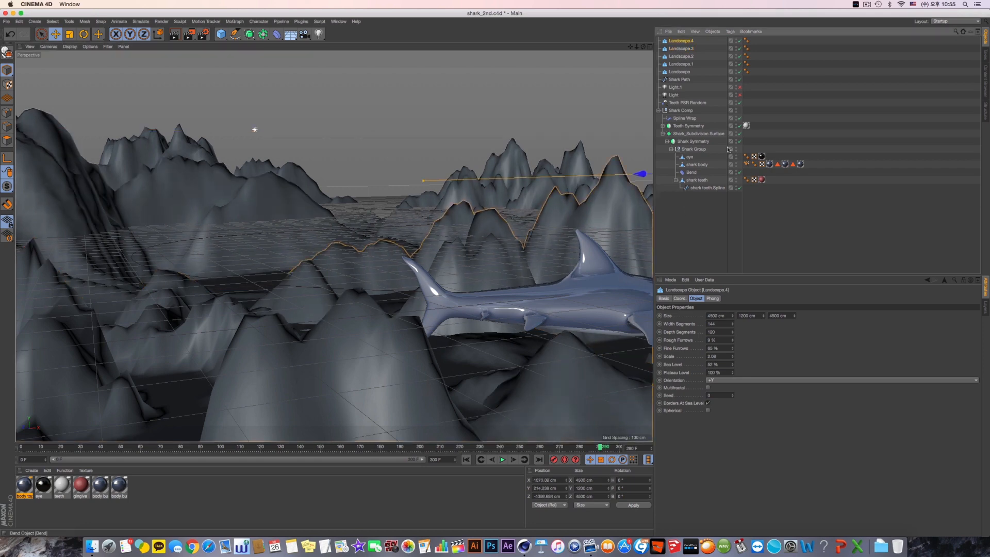
{"action": "left_click", "coordinate": [738, 42]}
{"action": "key", "text": "super+s"}
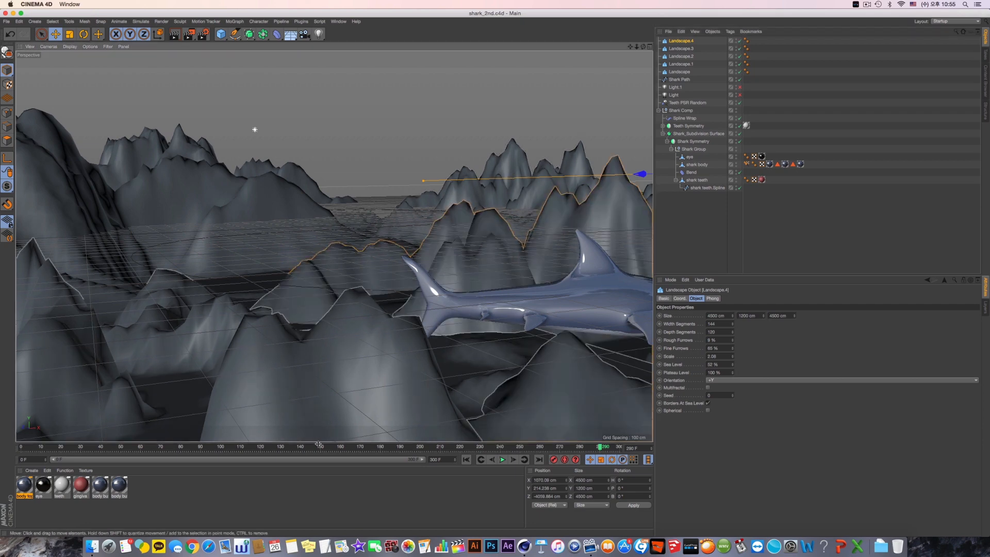
{"action": "left_click", "coordinate": [305, 34]}
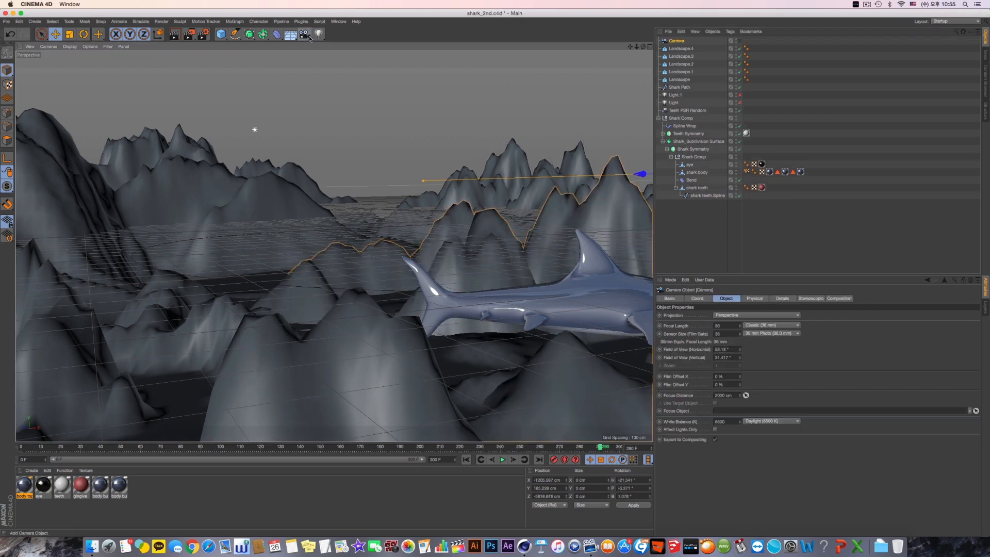
{"action": "left_click", "coordinate": [739, 40]}
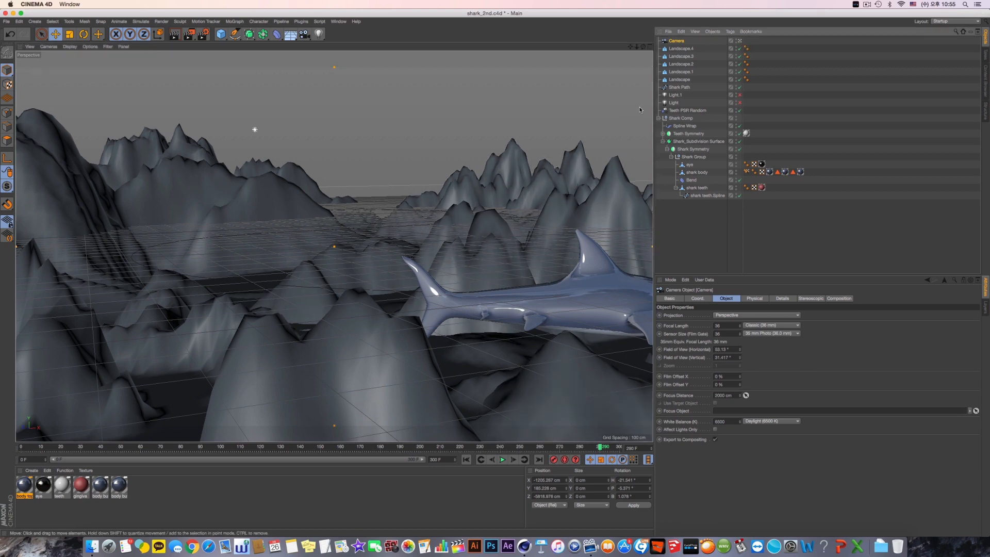
Step: Group the five landscape objects under one null and rename it Landscape Group
{"action": "left_click", "coordinate": [688, 51]}
{"action": "left_click", "coordinate": [689, 80], "text": "shift"}
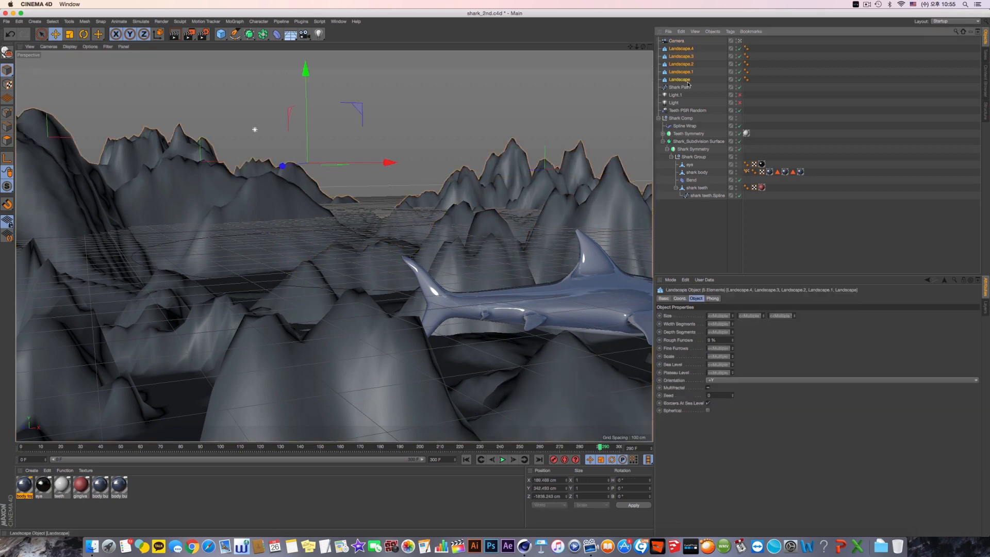
{"action": "key", "text": "alt+g"}
{"action": "double_click", "coordinate": [673, 49]}
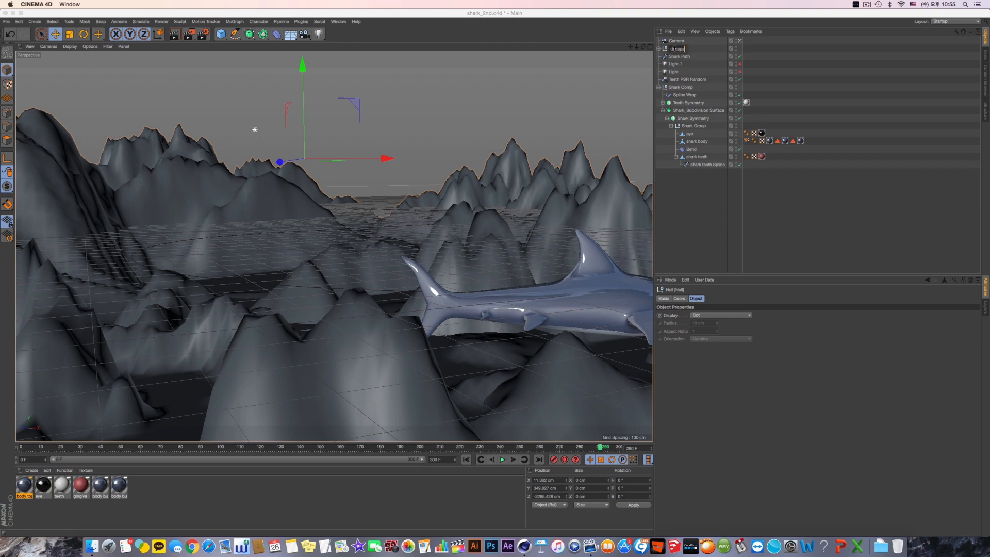
{"action": "type", "text": "Landscape Group"}
{"action": "key", "text": "Return"}
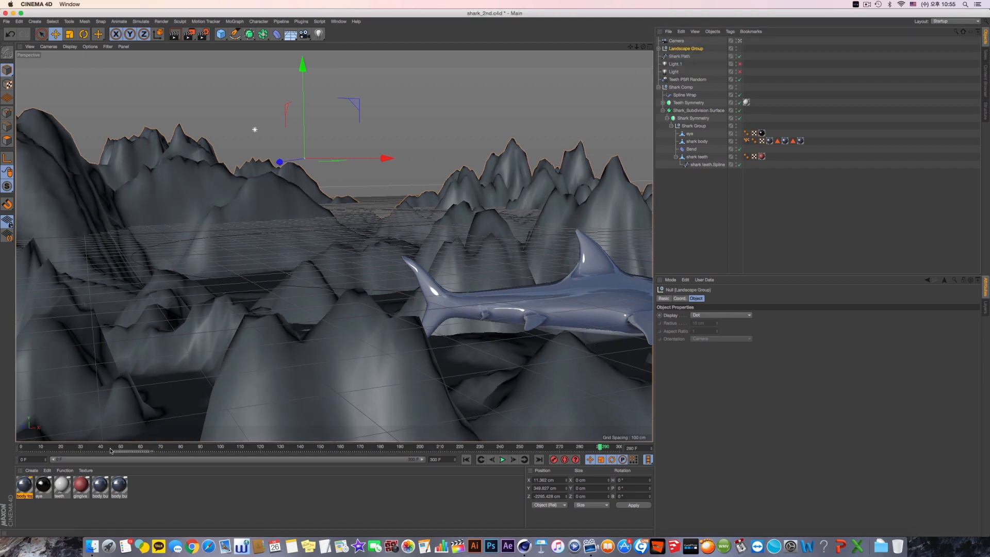
Step: Scrub through the shot to frame 300 and turn on autokeying for the camera animation
{"action": "left_click", "coordinate": [63, 448]}
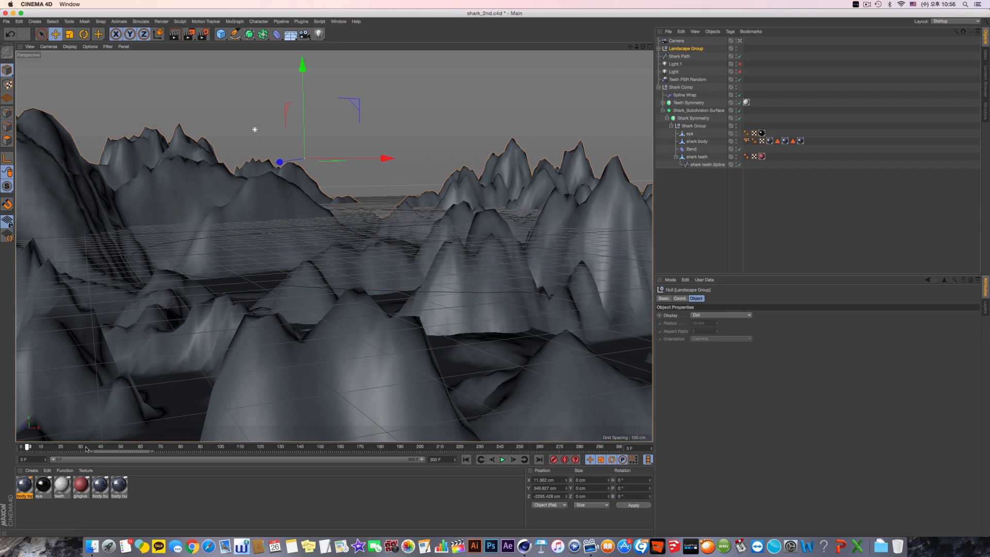
{"action": "left_click_drag", "start_coordinate": [435, 447], "coordinate": [590, 446]}
{"action": "left_click_drag", "start_coordinate": [80, 437], "coordinate": [14, 414]}
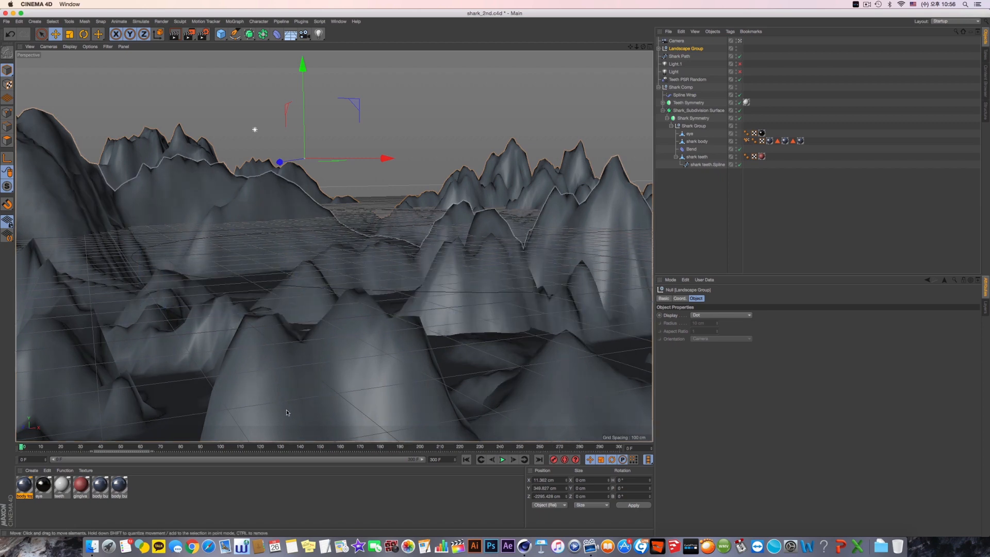
{"action": "left_click_drag", "start_coordinate": [512, 448], "coordinate": [620, 446]}
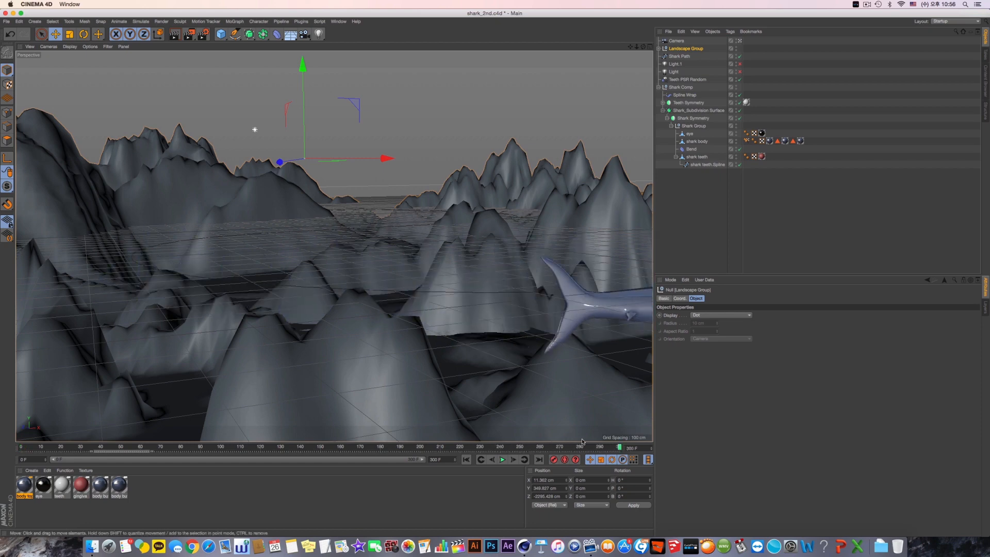
{"action": "left_click", "coordinate": [565, 459]}
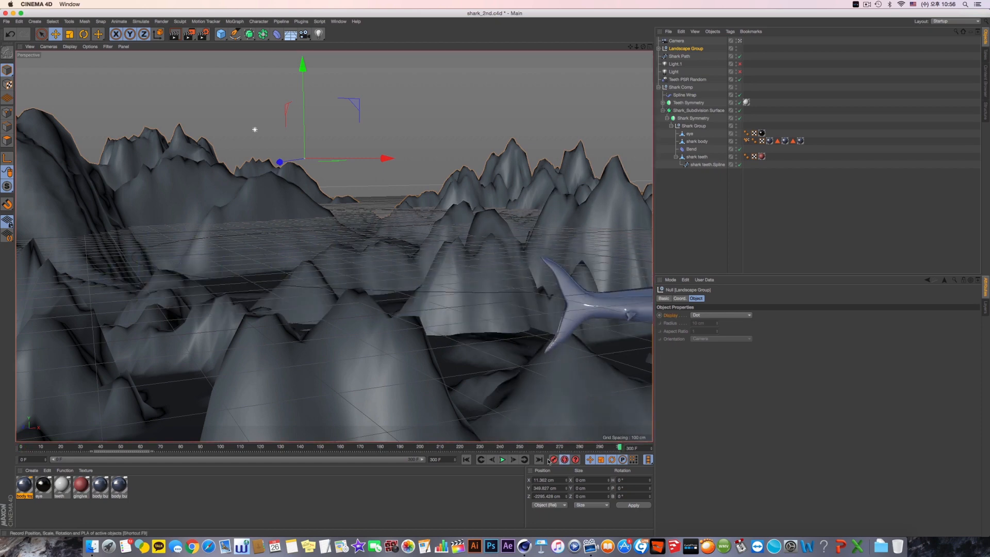
Step: Shift the camera view slightly at frame 300 to key the closing framing, and scrub back to frame 2
{"action": "left_click_drag", "start_coordinate": [482, 350], "coordinate": [479, 329], "text": "alt"}
{"action": "middle_click_drag", "start_coordinate": [479, 329], "coordinate": [477, 310], "text": "alt"}
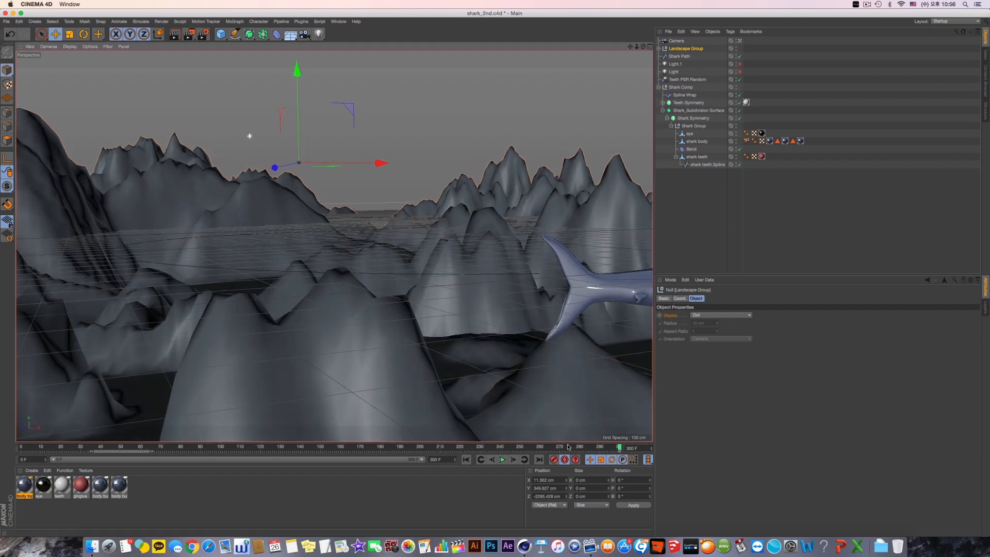
{"action": "left_click", "coordinate": [399, 447]}
{"action": "left_click_drag", "start_coordinate": [399, 447], "coordinate": [85, 447]}
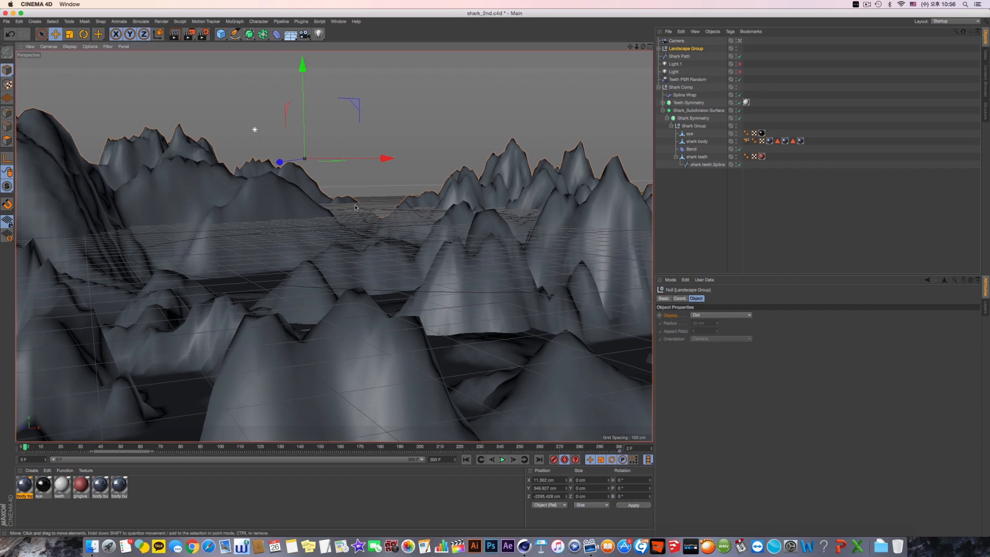
Step: Dolly the camera forward at frame 2, and reframe the opening view at frame 0 closer over the mountain valley
{"action": "right_click_drag", "start_coordinate": [329, 206], "coordinate": [452, 209], "text": "alt"}
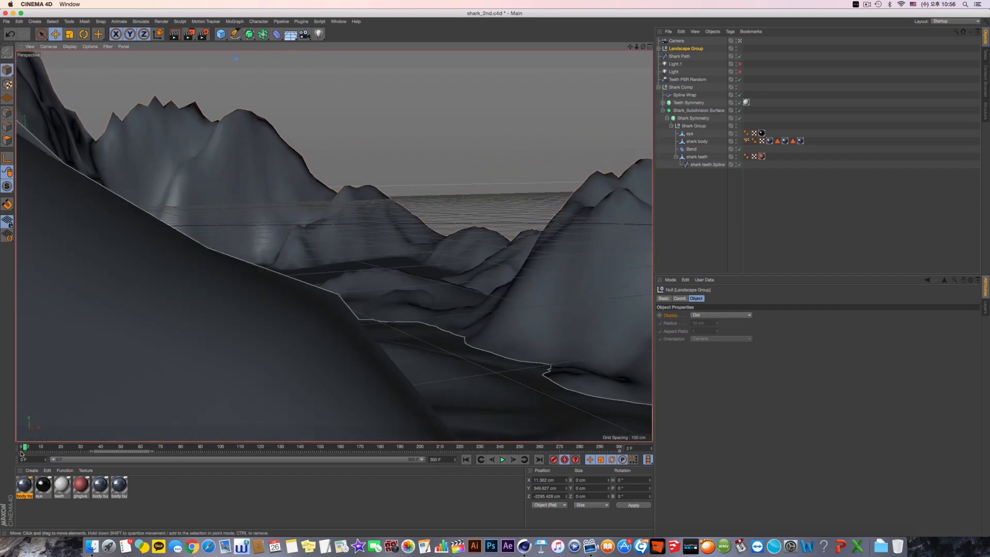
{"action": "left_click_drag", "start_coordinate": [25, 447], "coordinate": [20, 447]}
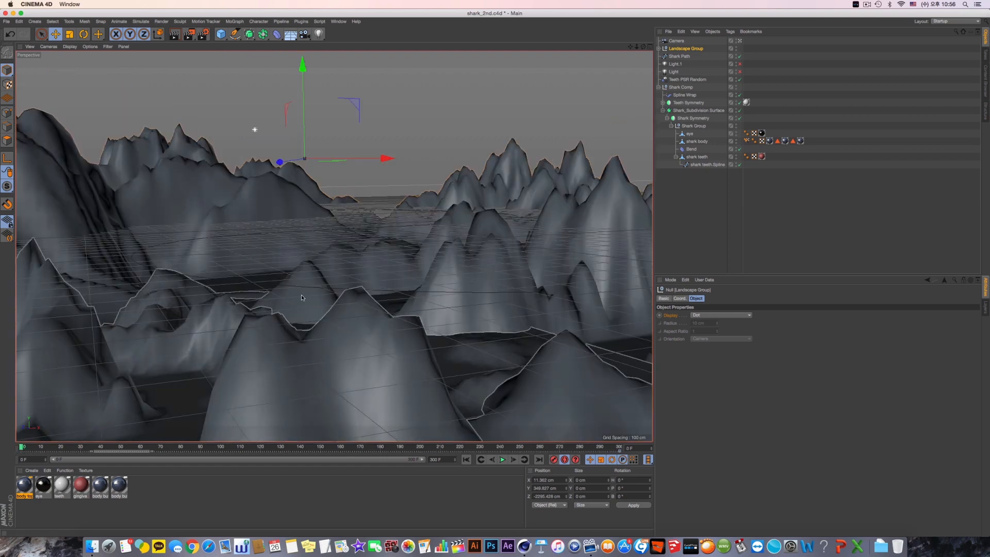
{"action": "right_click_drag", "start_coordinate": [311, 282], "coordinate": [418, 242], "text": "alt"}
{"action": "middle_click_drag", "start_coordinate": [418, 243], "coordinate": [397, 263], "text": "alt"}
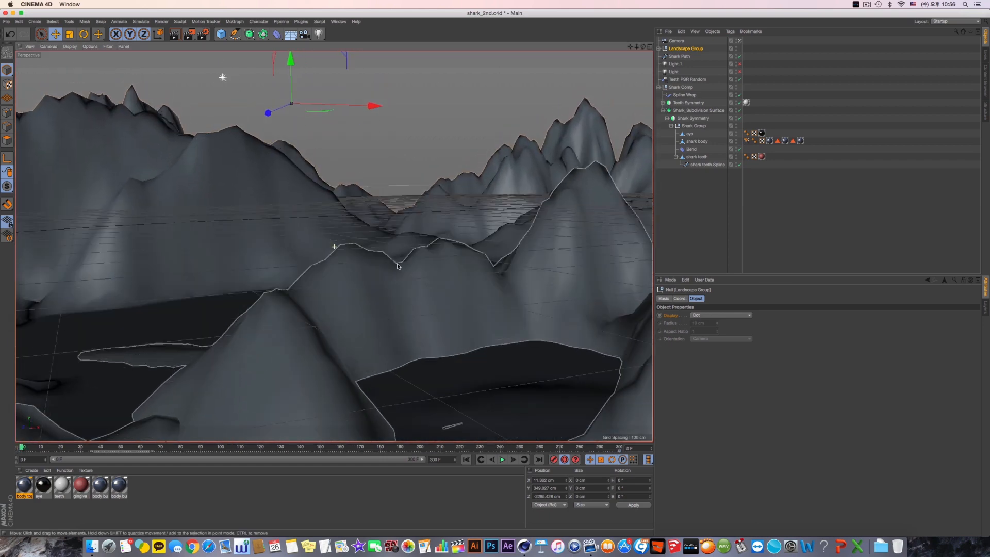
{"action": "right_click_drag", "start_coordinate": [398, 266], "coordinate": [475, 264], "text": "alt"}
{"action": "middle_click_drag", "start_coordinate": [385, 244], "coordinate": [396, 303], "text": "alt"}
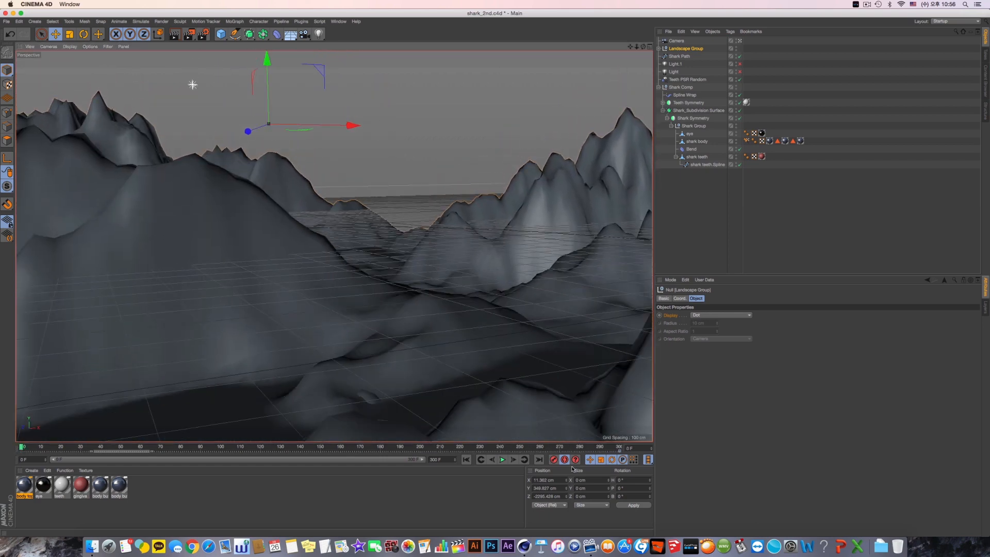
Step: Reposition the camera at frame 116 to bring the shark into view, and scrub on to frame 144
{"action": "left_click_drag", "start_coordinate": [36, 448], "coordinate": [240, 445]}
{"action": "left_click_drag", "start_coordinate": [411, 360], "coordinate": [279, 351], "text": "alt"}
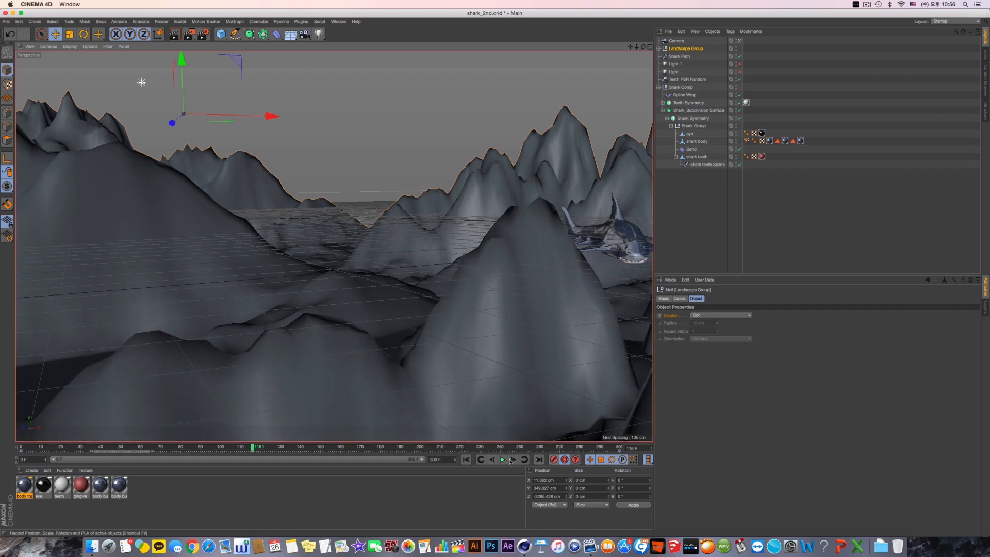
{"action": "left_click_drag", "start_coordinate": [20, 448], "coordinate": [309, 329]}
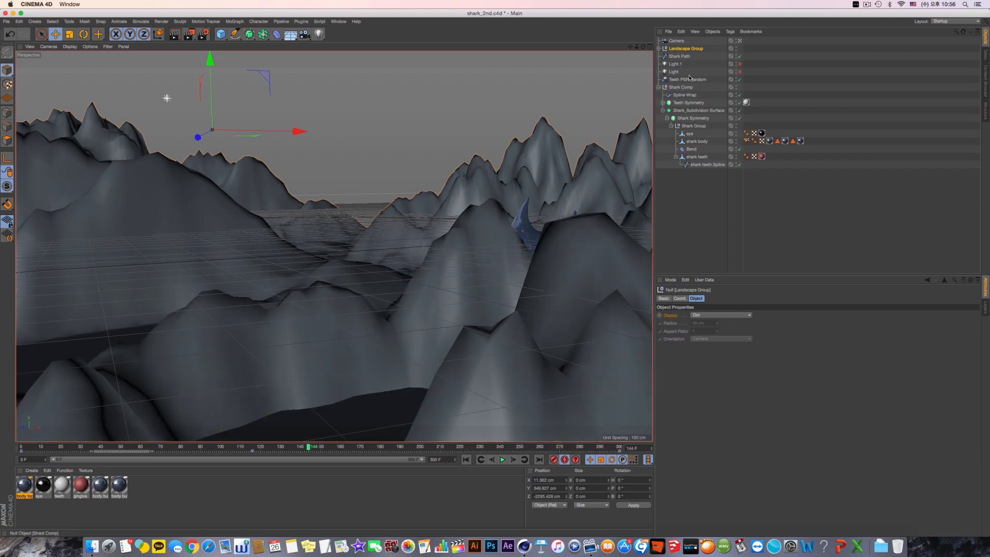
Step: Expand Landscape Group and toggle Landscape.3 and Landscape.1 off and on to identify which terrain blocks the shark
{"action": "left_click", "coordinate": [658, 48]}
{"action": "left_click", "coordinate": [740, 65]}
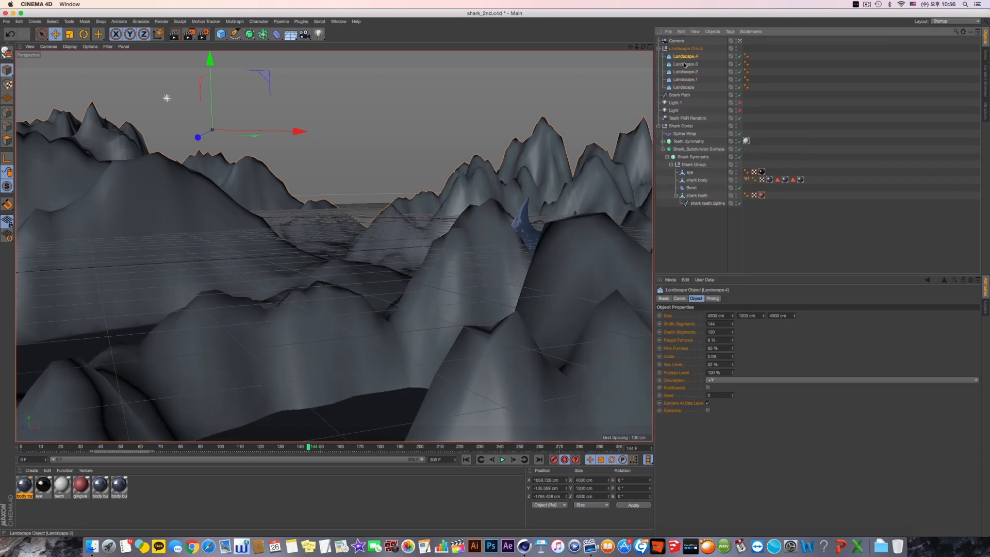
{"action": "left_click", "coordinate": [740, 78]}
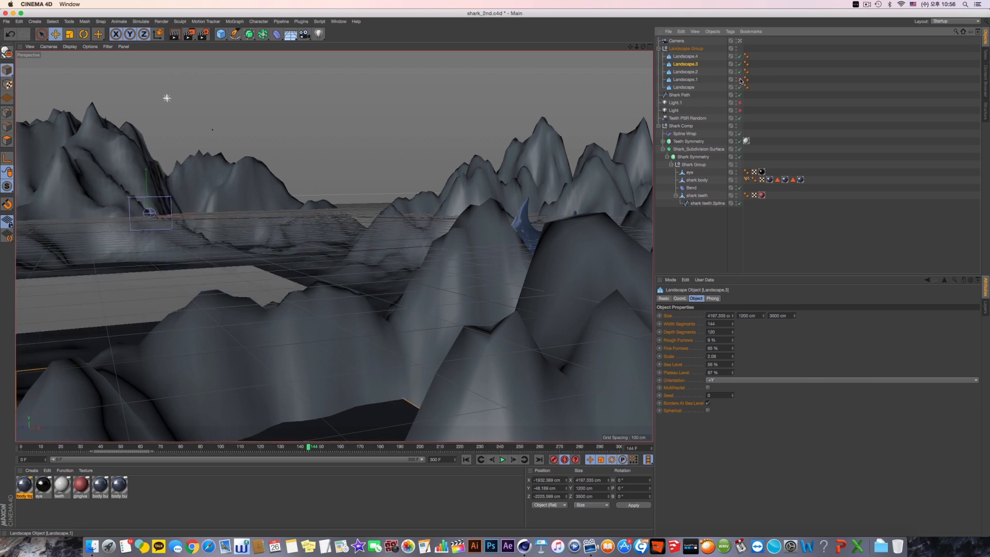
{"action": "left_click", "coordinate": [739, 65]}
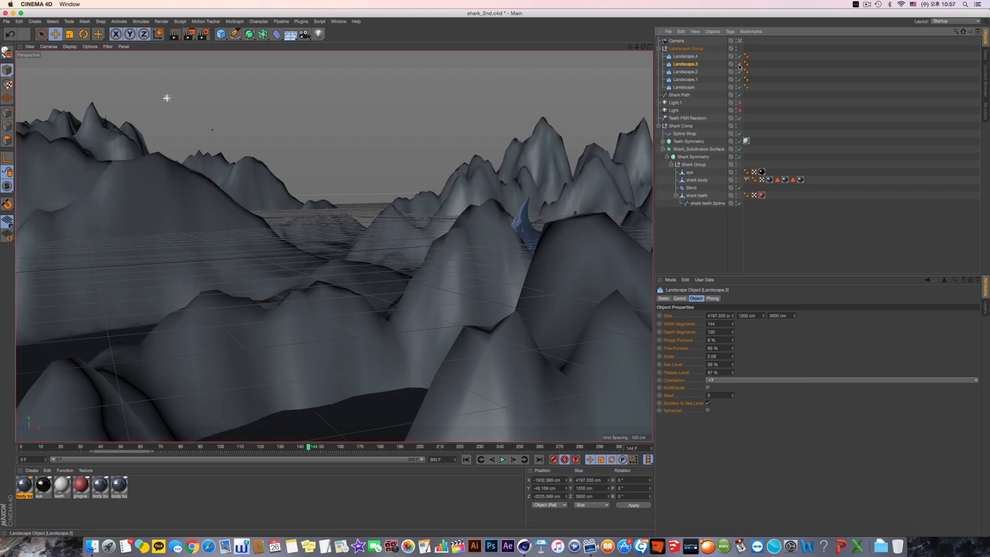
Step: Turn off autokeying and set the Scale of Landscape.4 to 2.52
{"action": "left_click", "coordinate": [686, 56]}
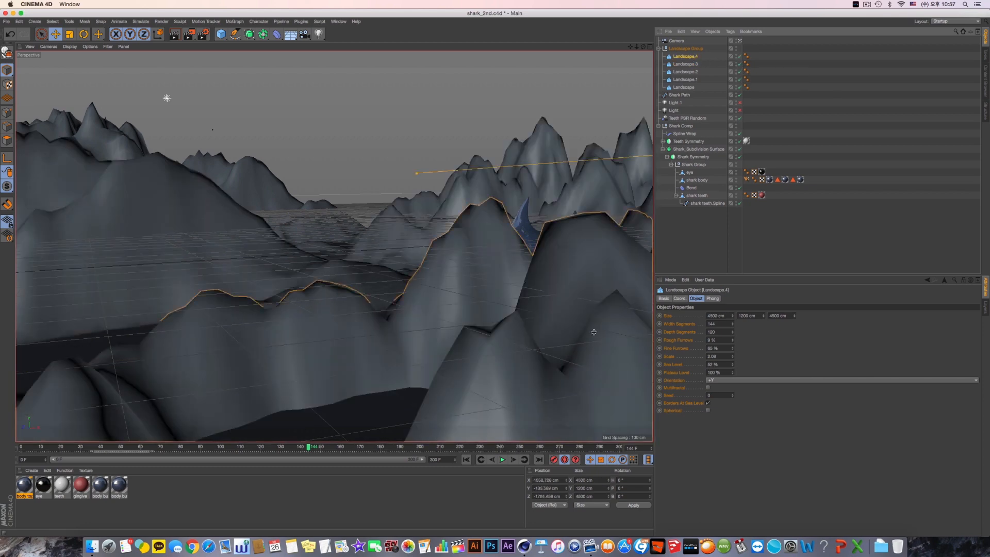
{"action": "left_click", "coordinate": [565, 459]}
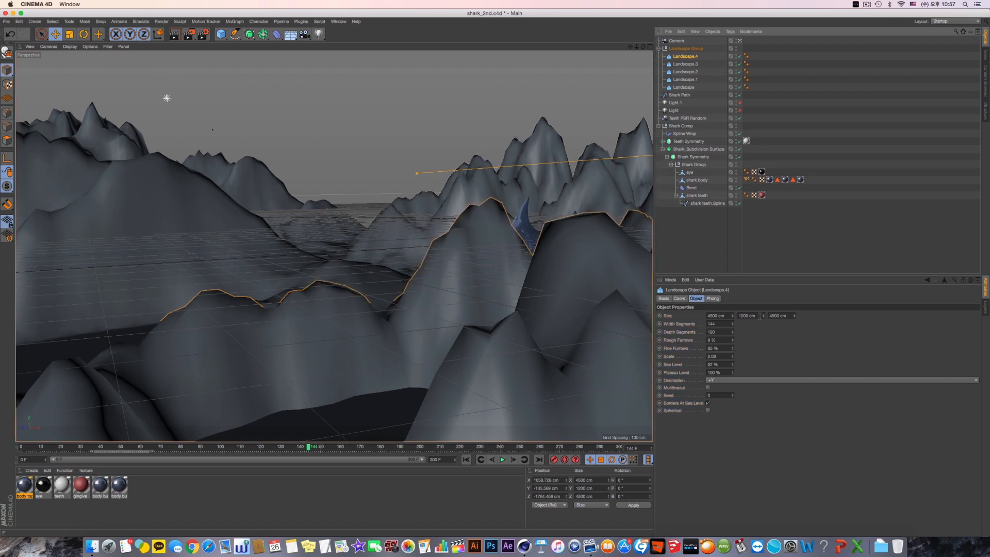
{"action": "left_click_drag", "start_coordinate": [733, 326], "coordinate": [732, 348]}
{"action": "key", "text": "super+z"}
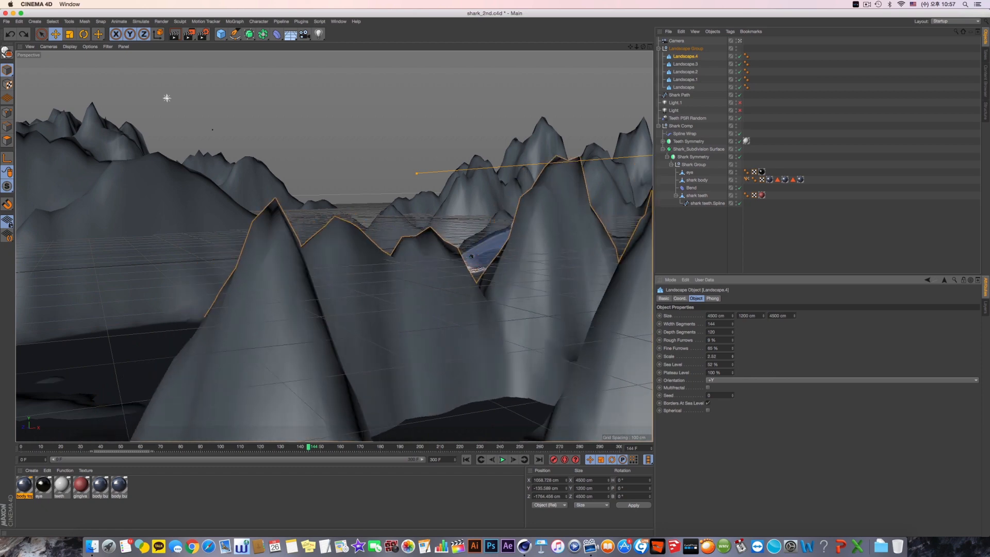
Step: Scrub the animation to frame 236 to find the next point for a camera key
{"action": "left_click_drag", "start_coordinate": [304, 447], "coordinate": [467, 437]}
{"action": "middle_click_drag", "start_coordinate": [261, 287], "coordinate": [311, 274], "text": "alt"}
{"action": "scroll", "coordinate": [287, 261], "scroll_direction": "up", "scroll_amount": 3}
{"action": "left_click", "coordinate": [551, 461]}
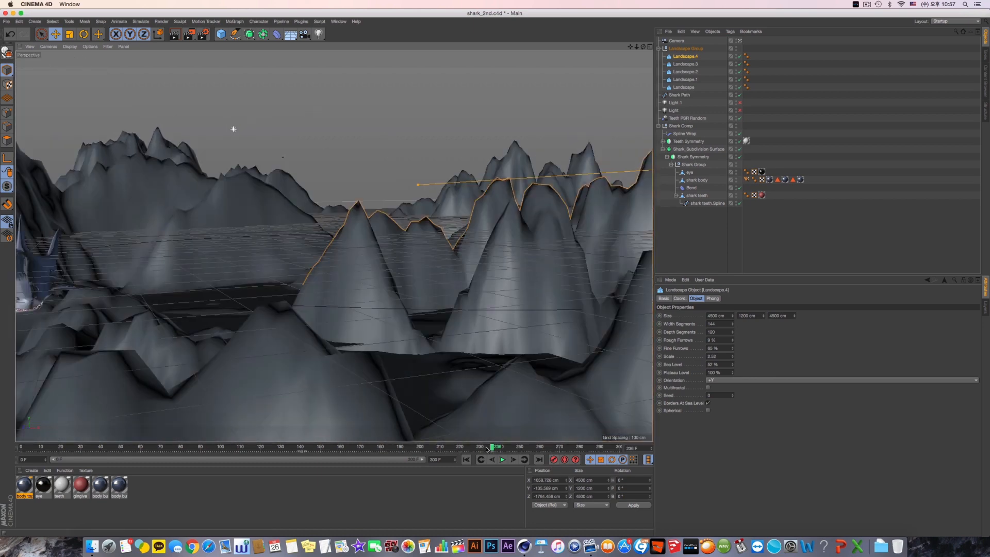
{"action": "middle_click_drag", "start_coordinate": [352, 311], "coordinate": [507, 282], "text": "alt"}
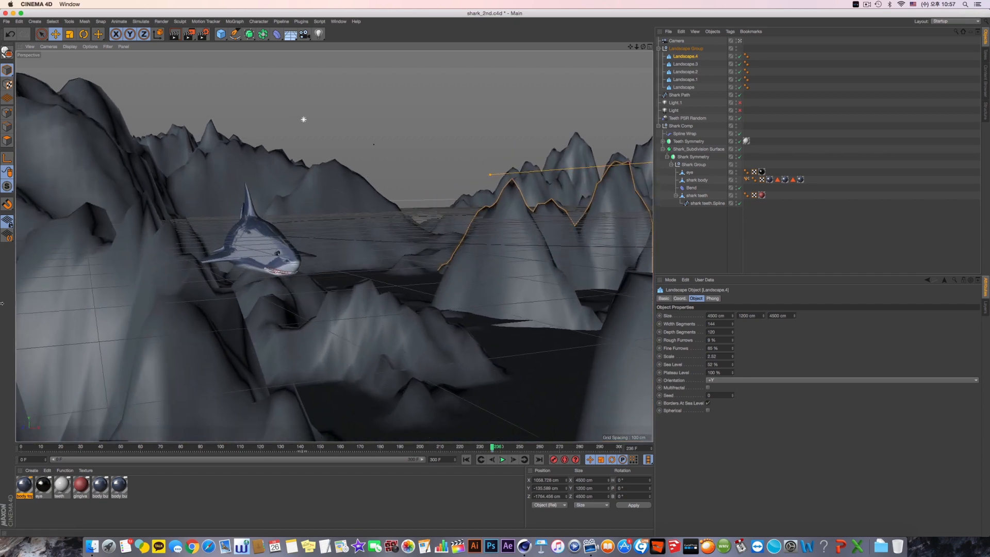
{"action": "left_click", "coordinate": [555, 461]}
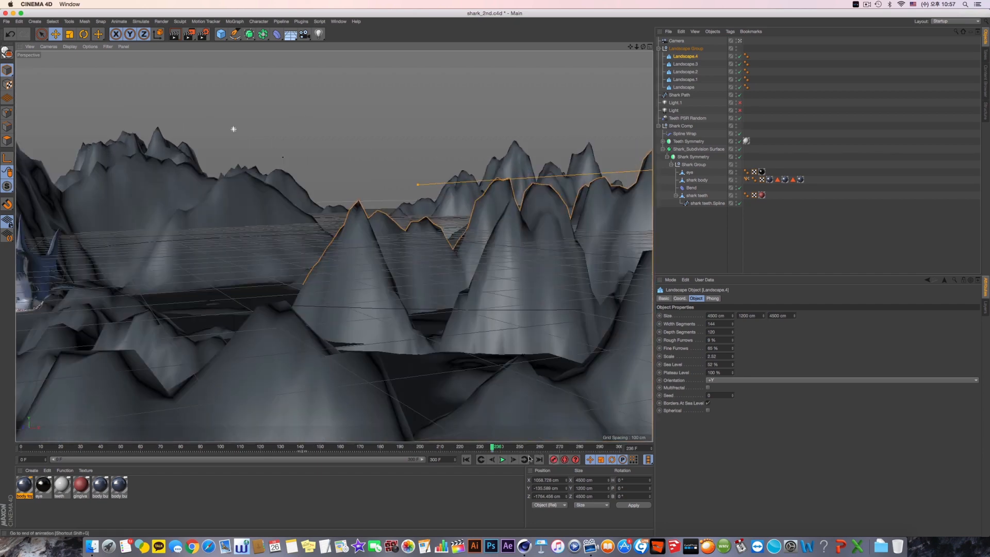
Step: Move the selected camera sideways at frame 236 to frame the shark, key it, and scrub to frame 249
{"action": "left_click", "coordinate": [679, 41]}
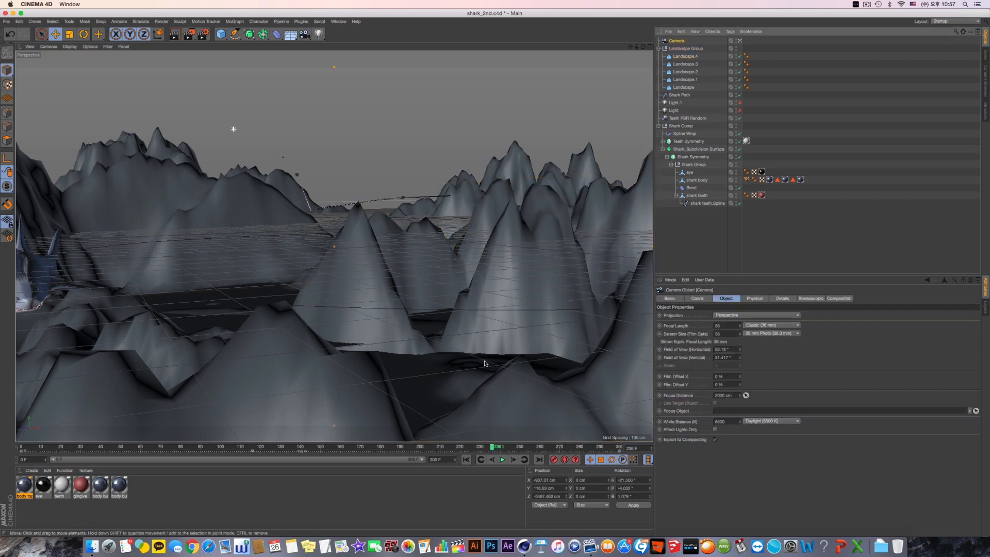
{"action": "middle_click_drag", "start_coordinate": [434, 294], "coordinate": [515, 280], "text": "alt"}
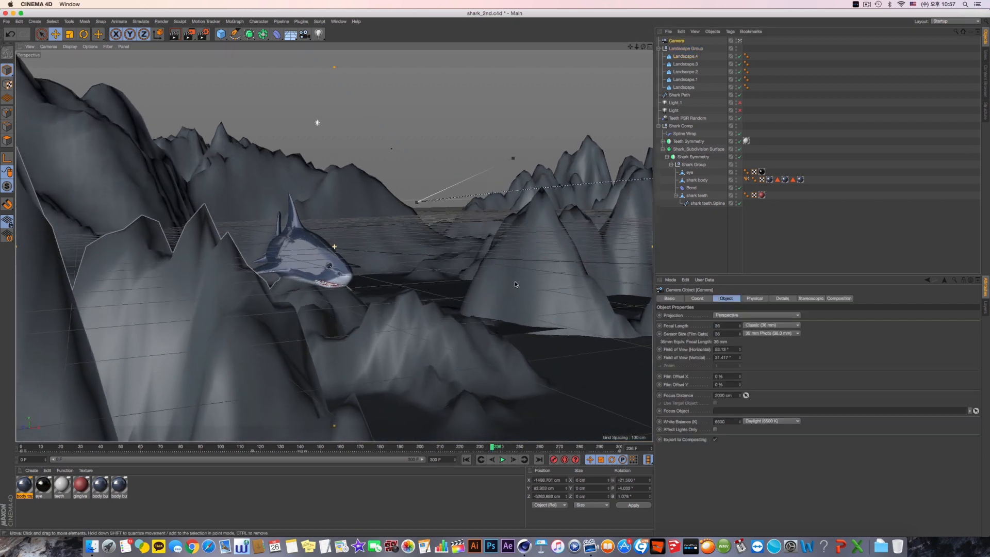
{"action": "left_click_drag", "start_coordinate": [492, 448], "coordinate": [518, 447]}
Step: Delete the animation tracks from the position, scale and rotation coordinates of Landscape.4
{"action": "left_click", "coordinate": [686, 56]}
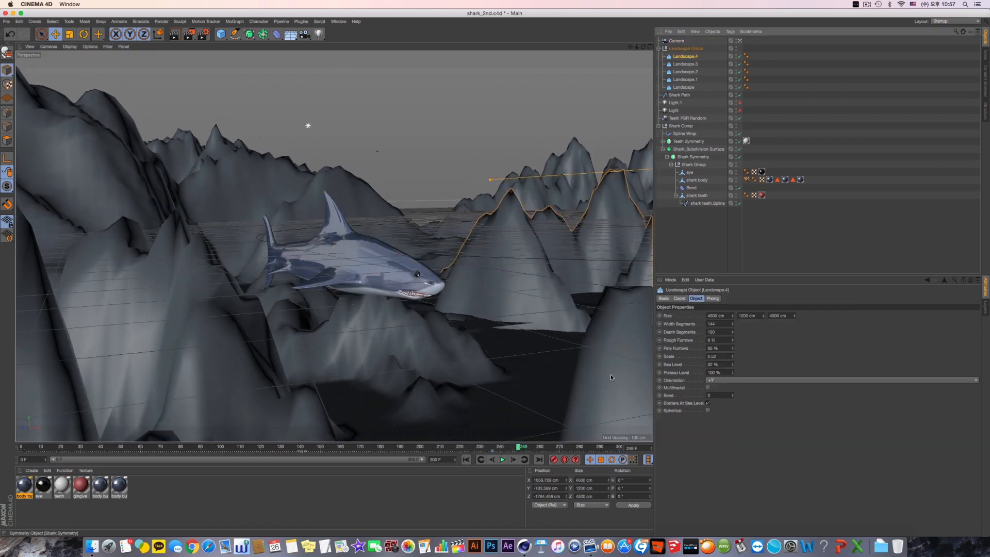
{"action": "left_click", "coordinate": [680, 298]}
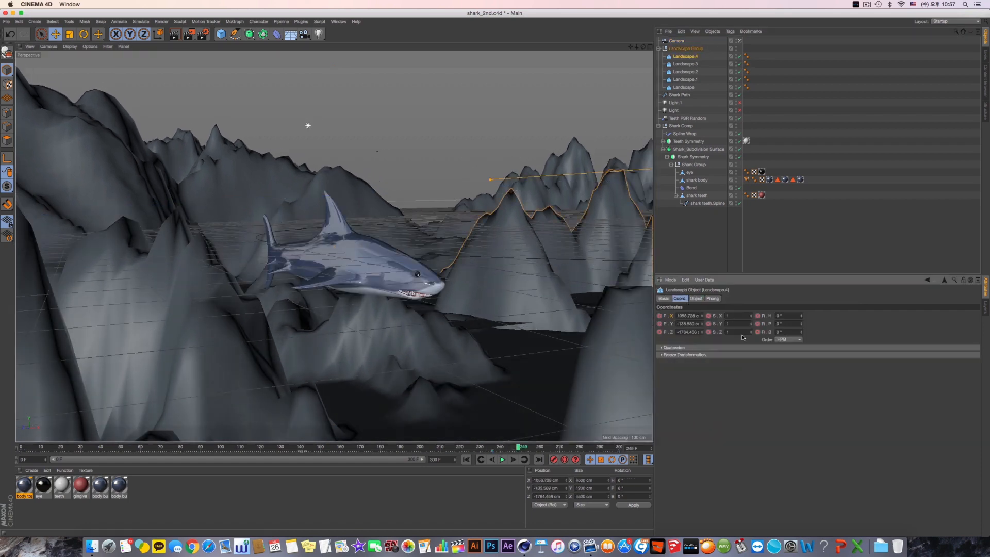
{"action": "right_click", "coordinate": [768, 334]}
{"action": "mouse_move", "coordinate": [797, 338]}
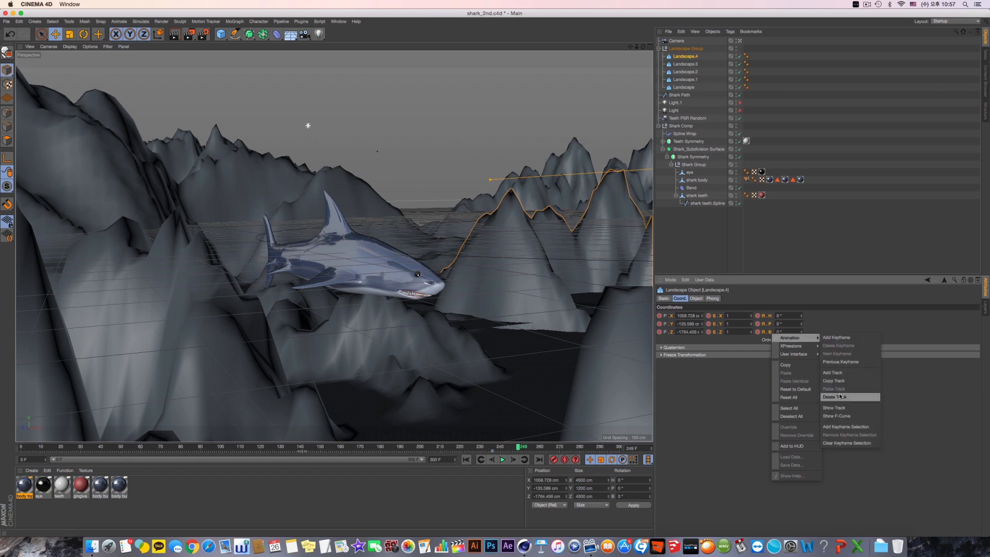
{"action": "left_click", "coordinate": [841, 395]}
Step: Delete the animation tracks from the coordinates of Landscape Group
{"action": "left_click", "coordinate": [684, 48]}
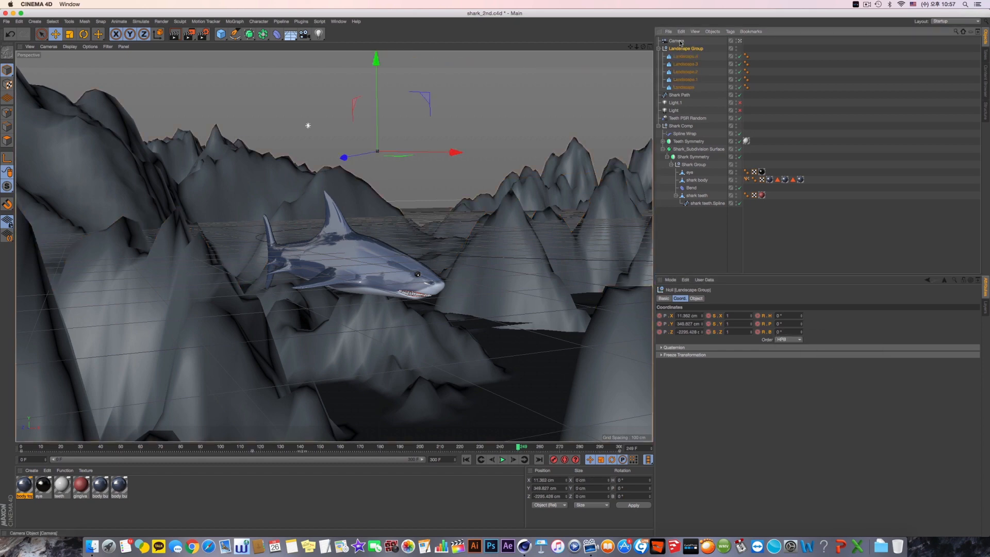
{"action": "right_click", "coordinate": [675, 320]}
{"action": "mouse_move", "coordinate": [685, 323]}
{"action": "left_click", "coordinate": [738, 383]}
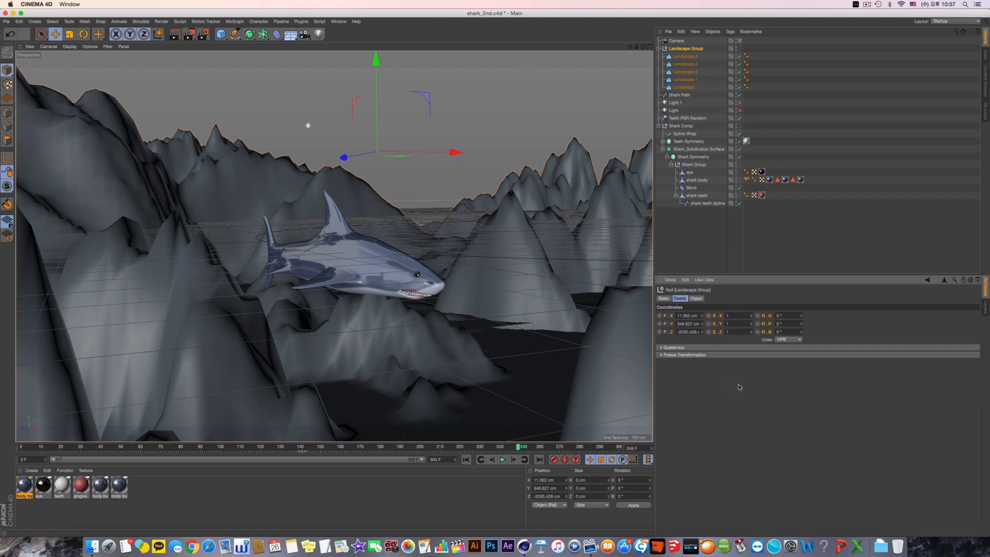
Step: Scrub back to frame 70 with the camera selected, and open the Timeline to inspect the camera's keys during playback
{"action": "left_click", "coordinate": [675, 40]}
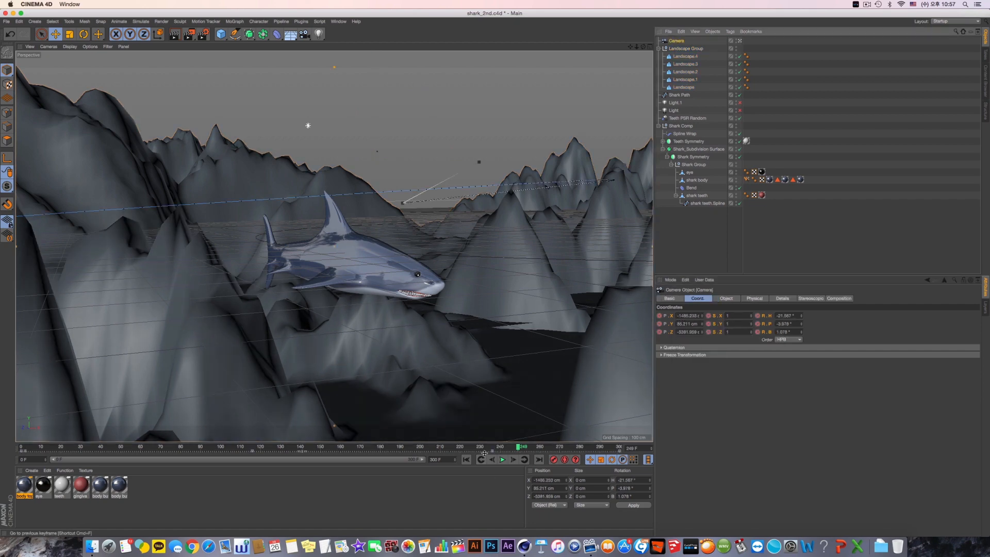
{"action": "left_click_drag", "start_coordinate": [489, 447], "coordinate": [160, 448]}
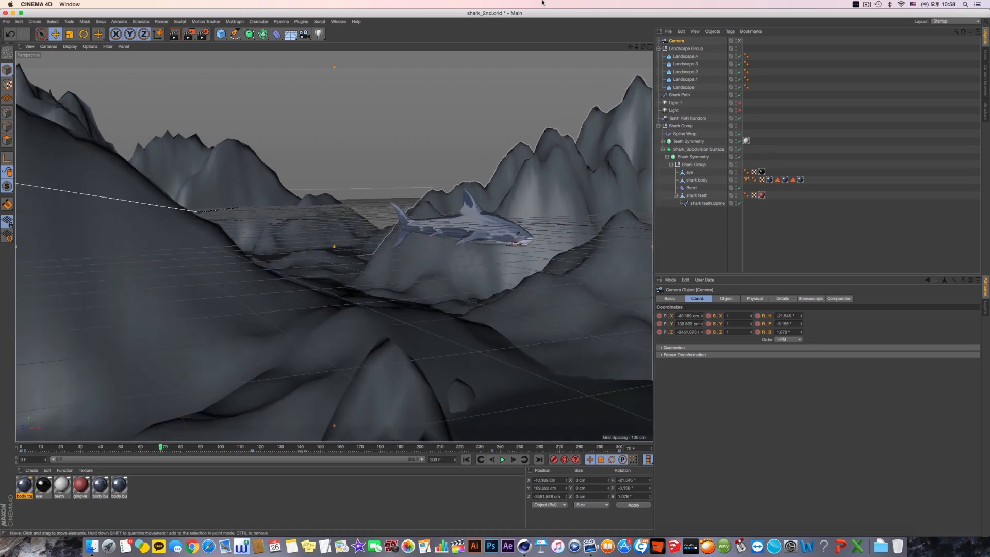
{"action": "left_click", "coordinate": [337, 22]}
{"action": "left_click", "coordinate": [375, 96]}
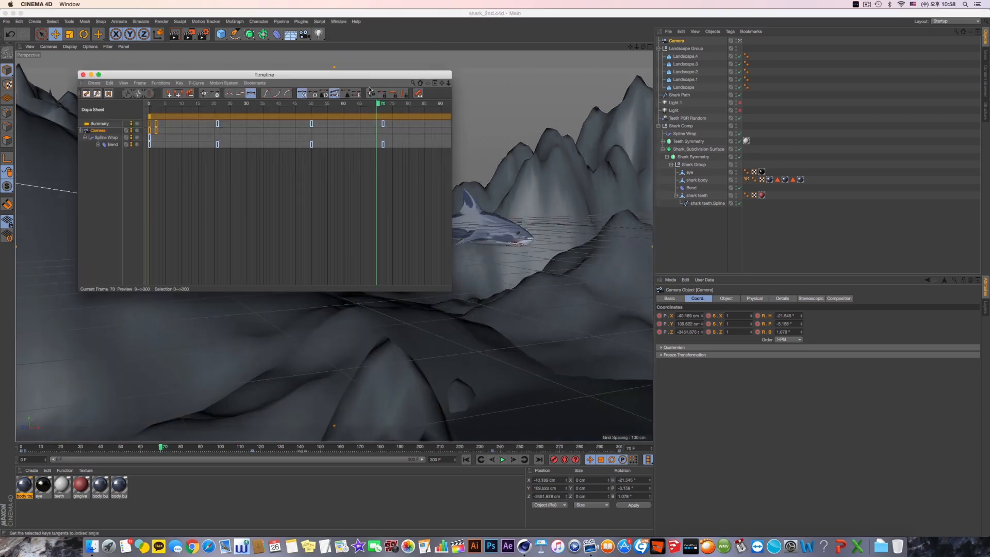
{"action": "left_click_drag", "start_coordinate": [99, 73], "coordinate": [380, 112]}
{"action": "key", "text": "F8"}
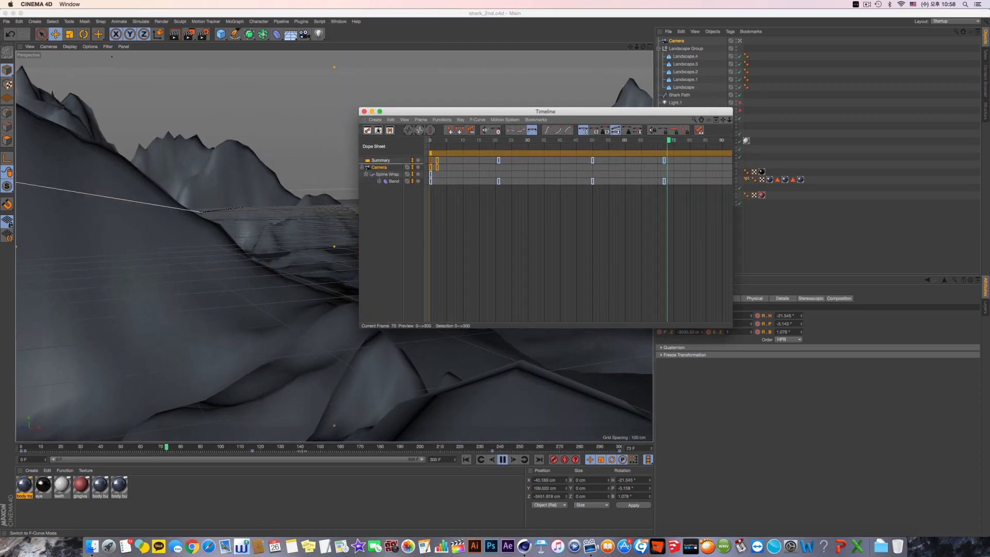
Step: Apply the Soft spline type to all keys in the Timeline's F-Curve mode, and close the Timeline
{"action": "key", "text": "F8"}
{"action": "left_click", "coordinate": [378, 130]}
{"action": "left_click", "coordinate": [486, 191]}
{"action": "key", "text": "super+a"}
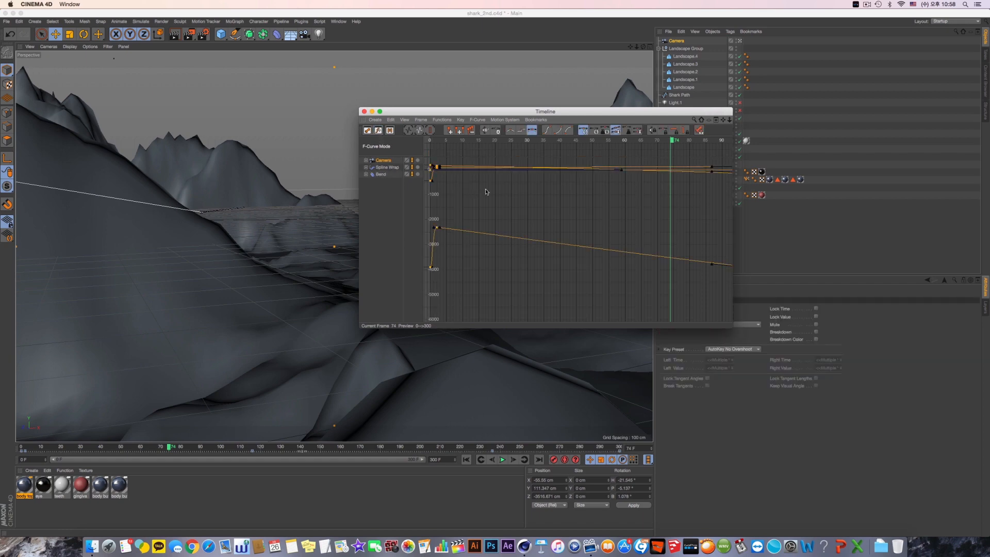
{"action": "right_click", "coordinate": [485, 190]}
{"action": "left_click", "coordinate": [469, 185]}
{"action": "key", "text": "super+a"}
{"action": "right_click", "coordinate": [468, 185]}
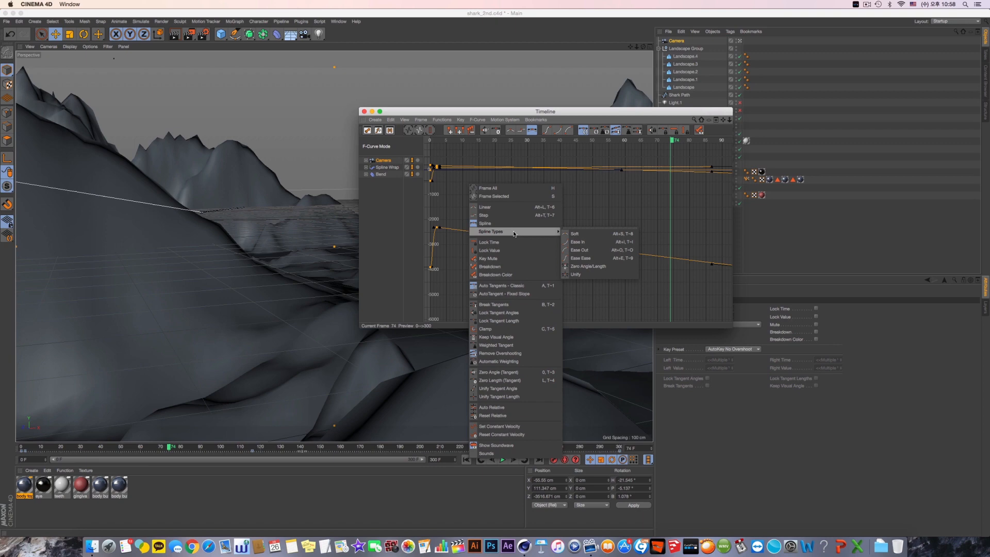
{"action": "left_click", "coordinate": [566, 234]}
{"action": "key", "text": "super+w"}
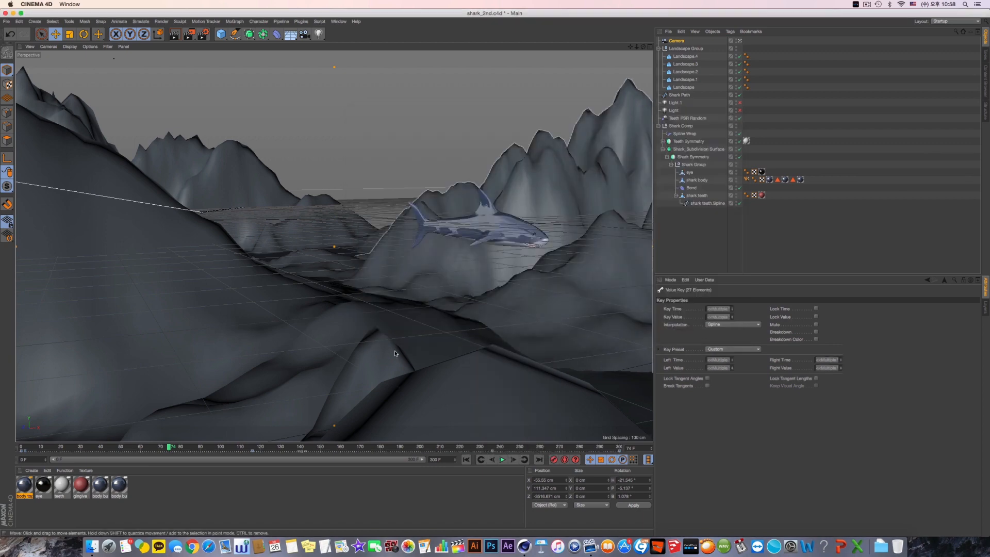
Step: Play the animation from frame 0 to check the camera's start movement, and stop playback
{"action": "left_click", "coordinate": [466, 460]}
{"action": "left_click", "coordinate": [502, 460]}
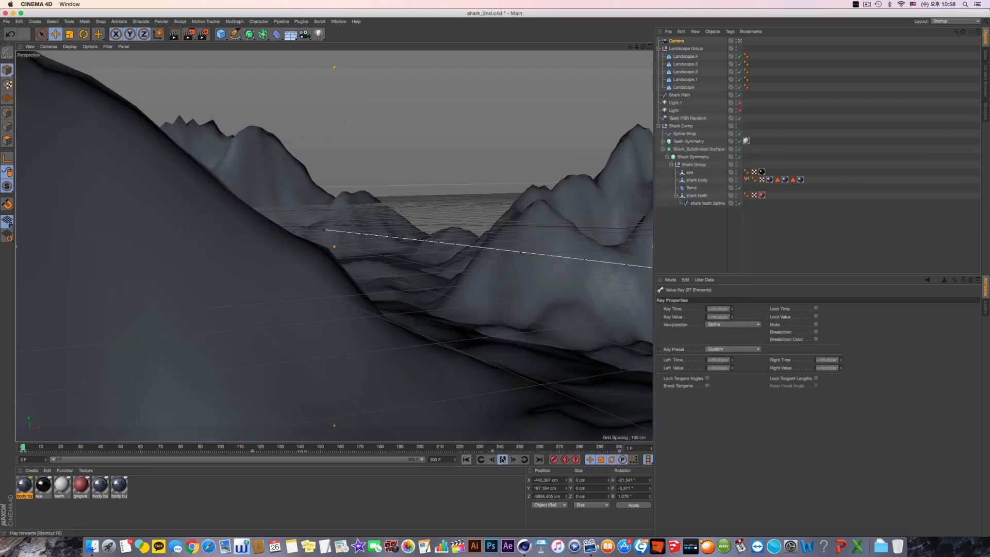
{"action": "left_click", "coordinate": [503, 460]}
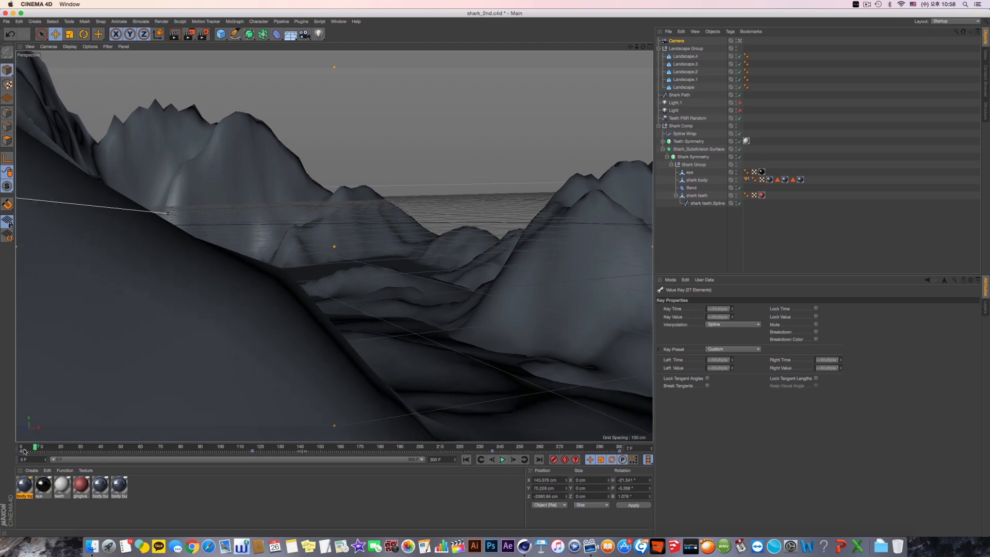
Step: Delete the camera's key at frame 0, move the adjacent early key to frame 0, and scrub to frame 300
{"action": "left_click", "coordinate": [22, 452]}
{"action": "key", "text": "Delete"}
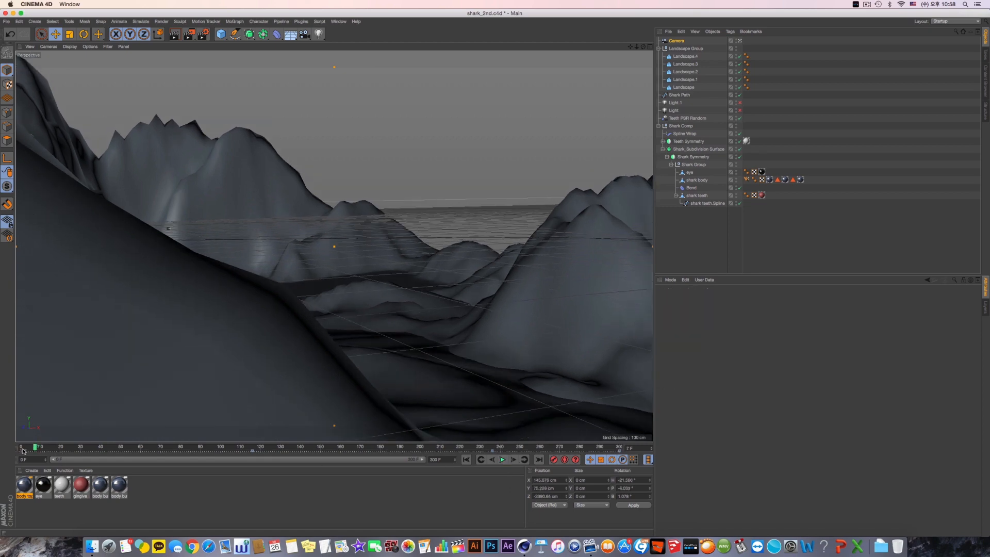
{"action": "left_click", "coordinate": [21, 448]}
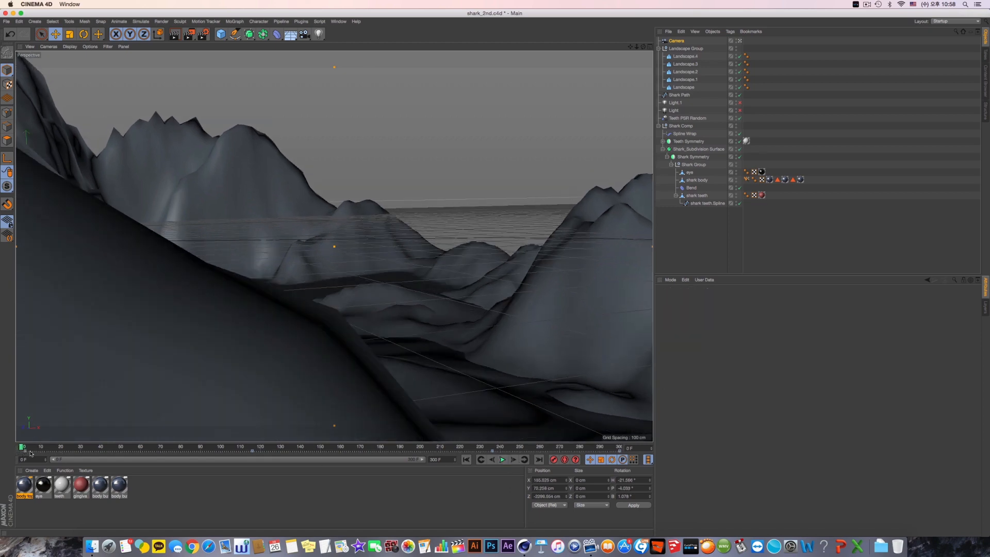
{"action": "left_click", "coordinate": [23, 451]}
{"action": "left_click_drag", "start_coordinate": [23, 452], "coordinate": [634, 429]}
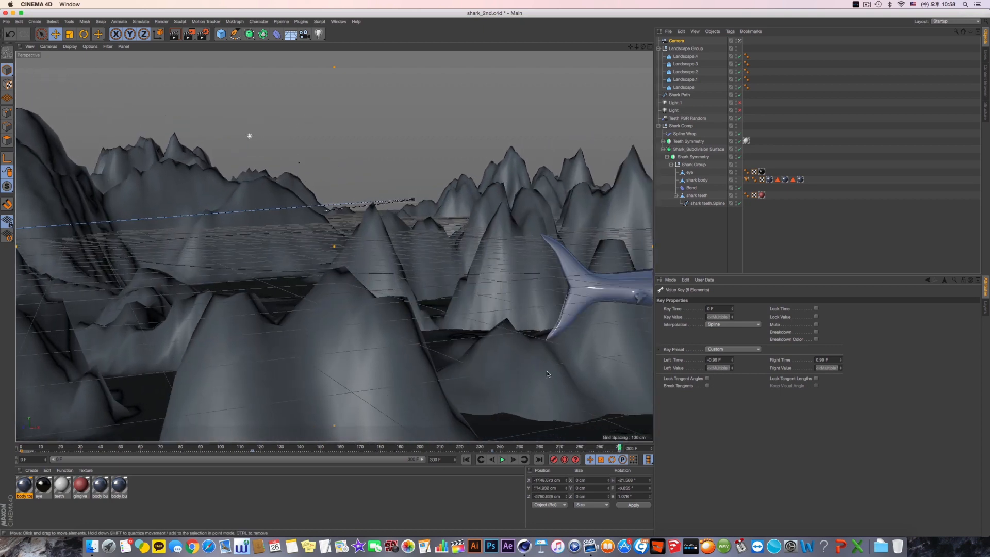
Step: Make a Software OpenGL preview of all frames at 30 fps, play it in the Picture Viewer, and close the viewer
{"action": "left_click_drag", "start_coordinate": [190, 35], "coordinate": [271, 163]}
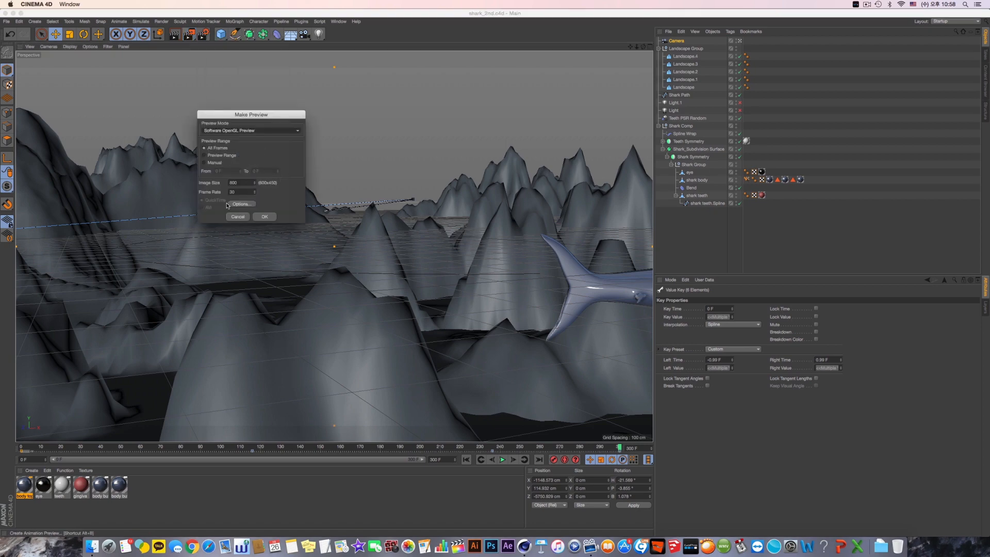
{"action": "left_click", "coordinate": [264, 216]}
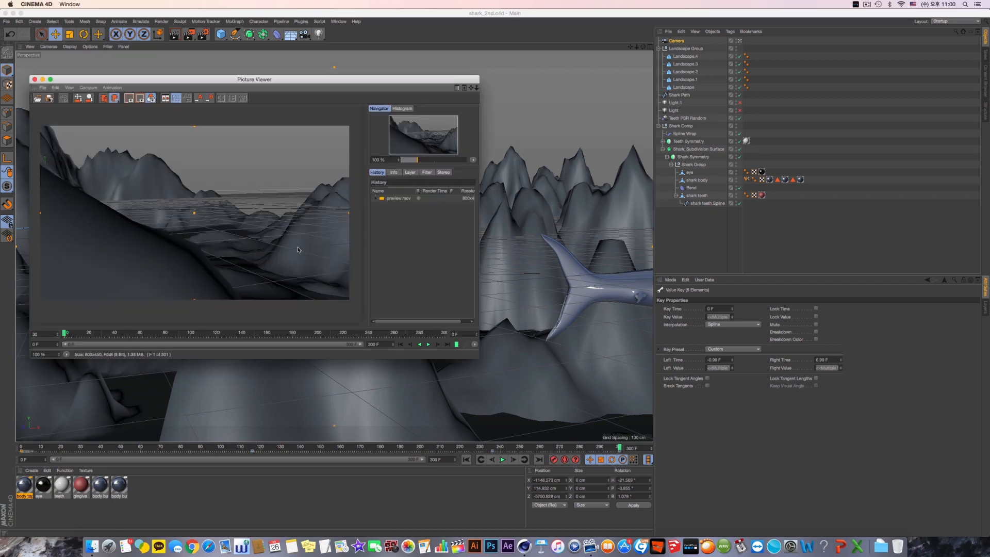
{"action": "left_click_drag", "start_coordinate": [296, 91], "coordinate": [443, 170]}
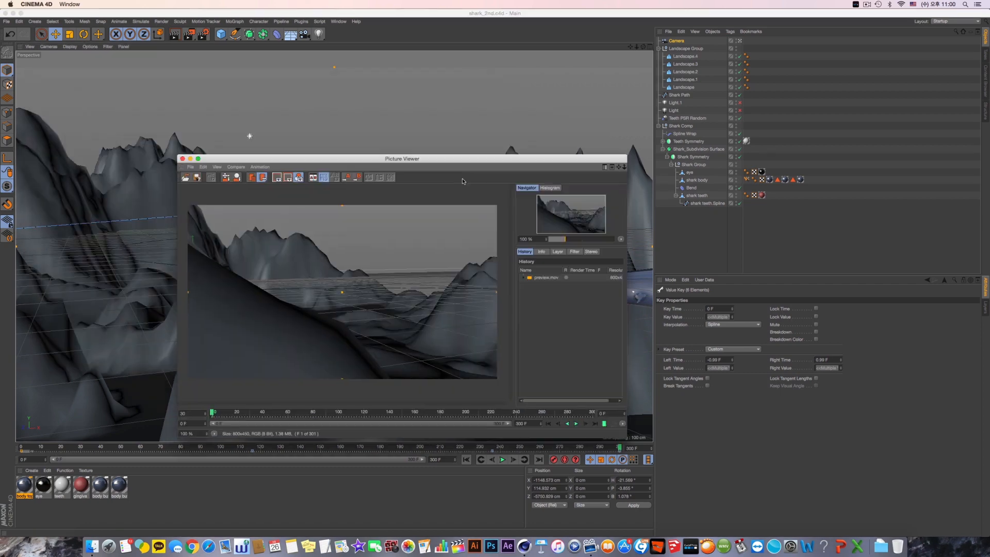
{"action": "left_click", "coordinate": [605, 425]}
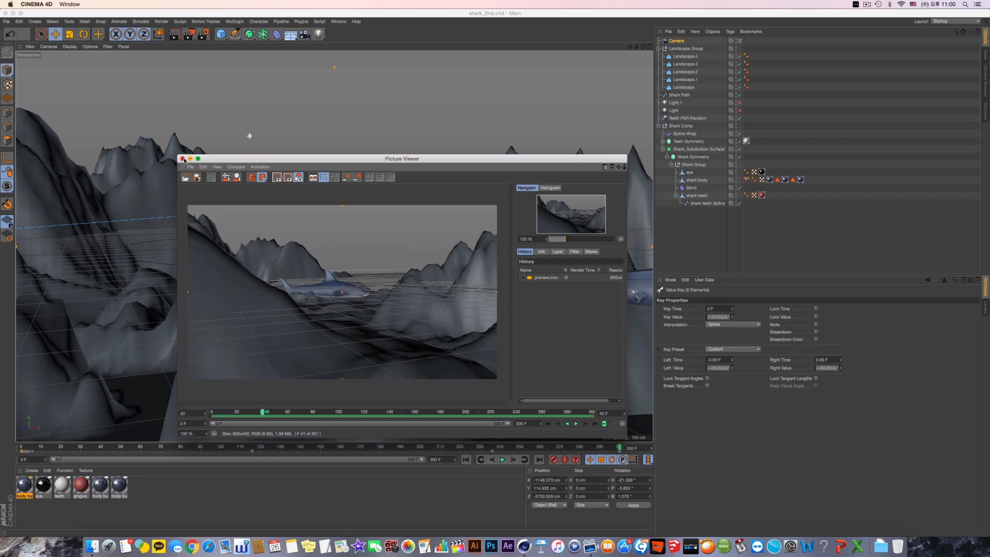
{"action": "left_click", "coordinate": [578, 426]}
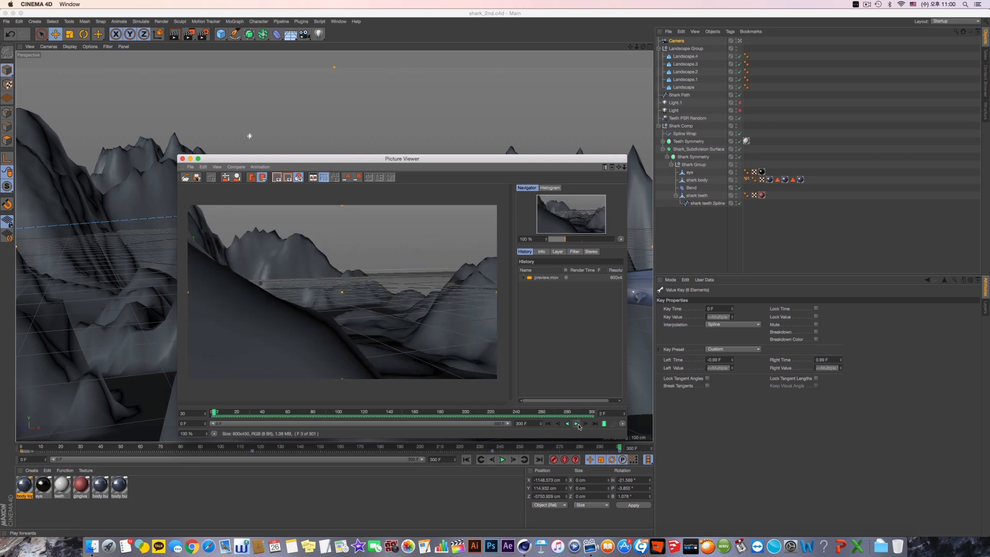
{"action": "left_click", "coordinate": [183, 159]}
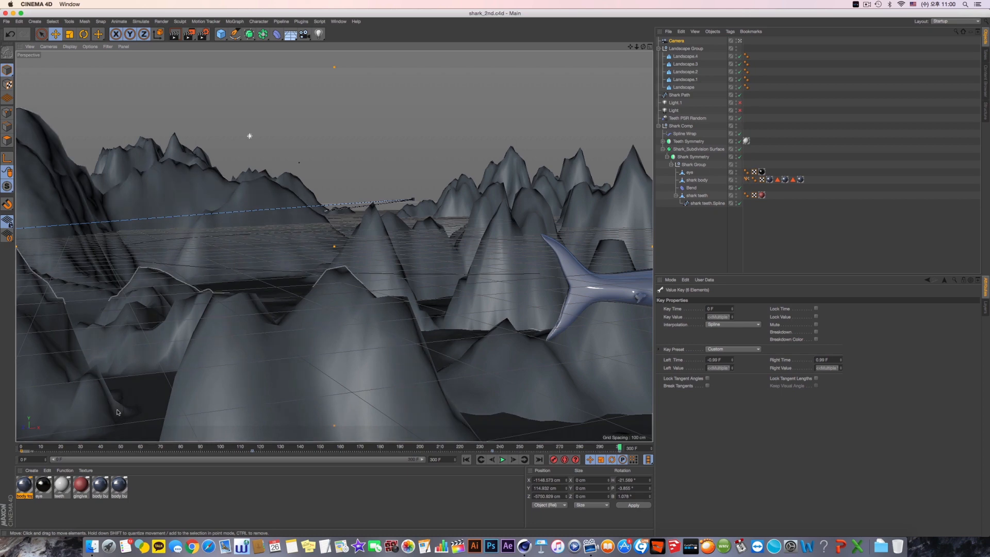
Step: Key the Spline Wrap's Rotation curve at frame 143, move that key to frame 134, and scrub to frame 175
{"action": "left_click", "coordinate": [41, 447]}
{"action": "left_click_drag", "start_coordinate": [52, 449], "coordinate": [306, 452]}
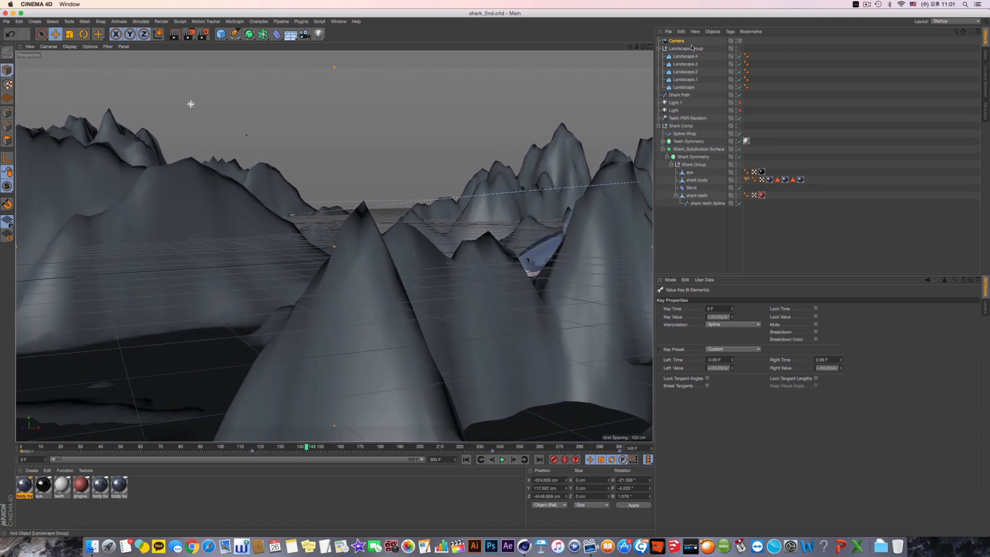
{"action": "left_click", "coordinate": [685, 134]}
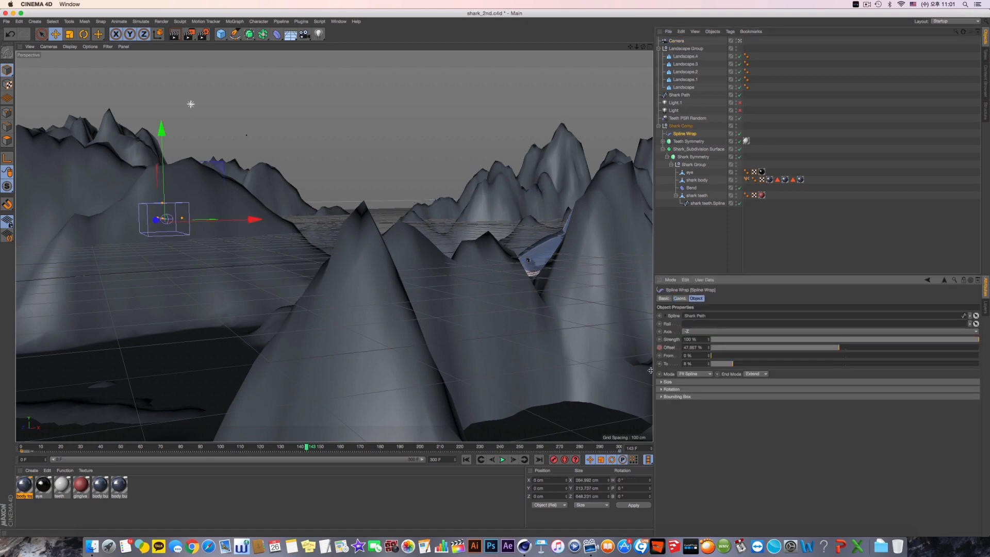
{"action": "left_click", "coordinate": [670, 390]}
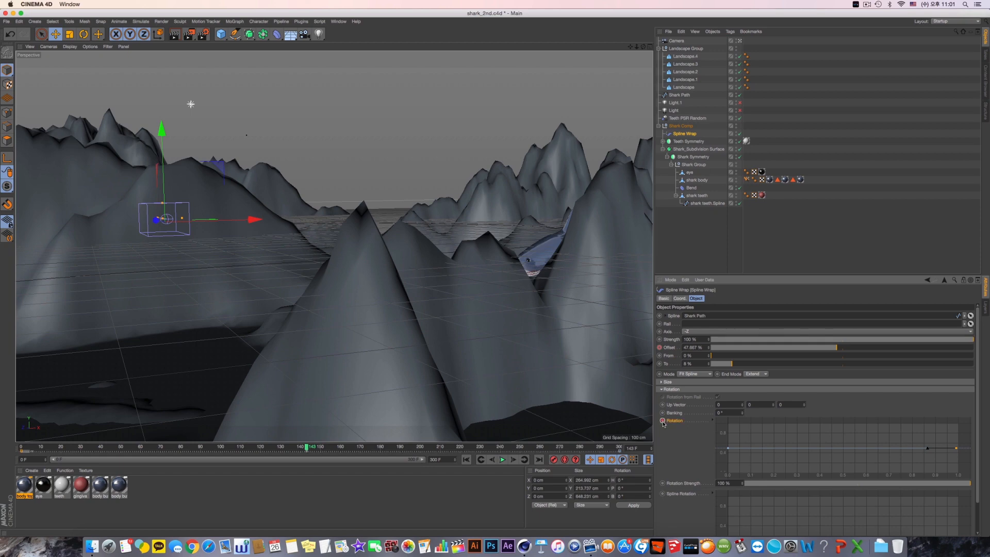
{"action": "left_click", "coordinate": [306, 453]}
{"action": "left_click_drag", "start_coordinate": [306, 452], "coordinate": [370, 450]}
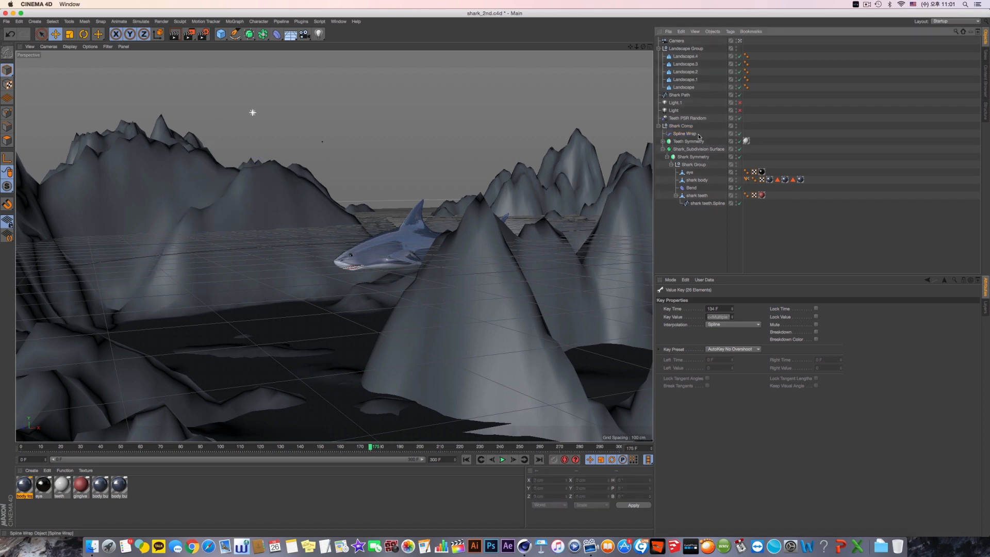
Step: Try raising the end handle of the Spline Wrap's Rotation curve at frame 175 and keying it
{"action": "left_click", "coordinate": [691, 134]}
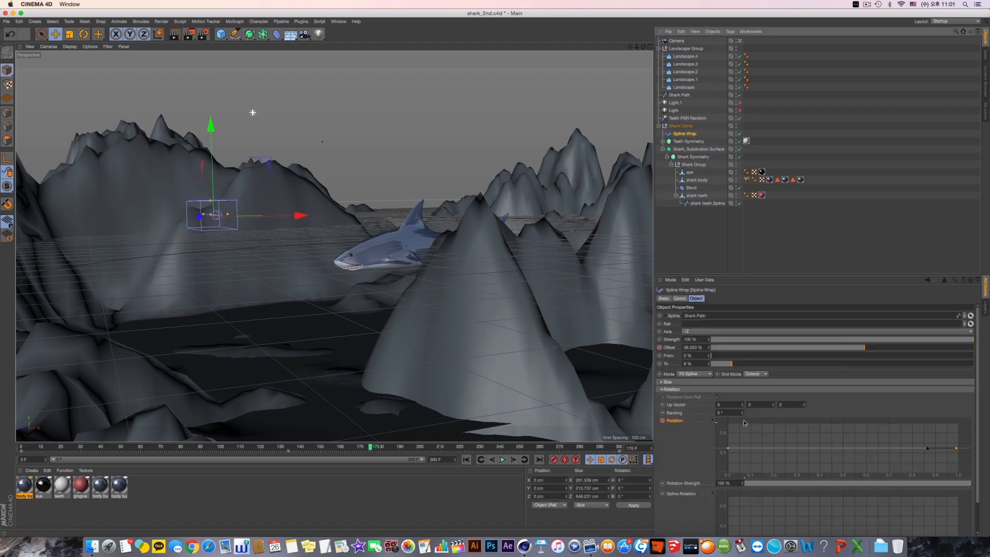
{"action": "left_click_drag", "start_coordinate": [743, 407], "coordinate": [743, 405]}
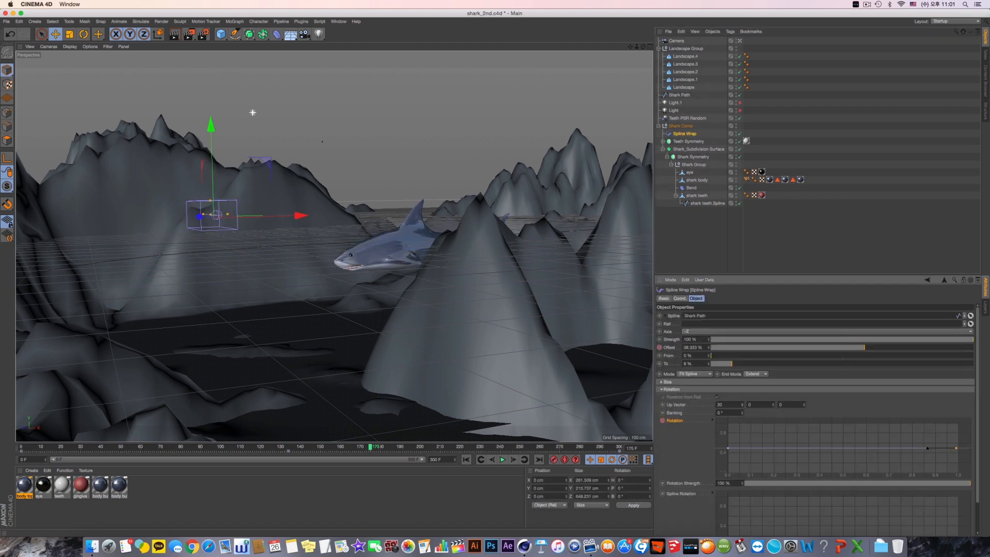
{"action": "key", "text": "super+z"}
{"action": "left_click_drag", "start_coordinate": [926, 448], "coordinate": [923, 438]}
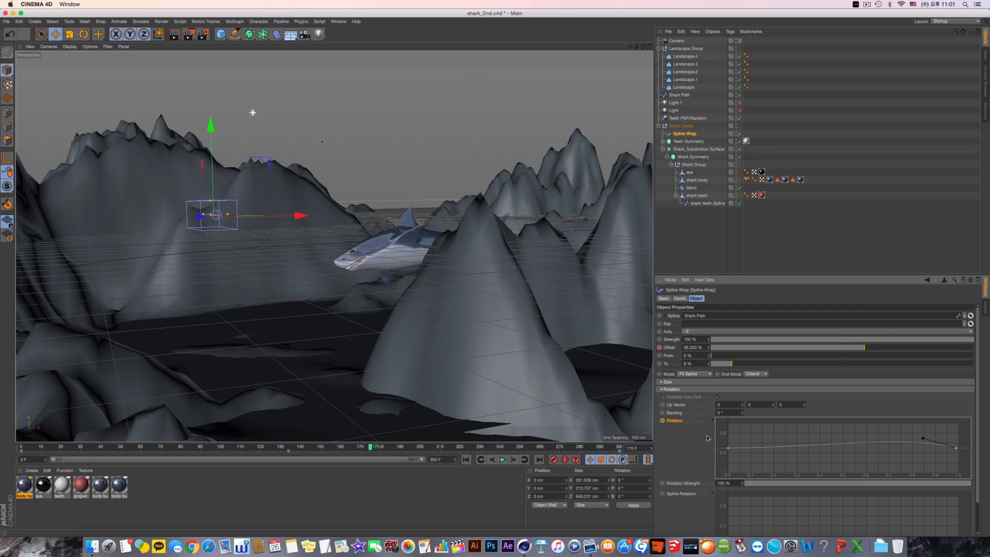
{"action": "left_click", "coordinate": [663, 421]}
Step: Scrub past frame 212 to frame 261 and try lowering the end handle of the Rotation curve to level the shark
{"action": "left_click_drag", "start_coordinate": [356, 445], "coordinate": [435, 450]}
{"action": "mouse_move", "coordinate": [448, 450]}
{"action": "left_mouse_down"}
{"action": "mouse_move", "coordinate": [458, 450]}
{"action": "mouse_move", "coordinate": [438, 448]}
{"action": "left_mouse_up"}
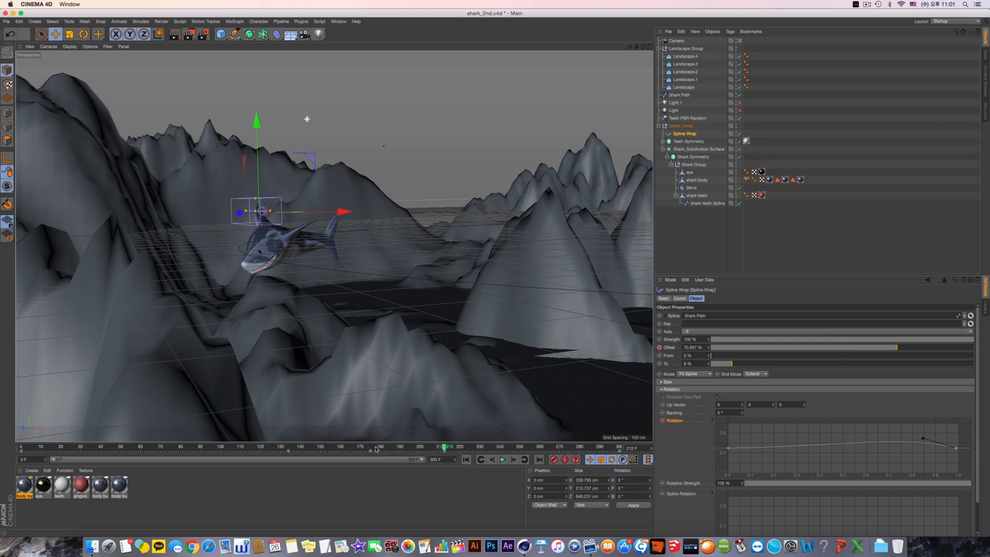
{"action": "left_click_drag", "start_coordinate": [377, 449], "coordinate": [542, 449]}
{"action": "left_click", "coordinate": [924, 439]}
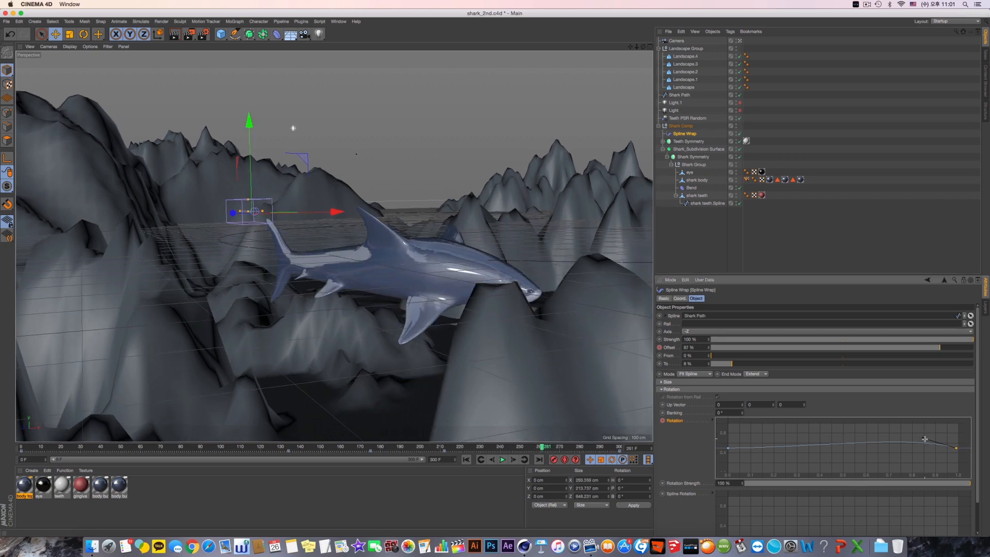
{"action": "left_click", "coordinate": [924, 442]}
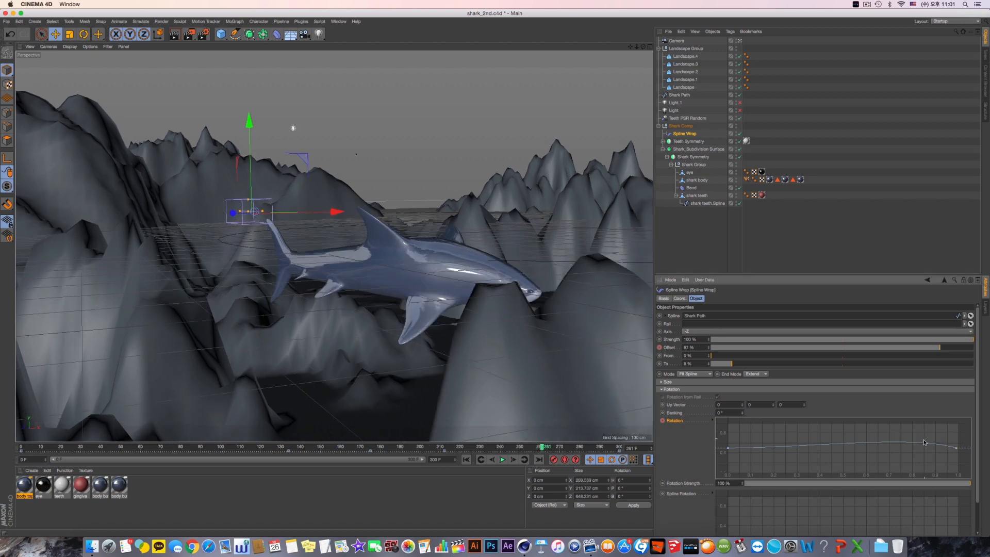
{"action": "left_click", "coordinate": [958, 448]}
{"action": "left_click_drag", "start_coordinate": [923, 440], "coordinate": [922, 452]}
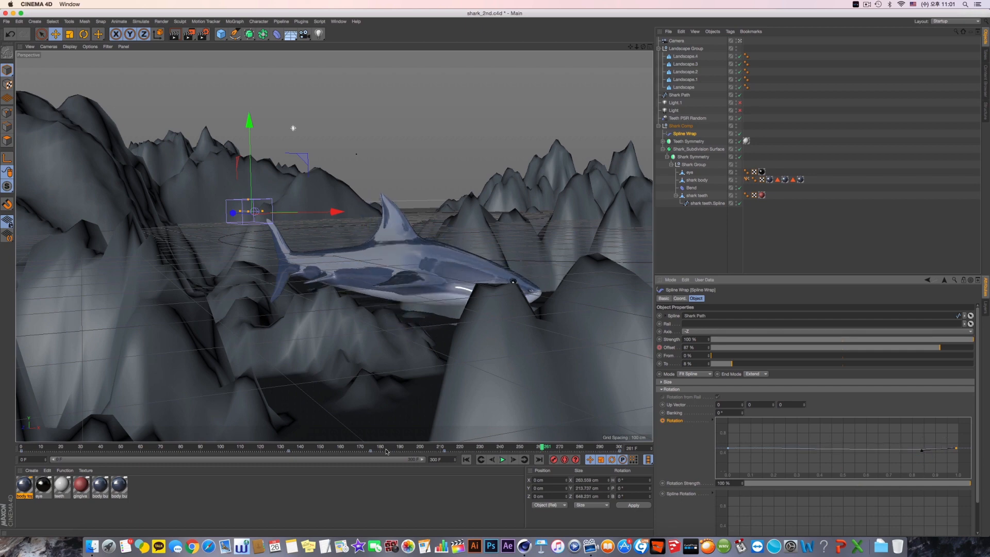
Step: Scrub to frame 228 and try lowering the Rotation curve's end handle there
{"action": "left_click_drag", "start_coordinate": [382, 448], "coordinate": [477, 449]}
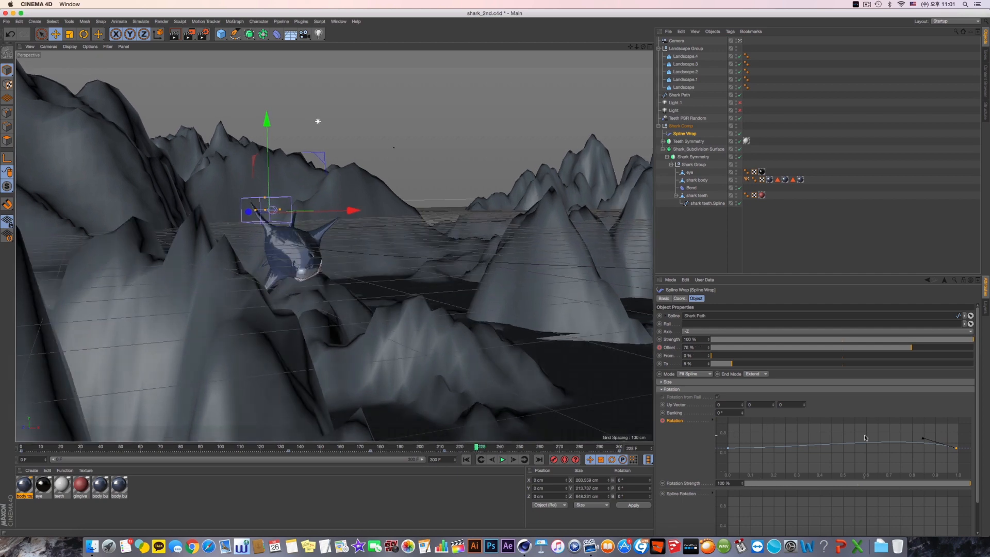
{"action": "left_click", "coordinate": [924, 437]}
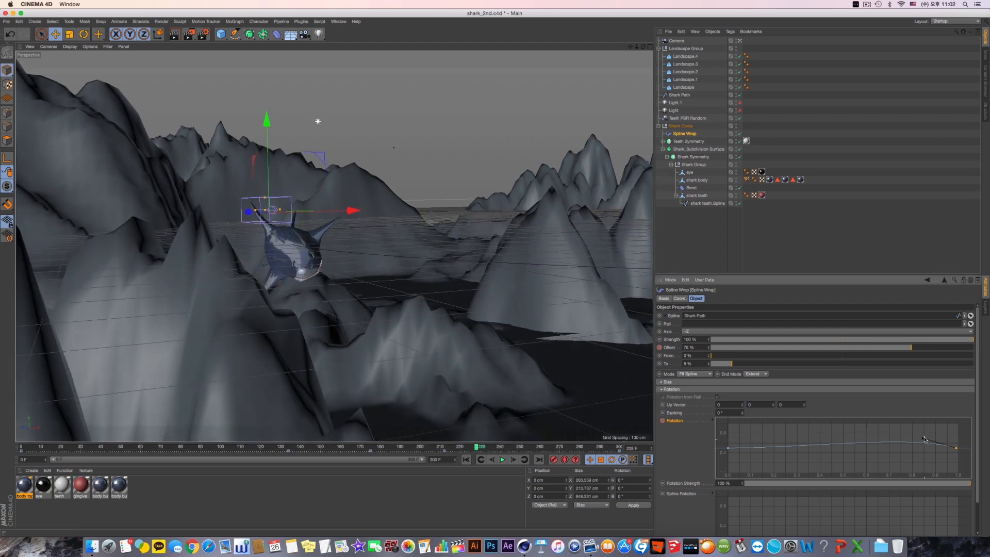
{"action": "left_click", "coordinate": [925, 441]}
{"action": "left_click", "coordinate": [923, 447]}
{"action": "mouse_move", "coordinate": [924, 448]}
{"action": "left_mouse_down"}
{"action": "mouse_move", "coordinate": [947, 450]}
{"action": "mouse_move", "coordinate": [923, 442]}
{"action": "mouse_move", "coordinate": [921, 456]}
{"action": "left_mouse_up"}
{"action": "left_click", "coordinate": [957, 449]}
Step: Undo the Rotation curve edits and their keys back to the flat curve
{"action": "key", "text": "super+z"}
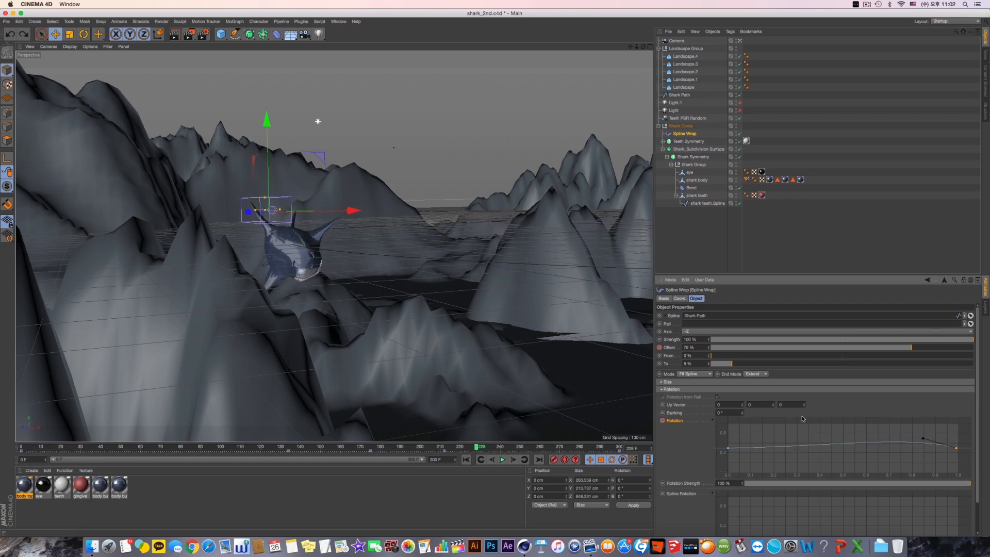
{"action": "left_click", "coordinate": [740, 432]}
{"action": "key", "text": "super+z"}
{"action": "key", "text": "super+z"}
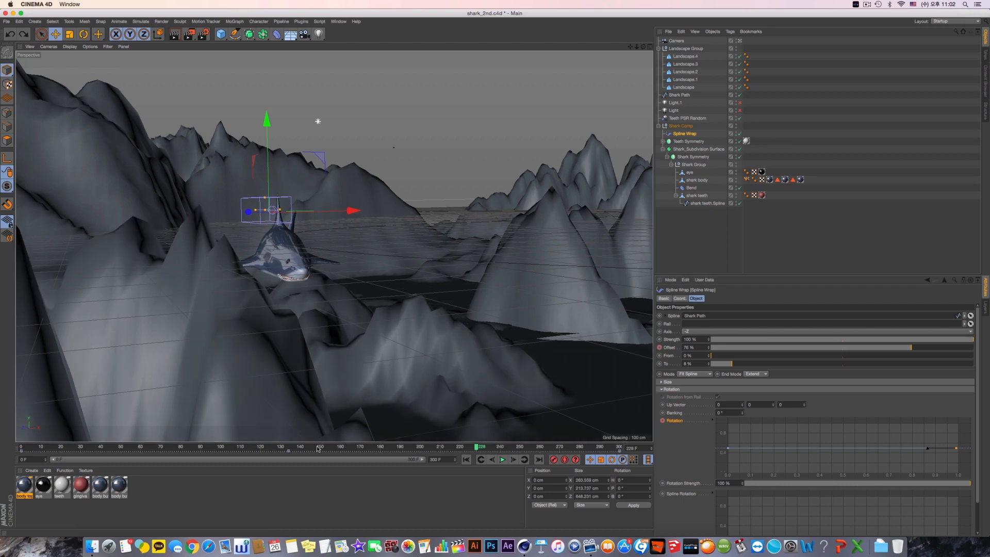
Step: Try different X, Y and Z values for the Spline Wrap's Up Vector at frame 196, undoing each change
{"action": "left_click_drag", "start_coordinate": [317, 448], "coordinate": [326, 448]}
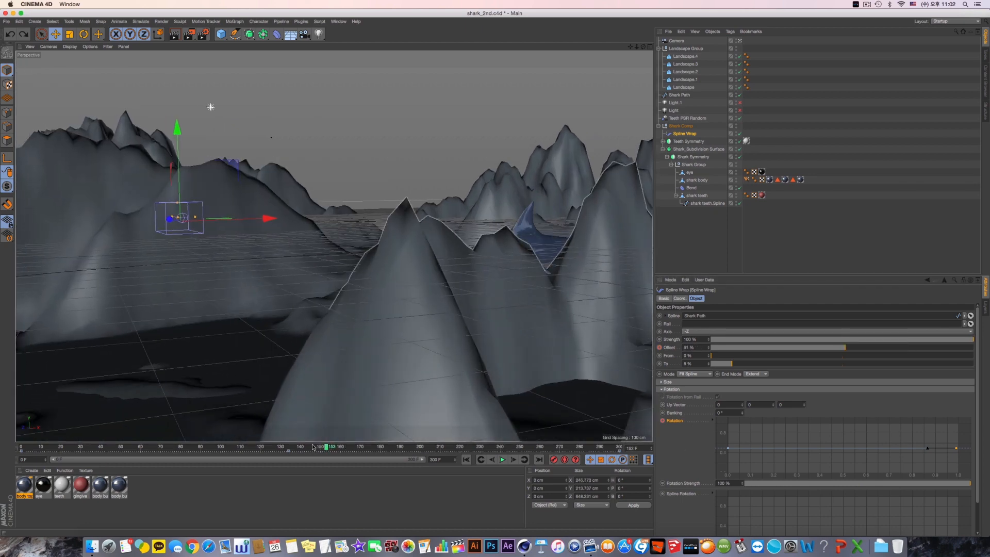
{"action": "left_click_drag", "start_coordinate": [326, 448], "coordinate": [412, 448]}
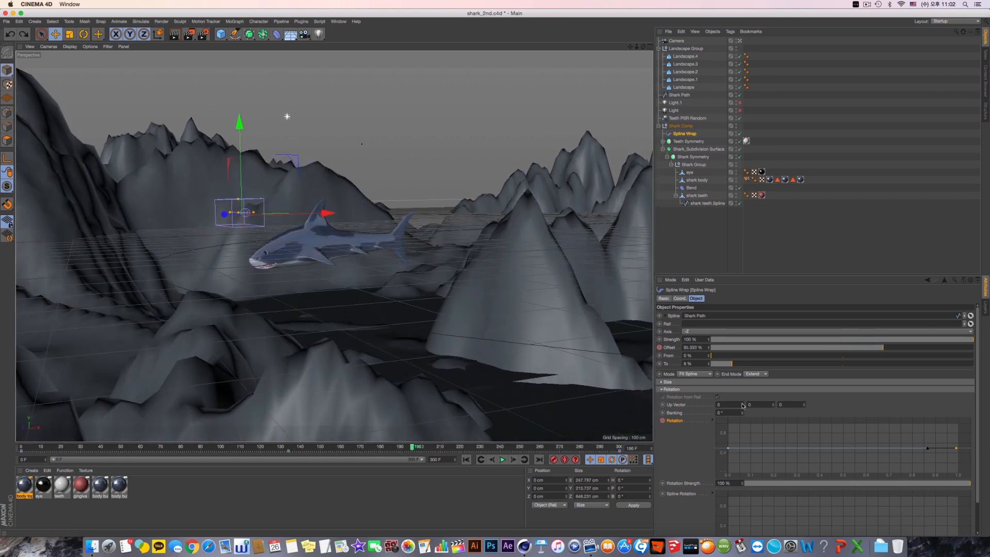
{"action": "left_click", "coordinate": [743, 405]}
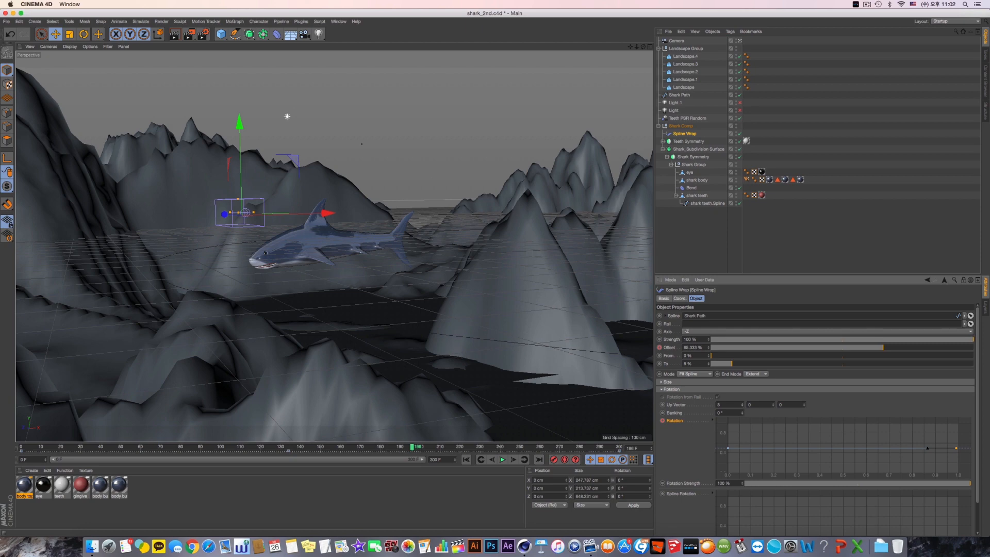
{"action": "left_click", "coordinate": [773, 402]}
{"action": "left_click_drag", "start_coordinate": [773, 404], "coordinate": [773, 417]}
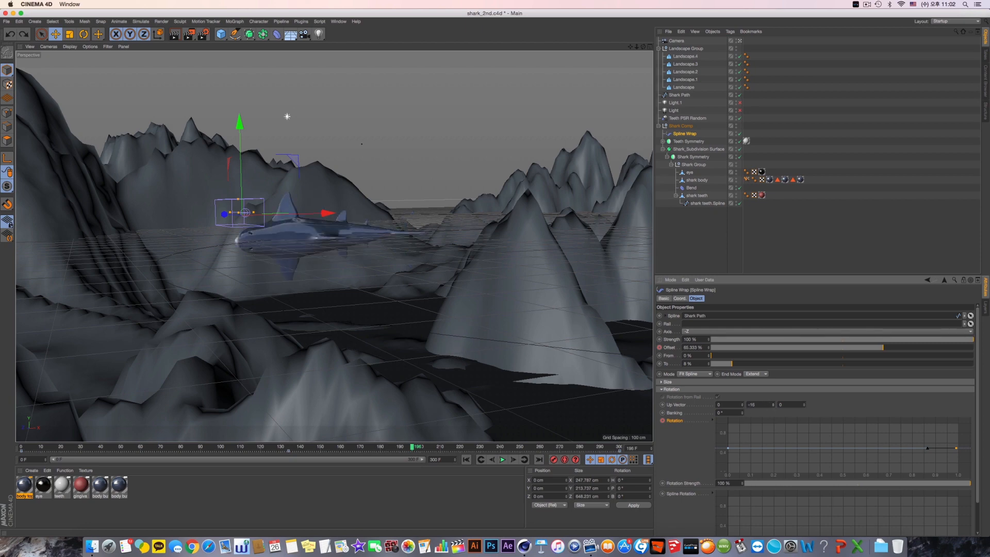
{"action": "key", "text": "super+z"}
{"action": "left_click", "coordinate": [773, 403]}
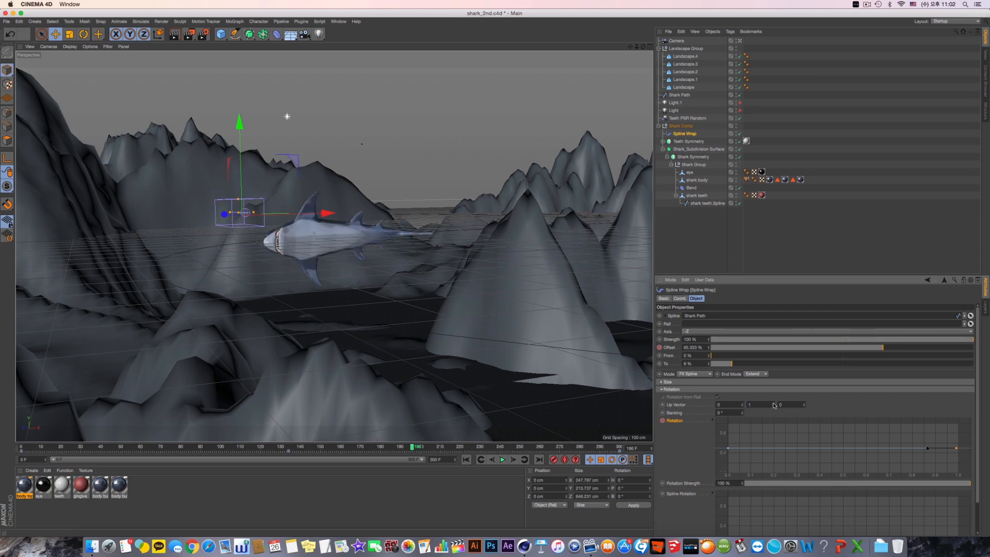
{"action": "key", "text": "super+z"}
{"action": "left_click", "coordinate": [804, 403]}
{"action": "key", "text": "super+z"}
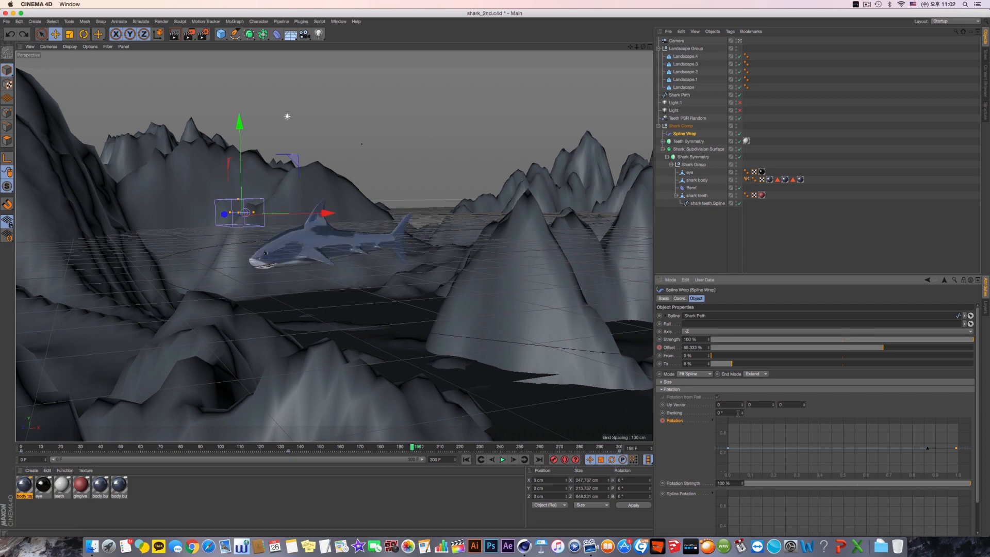
Step: Try a Banking change on the Spline Wrap and undo it, and delete the Rotation curve's animation track
{"action": "left_click_drag", "start_coordinate": [742, 413], "coordinate": [743, 398]}
{"action": "key", "text": "super+z"}
{"action": "right_click", "coordinate": [715, 419]}
{"action": "mouse_move", "coordinate": [696, 393]}
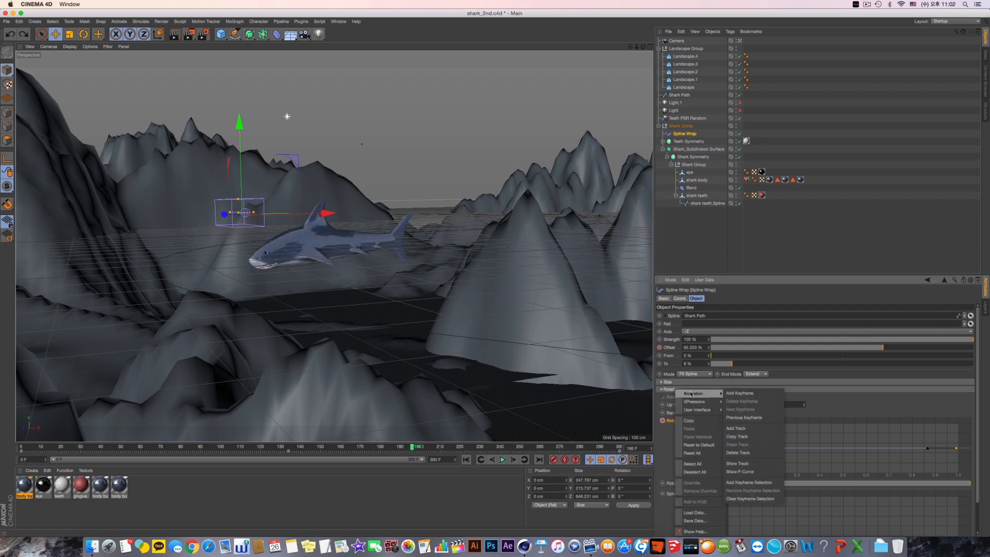
{"action": "left_click", "coordinate": [740, 439]}
Step: Keyframe the Spline Wrap's Banking at 0° on frame 130 and at 27° on frame 201
{"action": "left_click_drag", "start_coordinate": [363, 447], "coordinate": [280, 447]}
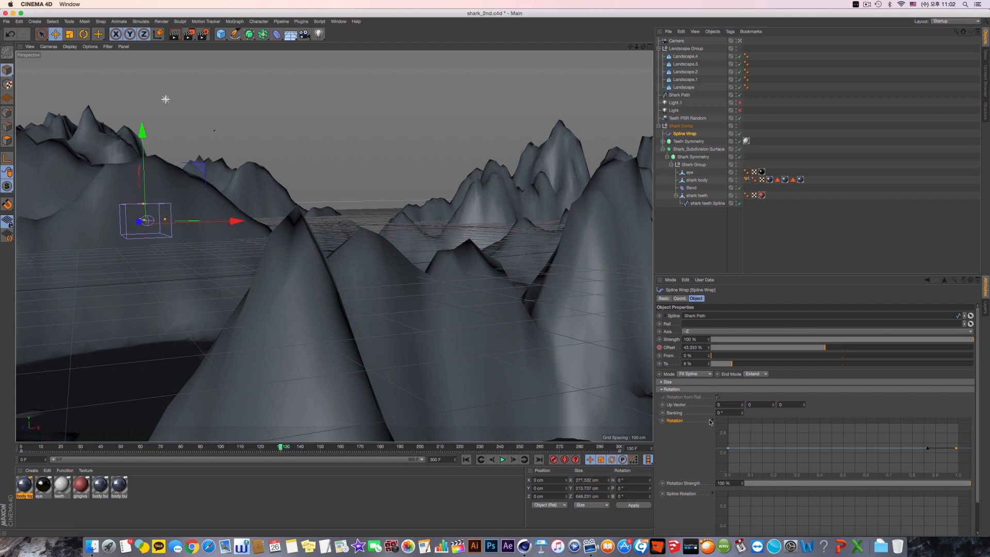
{"action": "left_click", "coordinate": [662, 413]}
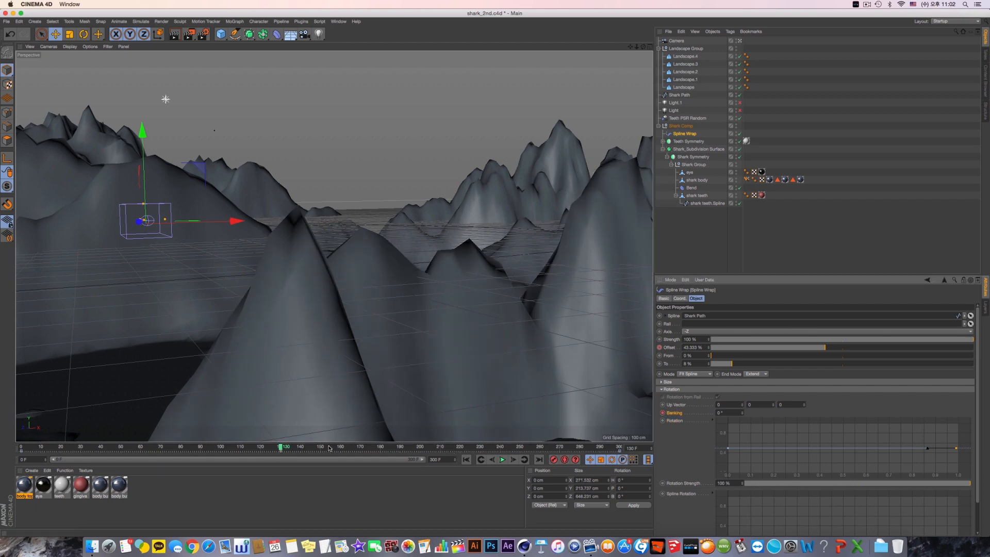
{"action": "left_click_drag", "start_coordinate": [280, 447], "coordinate": [422, 448]}
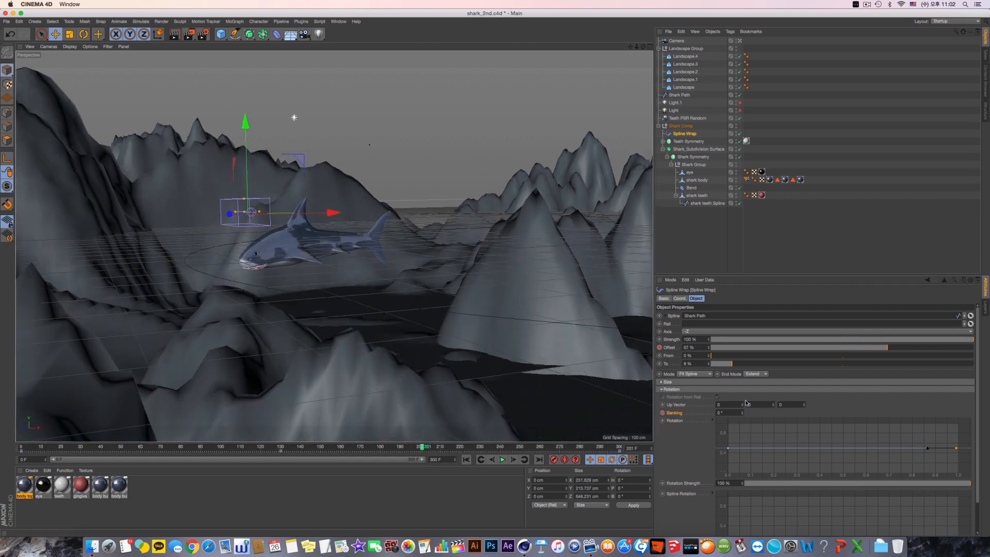
{"action": "left_click_drag", "start_coordinate": [744, 413], "coordinate": [742, 411]}
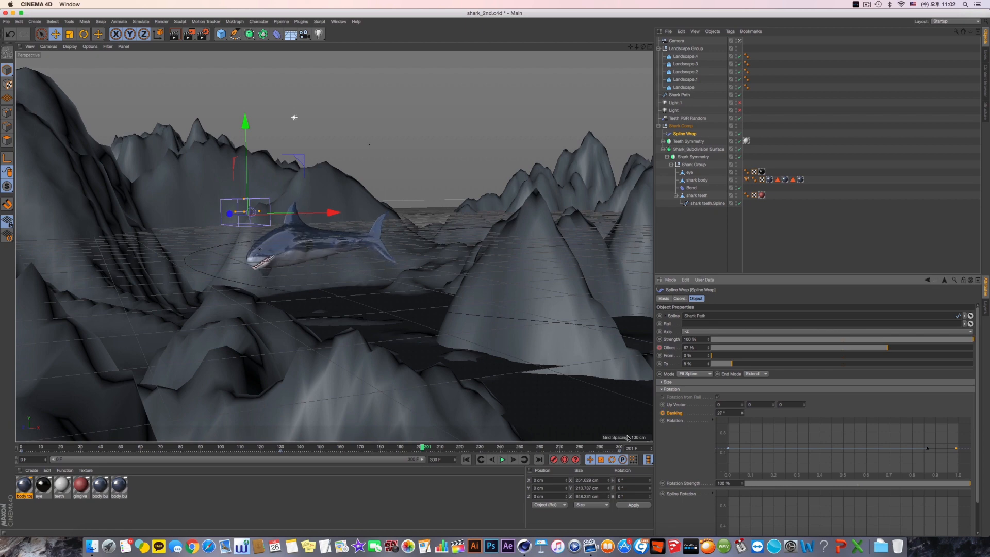
{"action": "left_click", "coordinate": [662, 412]}
Step: Move the 27° Banking key to frame 234 and scrub through to frame 300 to check the shark's roll
{"action": "mouse_move", "coordinate": [284, 448]}
{"action": "left_mouse_down"}
{"action": "mouse_move", "coordinate": [593, 449]}
{"action": "mouse_move", "coordinate": [284, 450]}
{"action": "left_mouse_up"}
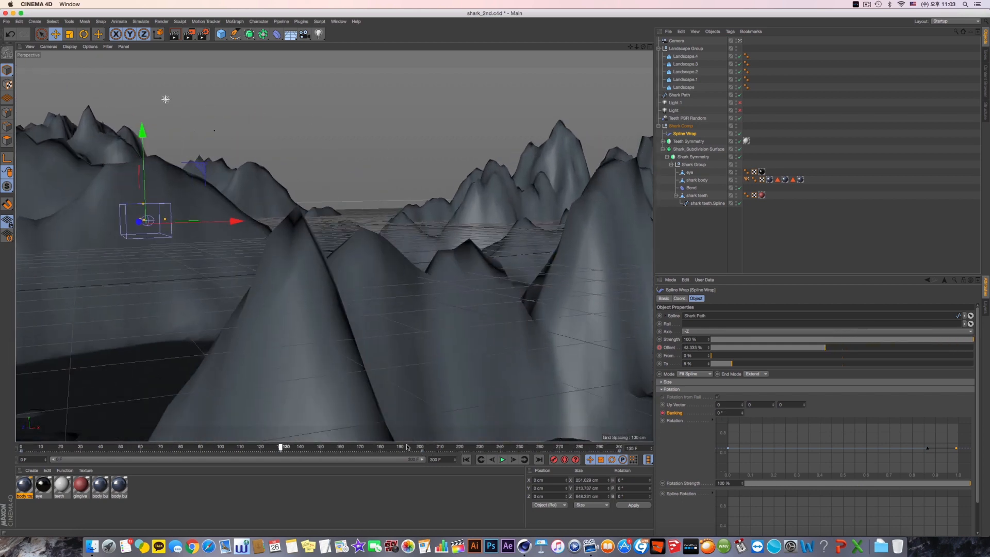
{"action": "left_click", "coordinate": [429, 451]}
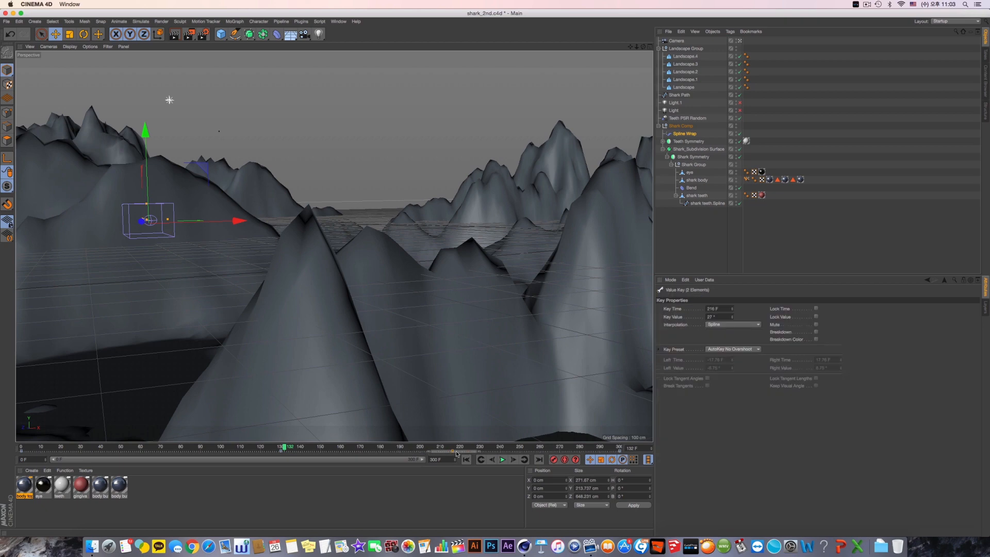
{"action": "left_click_drag", "start_coordinate": [284, 452], "coordinate": [608, 442]}
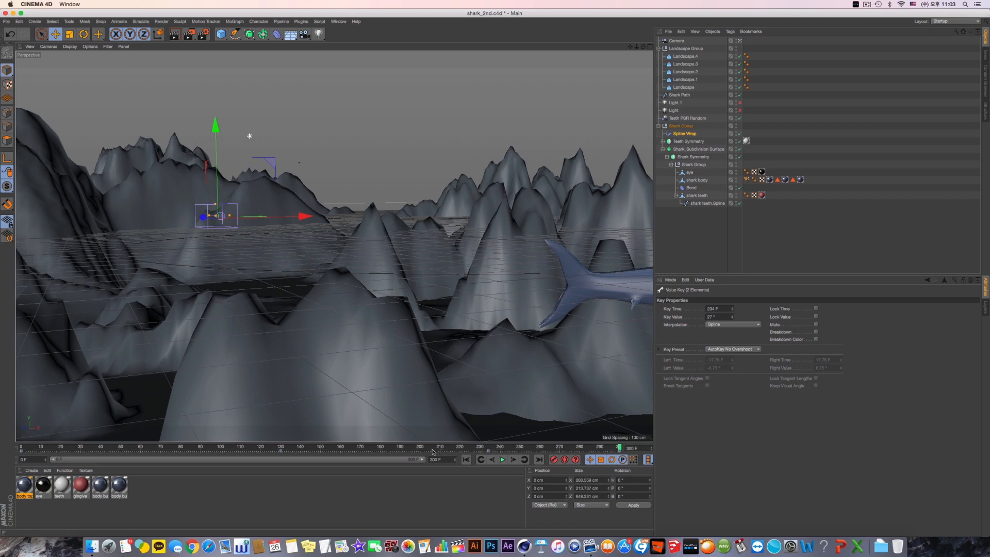
Step: Scrub back to frame 36 and save the scene
{"action": "left_click_drag", "start_coordinate": [408, 448], "coordinate": [93, 447]}
{"action": "left_click", "coordinate": [513, 230]}
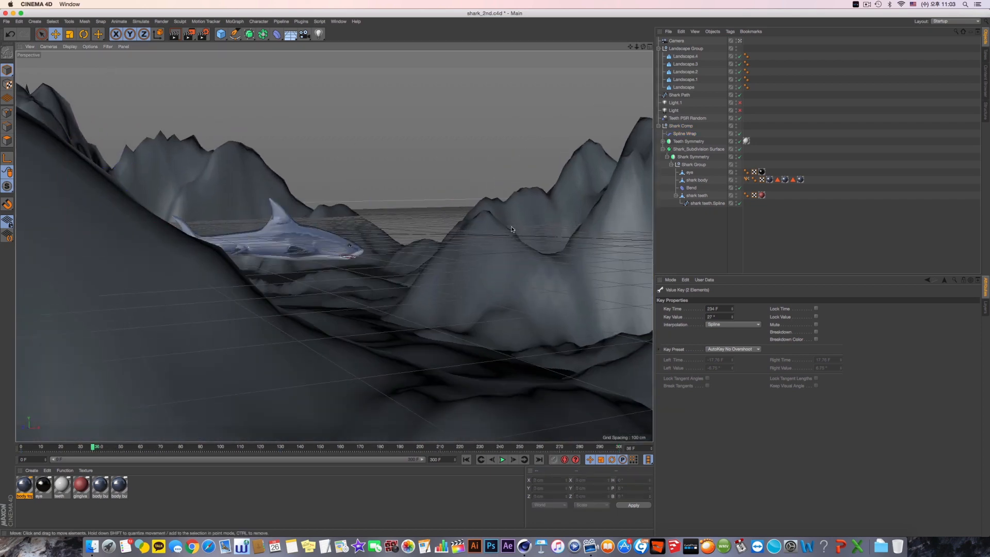
{"action": "key", "text": "super+s"}
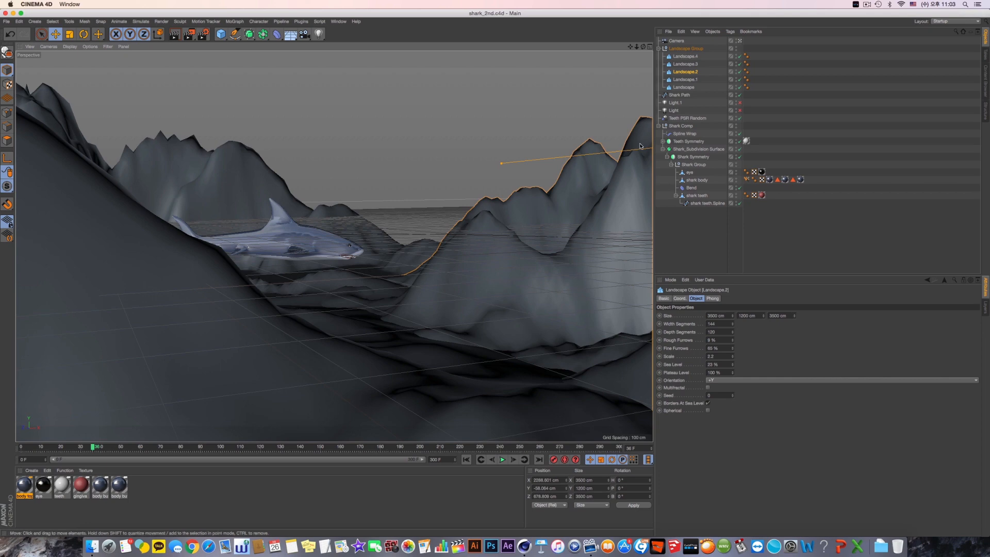
Step: Search the Content Browser presets for "mountain"
{"action": "left_click", "coordinate": [984, 63]}
{"action": "double_click", "coordinate": [729, 80]}
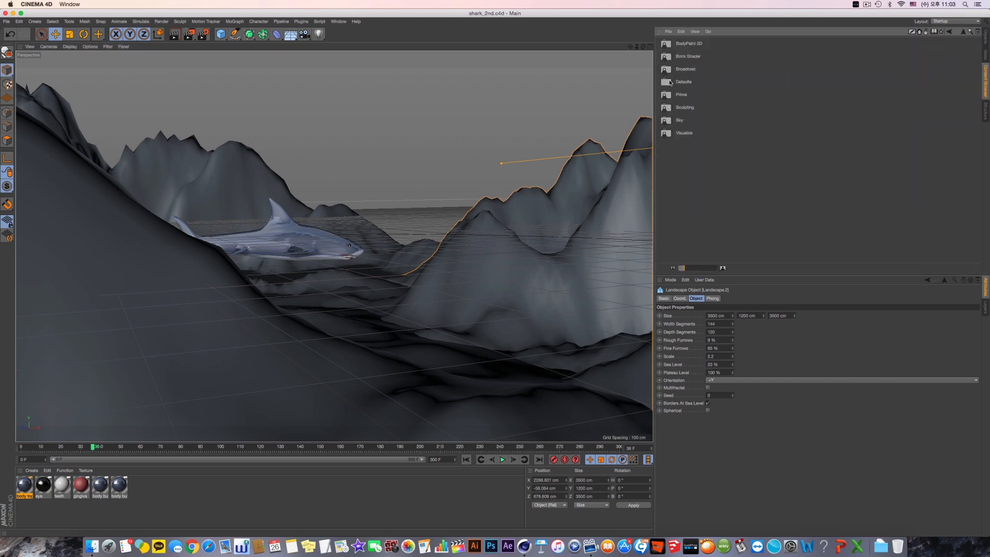
{"action": "left_click", "coordinate": [970, 32]}
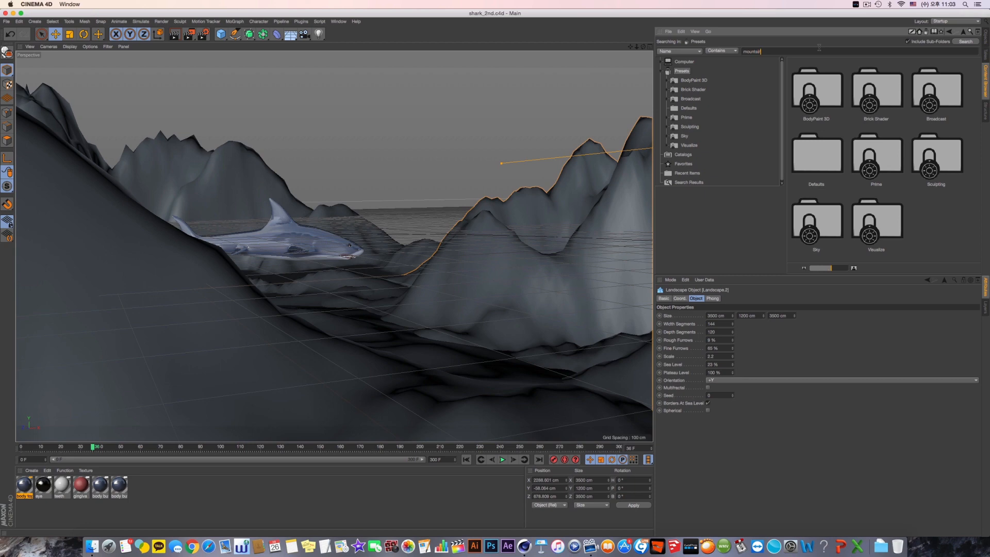
{"action": "key", "text": "Return"}
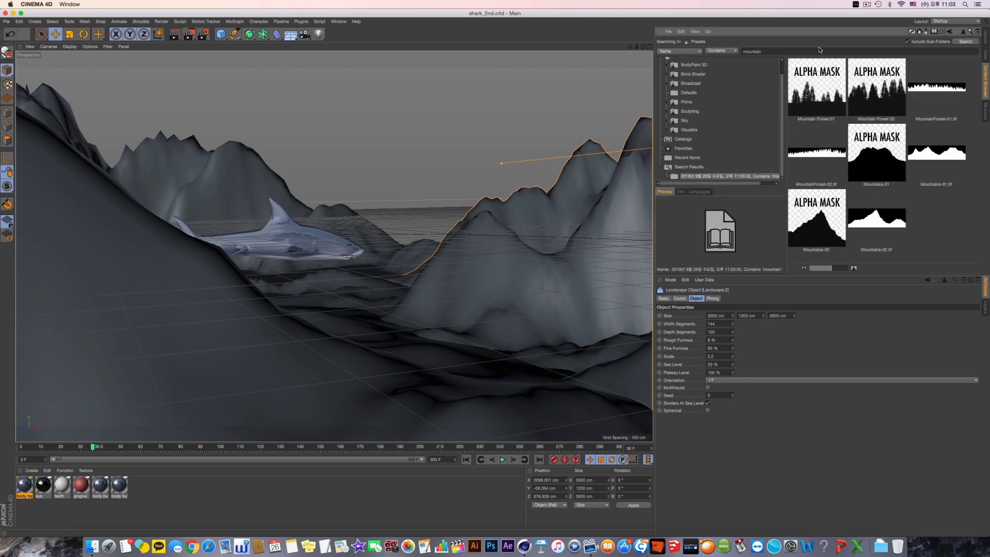
Step: Search the presets for "rock" and add the Rock - Grey material to the scene's materials
{"action": "left_click", "coordinate": [805, 51]}
{"action": "key", "text": "BackSpace"}
{"action": "type", "text": "rock"}
{"action": "key", "text": "Return"}
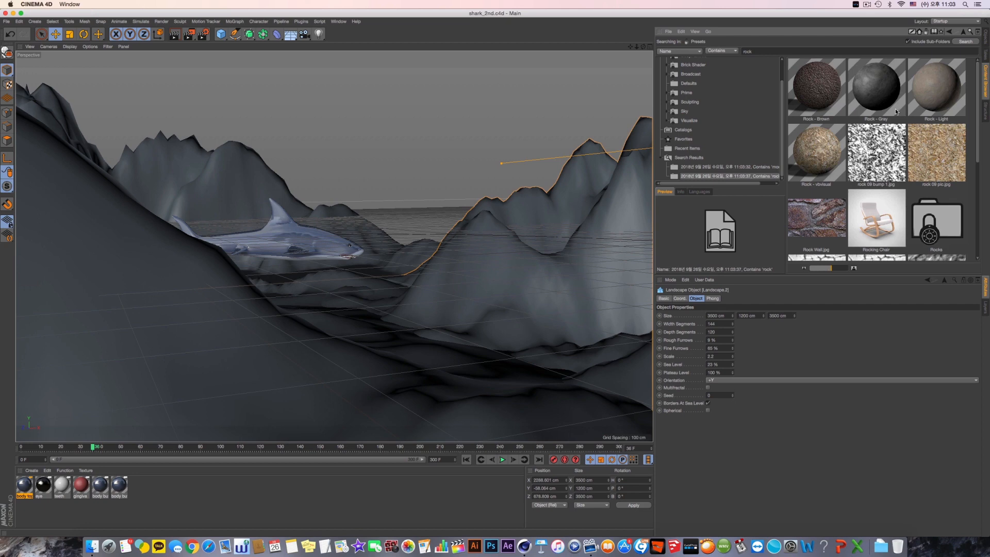
{"action": "left_click_drag", "start_coordinate": [895, 111], "coordinate": [196, 496]}
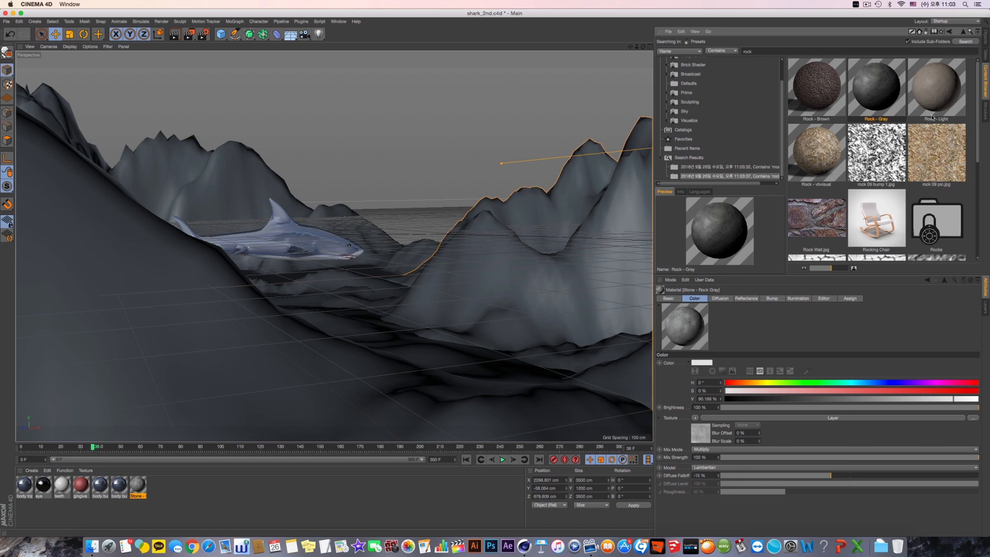
Step: Look through the textures in the Rocks preset folder and search the presets for "mt"
{"action": "double_click", "coordinate": [939, 237]}
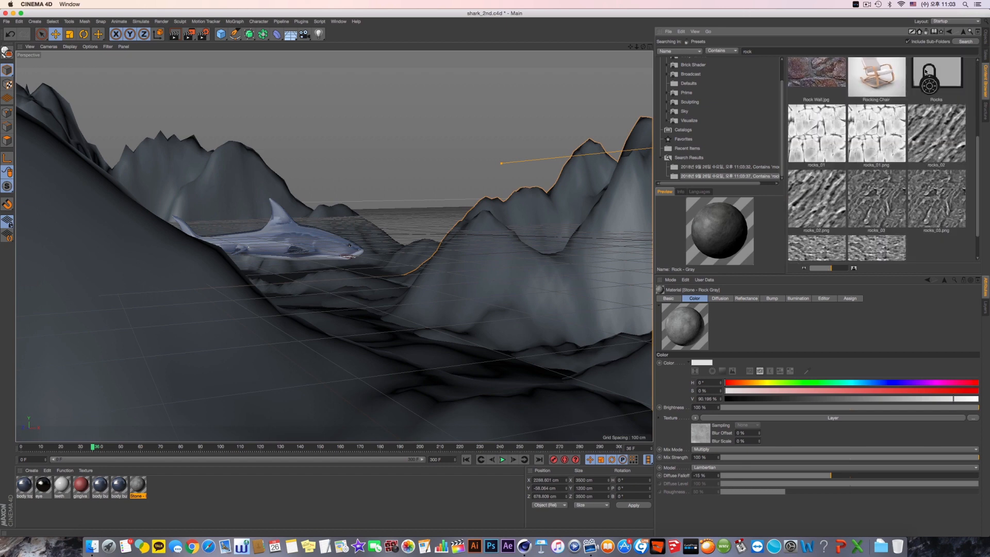
{"action": "double_click", "coordinate": [892, 150]}
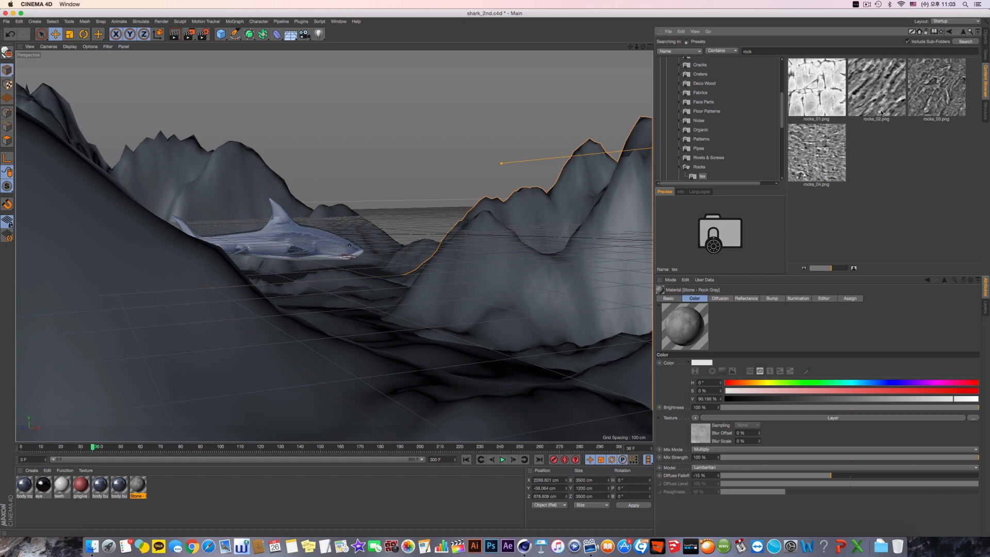
{"action": "left_click", "coordinate": [796, 50]}
{"action": "type", "text": "mt"}
{"action": "key", "text": "Return"}
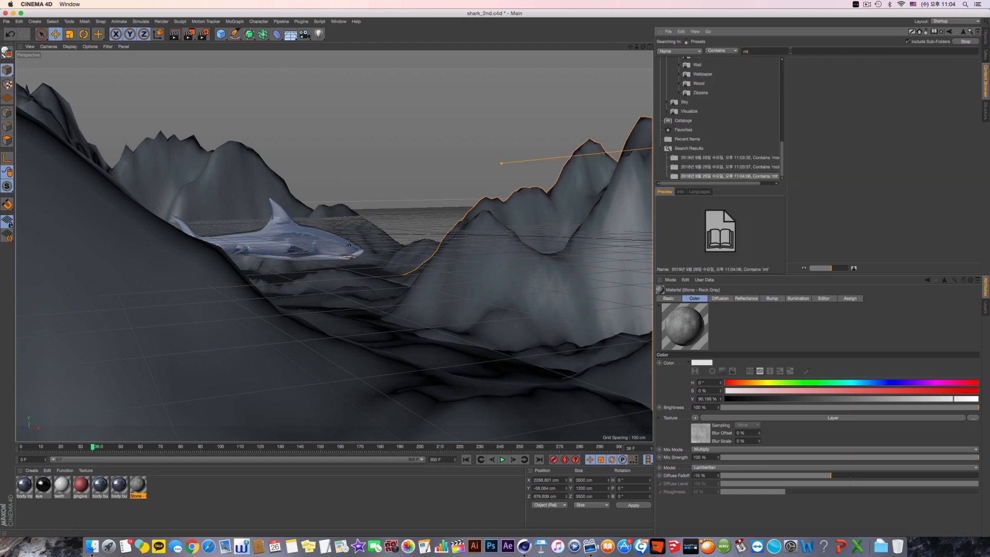
Step: Search the content presets for rocks and open the Rocks folder to check its textures
{"action": "left_click", "coordinate": [791, 51]}
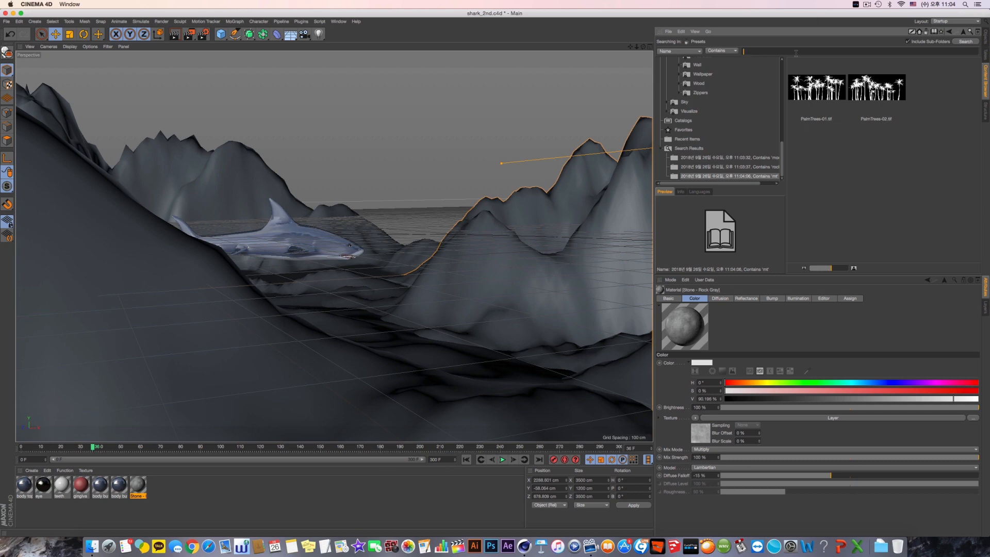
{"action": "type", "text": "rocks"}
{"action": "key", "text": "Return"}
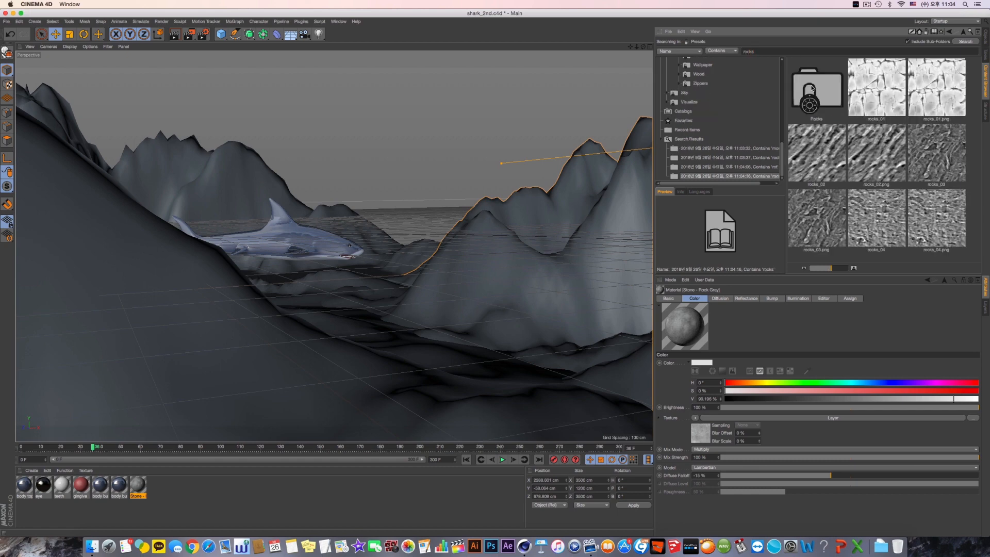
{"action": "double_click", "coordinate": [814, 88]}
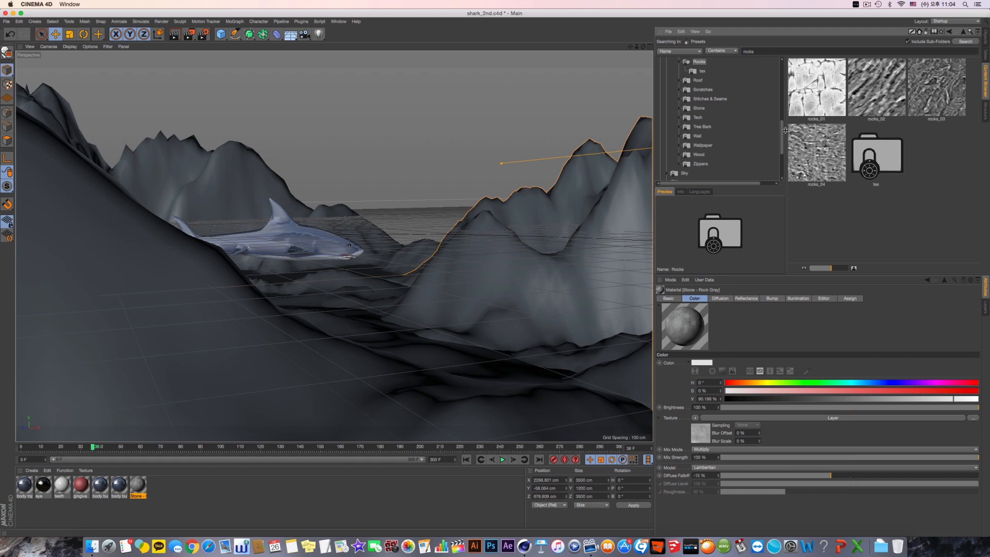
{"action": "scroll", "coordinate": [749, 113], "scroll_direction": "up", "scroll_amount": 3}
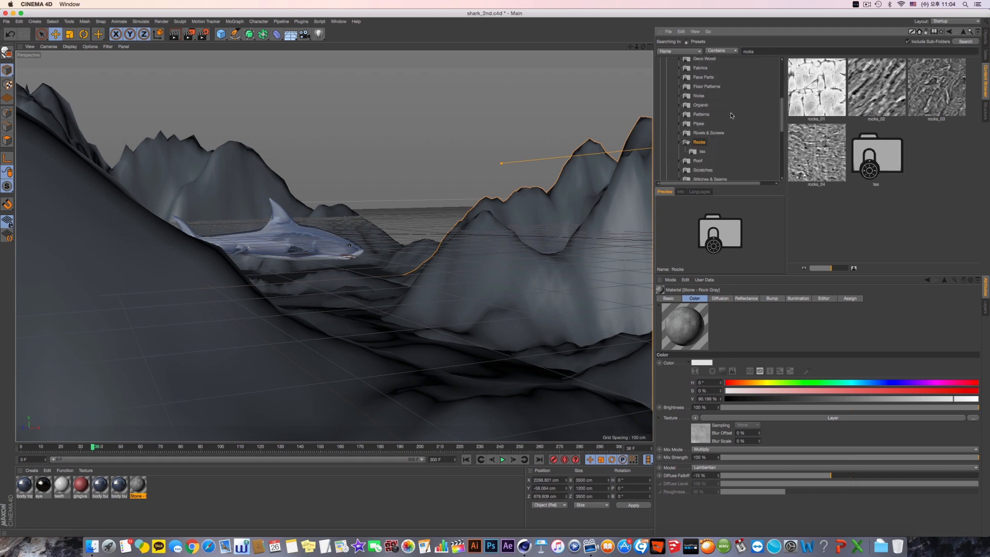
{"action": "scroll", "coordinate": [731, 115], "scroll_direction": "down", "scroll_amount": 1}
{"action": "scroll", "coordinate": [732, 116], "scroll_direction": "down", "scroll_amount": 3}
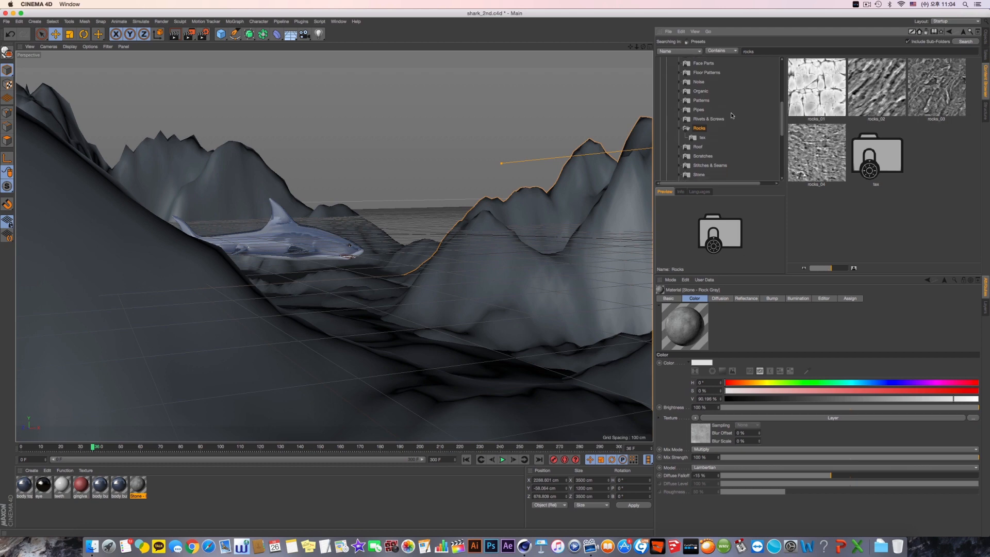
Step: Search the content presets for stone and look through the materials found
{"action": "double_click", "coordinate": [770, 49]}
{"action": "type", "text": "stone"}
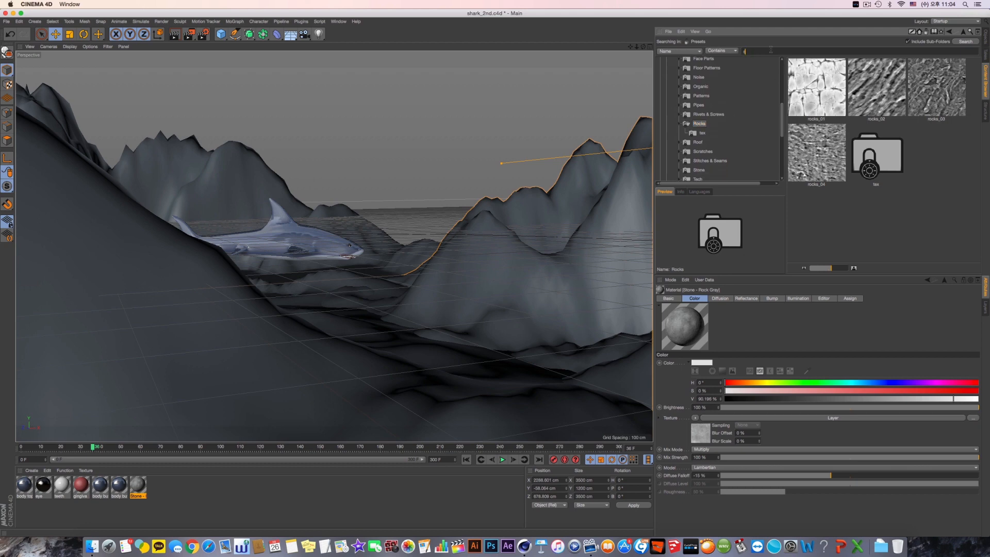
{"action": "key", "text": "Return"}
{"action": "scroll", "coordinate": [867, 138], "scroll_direction": "down", "scroll_amount": 5}
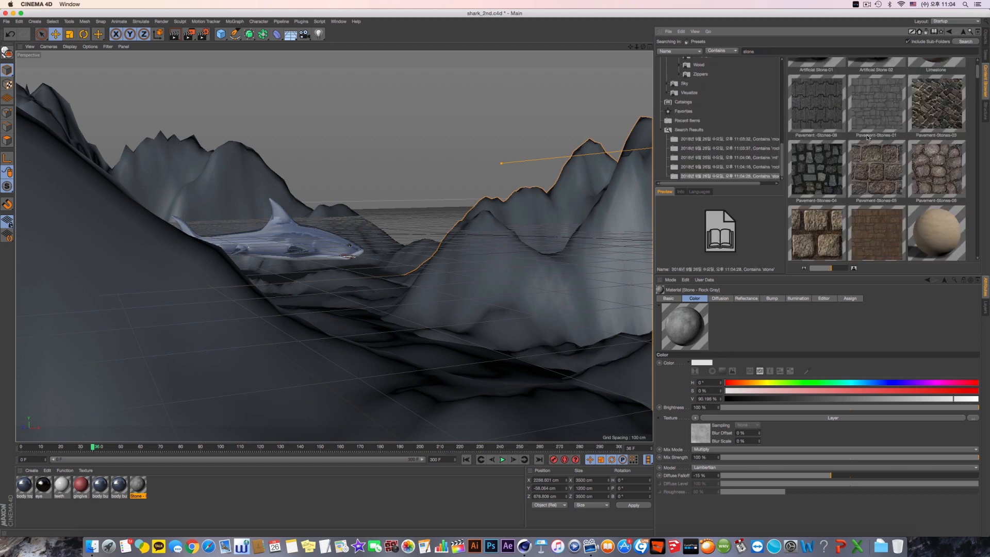
{"action": "scroll", "coordinate": [866, 138], "scroll_direction": "down", "scroll_amount": 8}
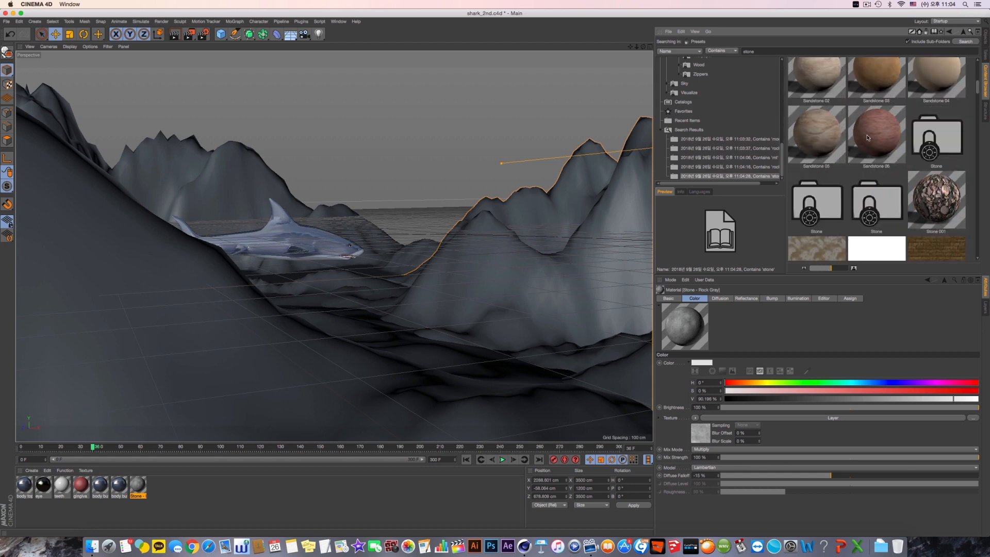
{"action": "scroll", "coordinate": [867, 137], "scroll_direction": "down", "scroll_amount": 10}
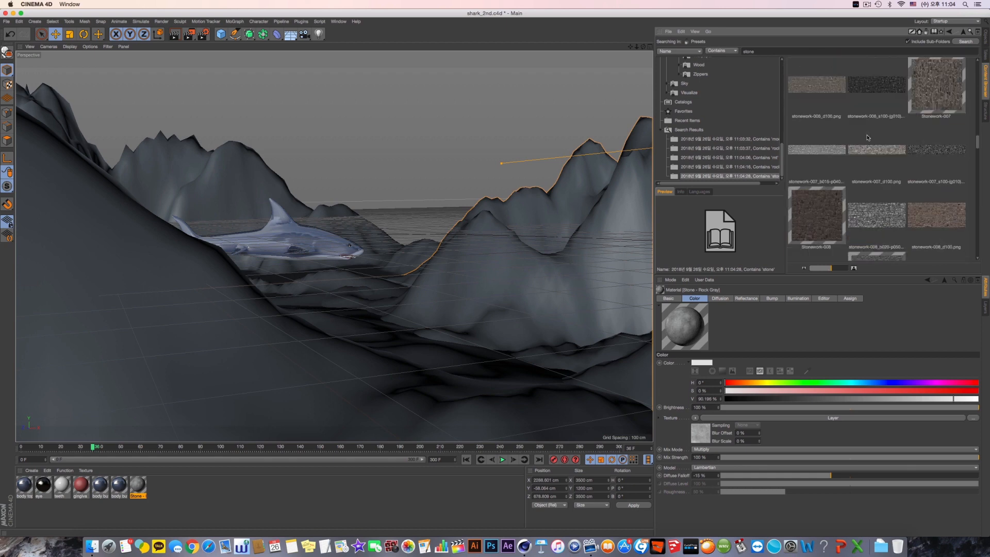
{"action": "scroll", "coordinate": [866, 138], "scroll_direction": "up", "scroll_amount": 15}
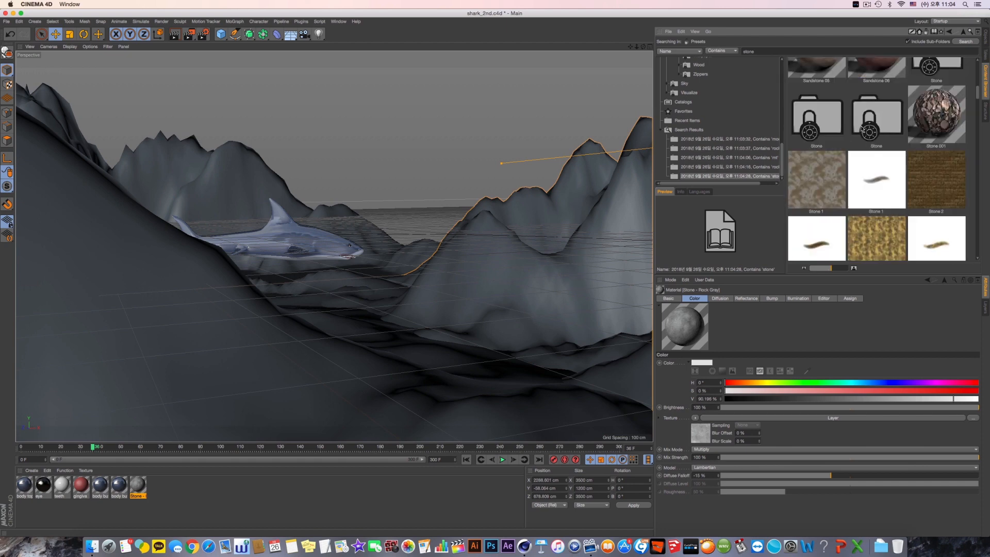
Step: Check the contents of two Stone preset folders from the results, returning to the search list after each
{"action": "double_click", "coordinate": [823, 126]}
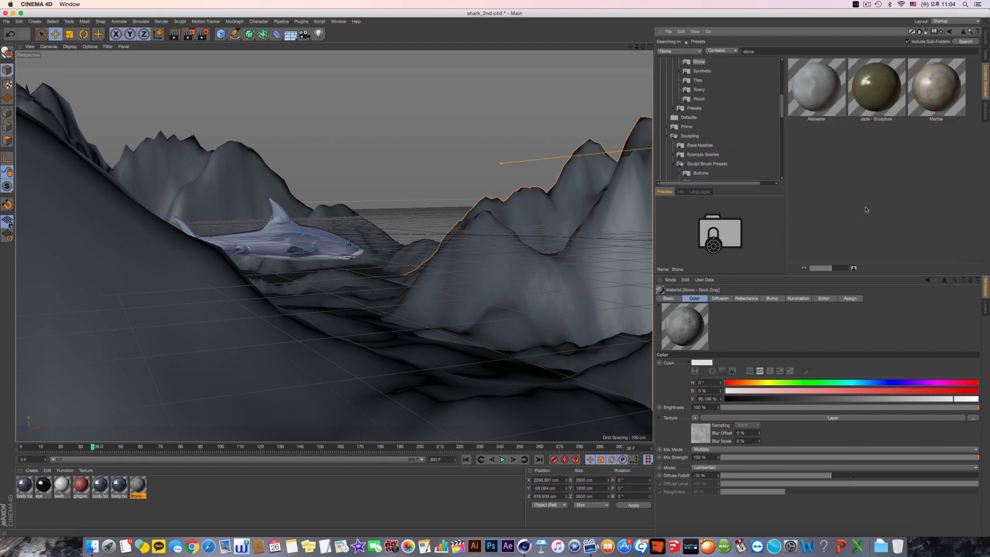
{"action": "left_click", "coordinate": [947, 33]}
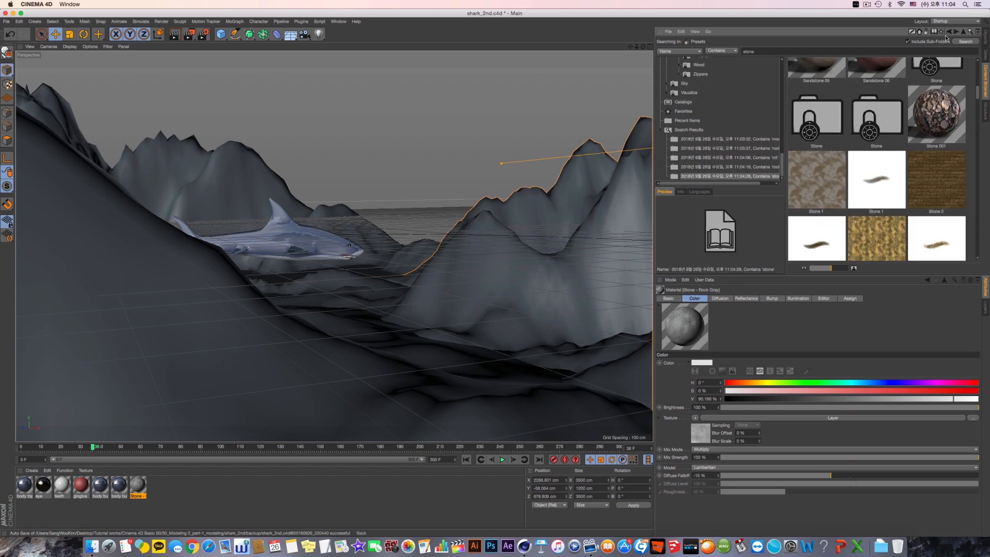
{"action": "double_click", "coordinate": [885, 121]}
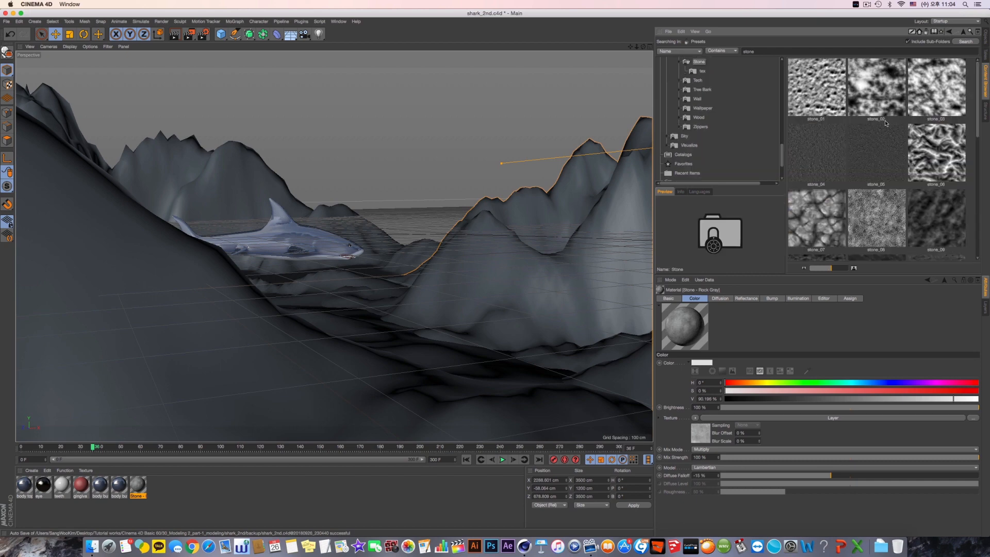
{"action": "left_click", "coordinate": [948, 35]}
Step: Open the remaining Stone folder in the results and examine its rock, marble and granite materials
{"action": "scroll", "coordinate": [859, 154], "scroll_direction": "down", "scroll_amount": 5}
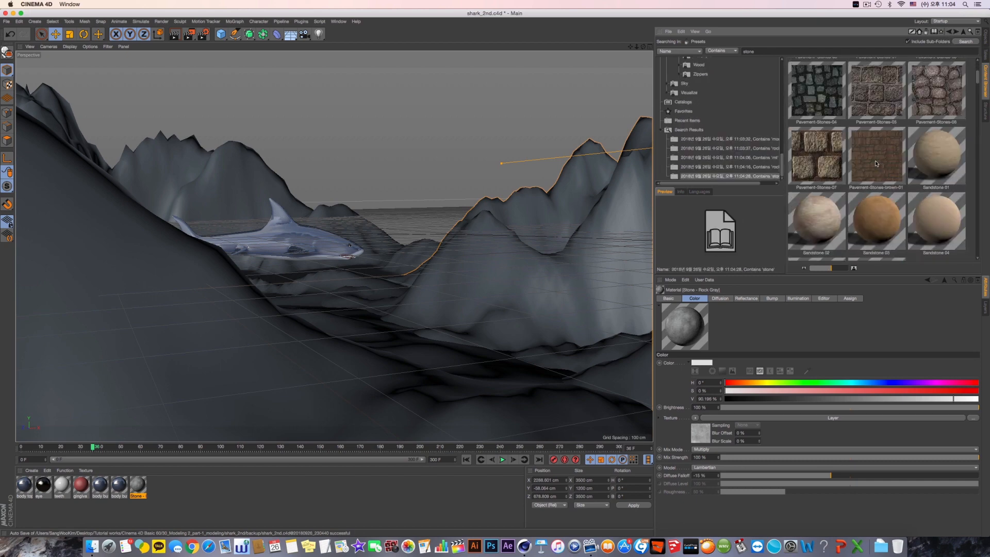
{"action": "scroll", "coordinate": [875, 164], "scroll_direction": "down", "scroll_amount": 2}
{"action": "double_click", "coordinate": [936, 221]}
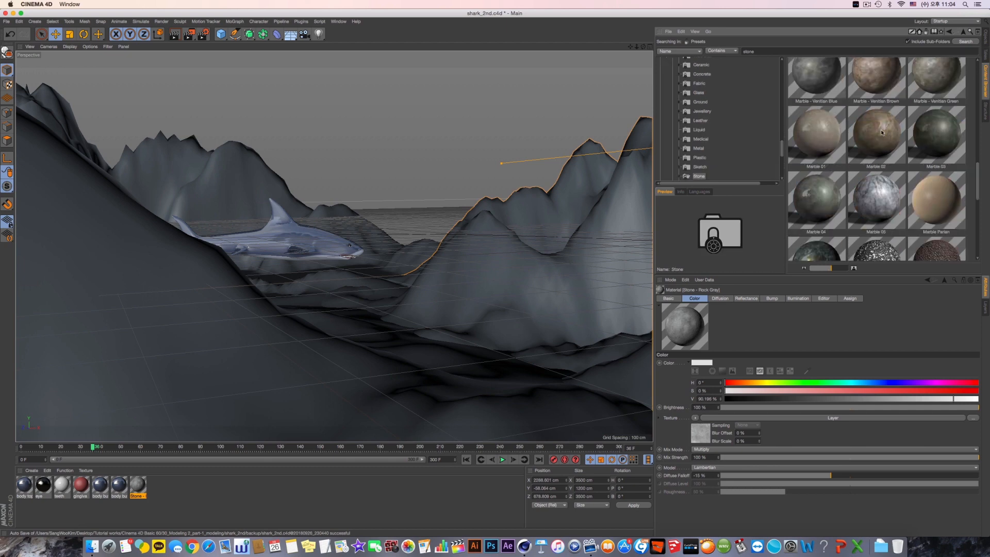
{"action": "scroll", "coordinate": [884, 134], "scroll_direction": "down", "scroll_amount": 5}
{"action": "scroll", "coordinate": [879, 145], "scroll_direction": "up", "scroll_amount": 5}
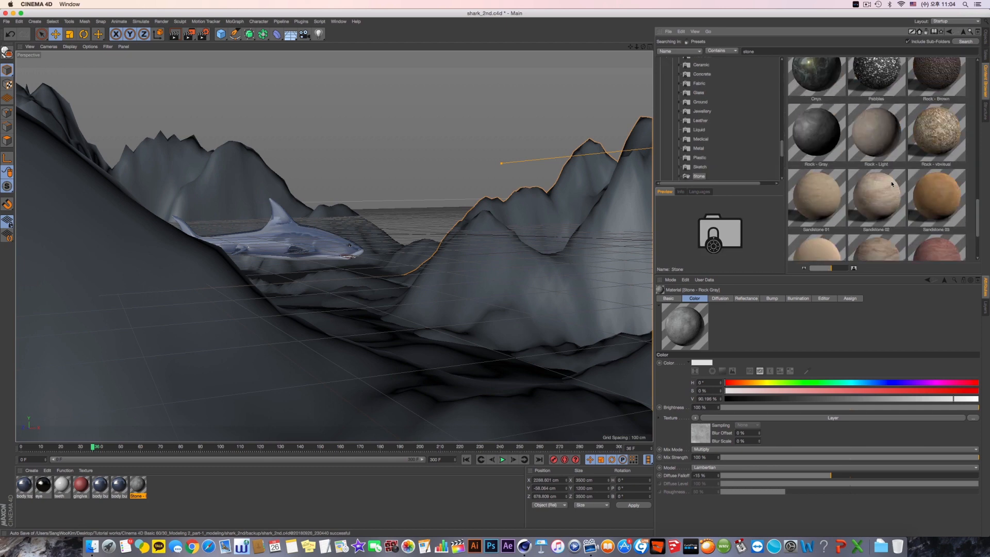
{"action": "scroll", "coordinate": [891, 183], "scroll_direction": "up", "scroll_amount": 4}
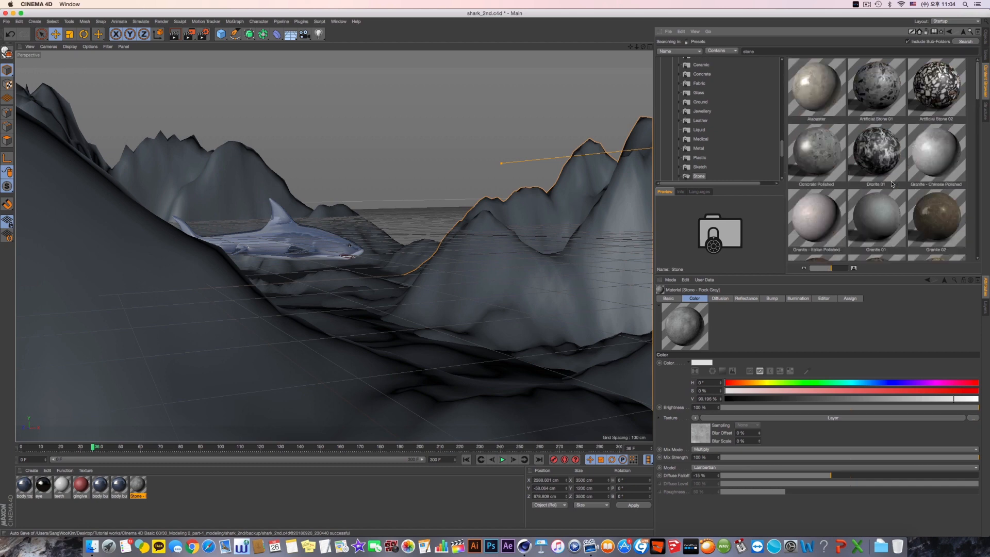
{"action": "scroll", "coordinate": [892, 183], "scroll_direction": "down", "scroll_amount": 3}
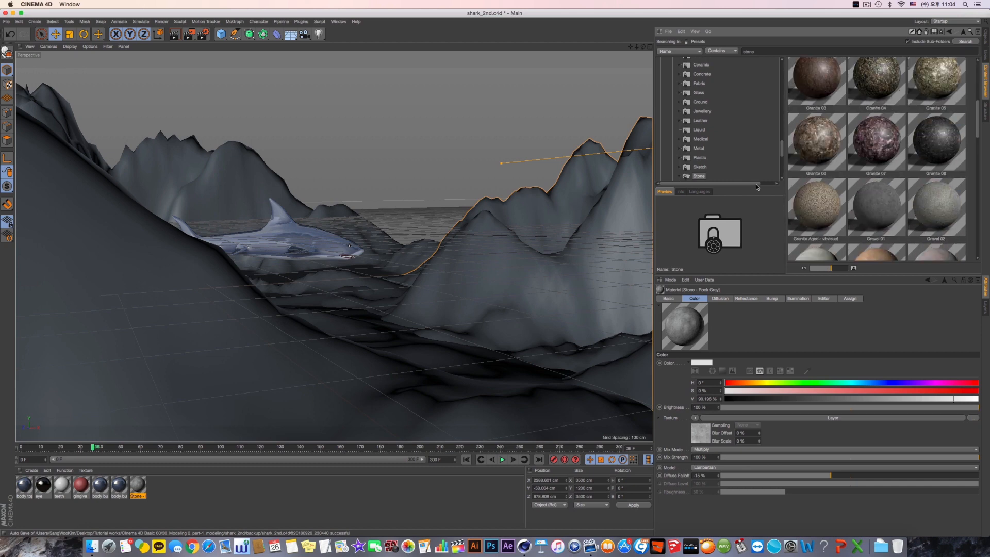
Step: Apply the Stone - Rock Gray material to the foreground terrain, preview the render, and move its texture tag to Landscape Group
{"action": "left_click_drag", "start_coordinate": [138, 485], "coordinate": [84, 272]}
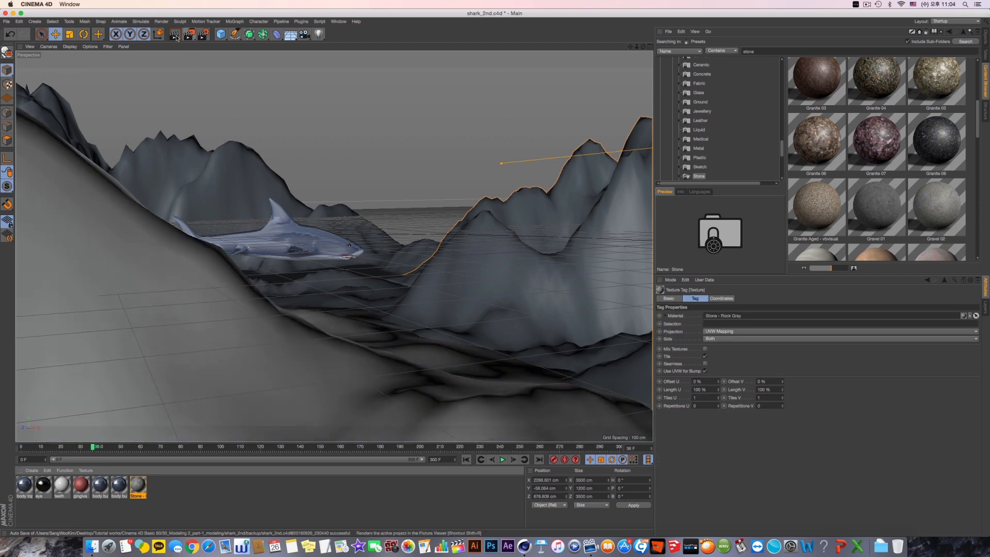
{"action": "left_click", "coordinate": [176, 37]}
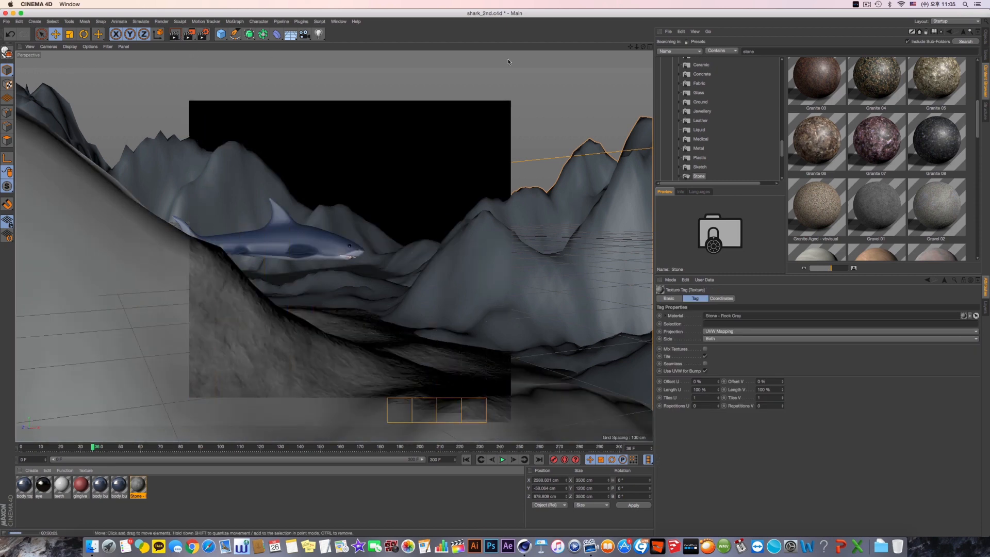
{"action": "left_click", "coordinate": [986, 37]}
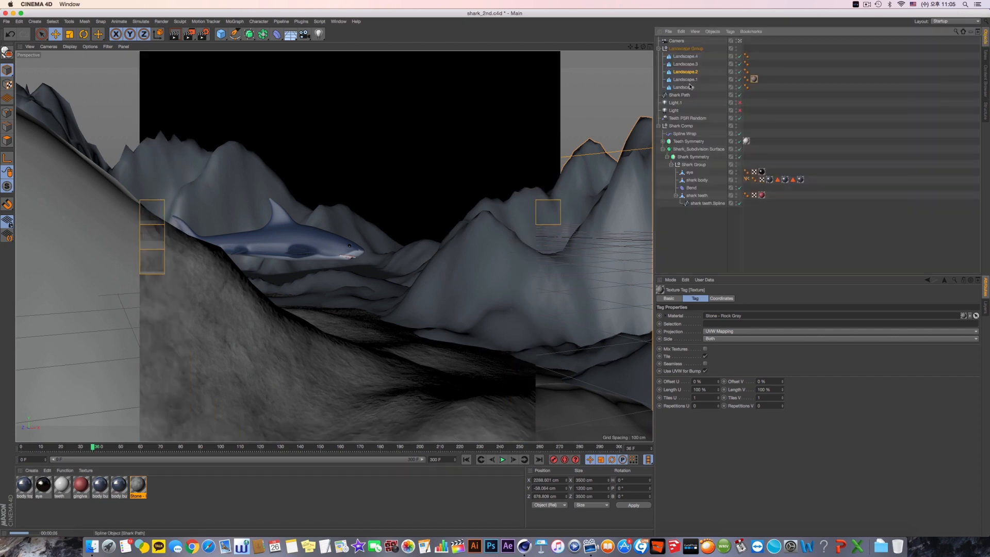
{"action": "left_click_drag", "start_coordinate": [754, 79], "coordinate": [746, 48]}
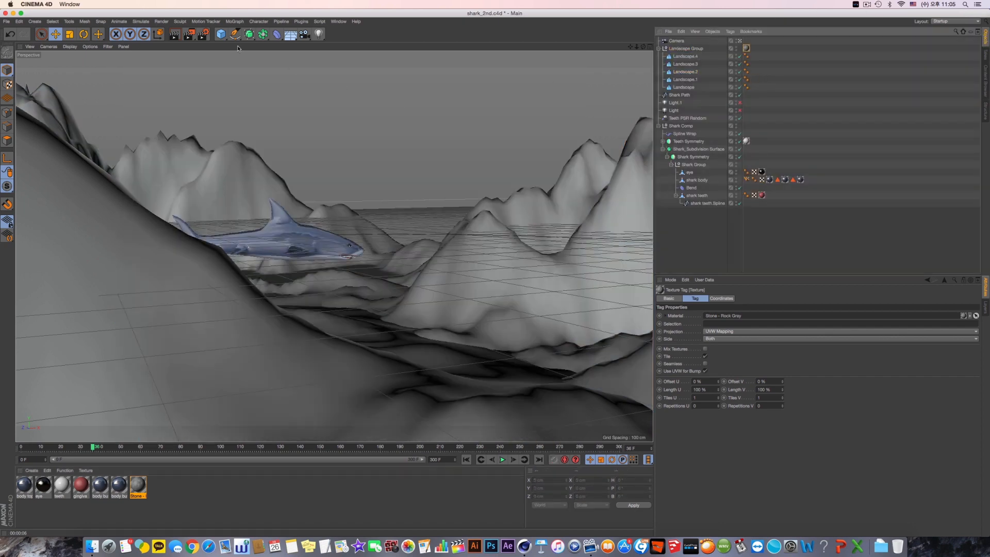
{"action": "left_click", "coordinate": [185, 37]}
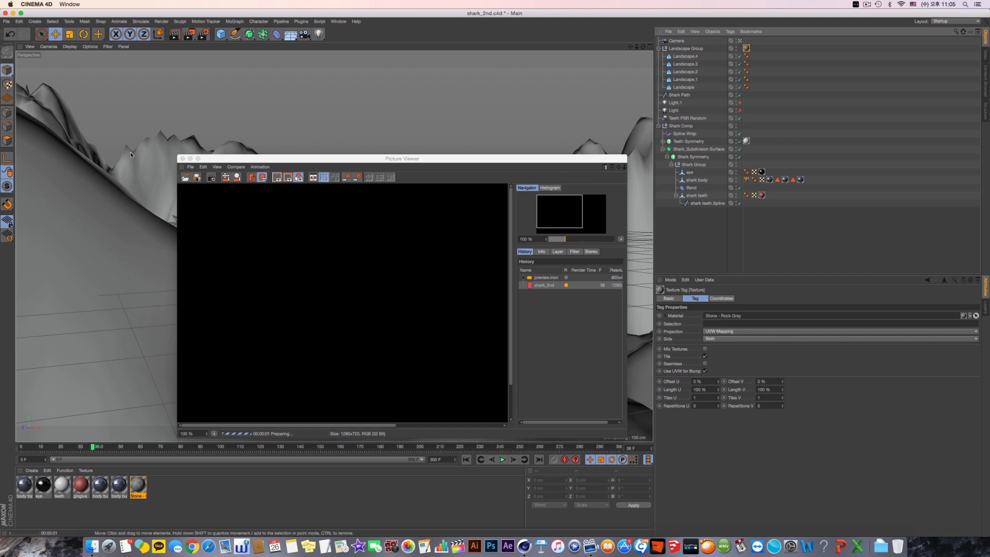
{"action": "left_click", "coordinate": [182, 158]}
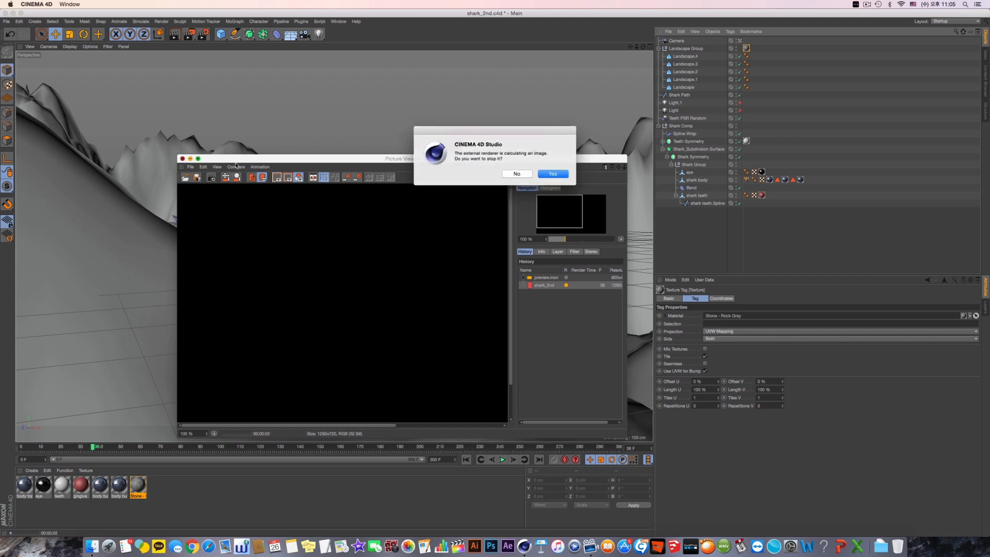
{"action": "left_click", "coordinate": [560, 176]}
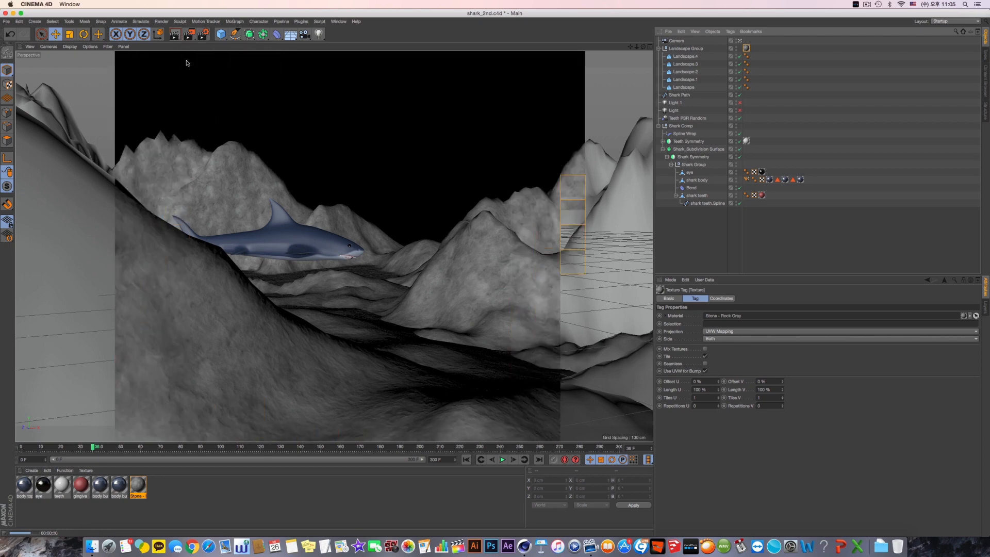
Step: Enable Light.1 and Light and render a preview of the camera view
{"action": "left_click", "coordinate": [740, 106]}
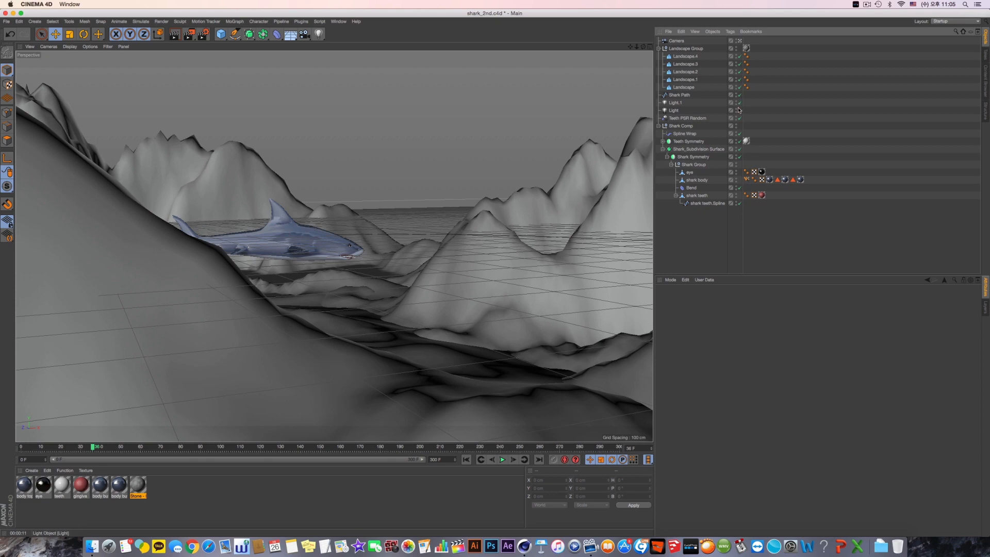
{"action": "left_click", "coordinate": [739, 110]}
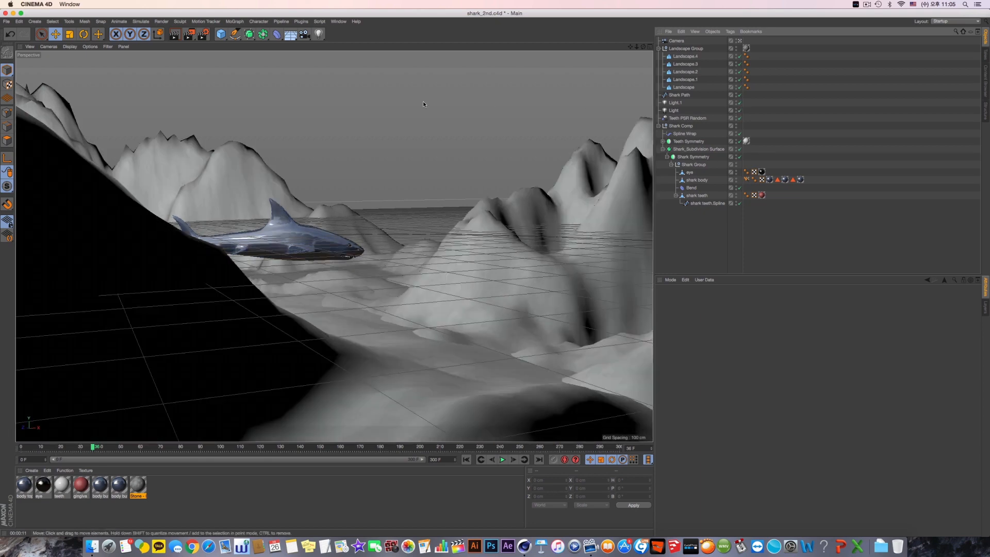
{"action": "left_click", "coordinate": [175, 39]}
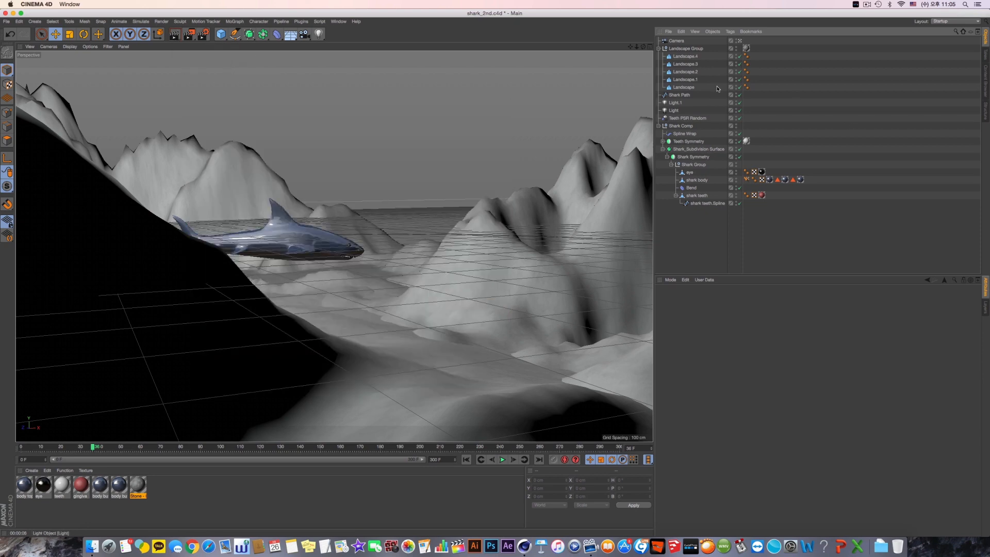
Step: Delete Light.1 and Light, and add a new default light to the scene
{"action": "left_click_drag", "start_coordinate": [693, 104], "coordinate": [675, 112]}
{"action": "key", "text": "Delete"}
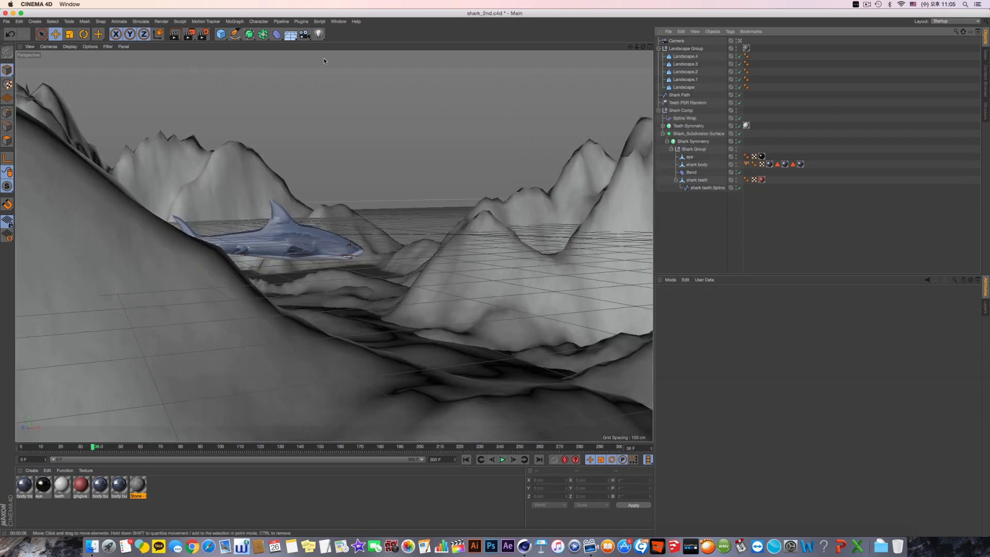
{"action": "left_click", "coordinate": [318, 35]}
{"action": "middle_click", "coordinate": [398, 144]}
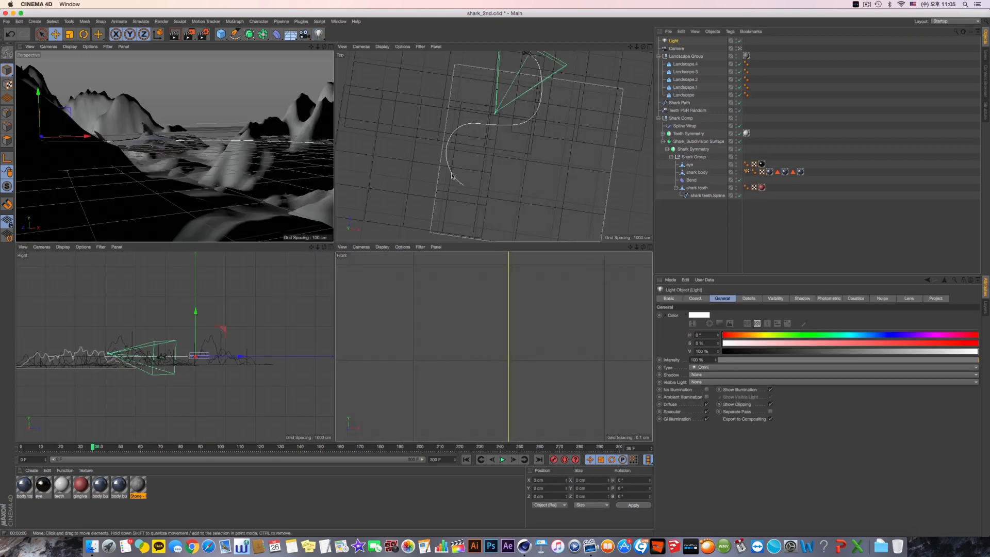
Step: Move the new light high above the terrain, at about X 188 cm and Z -2190 cm, and preview the render in perspective
{"action": "scroll", "coordinate": [452, 175], "scroll_direction": "down", "scroll_amount": 3}
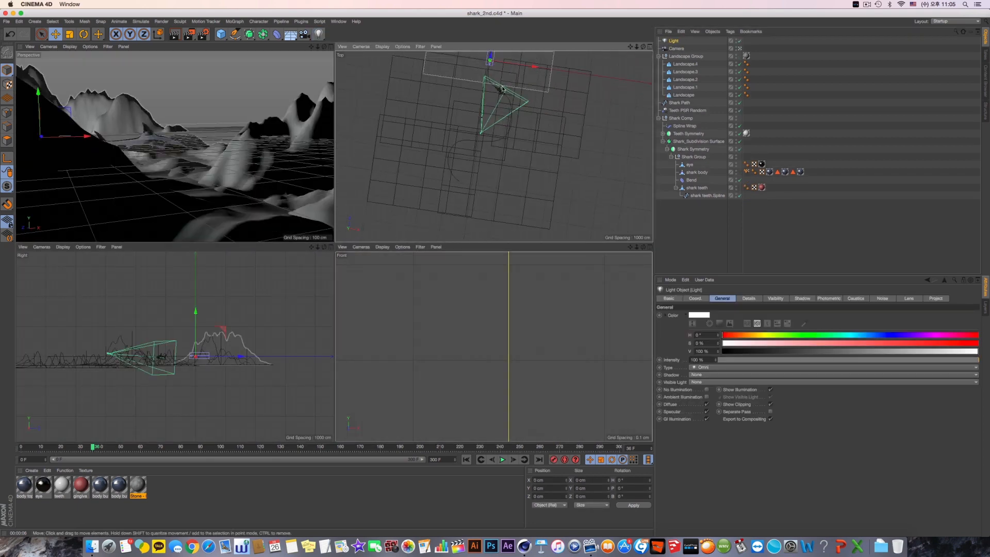
{"action": "left_click_drag", "start_coordinate": [508, 64], "coordinate": [508, 88]}
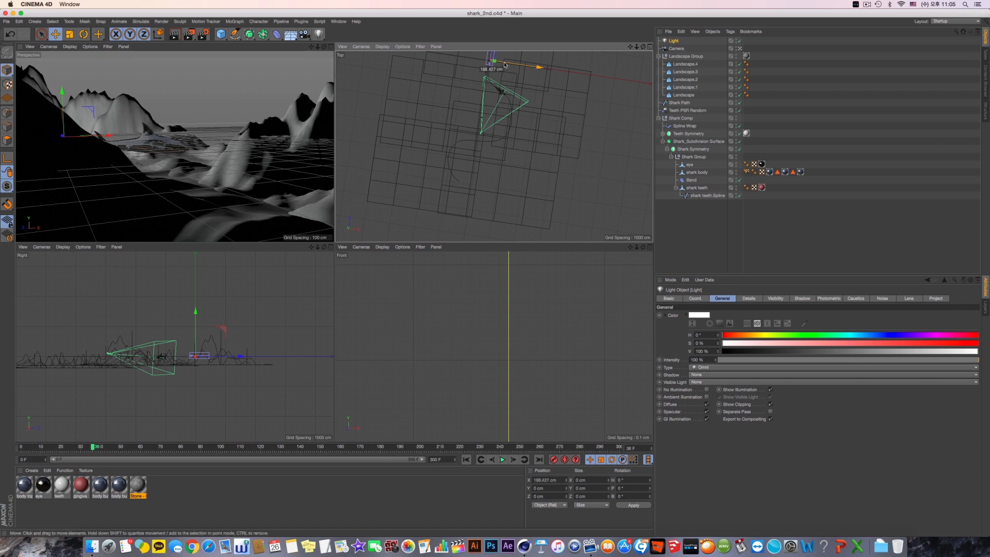
{"action": "left_click_drag", "start_coordinate": [494, 56], "coordinate": [488, 127]}
{"action": "left_click_drag", "start_coordinate": [134, 350], "coordinate": [159, 258]}
{"action": "left_click_drag", "start_coordinate": [132, 108], "coordinate": [132, 87]}
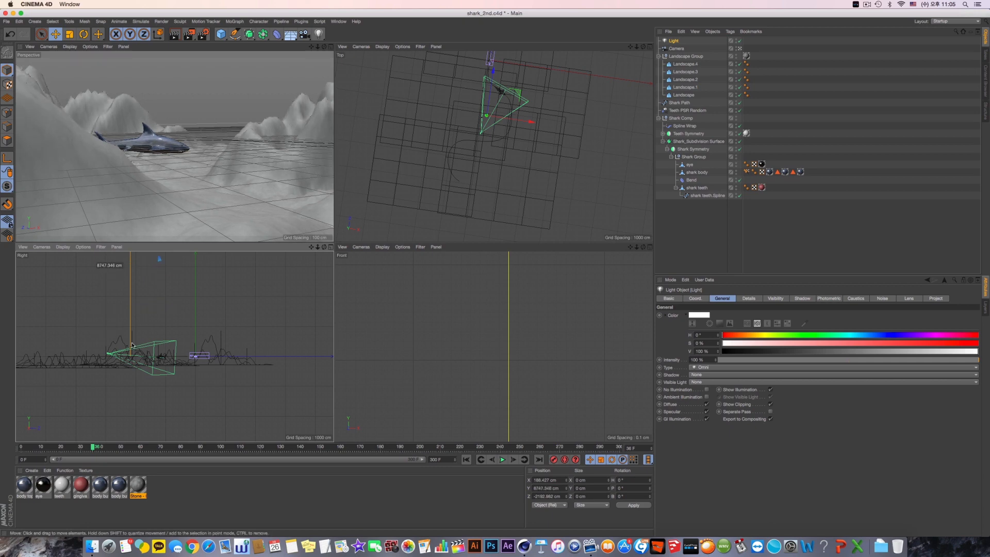
{"action": "scroll", "coordinate": [157, 296], "scroll_direction": "down", "scroll_amount": 5}
{"action": "middle_click", "coordinate": [204, 118]}
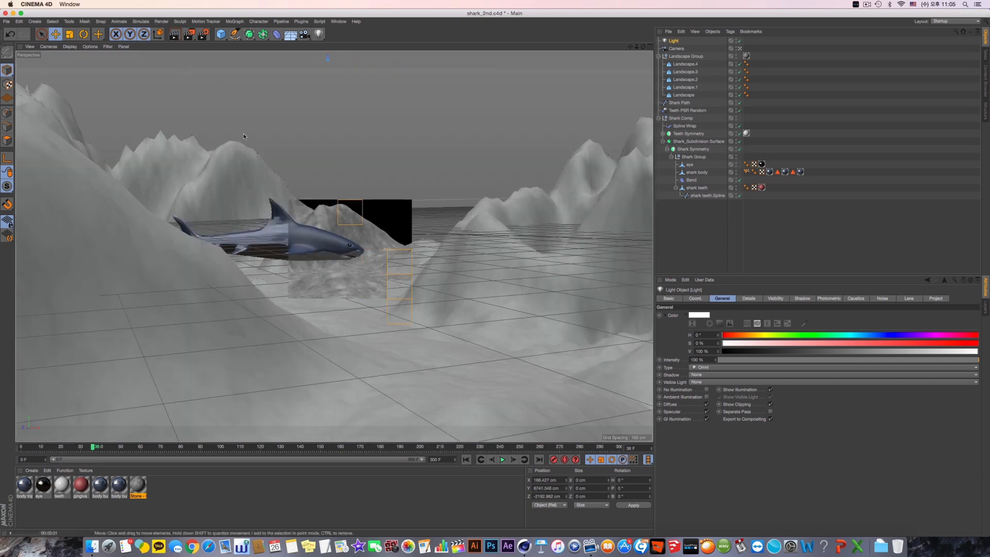
{"action": "left_click", "coordinate": [699, 50]}
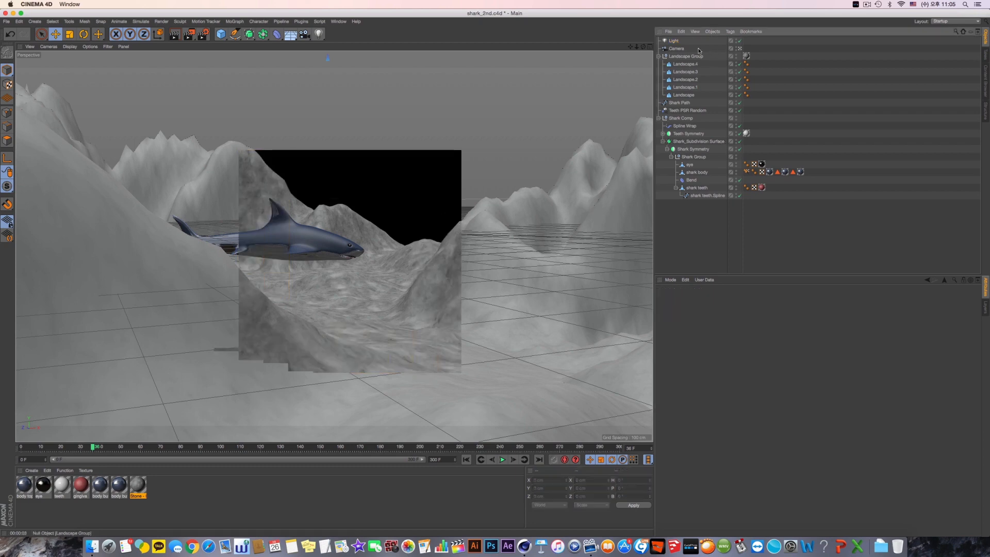
Step: Give Light soft shadow maps with a 1250x1250 shadow map and a sample radius of 8, and preview the render
{"action": "left_click", "coordinate": [675, 41]}
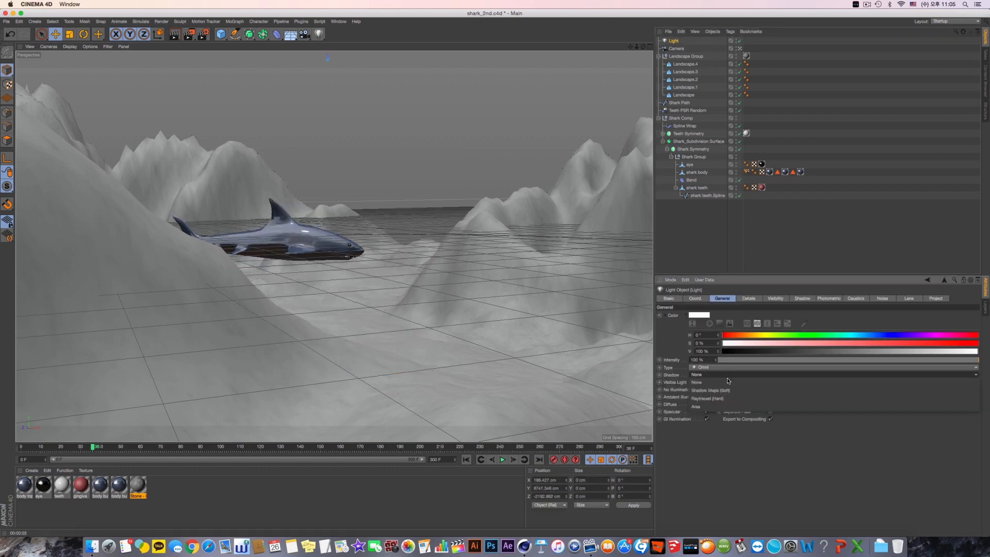
{"action": "left_click", "coordinate": [735, 374]}
{"action": "left_click", "coordinate": [728, 391]}
{"action": "left_click", "coordinate": [800, 299]}
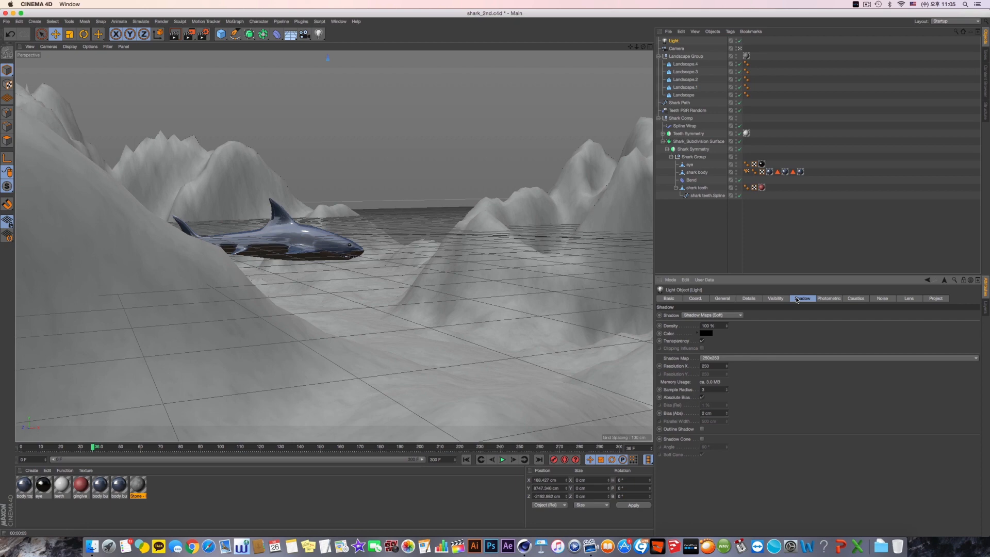
{"action": "left_click", "coordinate": [746, 358]}
{"action": "left_click", "coordinate": [721, 388]}
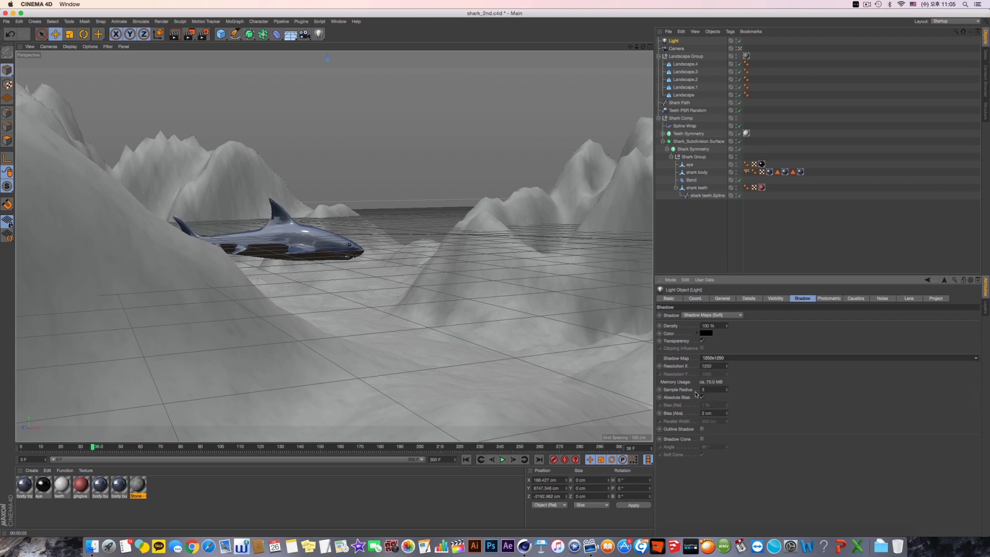
{"action": "left_click_drag", "start_coordinate": [708, 391], "coordinate": [636, 399]}
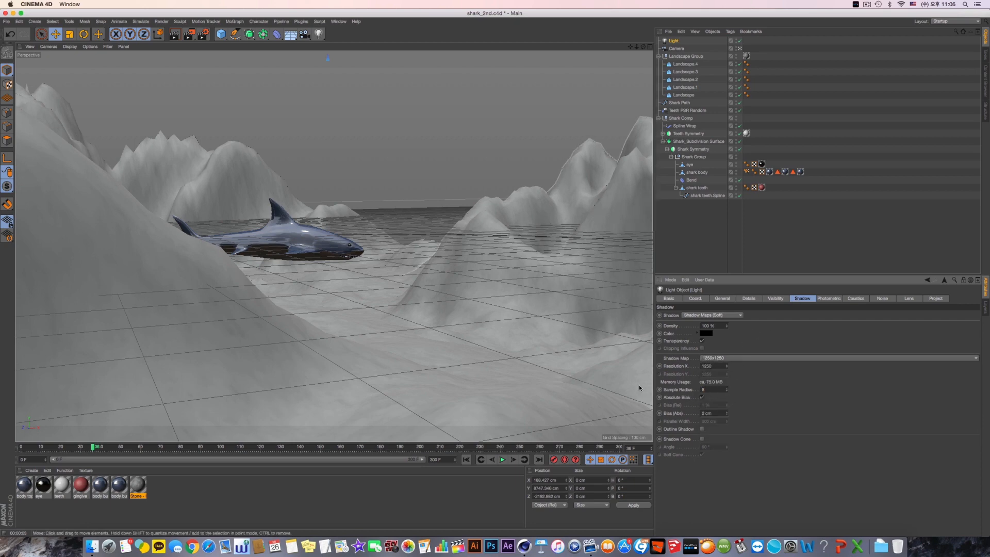
{"action": "key", "text": "super+r"}
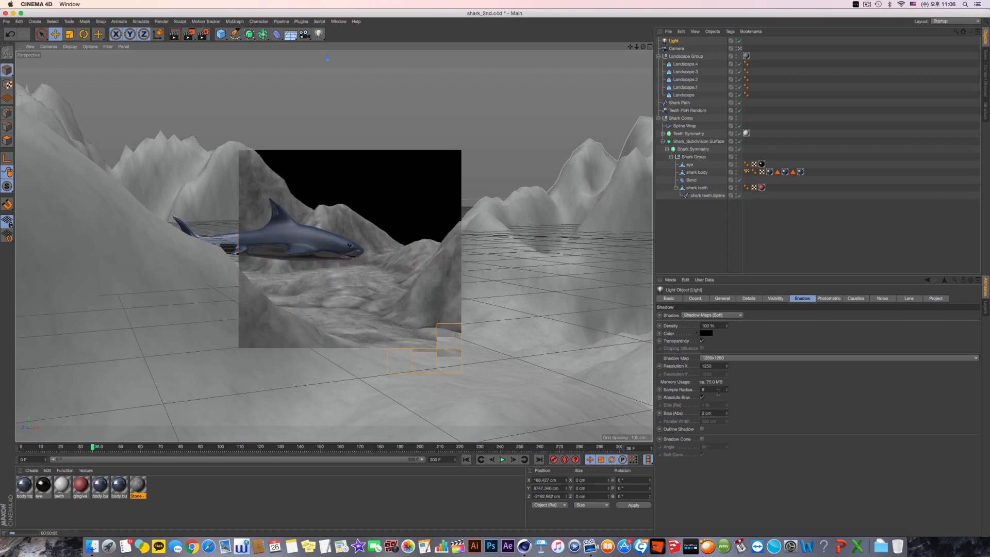
Step: Set the light's shadow map resolution to 1500 and preview the render in the perspective view
{"action": "left_click", "coordinate": [715, 366]}
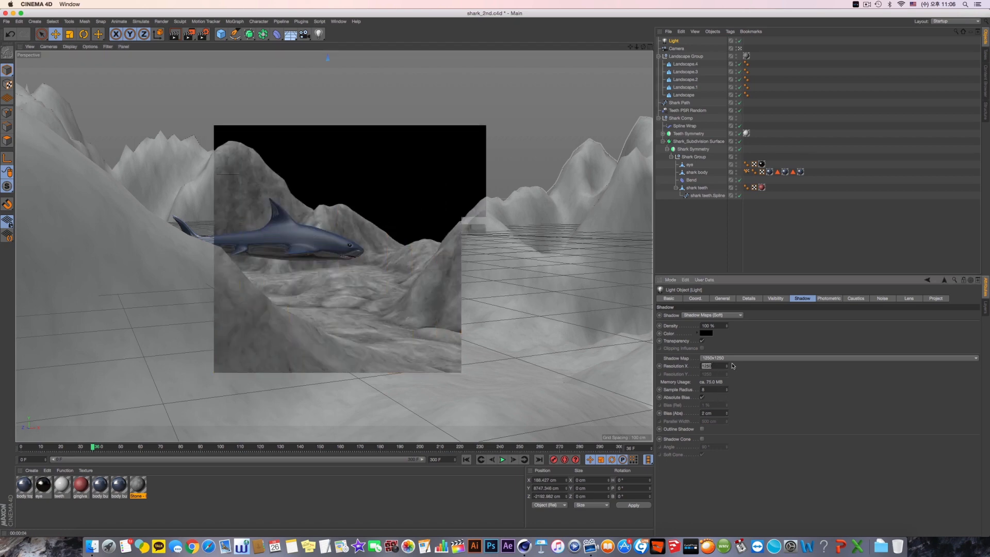
{"action": "type", "text": "1500"}
{"action": "key", "text": "Return"}
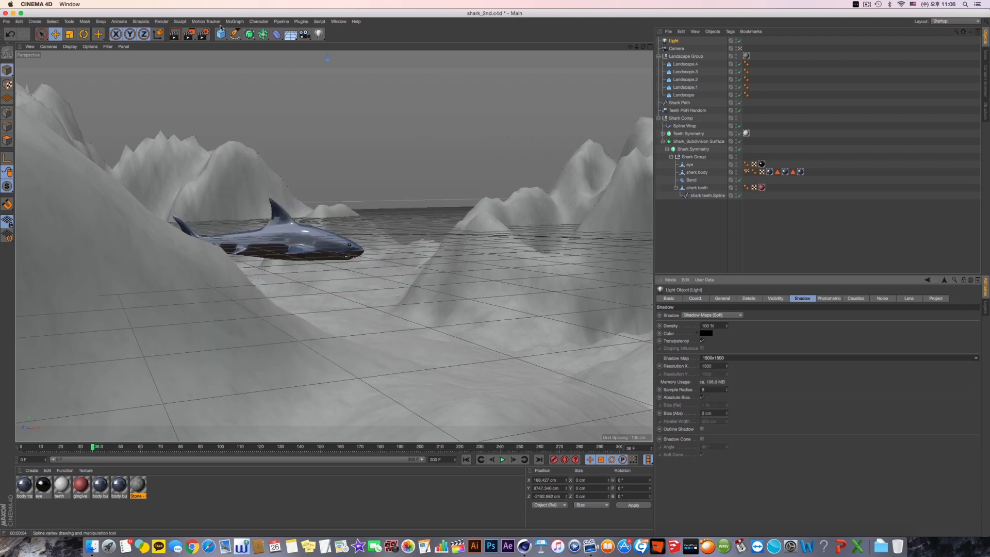
{"action": "left_click", "coordinate": [180, 37]}
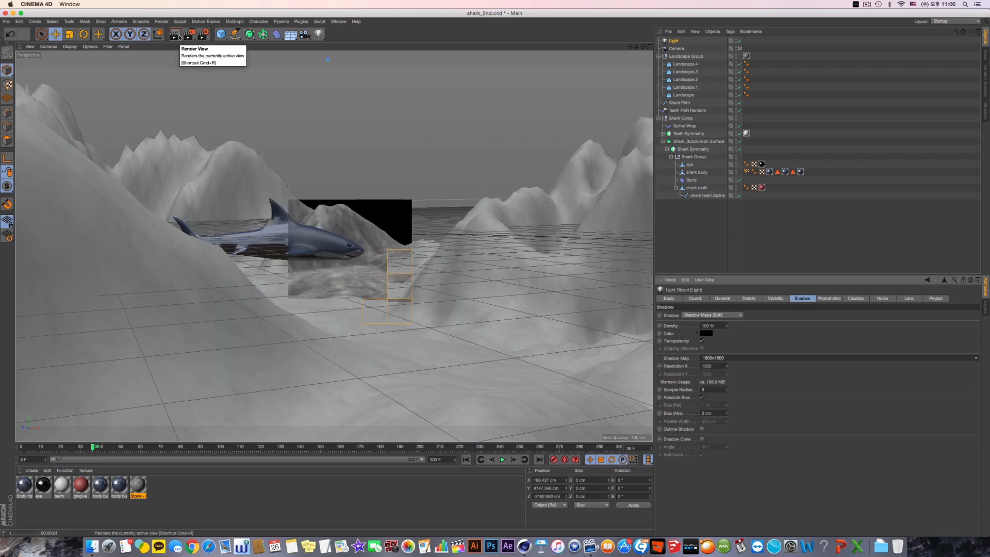
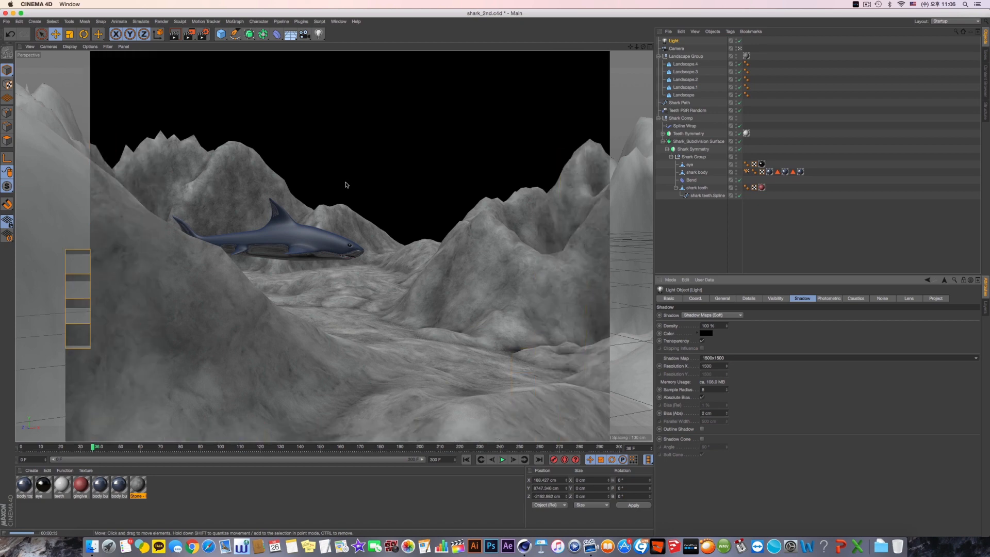
Step: Move the light horizontally to about X 640 cm and Z -1260 cm, and preview the render in perspective
{"action": "middle_click", "coordinate": [347, 186]}
{"action": "middle_click", "coordinate": [475, 124]}
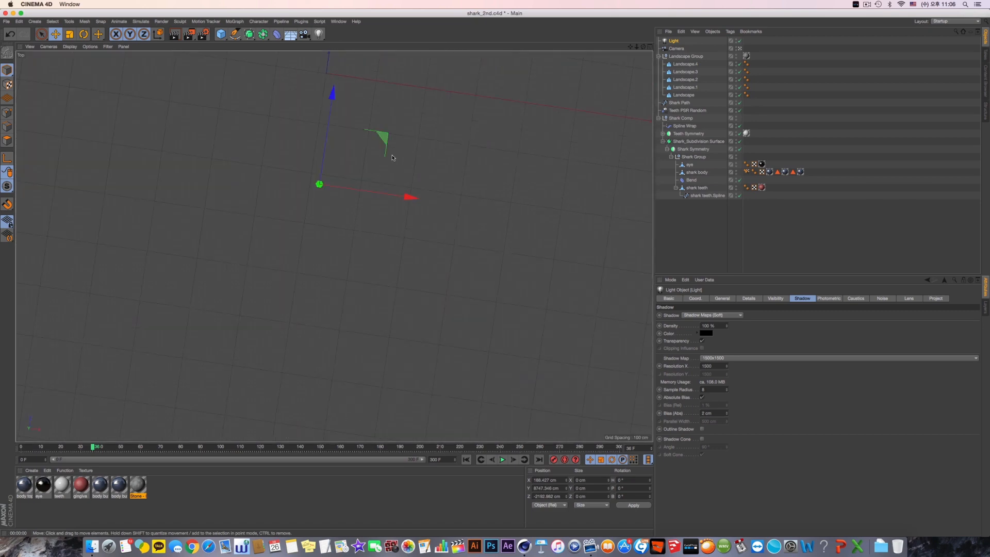
{"action": "left_click_drag", "start_coordinate": [368, 152], "coordinate": [397, 111]}
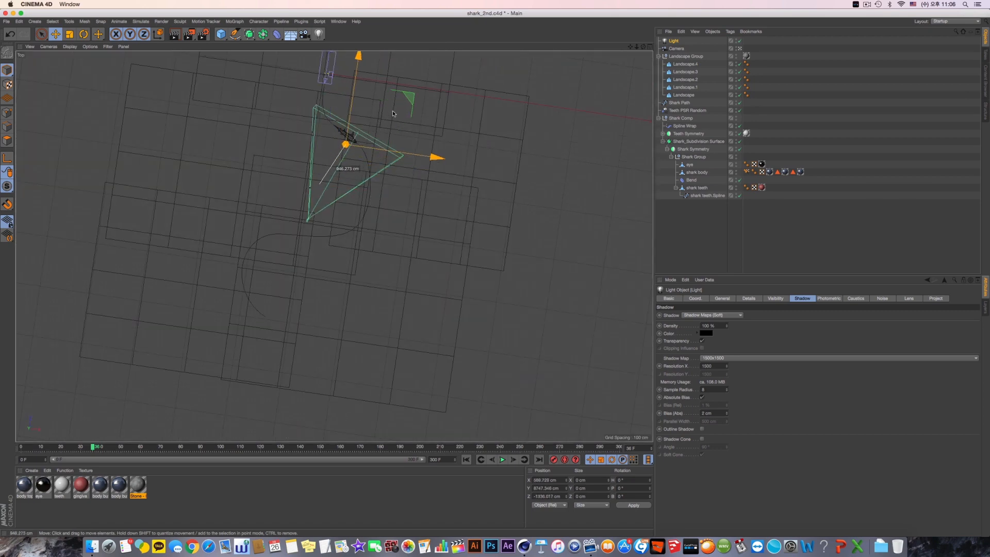
{"action": "middle_click", "coordinate": [397, 110]}
{"action": "middle_click", "coordinate": [197, 70]}
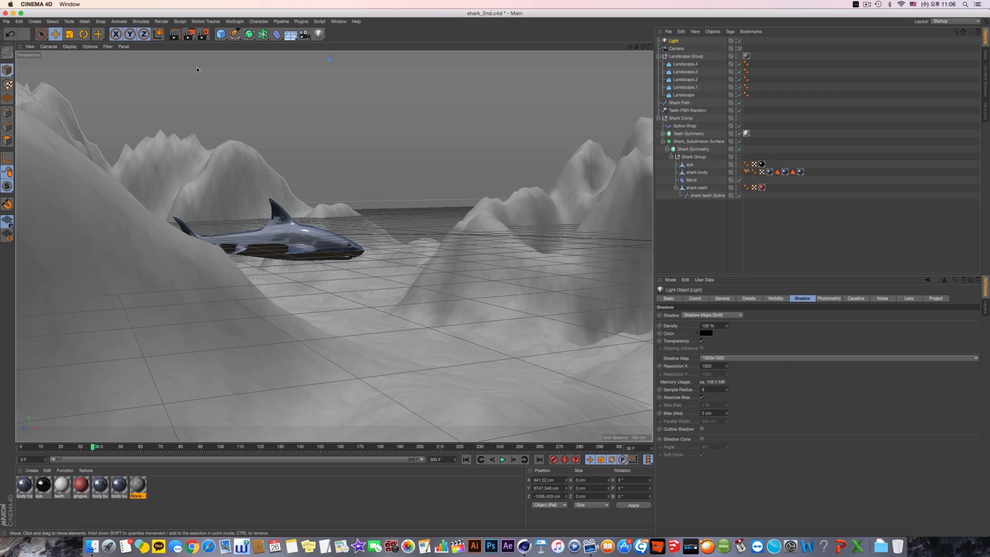
{"action": "left_click", "coordinate": [175, 34]}
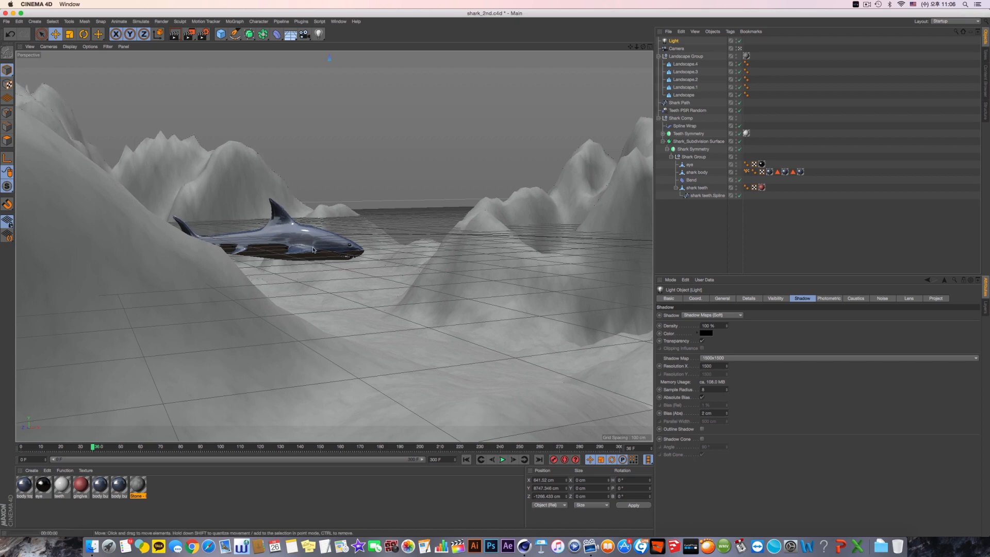
Step: Lower the light to a height of about 2690 cm above the terrain, and preview the render in perspective
{"action": "middle_click", "coordinate": [349, 350]}
{"action": "middle_click", "coordinate": [170, 354]}
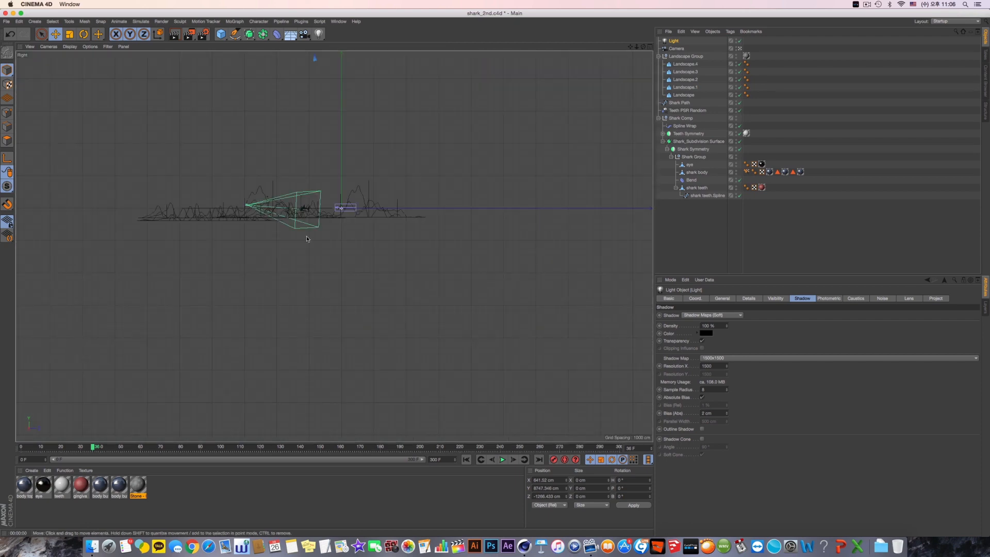
{"action": "middle_click", "coordinate": [321, 101]}
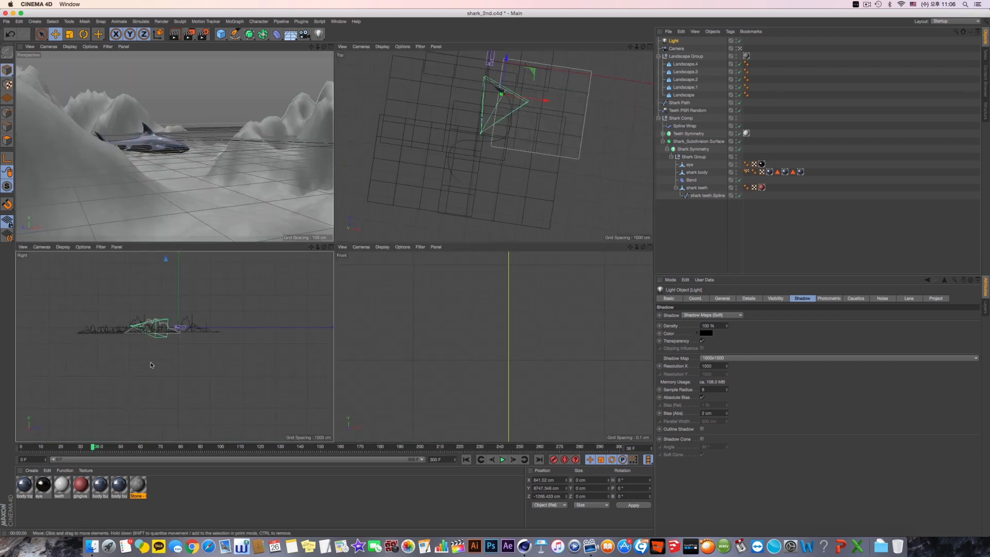
{"action": "middle_click", "coordinate": [204, 324]}
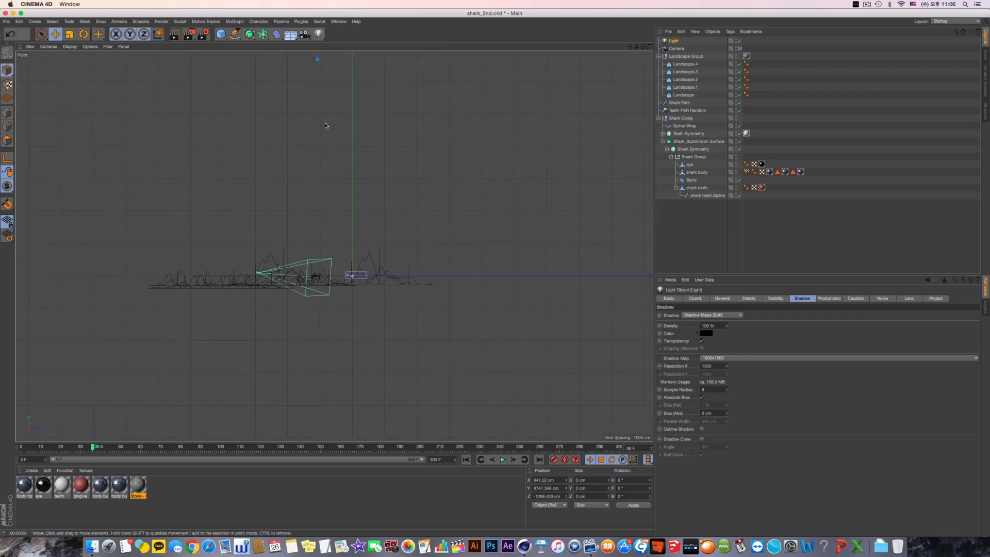
{"action": "middle_click_drag", "start_coordinate": [325, 126], "coordinate": [326, 175], "text": "alt"}
{"action": "scroll", "coordinate": [331, 143], "scroll_direction": "down", "scroll_amount": 2}
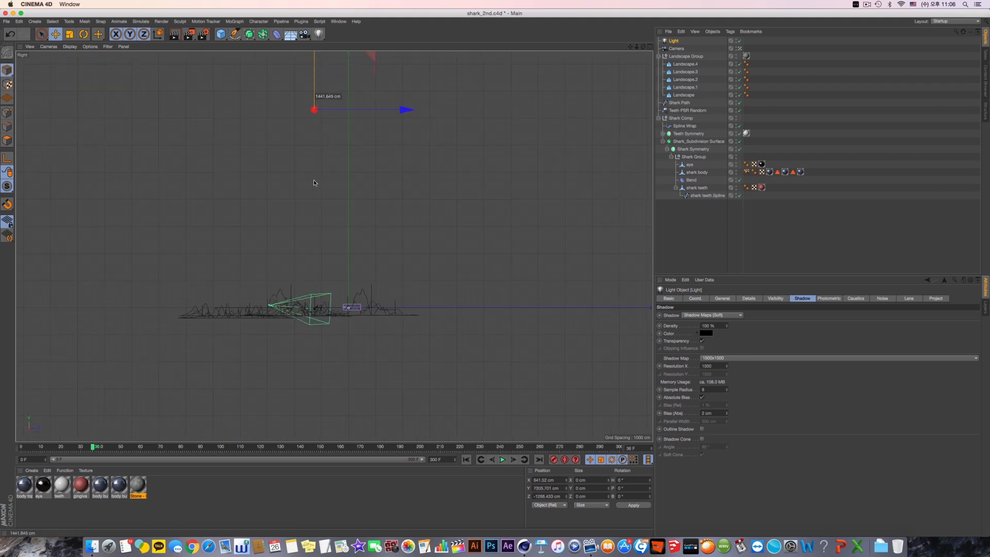
{"action": "left_click_drag", "start_coordinate": [315, 183], "coordinate": [315, 229]}
{"action": "middle_click", "coordinate": [314, 228]}
{"action": "middle_click", "coordinate": [297, 206]}
{"action": "left_click", "coordinate": [175, 36]}
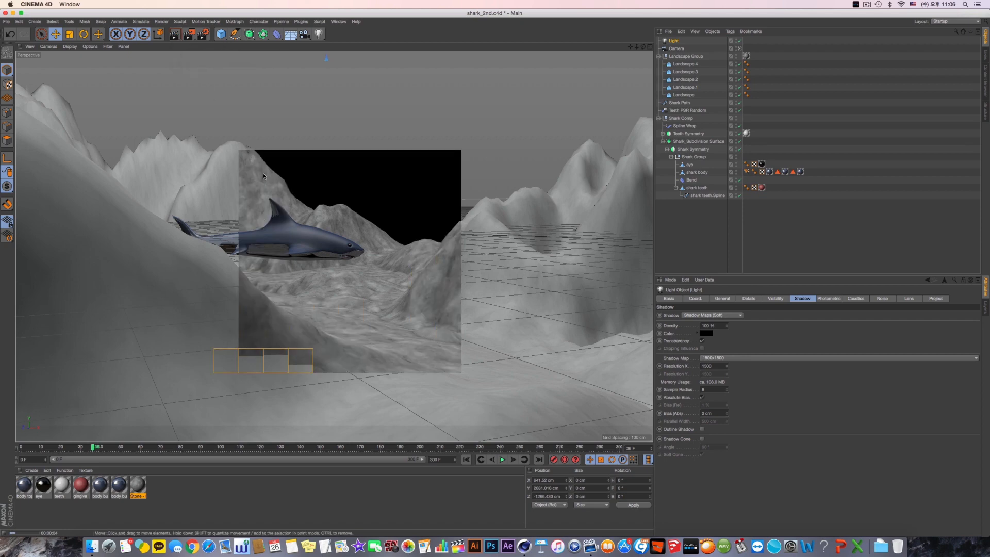
Step: Lower the light further to about Y 997 cm, and preview the render at the current frame and at frame 185
{"action": "middle_click", "coordinate": [276, 203]}
{"action": "middle_click", "coordinate": [238, 274]}
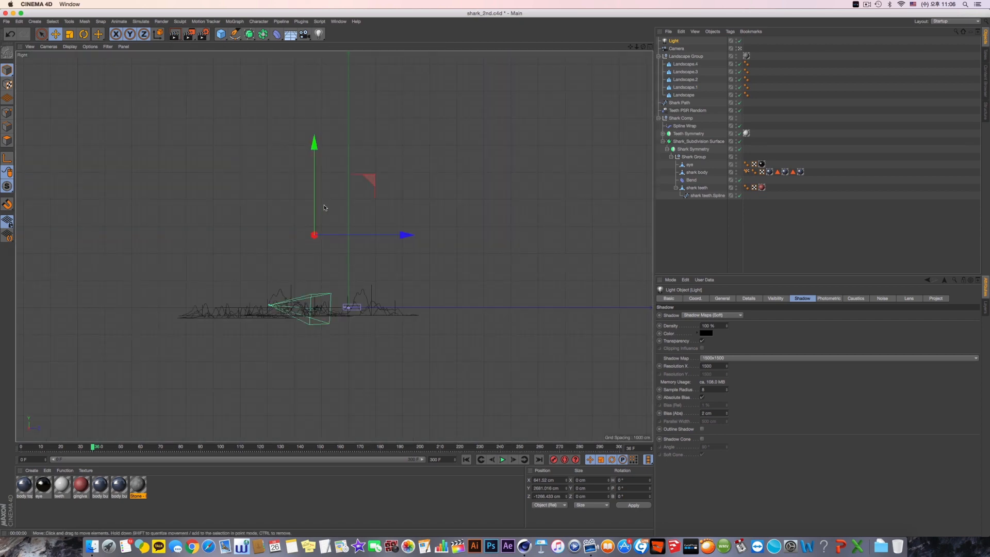
{"action": "middle_click", "coordinate": [317, 258]}
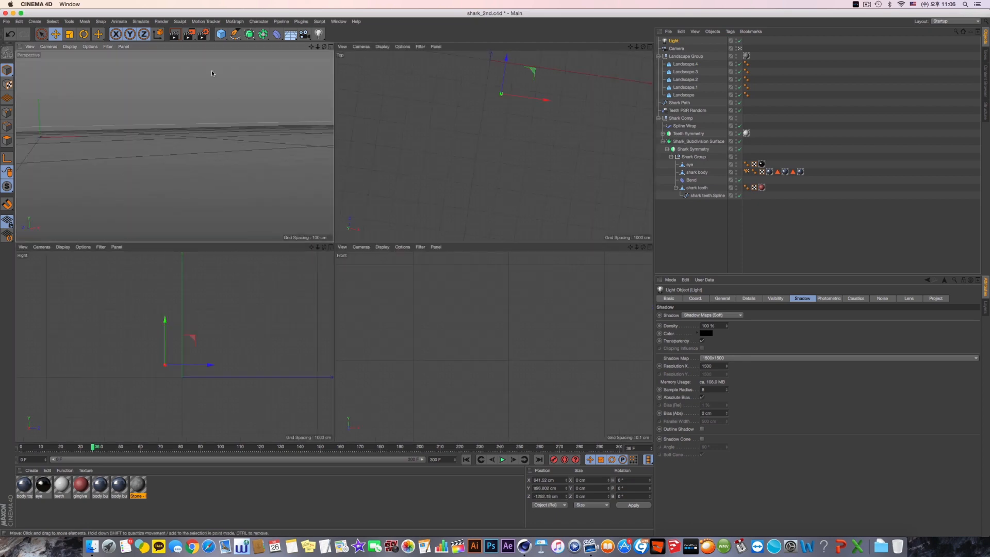
{"action": "middle_click", "coordinate": [215, 72]}
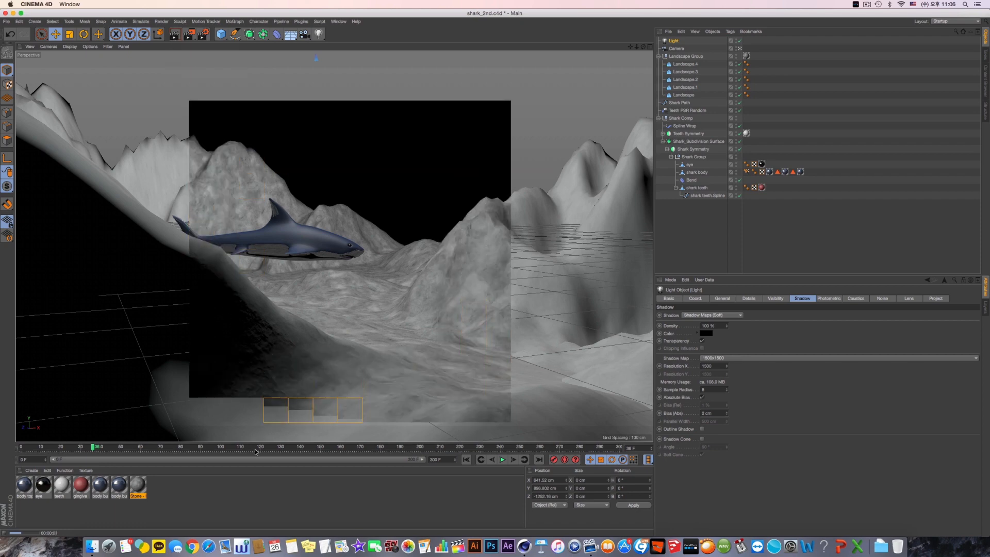
{"action": "left_click_drag", "start_coordinate": [263, 448], "coordinate": [392, 447]}
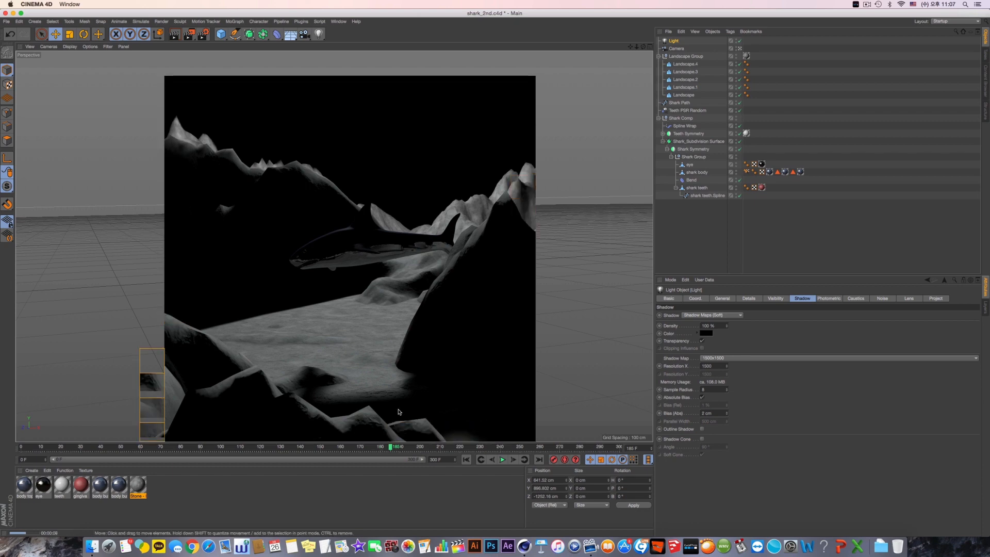
Step: Move the light higher and over the camera's view of the shark, make it a child of Camera, and preview the render
{"action": "middle_click", "coordinate": [402, 385]}
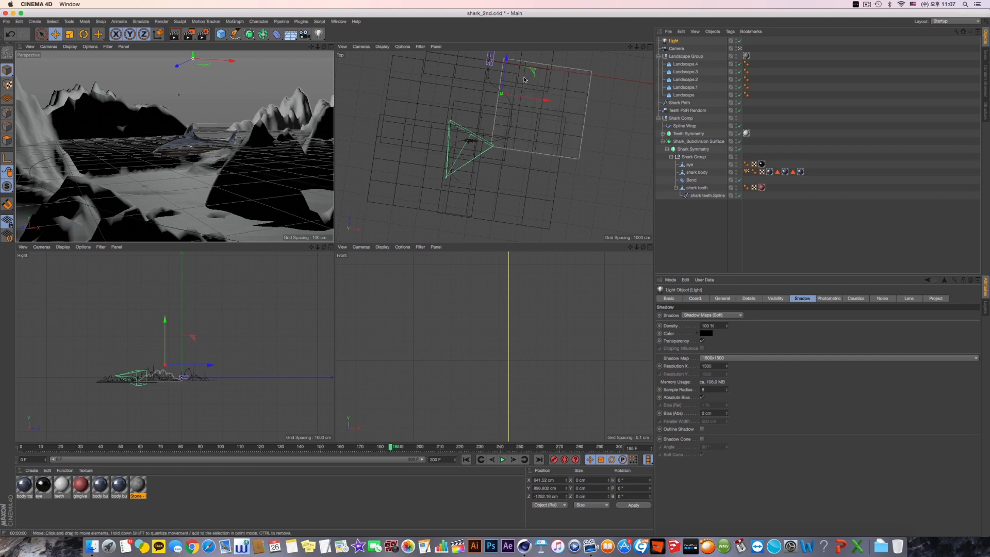
{"action": "left_click_drag", "start_coordinate": [523, 77], "coordinate": [475, 126]}
{"action": "left_click_drag", "start_coordinate": [145, 343], "coordinate": [144, 331]}
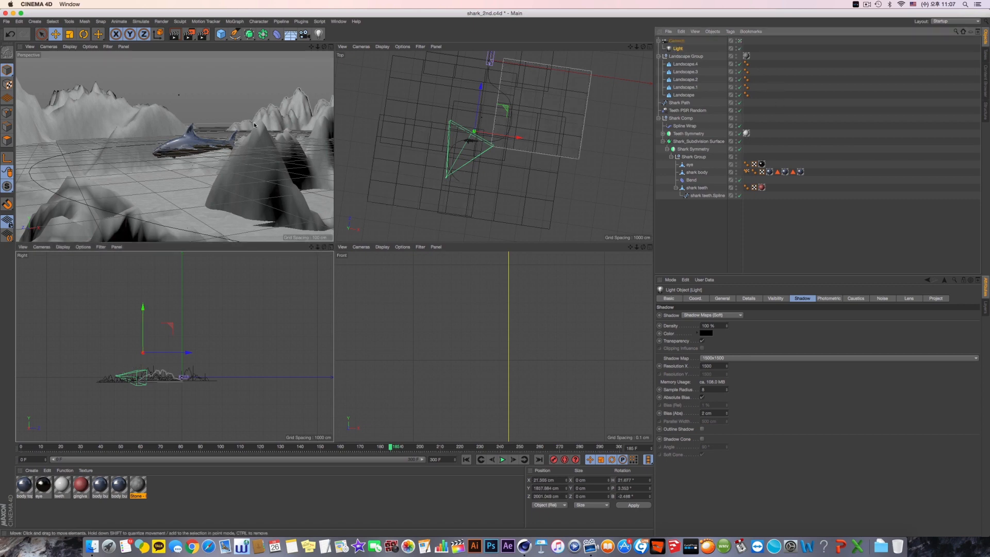
{"action": "middle_click", "coordinate": [281, 119]}
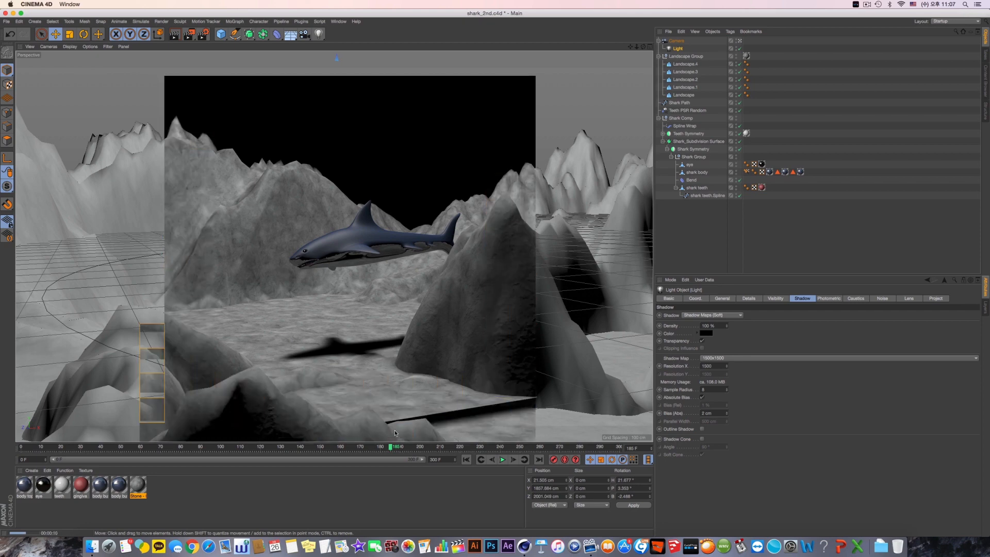
Step: Preview the render with the camera-linked light at frames 271 and 69
{"action": "left_click_drag", "start_coordinate": [415, 450], "coordinate": [565, 451]}
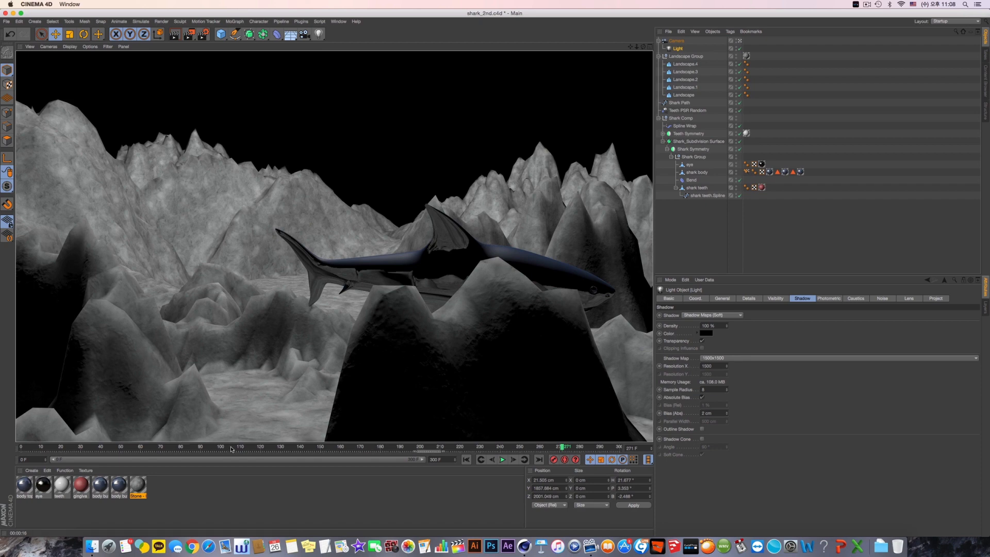
{"action": "left_click_drag", "start_coordinate": [231, 449], "coordinate": [160, 450]}
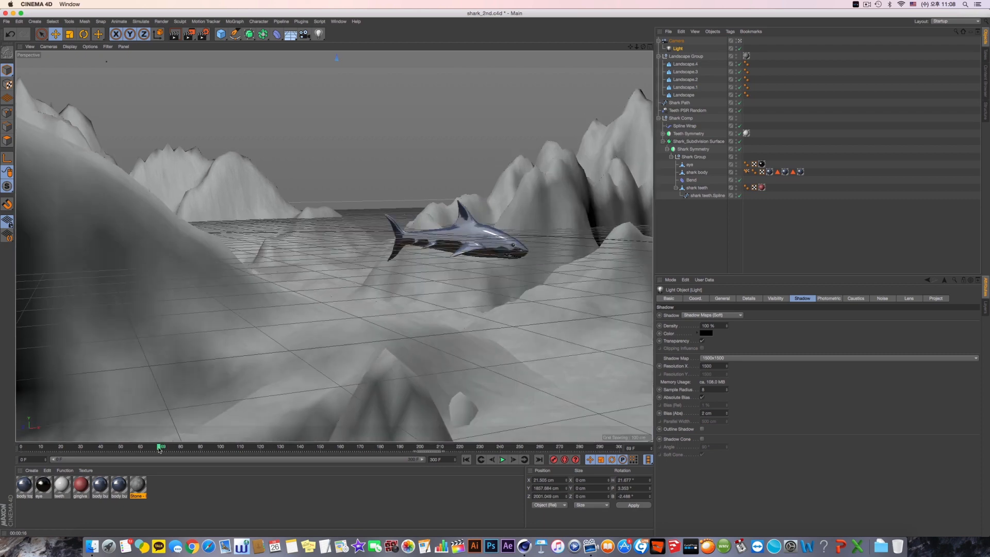
{"action": "left_click", "coordinate": [175, 36]}
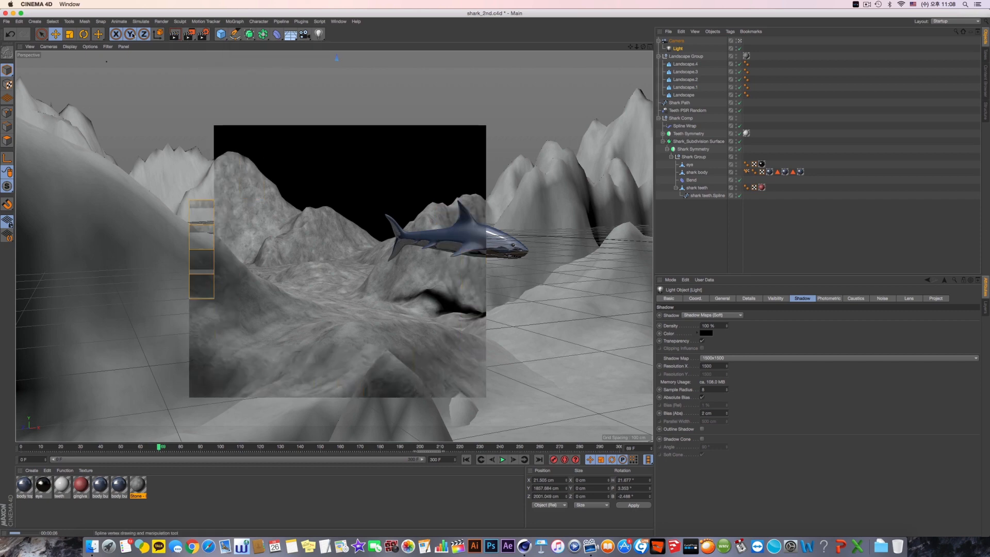
Step: Add a Physical Sky to the scene and render a preview of the perspective view
{"action": "left_click", "coordinate": [35, 21]}
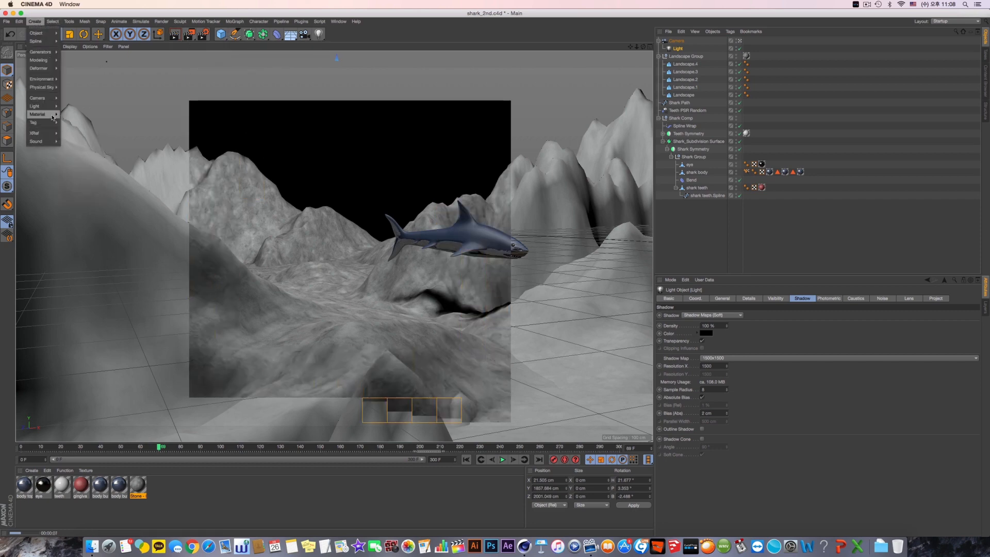
{"action": "mouse_move", "coordinate": [45, 87]}
{"action": "left_click", "coordinate": [77, 90]}
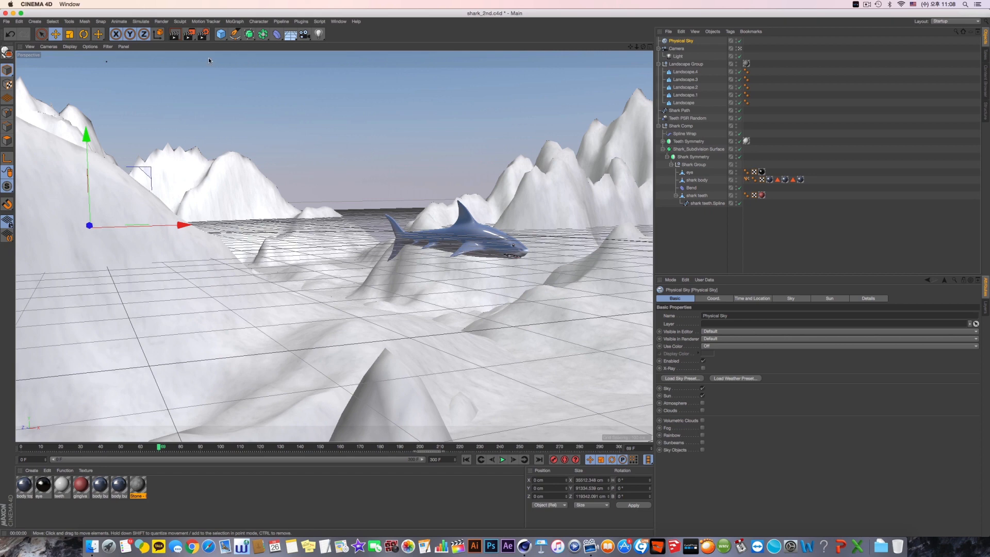
{"action": "left_click", "coordinate": [175, 35]}
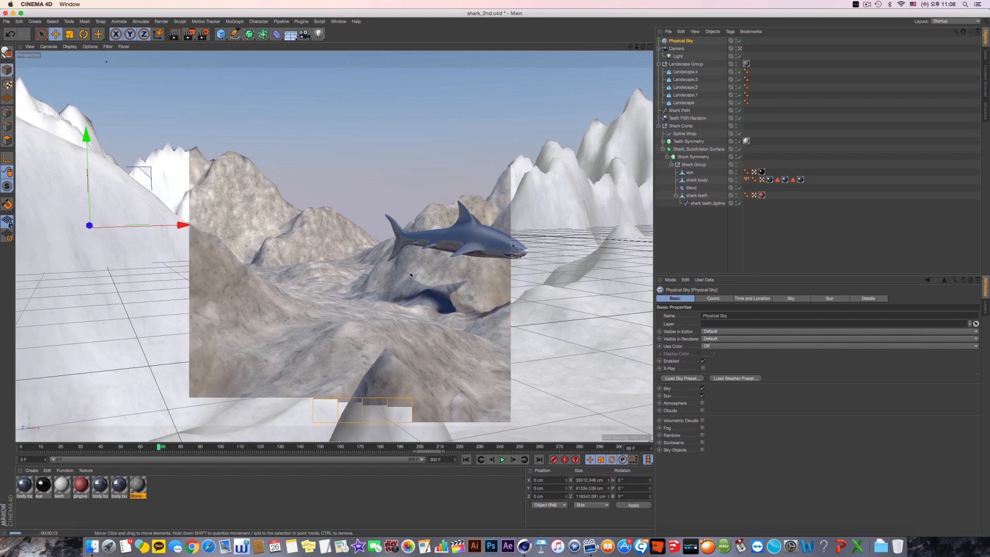
{"action": "left_click", "coordinate": [335, 165]}
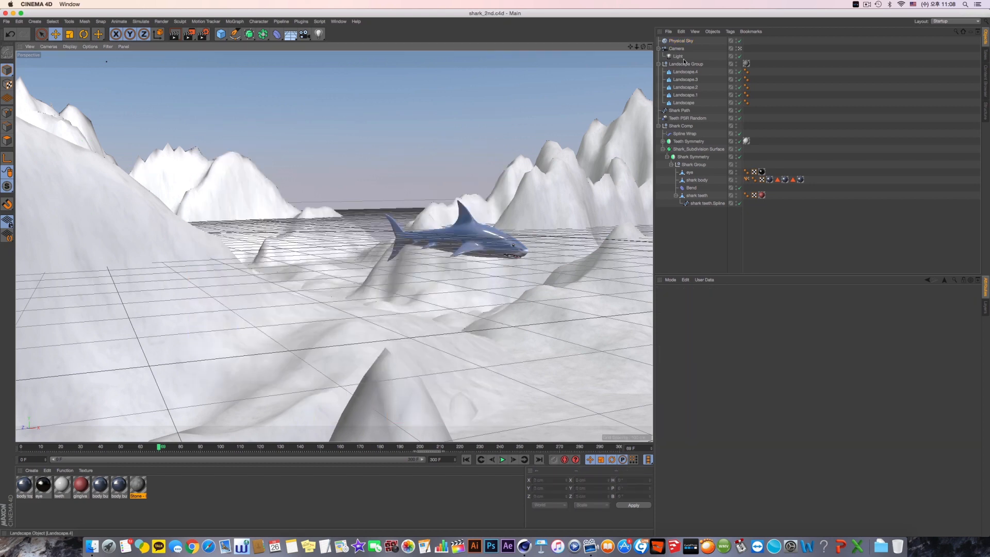
Step: Disable Sky and Sun on the Physical Sky, enable Fog, and open its fog settings
{"action": "left_click", "coordinate": [681, 41]}
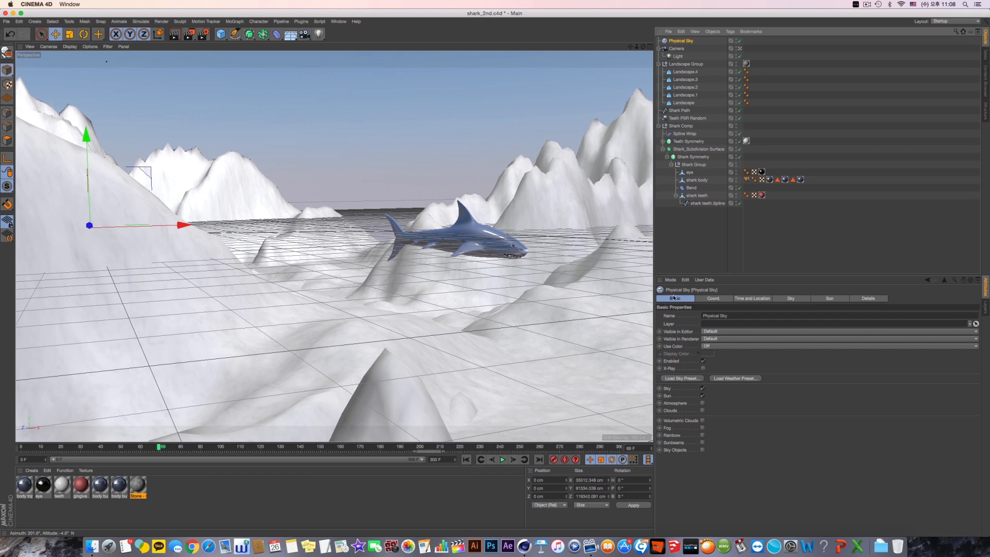
{"action": "left_click", "coordinate": [703, 388]}
{"action": "left_click", "coordinate": [703, 396]}
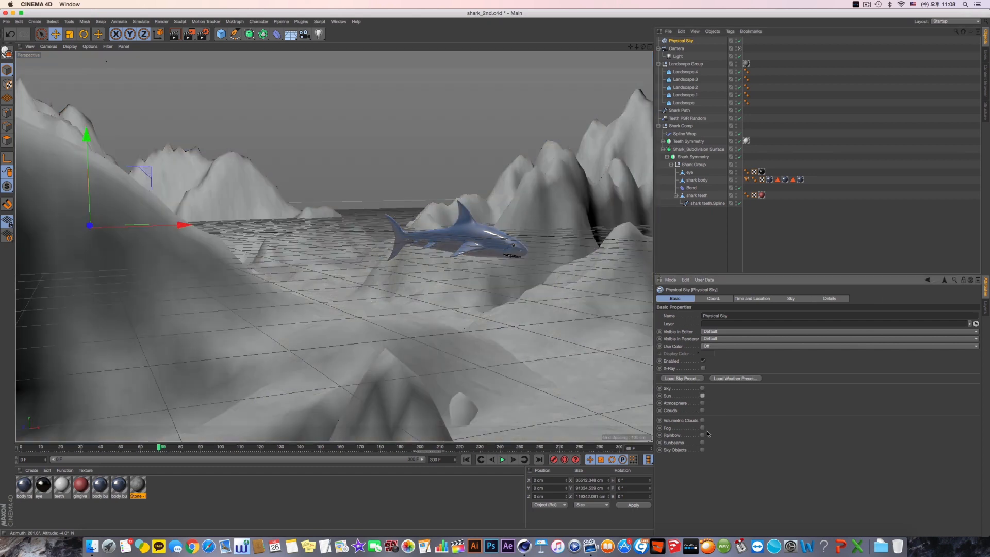
{"action": "left_click", "coordinate": [702, 428]}
{"action": "left_click", "coordinate": [870, 299]}
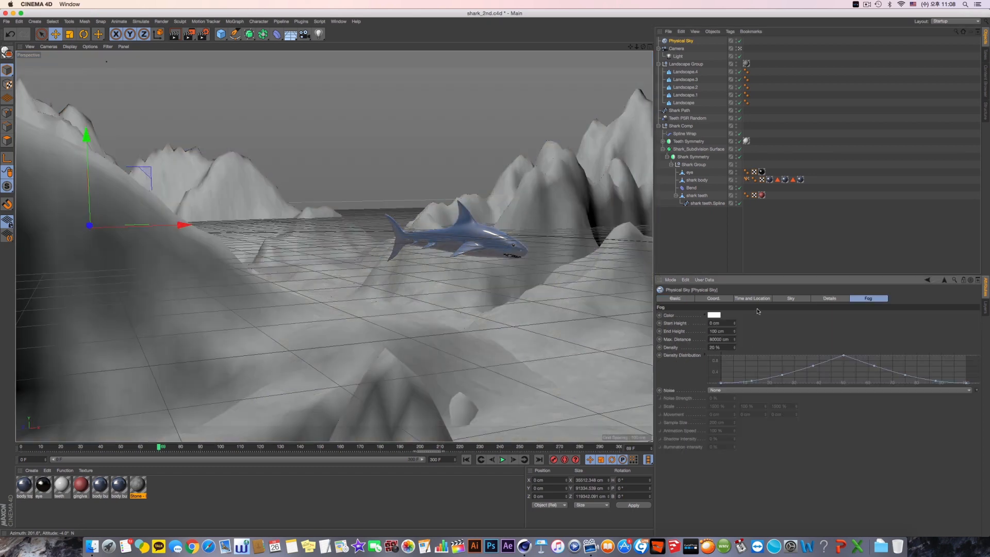
Step: Set the Physical Sky's fog Color to dark blue and its Start Height to -150 cm
{"action": "left_click", "coordinate": [714, 315]}
{"action": "left_click_drag", "start_coordinate": [766, 324], "coordinate": [736, 318]}
{"action": "left_click", "coordinate": [731, 332]}
{"action": "left_click", "coordinate": [729, 345]}
{"action": "left_click", "coordinate": [726, 322]}
{"action": "key", "text": "BackSpace"}
{"action": "key", "text": "Return"}
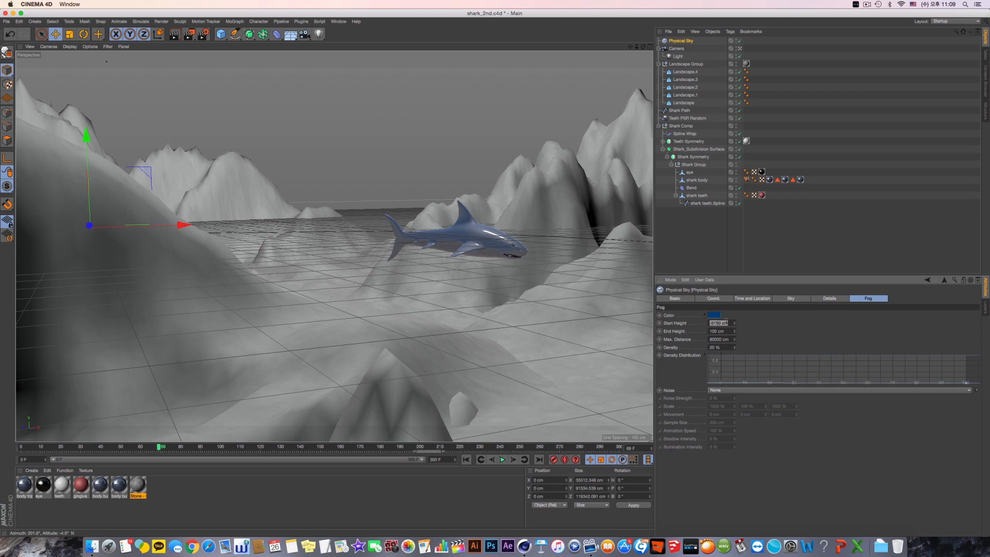
{"action": "type", "text": "-150"}
{"action": "key", "text": "Return"}
Step: Set the fog's End Height to 500 cm and Density to 50 %, and preview the render
{"action": "left_click", "coordinate": [722, 332]}
{"action": "type", "text": "500"}
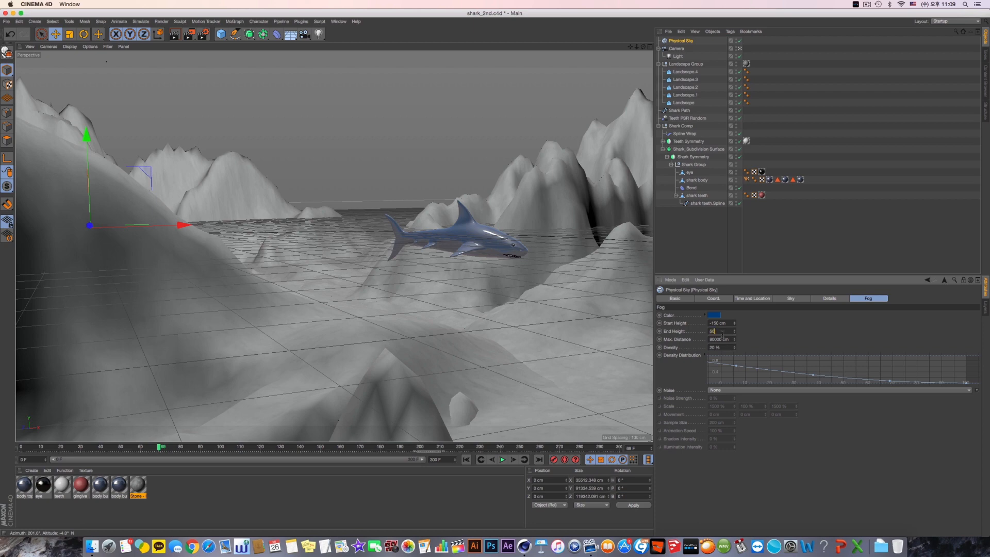
{"action": "key", "text": "Return"}
{"action": "left_click", "coordinate": [725, 340]}
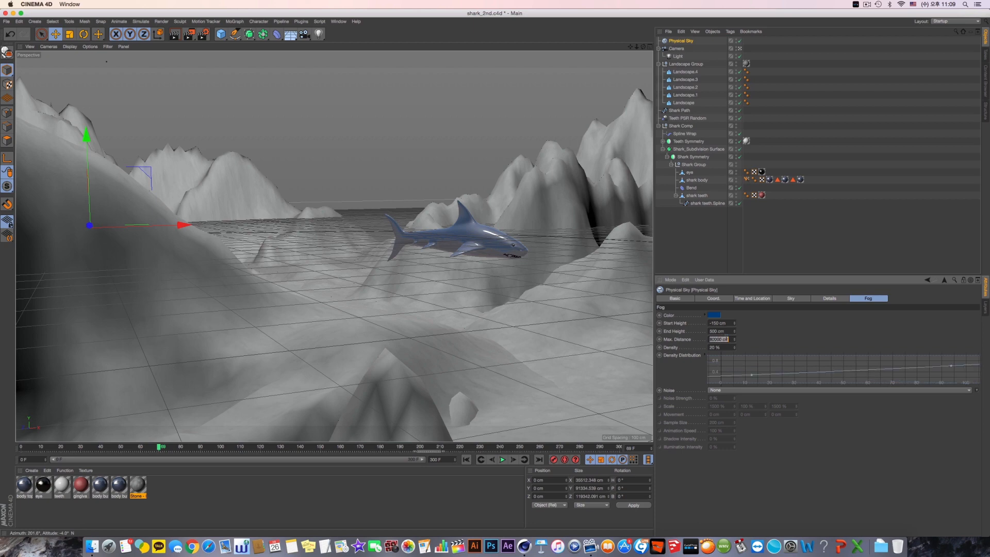
{"action": "left_click", "coordinate": [712, 347]}
{"action": "type", "text": "50"}
{"action": "key", "text": "Return"}
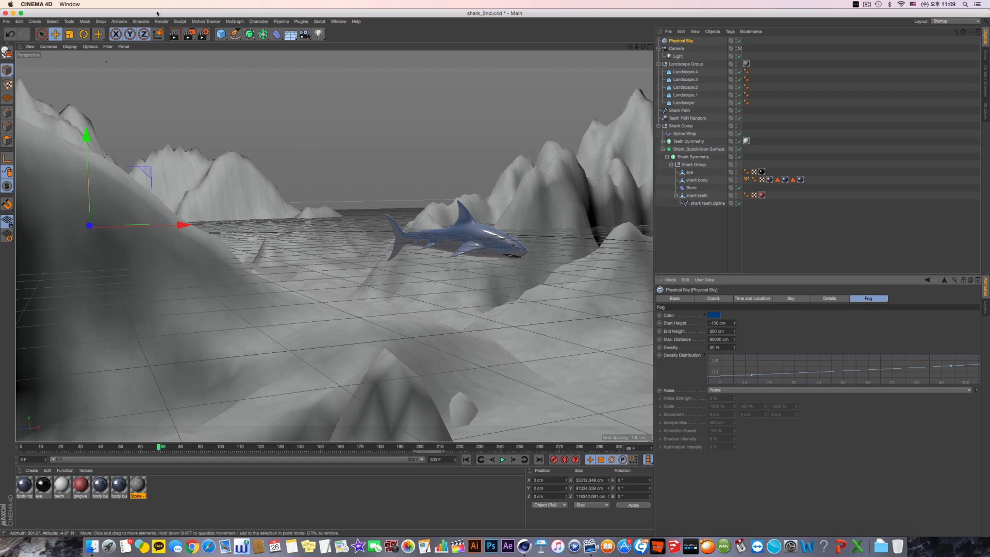
{"action": "left_click", "coordinate": [176, 34]}
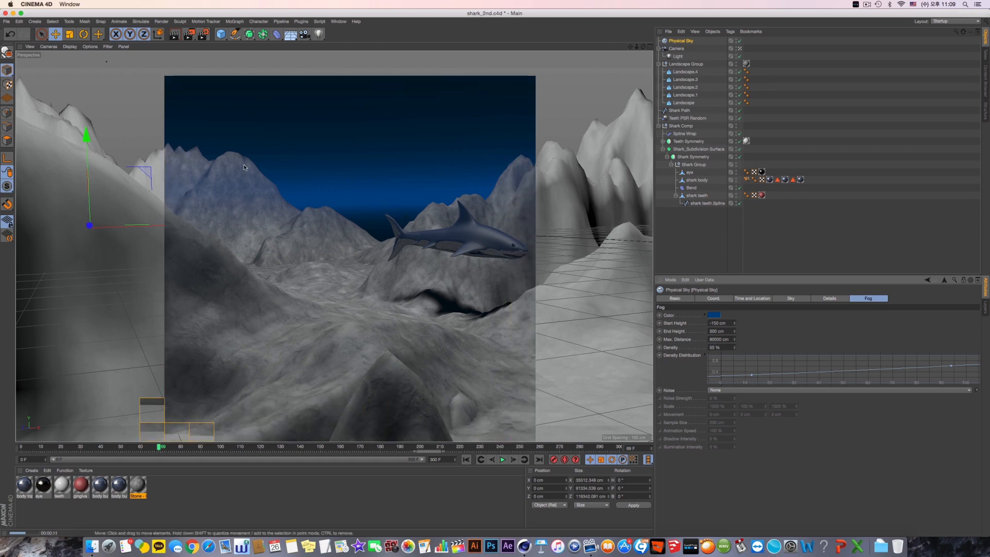
Step: Set the fog's Max. Distance to 50000 cm, Density to 80 % and Start Height to -500 cm, and preview the render
{"action": "left_click", "coordinate": [718, 339]}
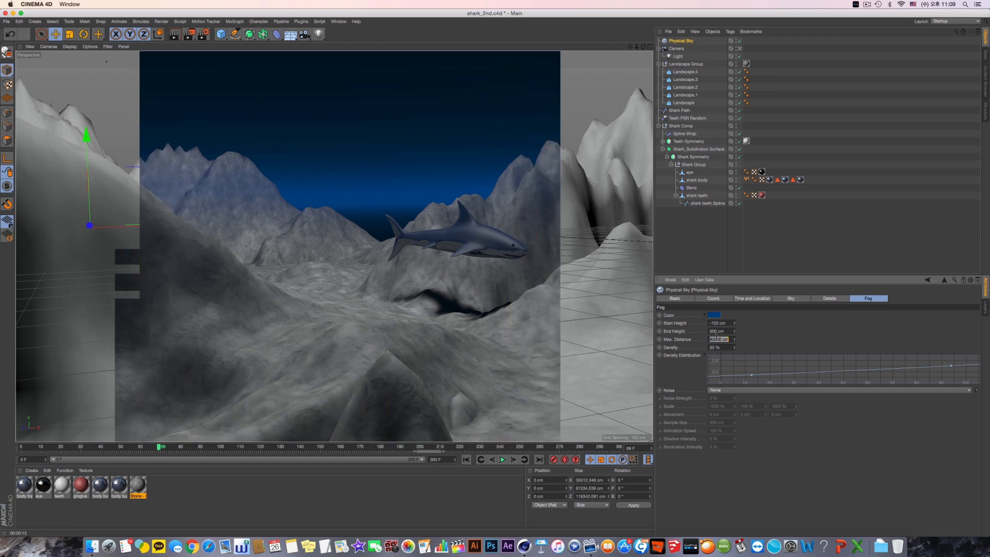
{"action": "type", "text": "50000"}
{"action": "key", "text": "Return"}
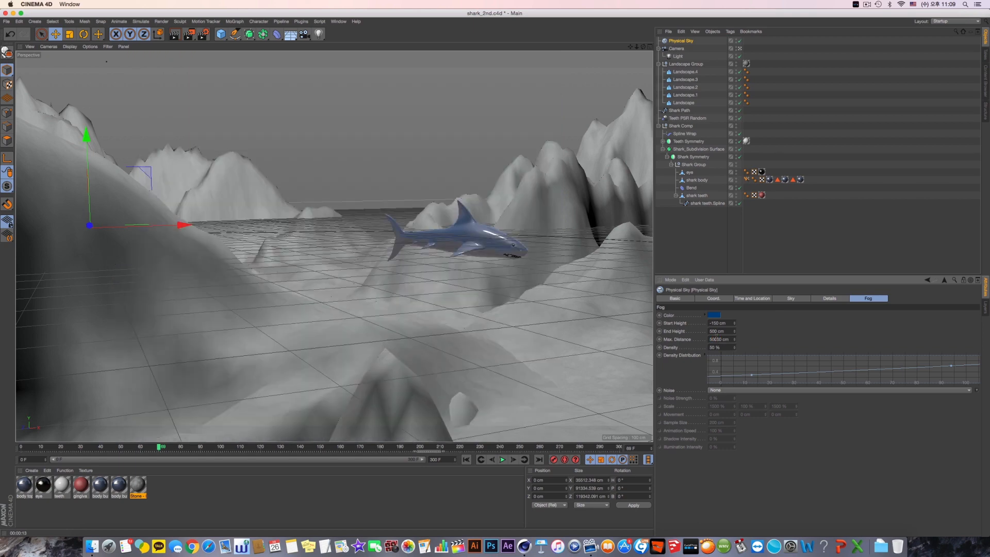
{"action": "type", "text": "80"}
{"action": "left_click", "coordinate": [724, 324]}
{"action": "key", "text": "BackSpace"}
{"action": "type", "text": "-500"}
{"action": "key", "text": "Return"}
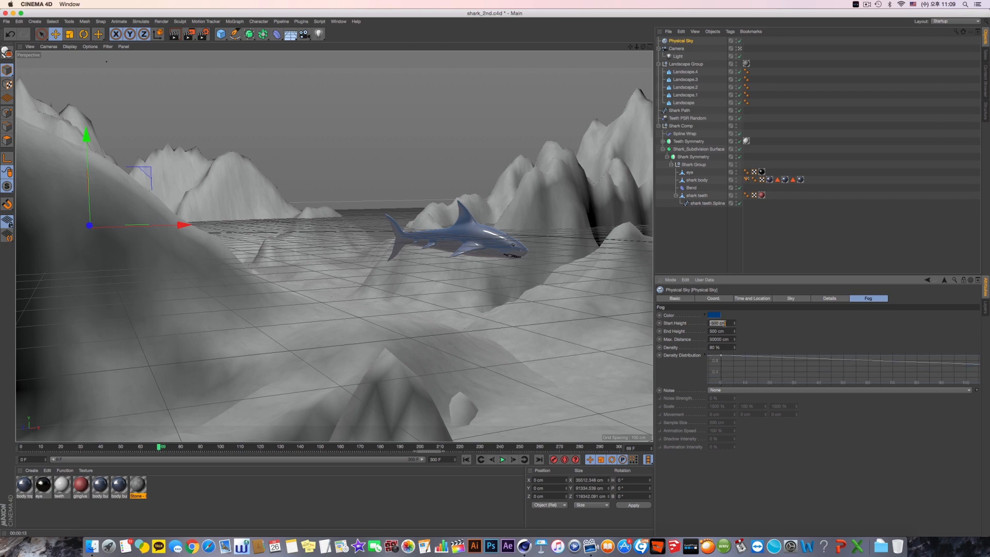
{"action": "left_click", "coordinate": [175, 35]}
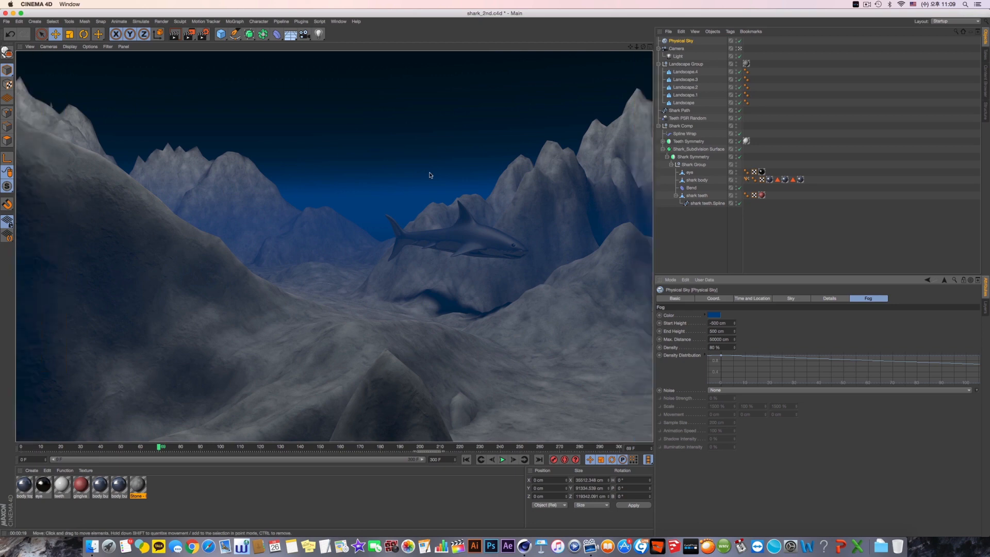
Step: Set the fog's End Height to 1000 cm and preview the render
{"action": "double_click", "coordinate": [730, 331]}
{"action": "type", "text": "1500"}
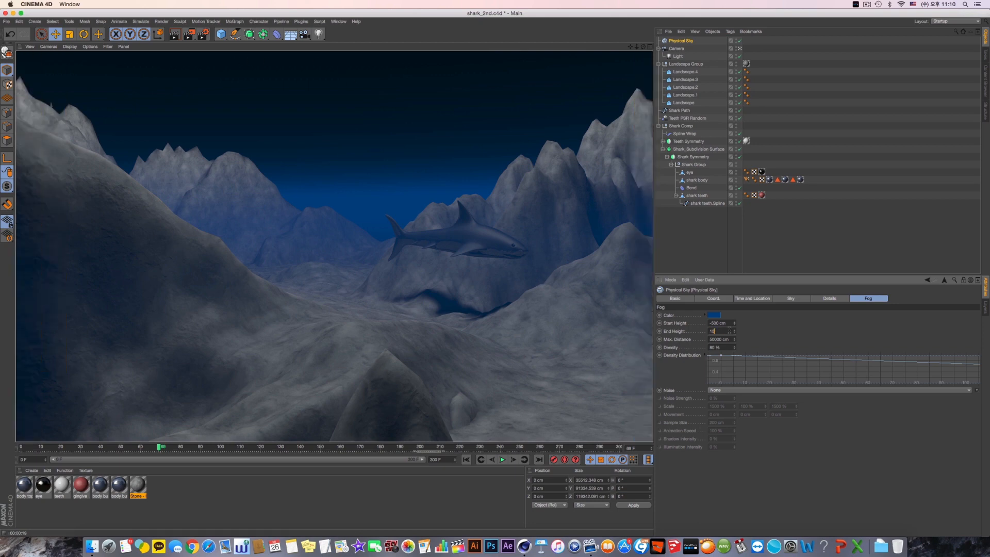
{"action": "key", "text": "Return"}
{"action": "key", "text": "super+r"}
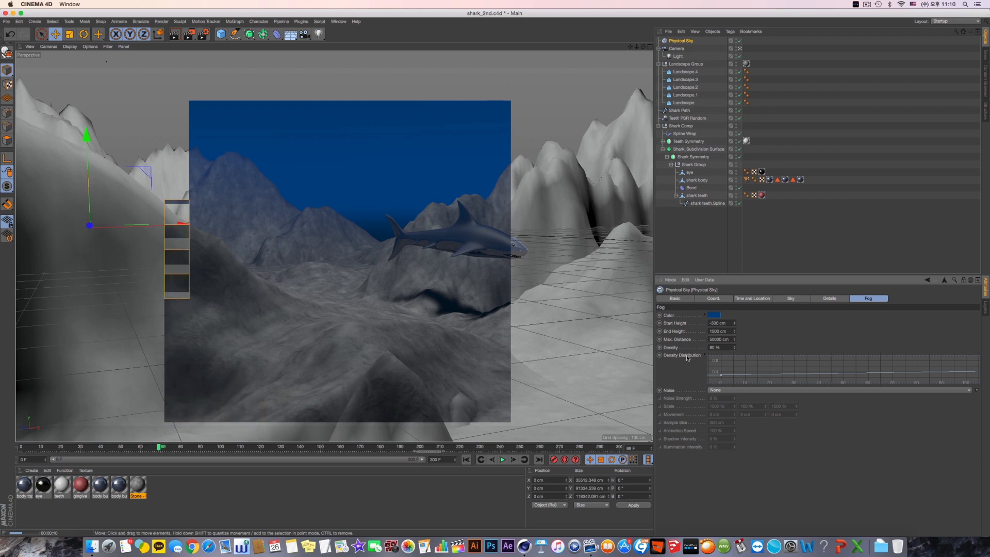
Step: Set the fog's Max. Distance to 10000 cm, Density to 200 % and Noise to Wavy Turbulence, and preview the render
{"action": "double_click", "coordinate": [717, 347]}
{"action": "type", "text": "2000"}
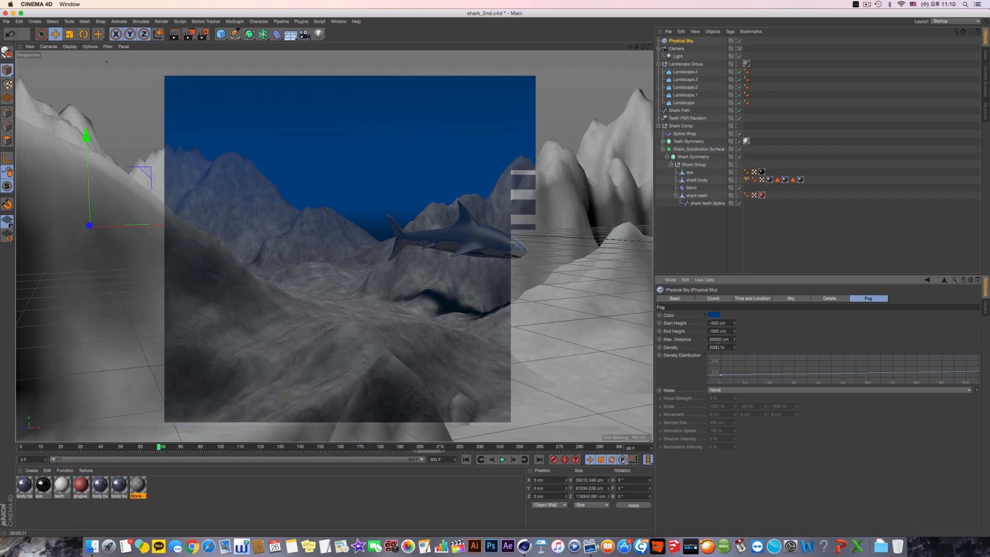
{"action": "key", "text": "Return"}
{"action": "double_click", "coordinate": [721, 347]}
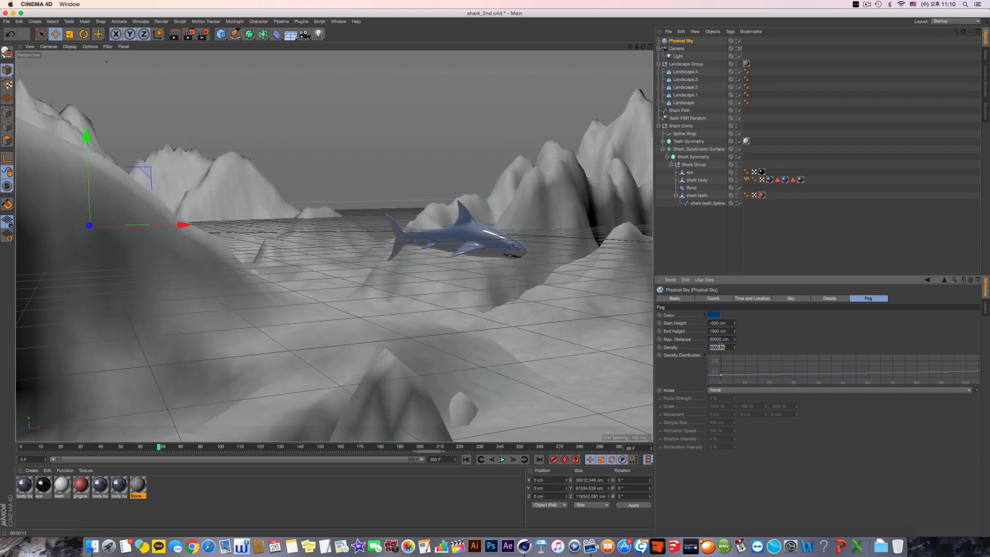
{"action": "type", "text": "250"}
{"action": "left_click", "coordinate": [724, 390]}
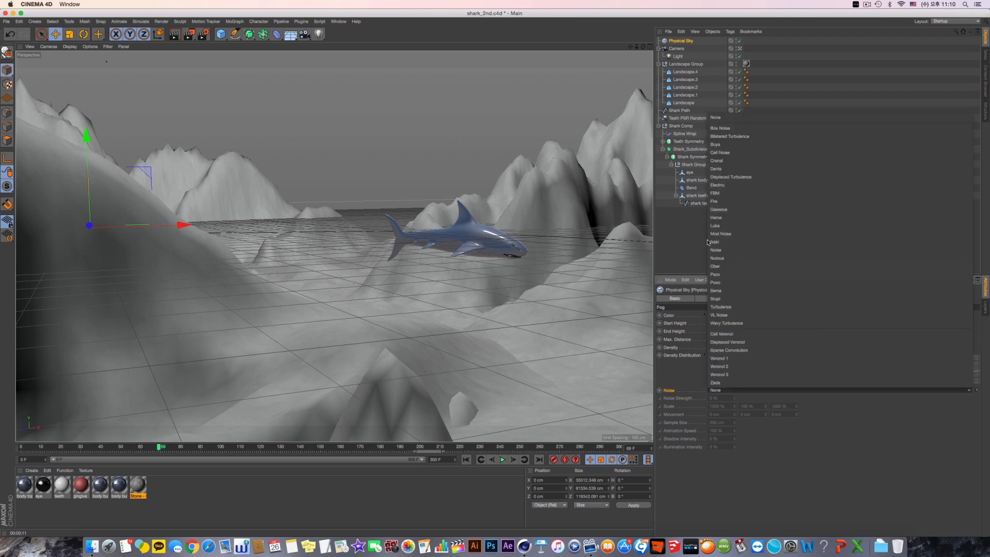
{"action": "left_click", "coordinate": [710, 315]}
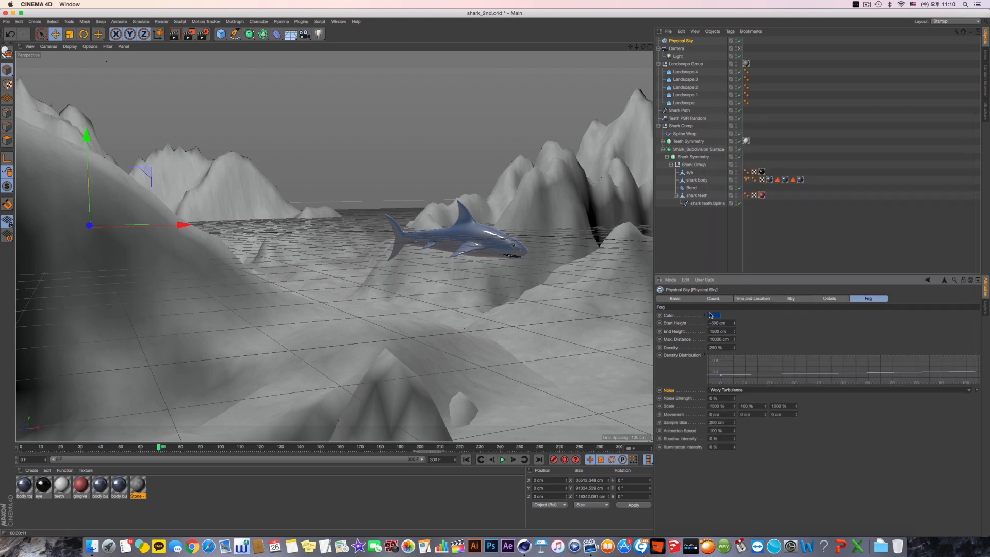
{"action": "left_click", "coordinate": [175, 35]}
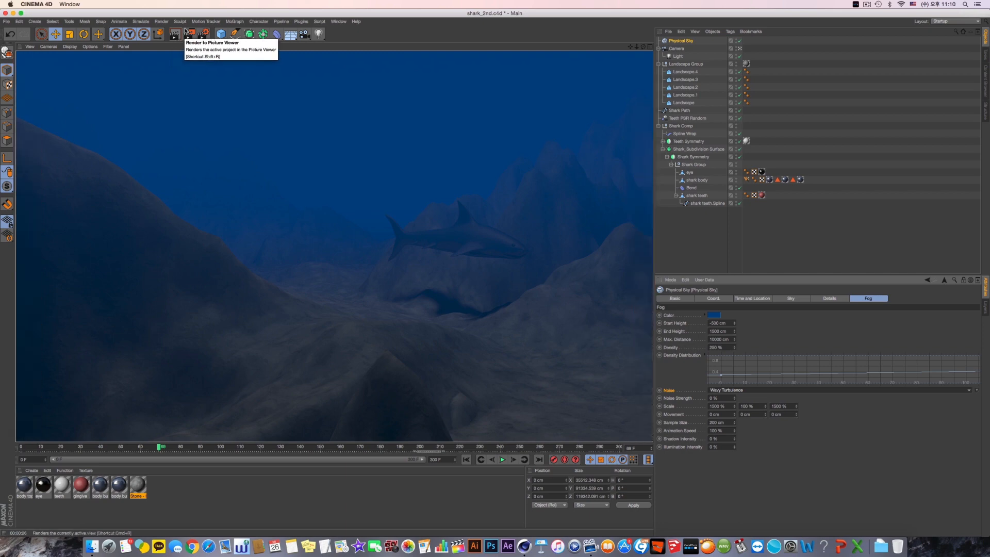
Step: Rename the Physical Sky object as Deep Ocean Fog
{"action": "double_click", "coordinate": [686, 41]}
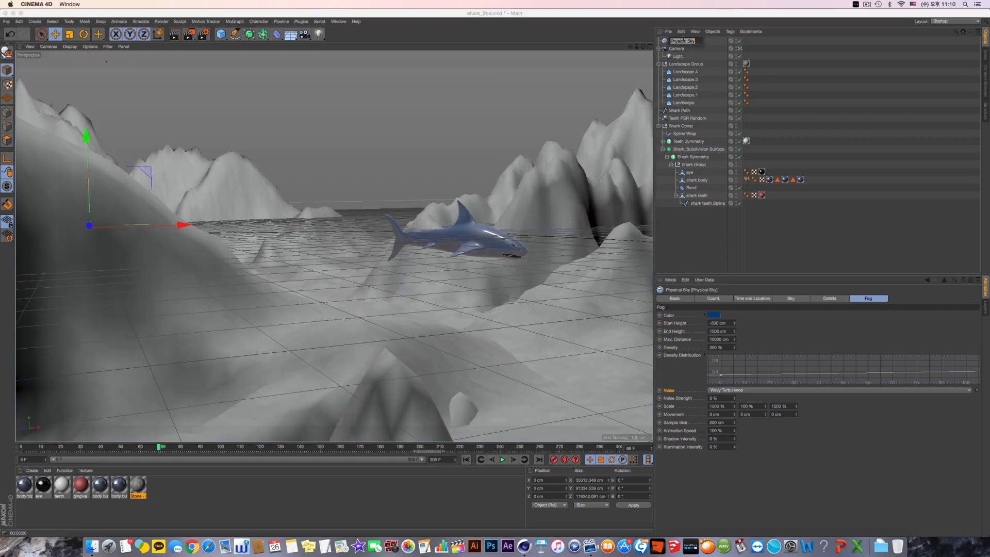
{"action": "type", "text": "Dep"}
{"action": "key", "text": "BackSpace"}
{"action": "type", "text": "p Ocean"}
{"action": "type", "text": " as"}
{"action": "key", "text": "BackSpace"}
{"action": "key", "text": "BackSpace"}
{"action": "type", "text": "Fog"}
{"action": "key", "text": "Return"}
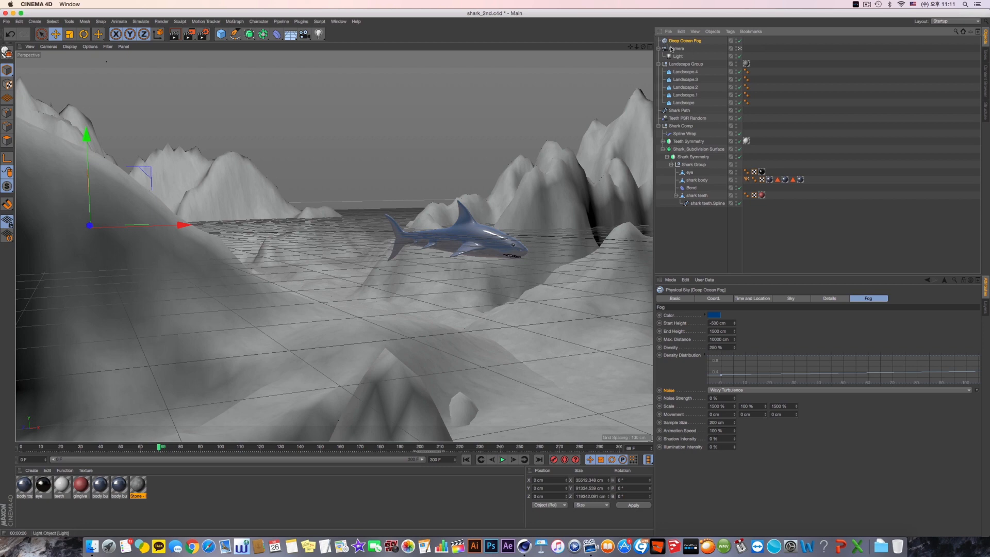
Step: Add a second light, place it above the landscape at about Y 4490 cm and Z -1300 cm, and preview the render
{"action": "left_click", "coordinate": [678, 56]}
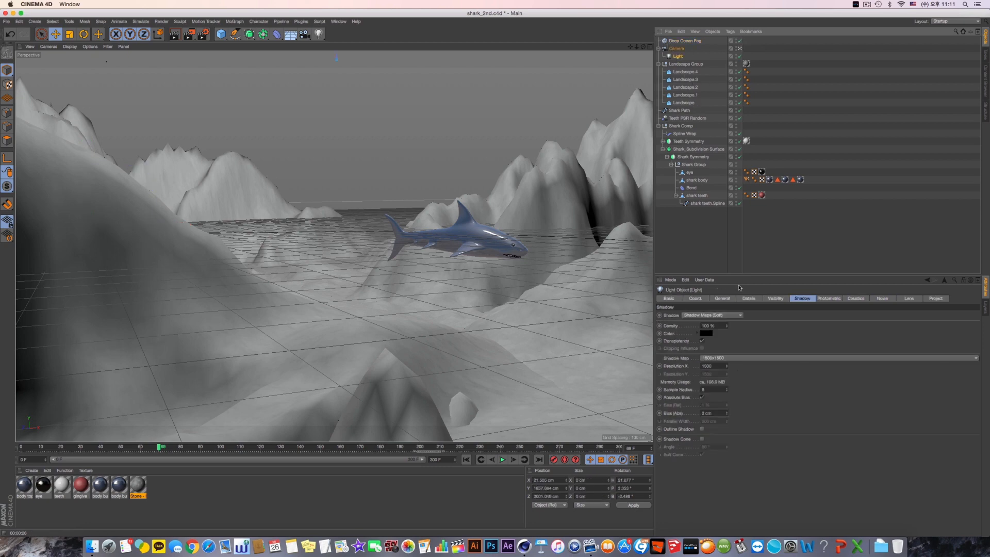
{"action": "left_click", "coordinate": [319, 34]}
{"action": "middle_click", "coordinate": [414, 147]}
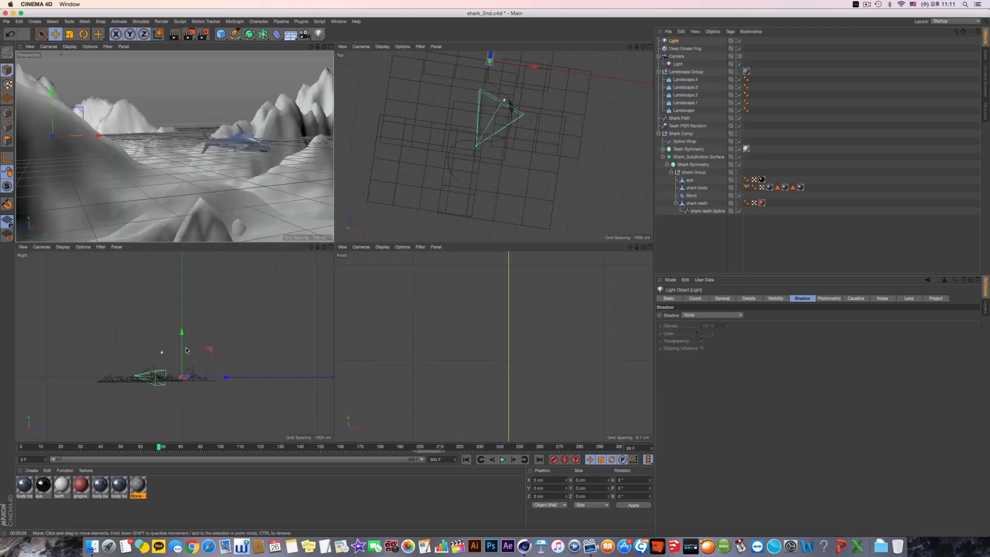
{"action": "left_click_drag", "start_coordinate": [180, 321], "coordinate": [162, 262]}
{"action": "middle_click", "coordinate": [235, 161]}
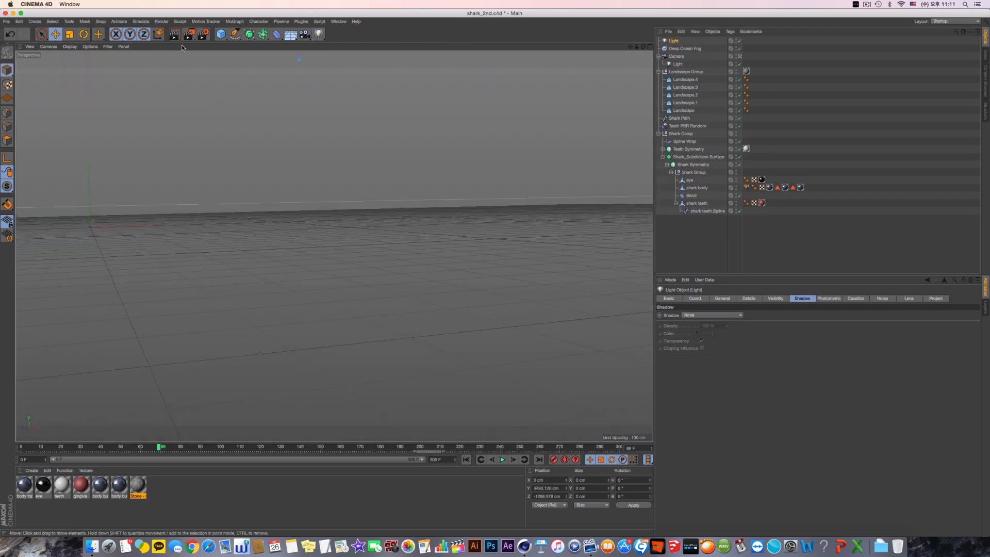
{"action": "key", "text": "super+r"}
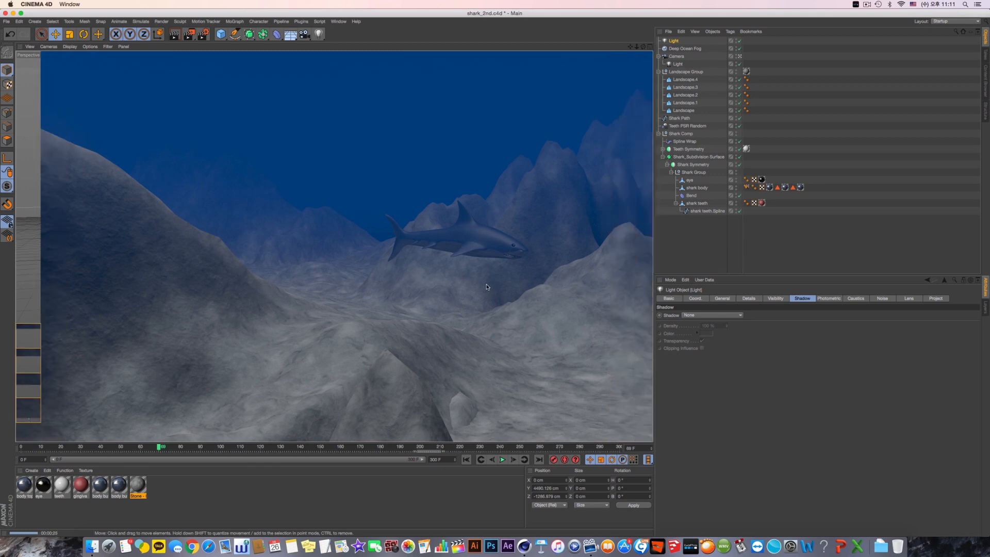
Step: Set the Reflection layer's Roughness to 20 % in the body buttom material and update its Sampling Subdivisions
{"action": "left_click", "coordinate": [485, 248]}
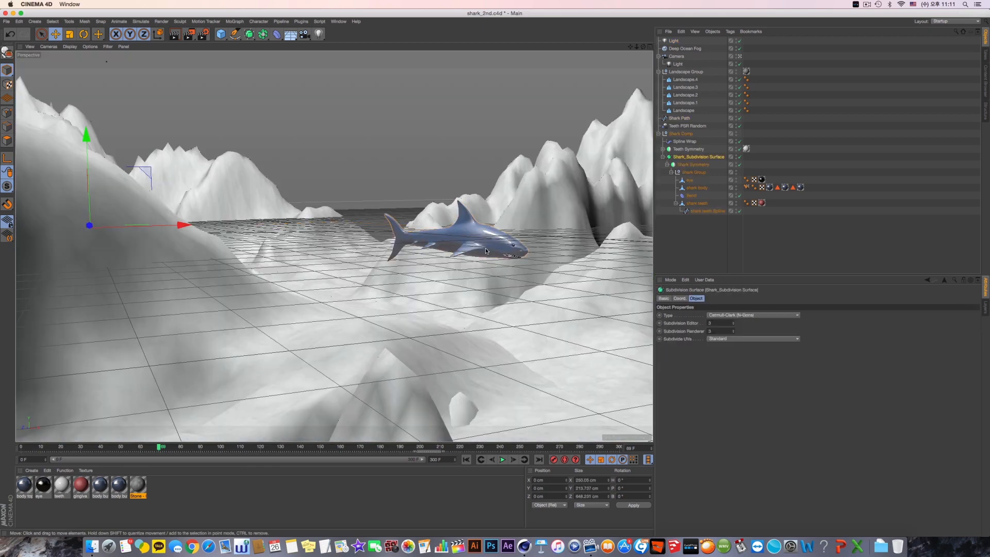
{"action": "double_click", "coordinate": [100, 485]}
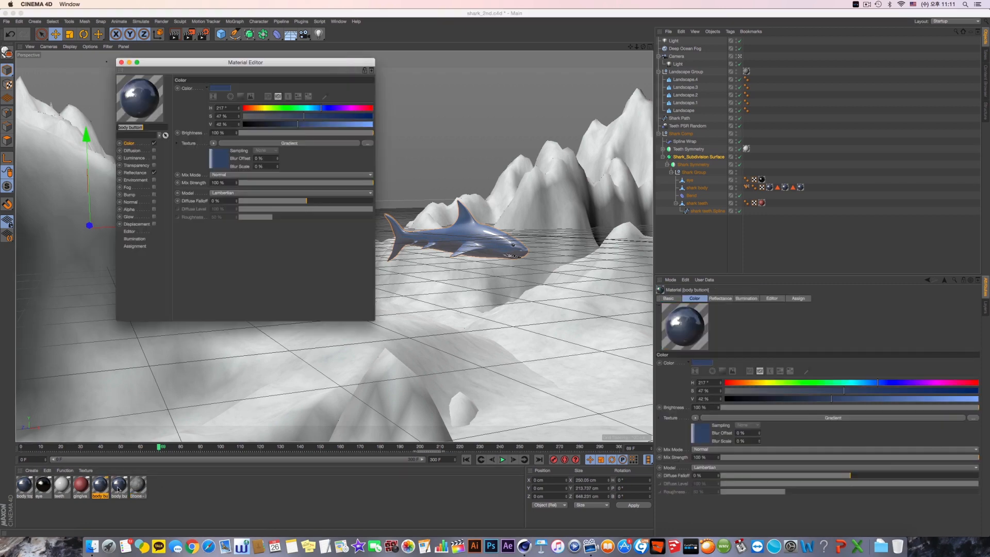
{"action": "left_click_drag", "start_coordinate": [244, 58], "coordinate": [570, 111]}
{"action": "left_click", "coordinate": [459, 221]}
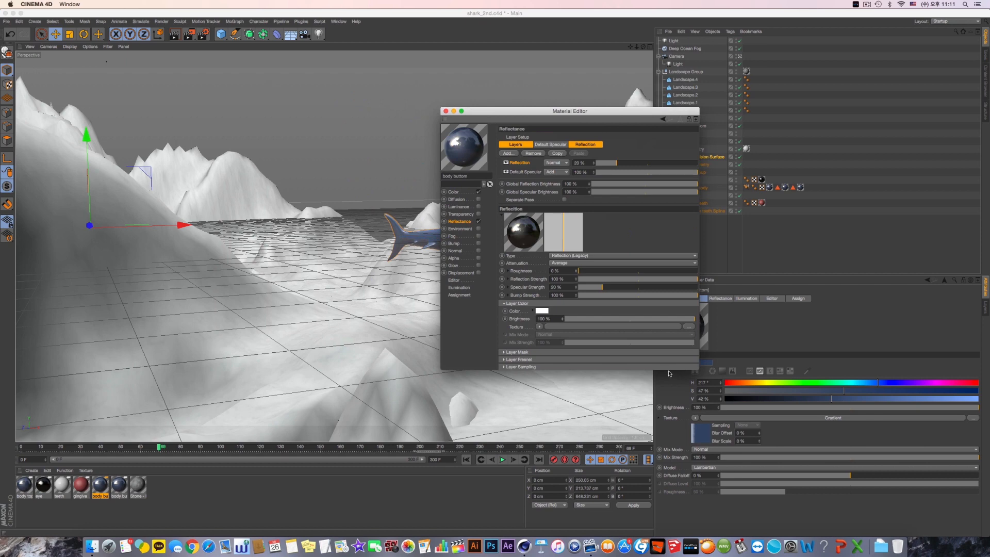
{"action": "left_click_drag", "start_coordinate": [669, 375], "coordinate": [668, 435]}
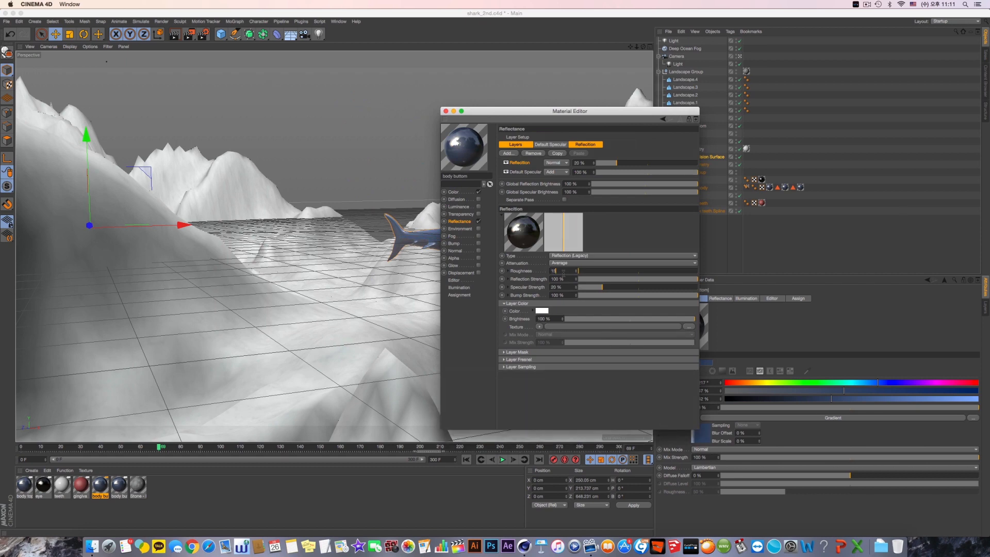
{"action": "key", "text": "Return"}
{"action": "key", "text": "Return"}
{"action": "left_click", "coordinate": [504, 367]}
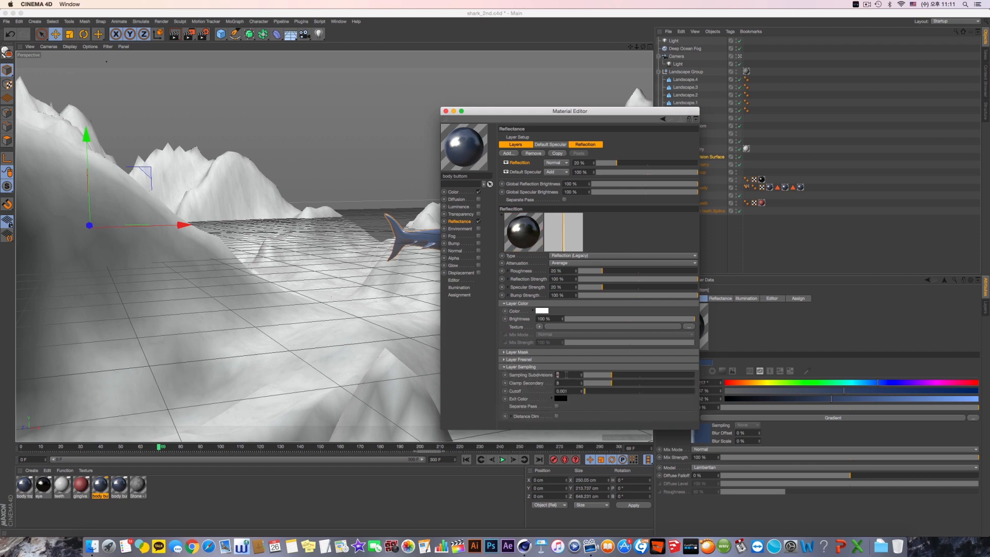
{"action": "key", "text": "Return"}
Step: Set the Reflection layer's Roughness to 25 % and Sampling Subdivisions to 6 in the body buttom_2 and body top materials
{"action": "left_click", "coordinate": [120, 487]}
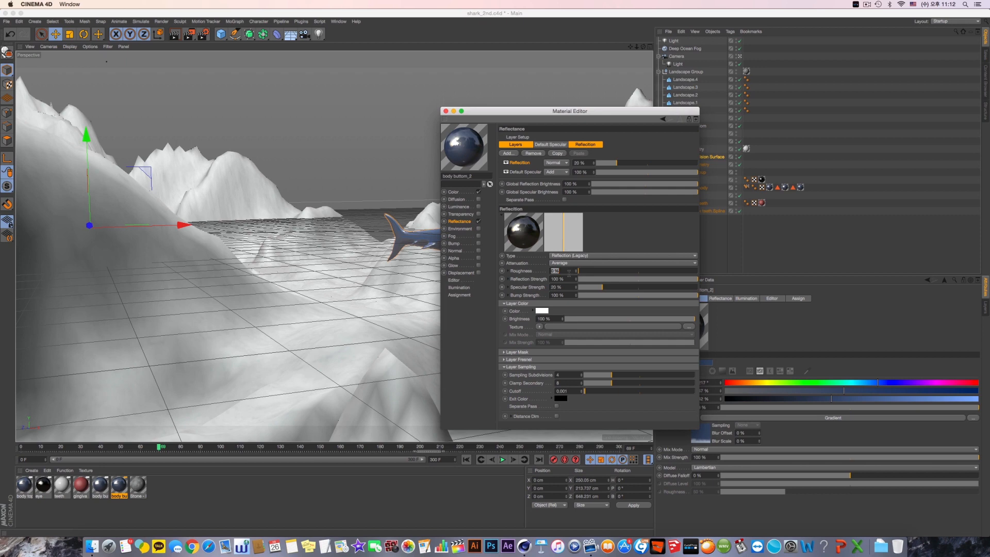
{"action": "type", "text": "25"}
{"action": "key", "text": "Return"}
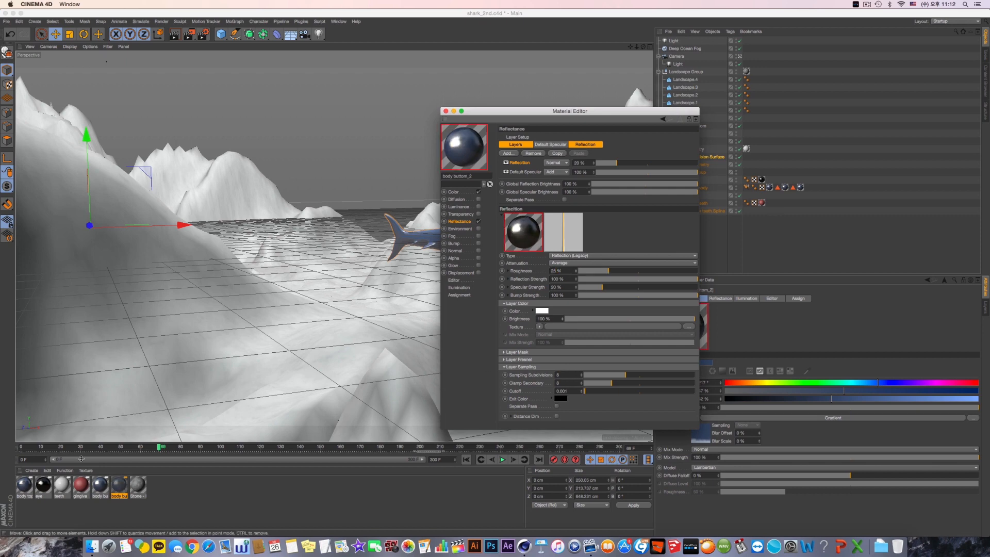
{"action": "left_click", "coordinate": [24, 486]}
{"action": "left_click", "coordinate": [556, 271]}
{"action": "type", "text": "2"}
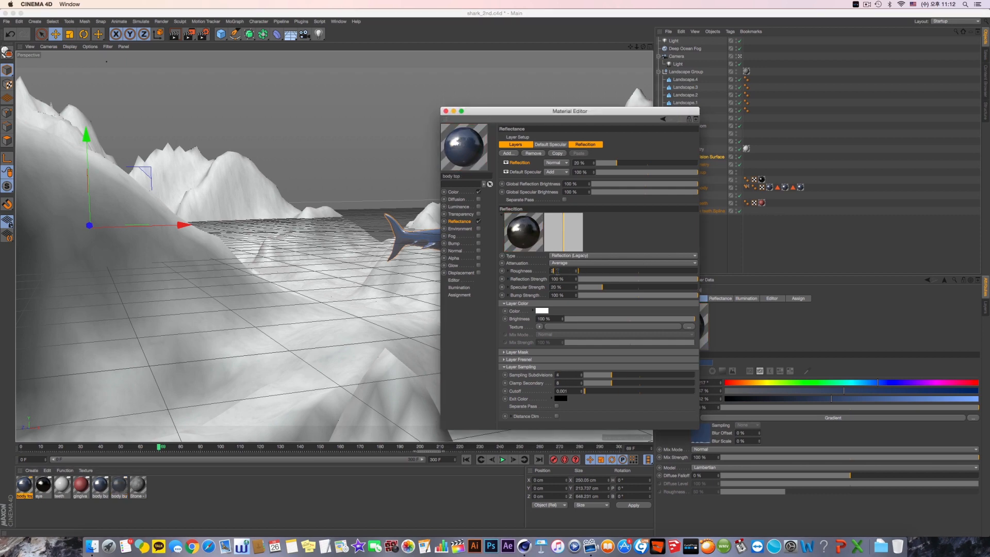
{"action": "type", "text": "5"}
{"action": "key", "text": "Return"}
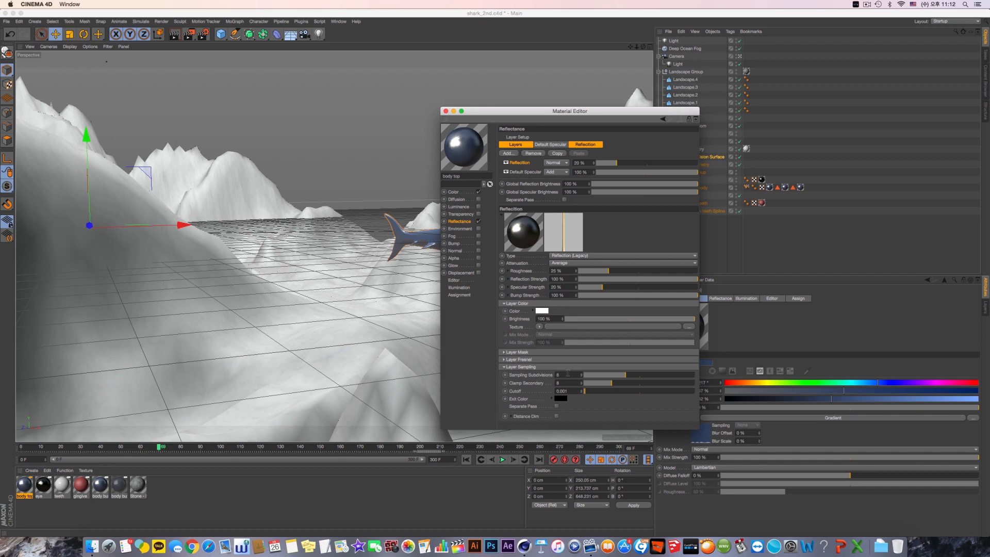
Step: Render only a rectangular region around the shark to check its blurred reflections, keeping the Material Editor clear of the shark
{"action": "left_click", "coordinate": [189, 34]}
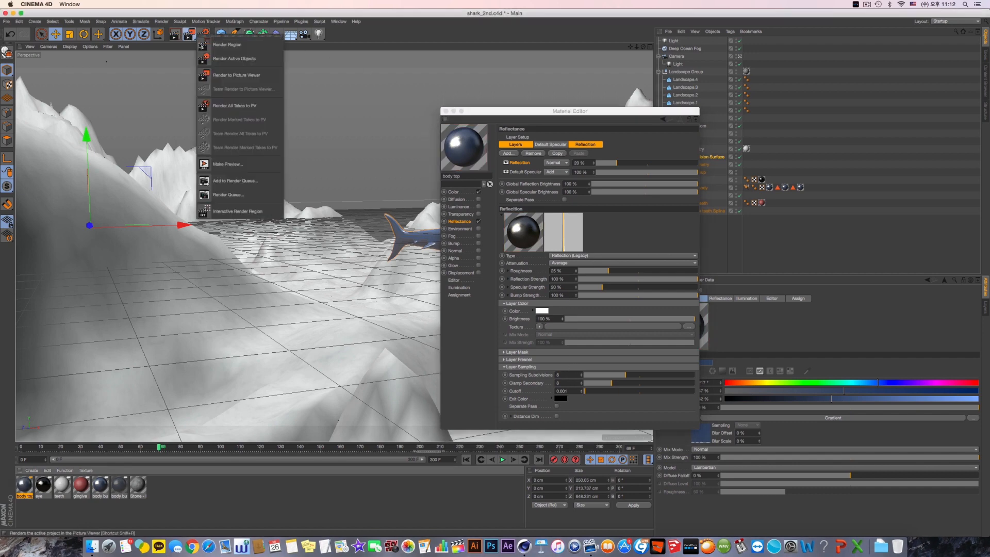
{"action": "left_click", "coordinate": [207, 45]}
{"action": "mouse_move", "coordinate": [551, 120]}
{"action": "left_mouse_down"}
{"action": "mouse_move", "coordinate": [582, 303]}
{"action": "mouse_move", "coordinate": [584, 466]}
{"action": "left_mouse_up"}
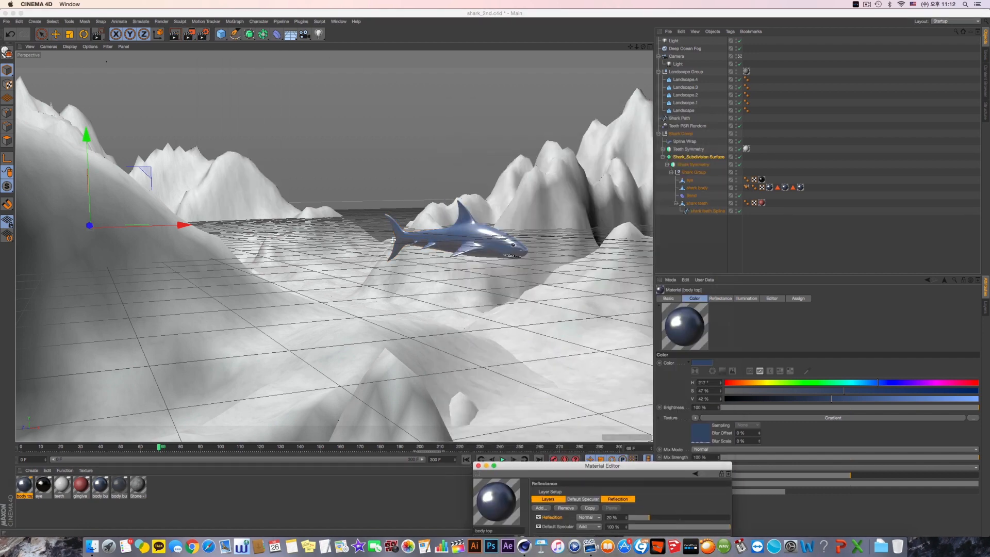
{"action": "left_click_drag", "start_coordinate": [376, 199], "coordinate": [561, 312]}
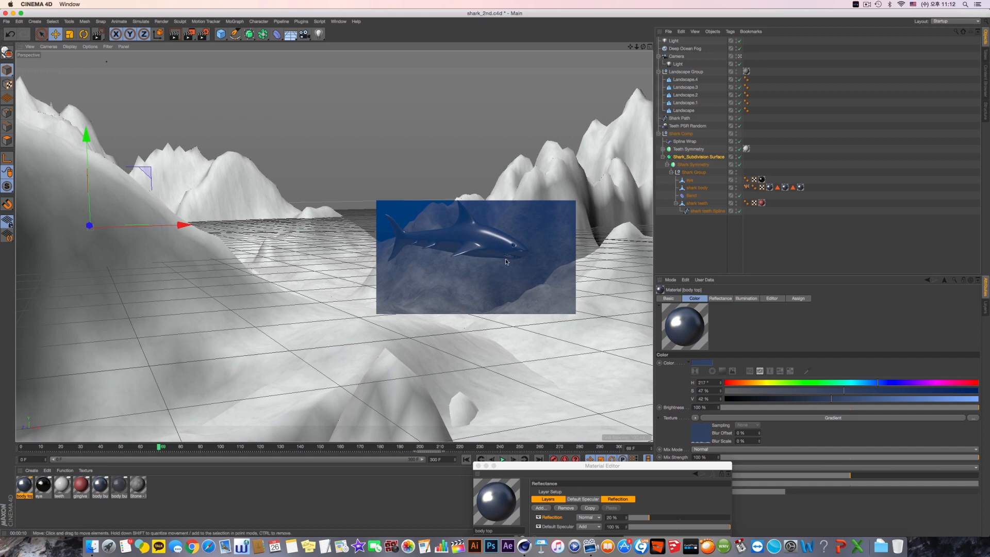
{"action": "left_click_drag", "start_coordinate": [557, 466], "coordinate": [638, 147]}
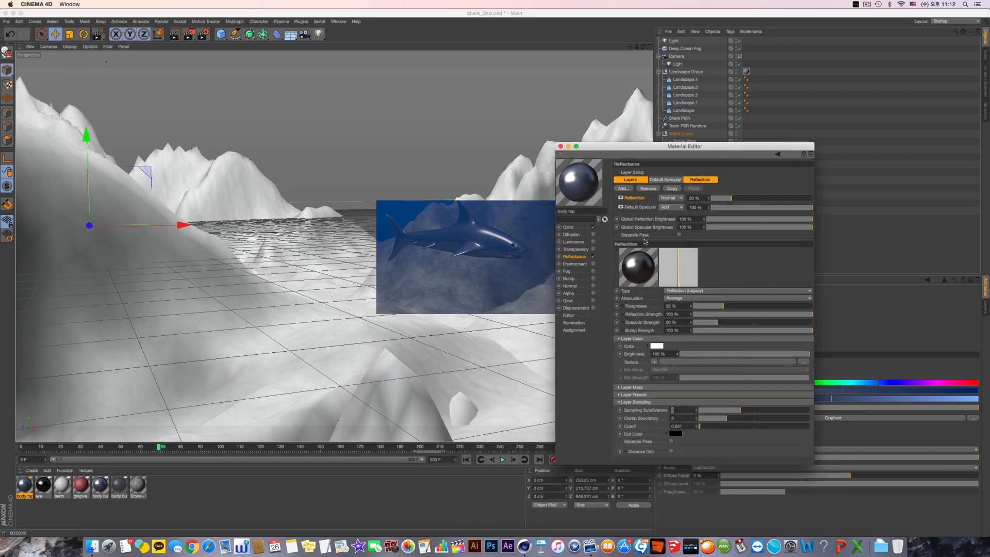
Step: Disable the Reflection layer in the body top, body buttom and body buttom_2 materials
{"action": "left_click", "coordinate": [621, 199]}
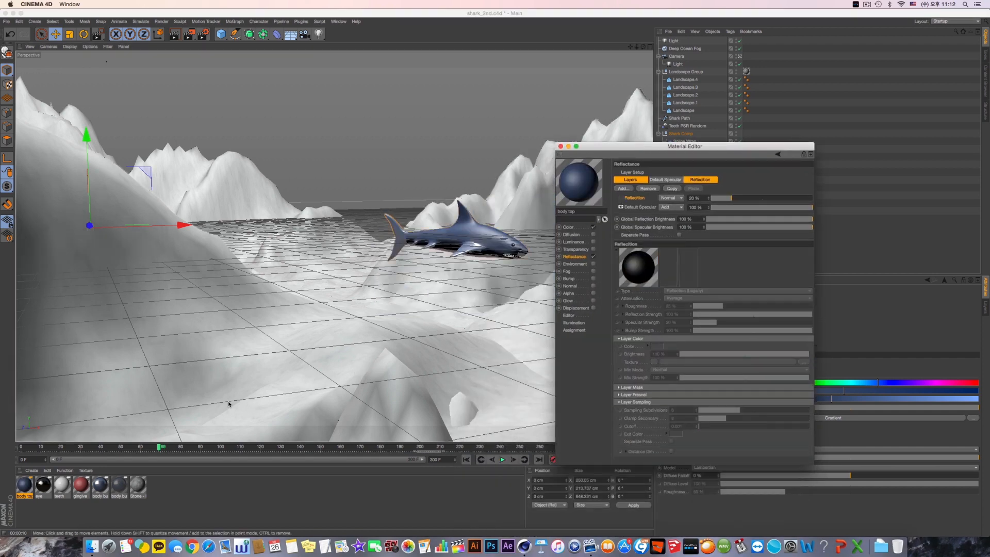
{"action": "left_click", "coordinate": [101, 483]}
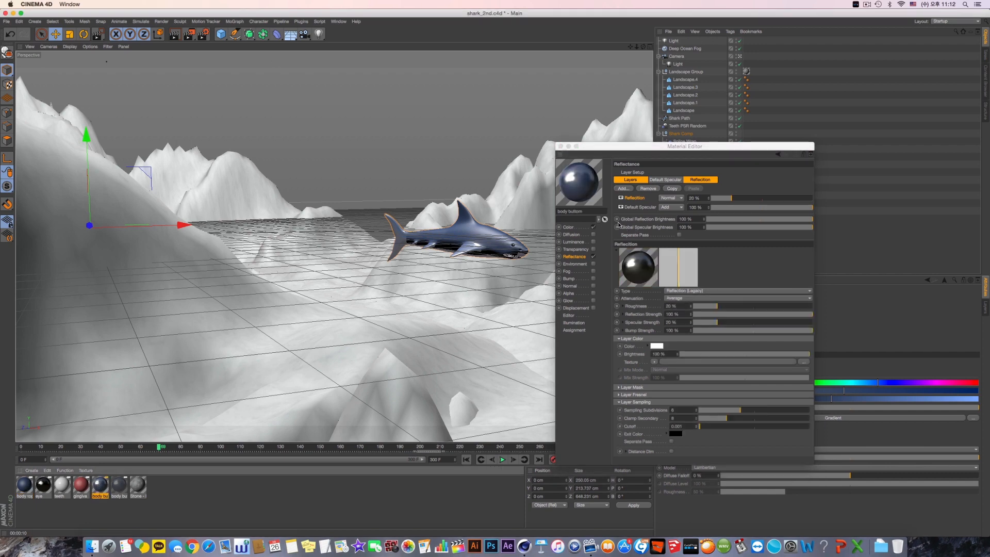
{"action": "left_click", "coordinate": [621, 198]}
{"action": "left_click", "coordinate": [119, 485]}
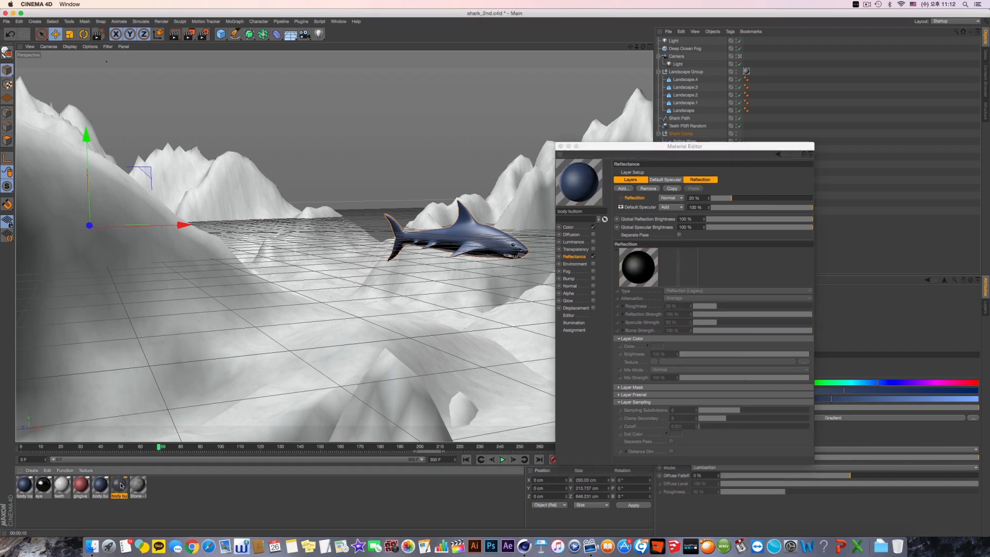
{"action": "left_click", "coordinate": [621, 198]}
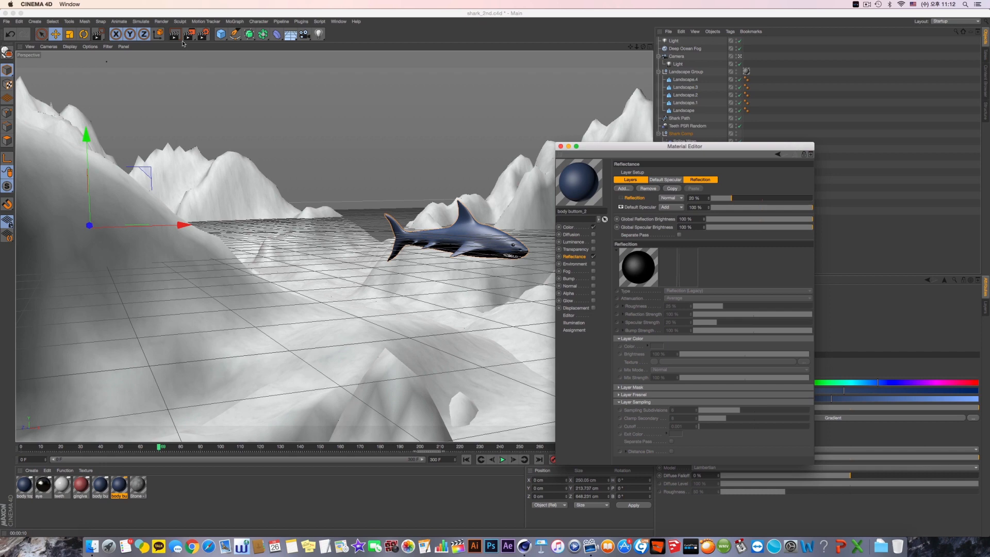
Step: Move the Material Editor aside and preview the render at the current frame and at frame 251
{"action": "left_click_drag", "start_coordinate": [617, 153], "coordinate": [816, 233]}
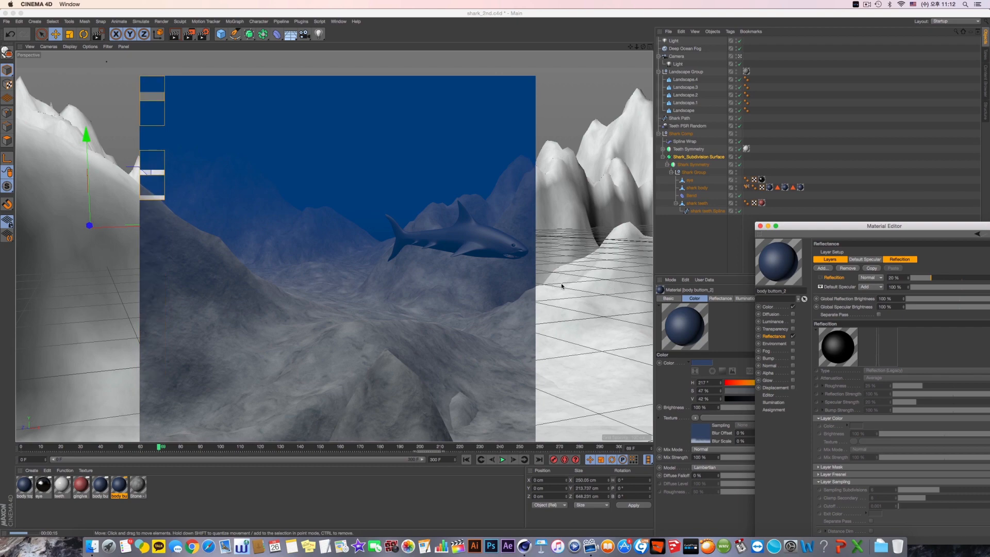
{"action": "left_click_drag", "start_coordinate": [162, 447], "coordinate": [521, 448]}
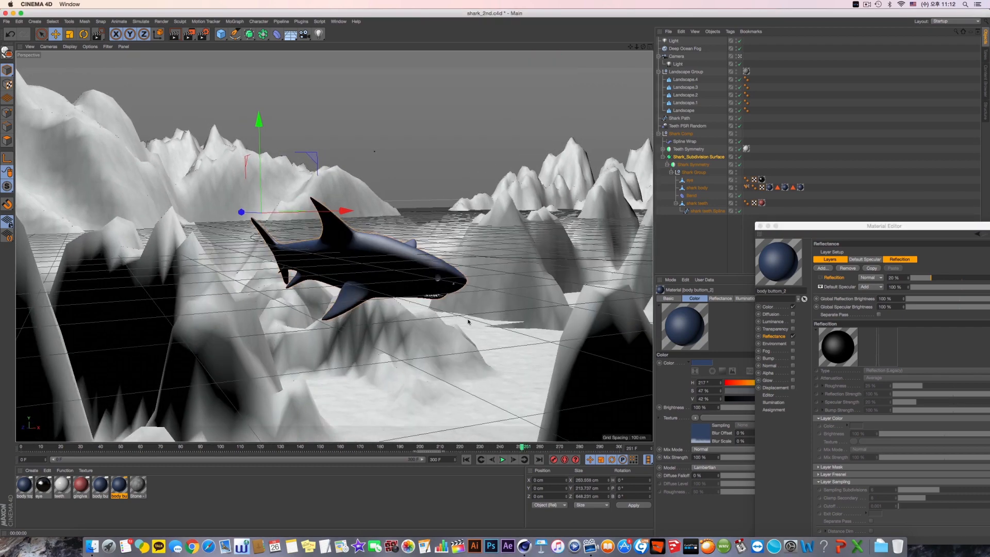
{"action": "left_click", "coordinate": [175, 35]}
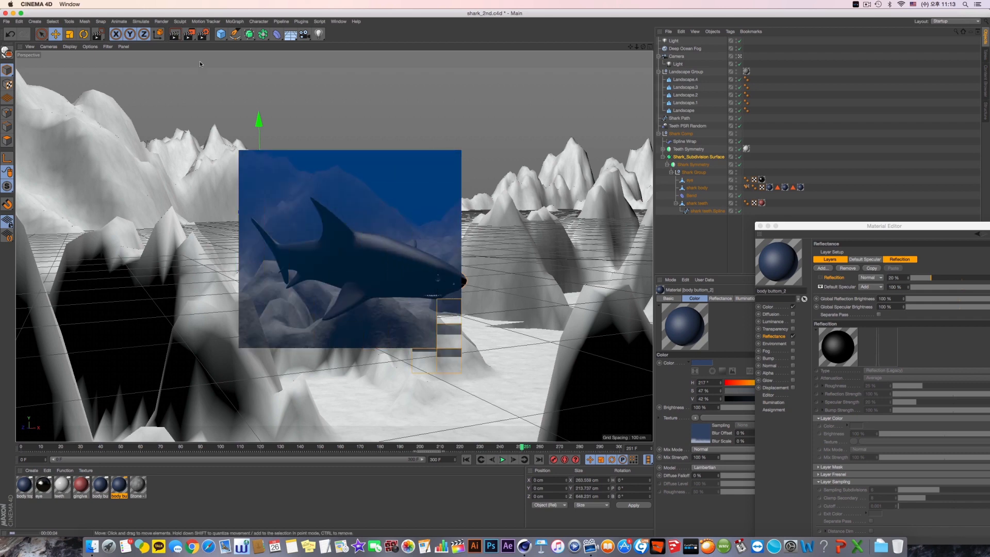
Step: Duplicate the light under the Camera and rename the copy Shark Light
{"action": "middle_click", "coordinate": [354, 211]}
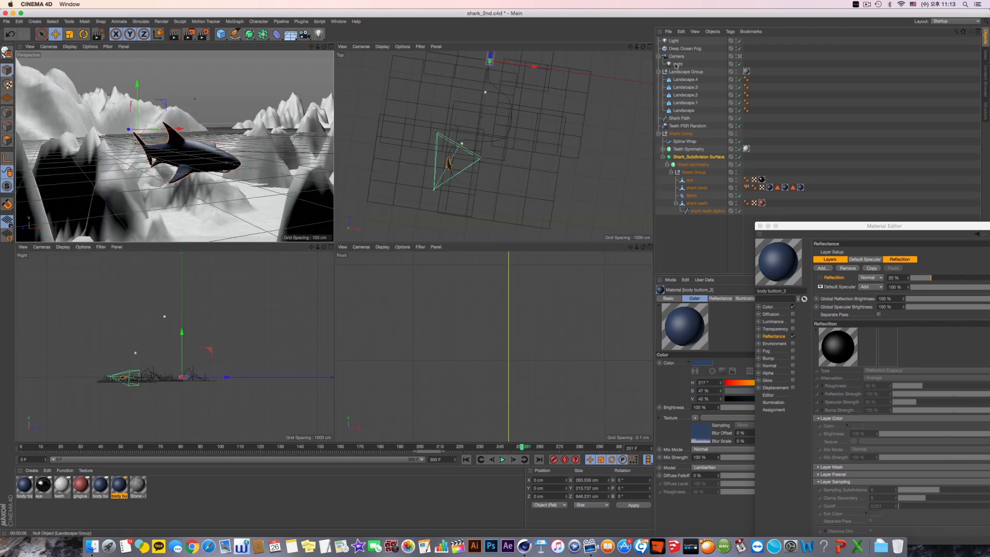
{"action": "left_click", "coordinate": [677, 64]}
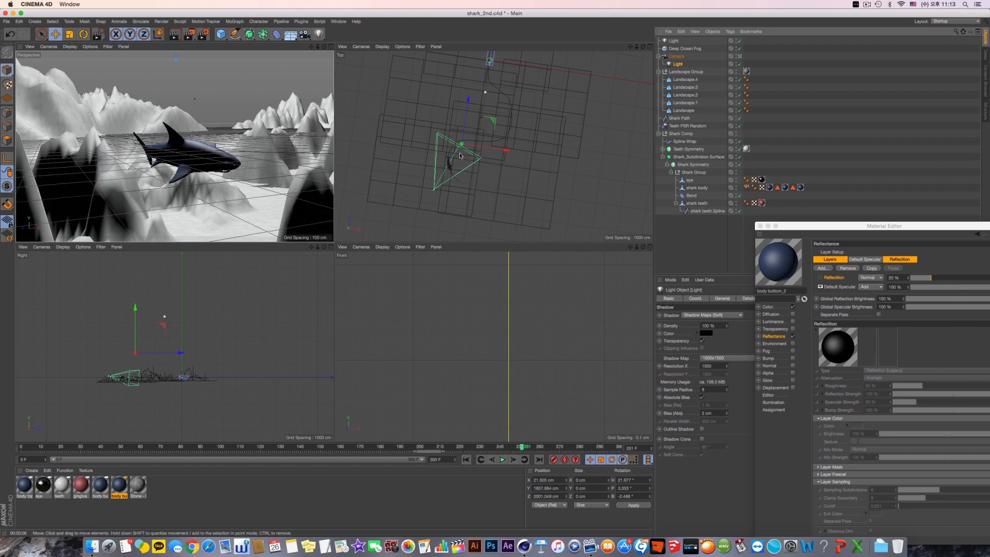
{"action": "scroll", "coordinate": [132, 387], "scroll_direction": "up", "scroll_amount": 2}
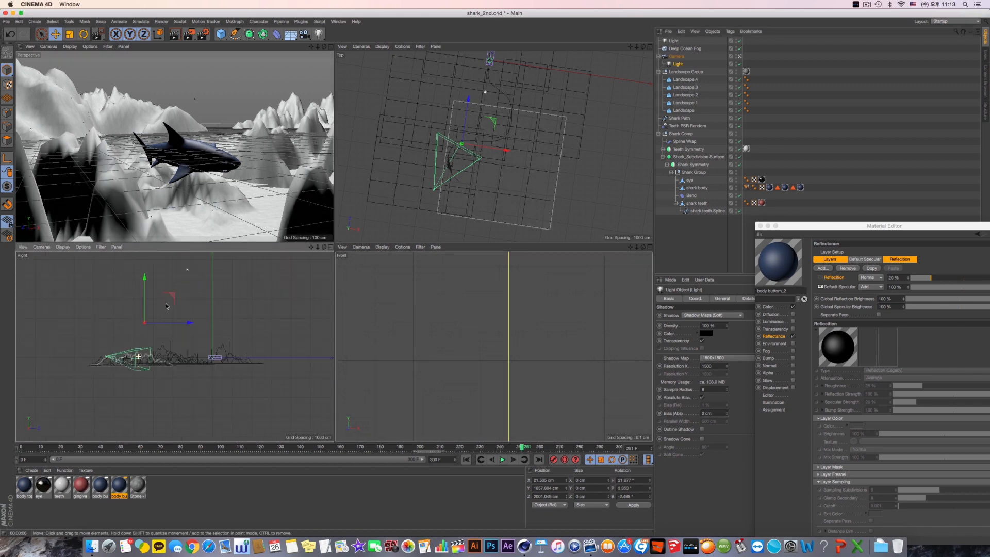
{"action": "mouse_move", "coordinate": [167, 308]}
{"action": "left_mouse_down"}
{"action": "mouse_move", "coordinate": [152, 323]}
{"action": "mouse_move", "coordinate": [165, 311]}
{"action": "left_mouse_up"}
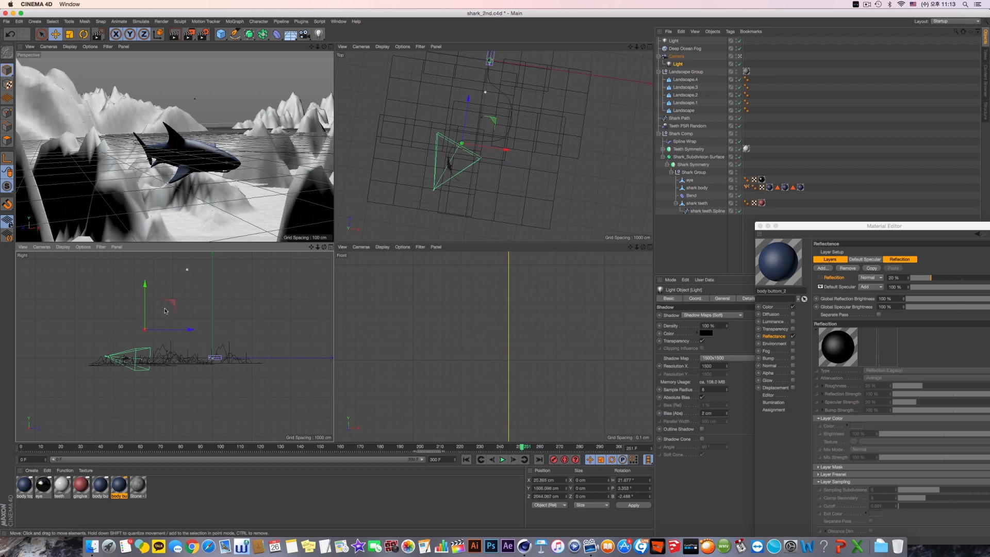
{"action": "left_click_drag", "start_coordinate": [681, 67], "coordinate": [677, 64], "text": "ctrl"}
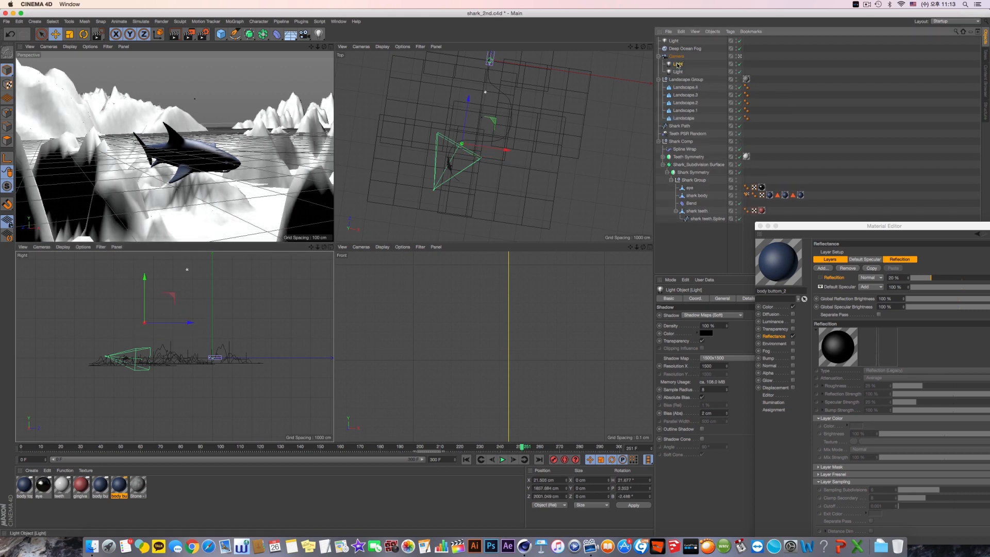
{"action": "double_click", "coordinate": [679, 64]}
{"action": "type", "text": "Sha"}
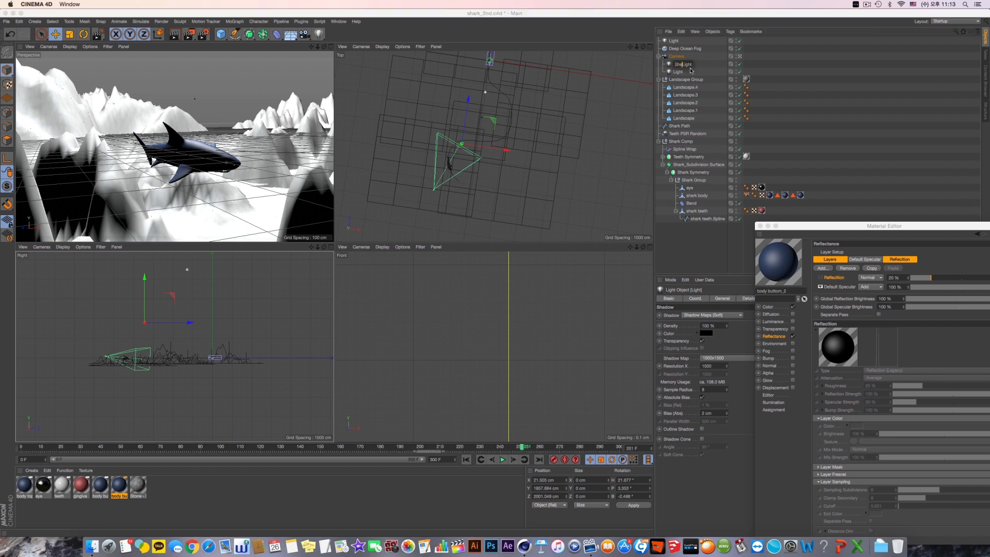
{"action": "type", "text": "rk"}
{"action": "key", "text": "Return"}
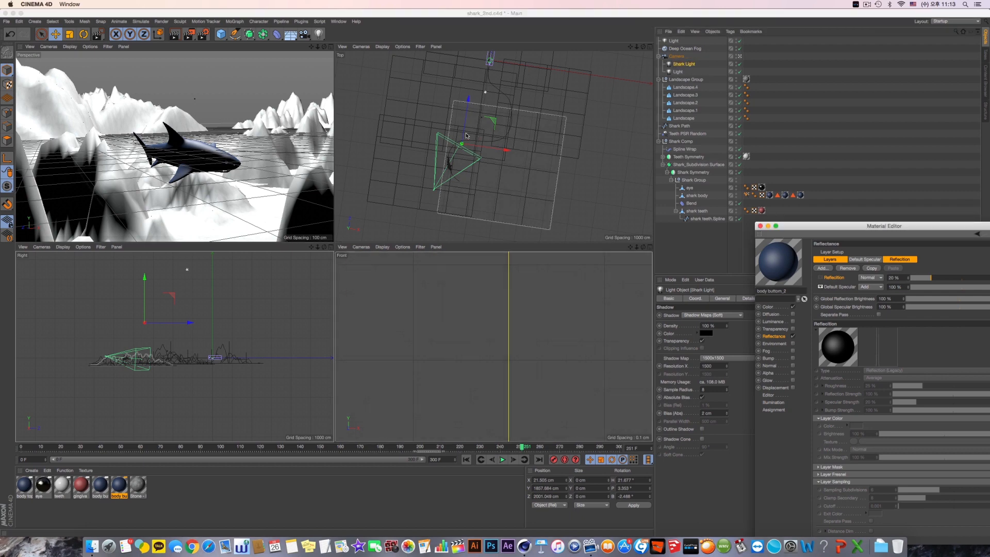
Step: Place the Shark Light low beside the shark at about X -142 cm, Y -134 cm and Z 704 cm
{"action": "left_click_drag", "start_coordinate": [467, 136], "coordinate": [462, 153]}
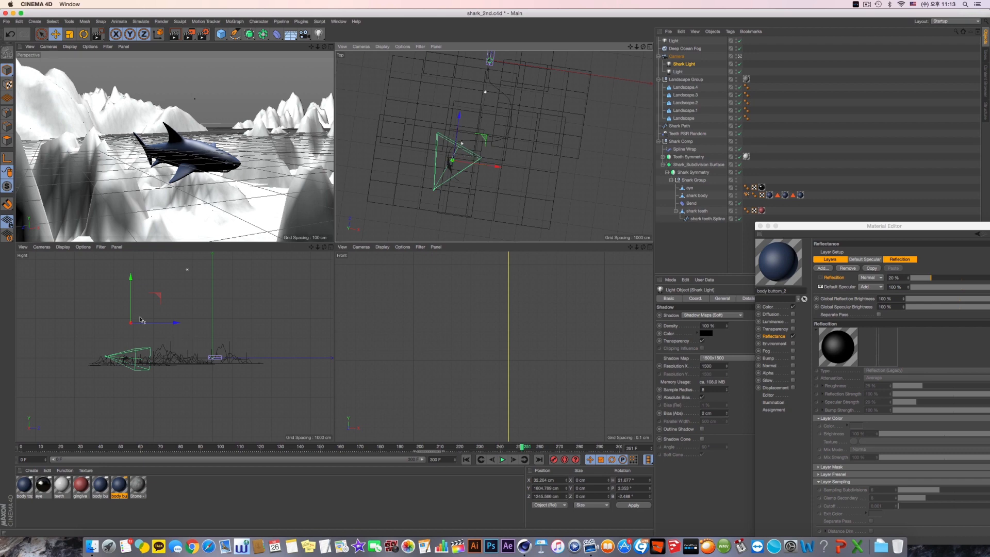
{"action": "left_click_drag", "start_coordinate": [144, 316], "coordinate": [147, 350]}
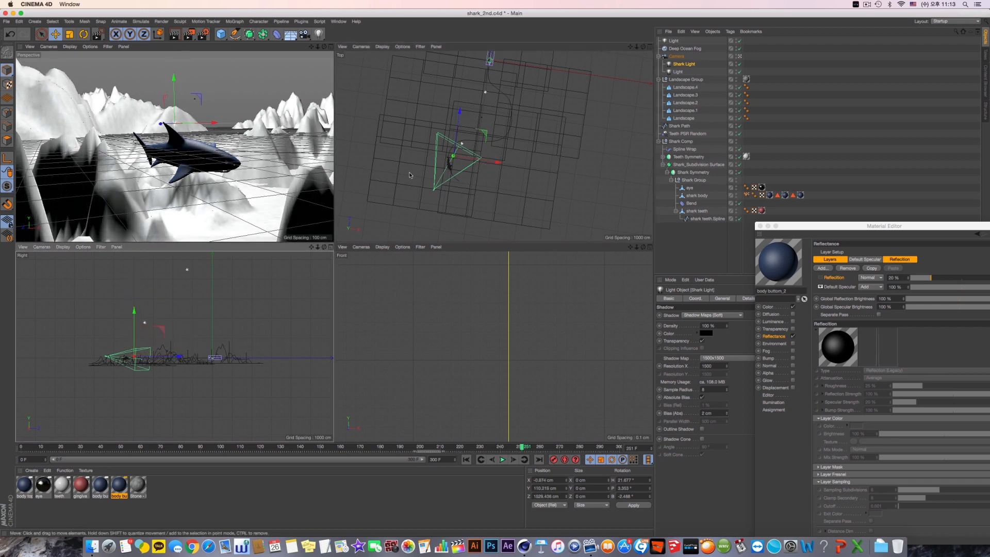
{"action": "left_click_drag", "start_coordinate": [452, 142], "coordinate": [436, 154]}
{"action": "left_click_drag", "start_coordinate": [115, 114], "coordinate": [146, 182]}
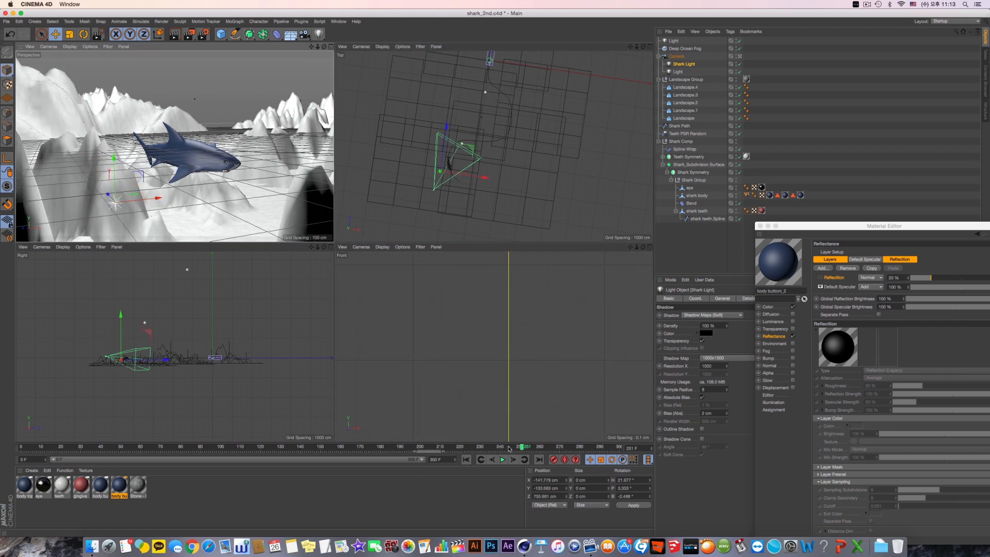
Step: Preview the render of the full perspective view at frame 181 to check the shark's lighting
{"action": "left_click_drag", "start_coordinate": [508, 448], "coordinate": [382, 449]}
{"action": "middle_click", "coordinate": [247, 134]}
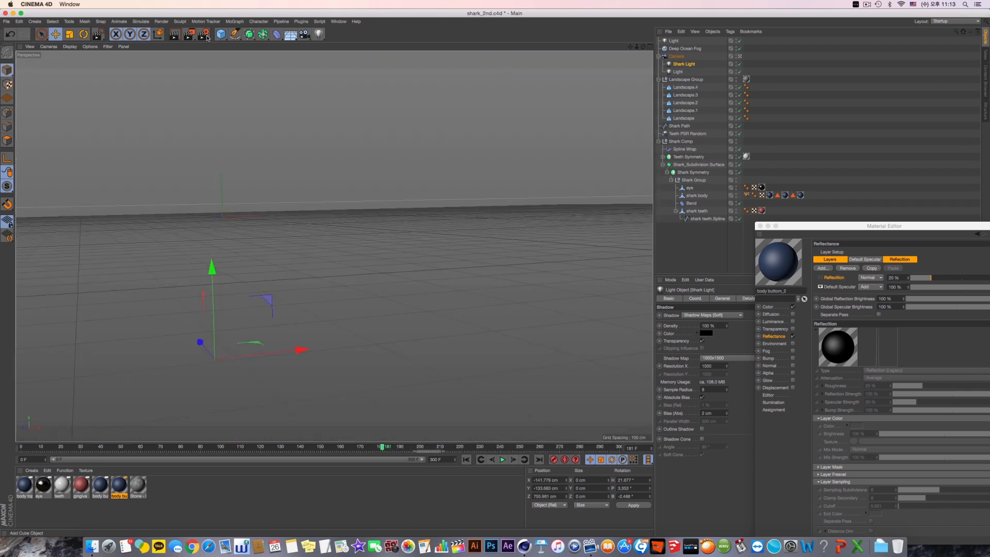
{"action": "left_click", "coordinate": [173, 37]}
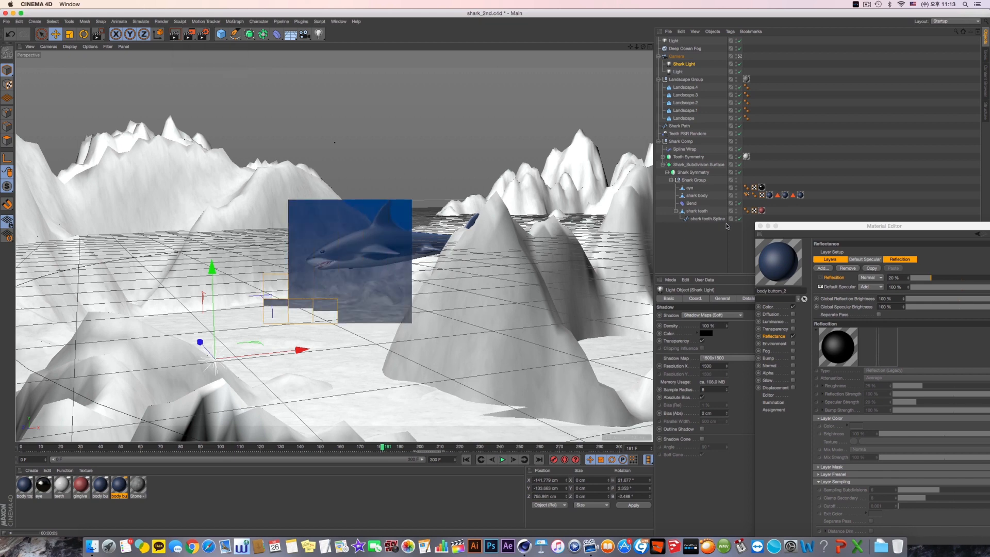
Step: Restrict the Shark Light to the shark by setting its project mode to Include and adding Shark Comp
{"action": "left_click_drag", "start_coordinate": [800, 226], "coordinate": [257, 508]}
{"action": "left_click", "coordinate": [870, 318]}
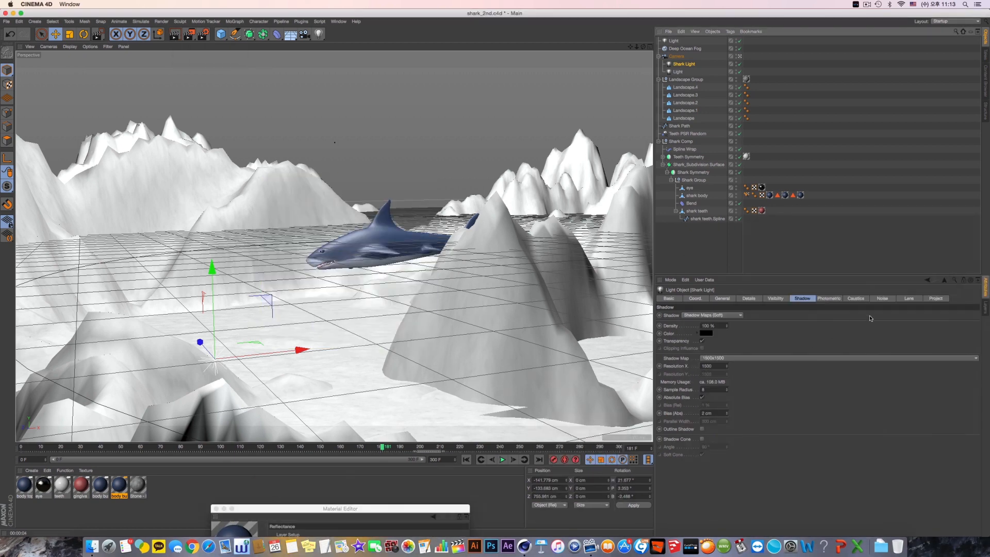
{"action": "left_click", "coordinate": [937, 298]}
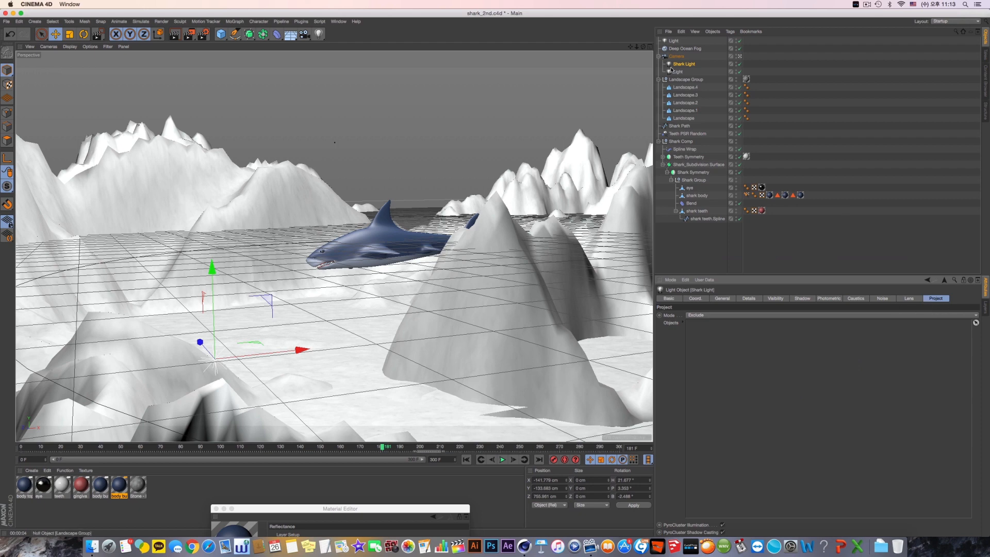
{"action": "left_click", "coordinate": [706, 316]}
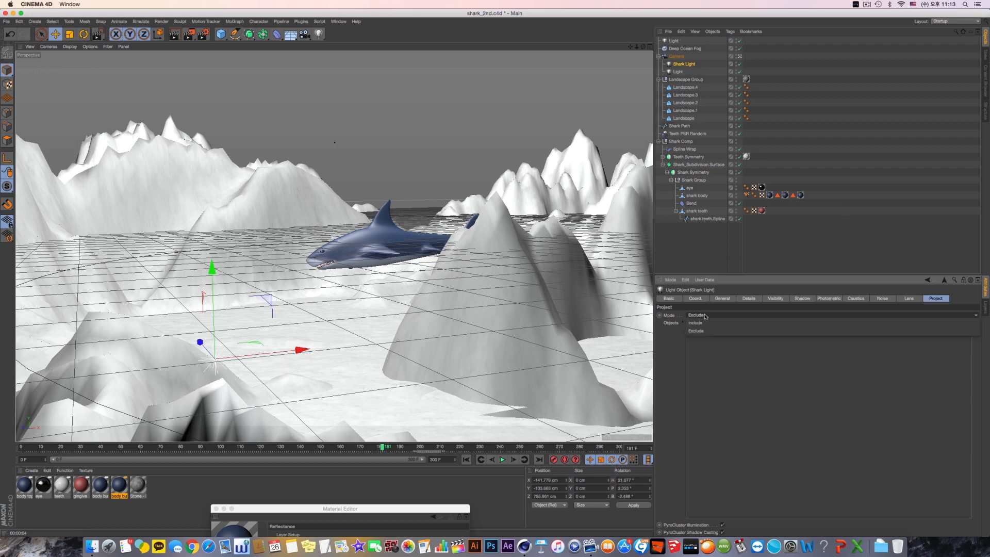
{"action": "left_click", "coordinate": [707, 330]}
{"action": "left_click_drag", "start_coordinate": [681, 141], "coordinate": [722, 330]}
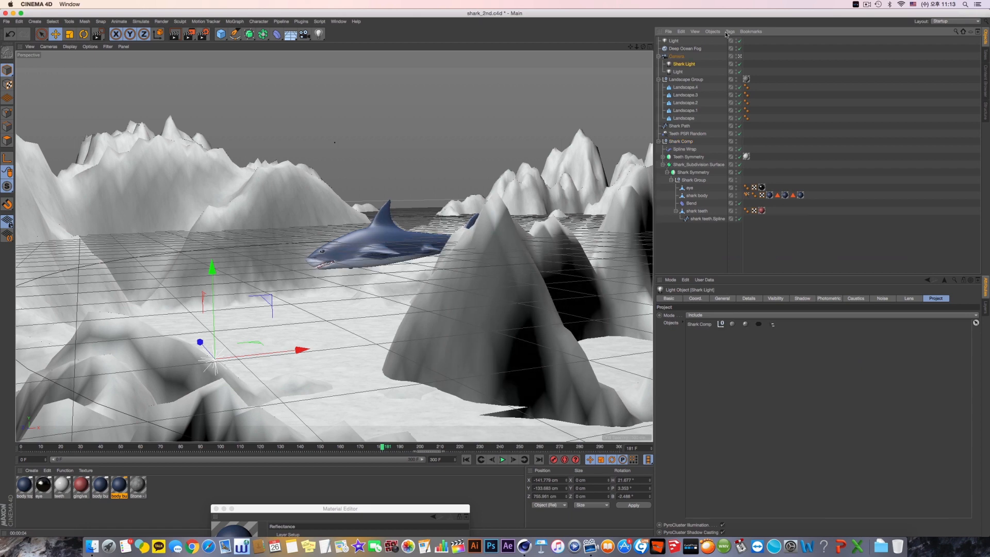
Step: Switch the Shark Light off and on repeatedly to compare its effect on the shark
{"action": "left_click", "coordinate": [740, 65]}
{"action": "left_click", "coordinate": [739, 64]}
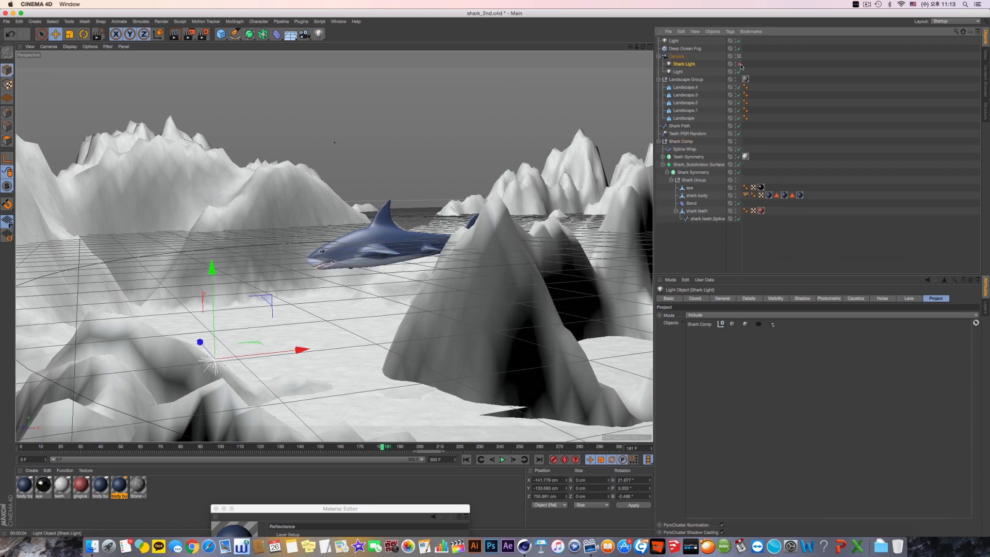
{"action": "left_click", "coordinate": [739, 64]}
{"action": "left_click", "coordinate": [740, 64]}
{"action": "left_click", "coordinate": [740, 64]}
{"action": "left_click", "coordinate": [739, 64]}
Step: Set the Shark Light's Intensity to 51 % and compare renders with the light on and off, leaving it enabled
{"action": "left_click", "coordinate": [725, 298]}
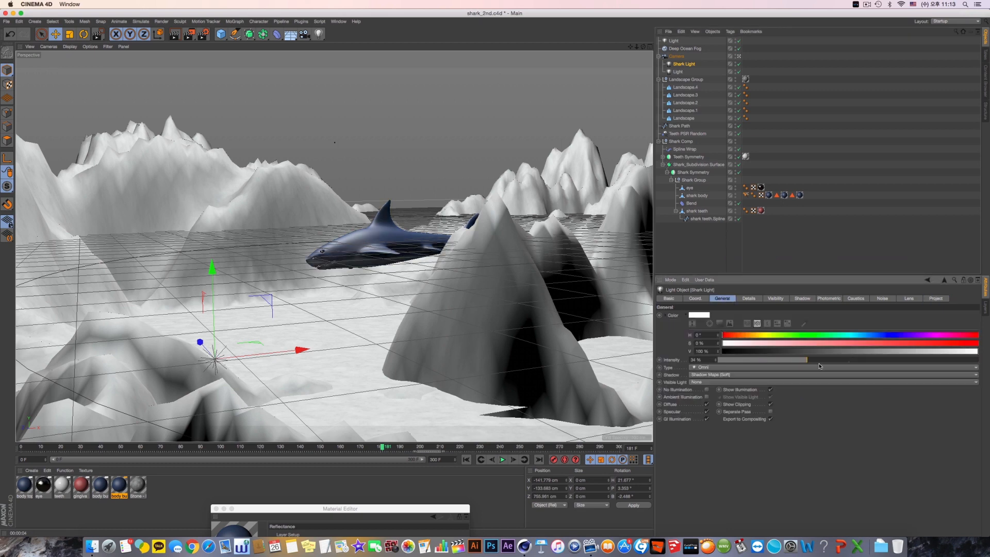
{"action": "left_click", "coordinate": [174, 34]}
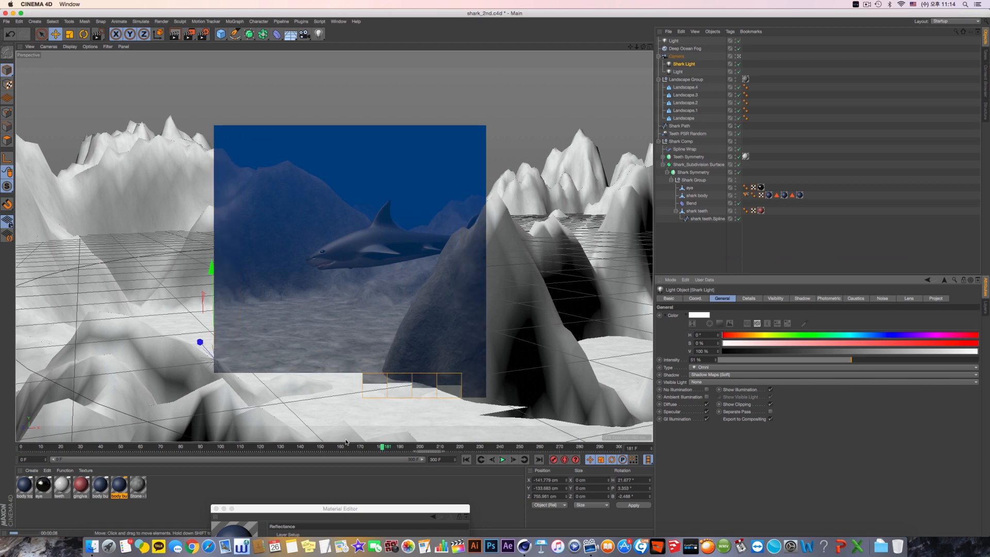
{"action": "left_click", "coordinate": [738, 65]}
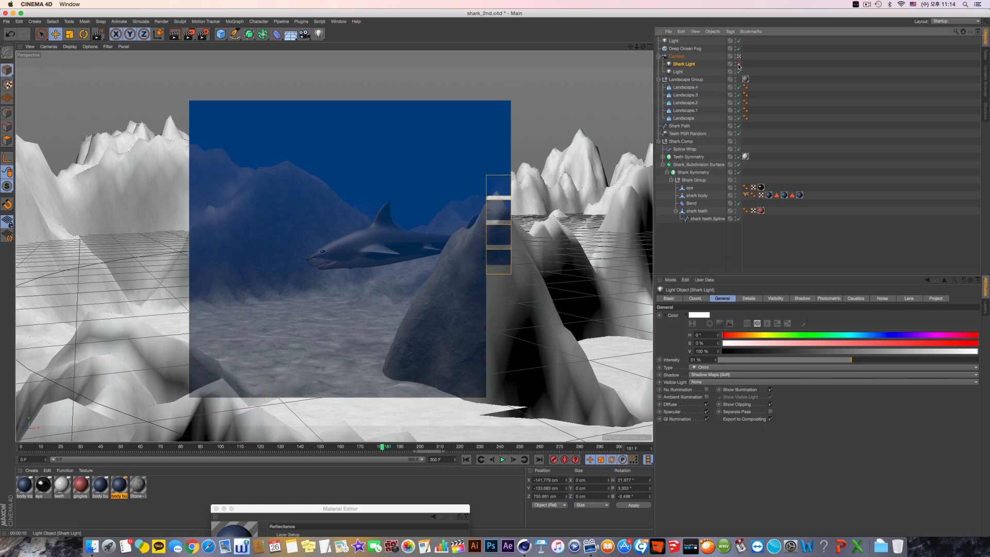
{"action": "left_click", "coordinate": [175, 34]}
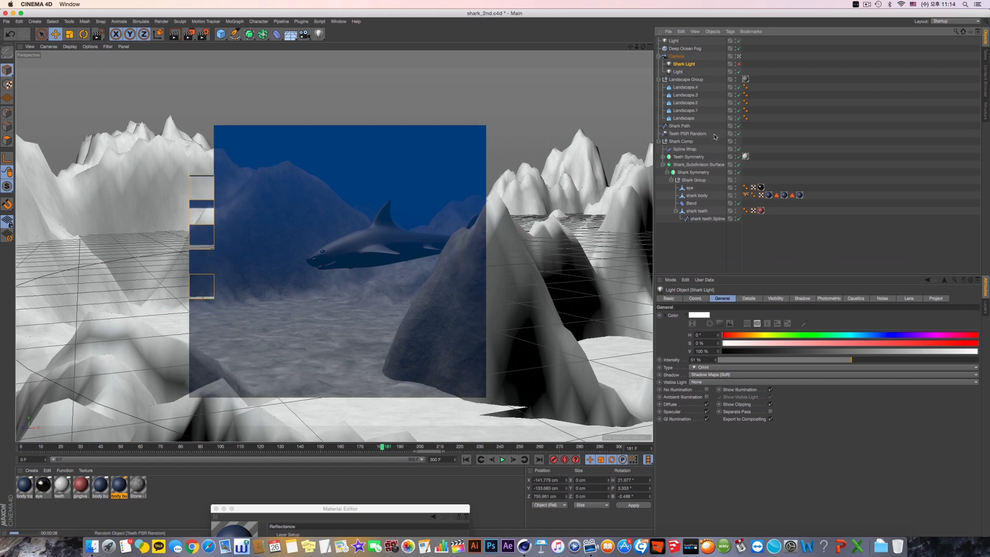
{"action": "left_click", "coordinate": [739, 64]}
Step: Select the other light under the Camera and preview the perspective render at frame 240
{"action": "left_click", "coordinate": [679, 72]}
{"action": "middle_click", "coordinate": [435, 245]}
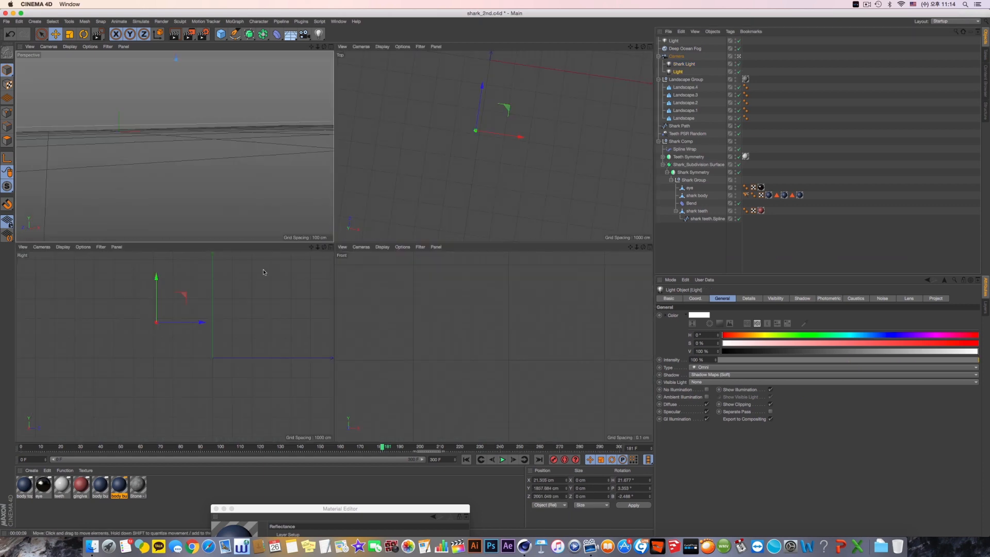
{"action": "middle_click", "coordinate": [220, 194]}
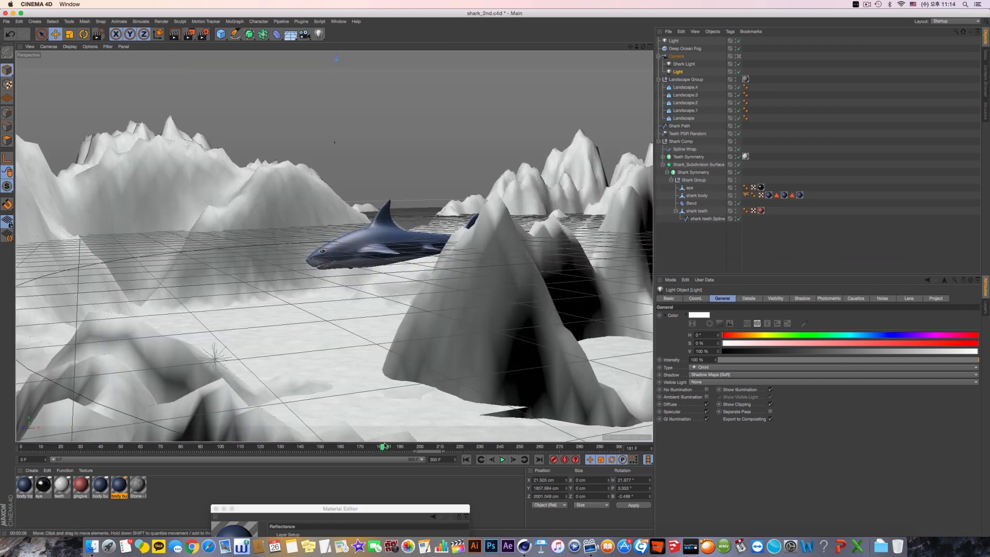
{"action": "left_click_drag", "start_coordinate": [383, 448], "coordinate": [500, 449]}
{"action": "left_click", "coordinate": [175, 34]}
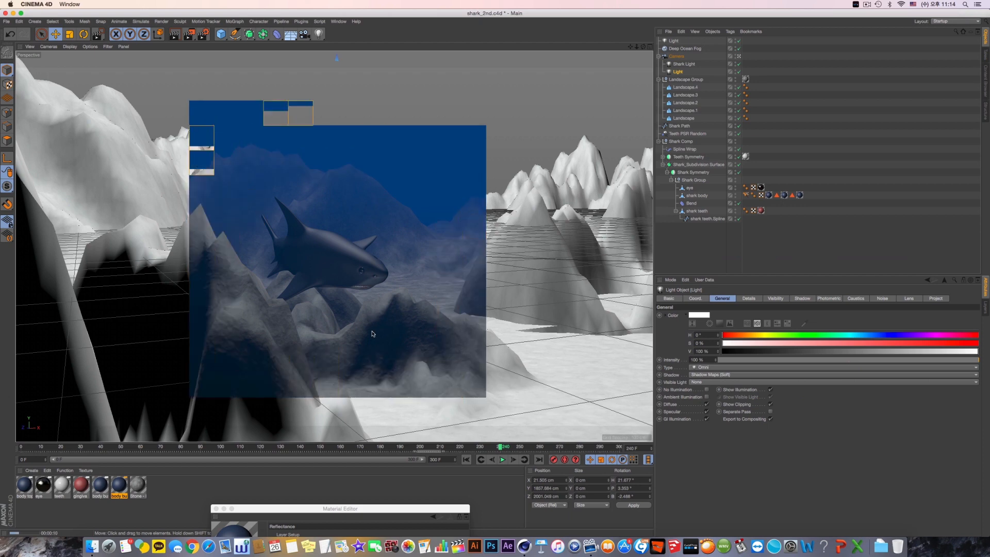
Step: Set Width Segments and Depth Segments to 150 for Landscape, Landscape.1, Landscape.2 and Landscape.3 together
{"action": "left_click", "coordinate": [810, 166]}
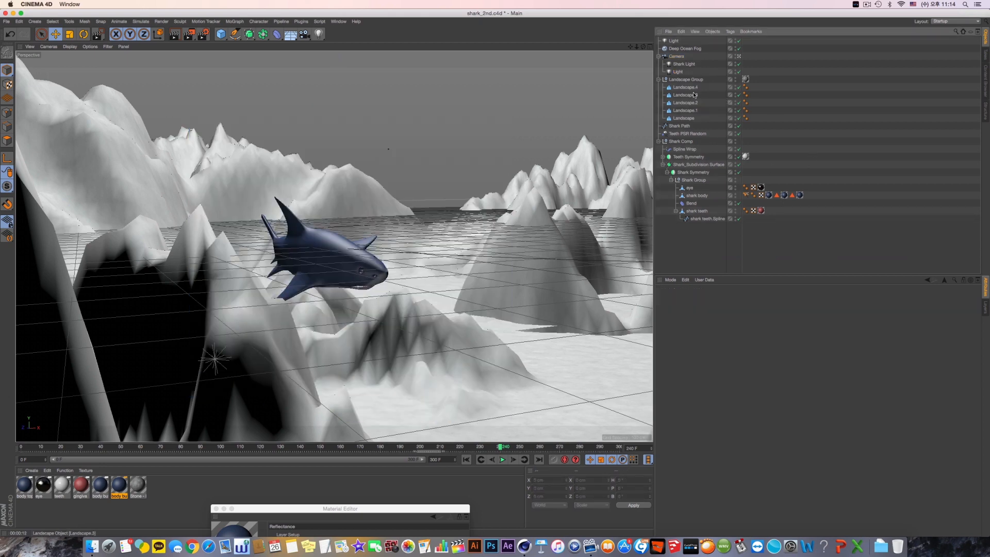
{"action": "left_click", "coordinate": [692, 88]}
{"action": "left_click_drag", "start_coordinate": [712, 92], "coordinate": [680, 120]}
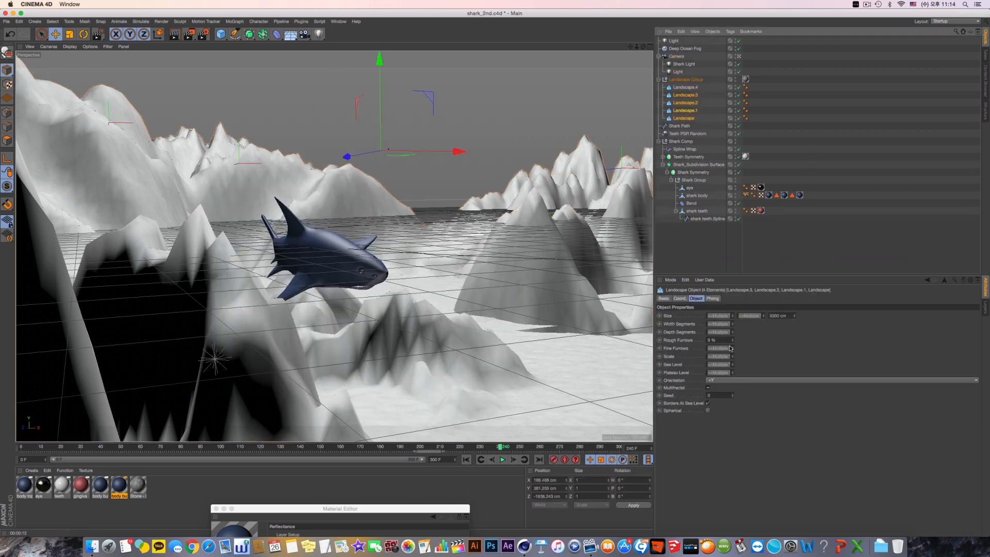
{"action": "left_click", "coordinate": [721, 323]}
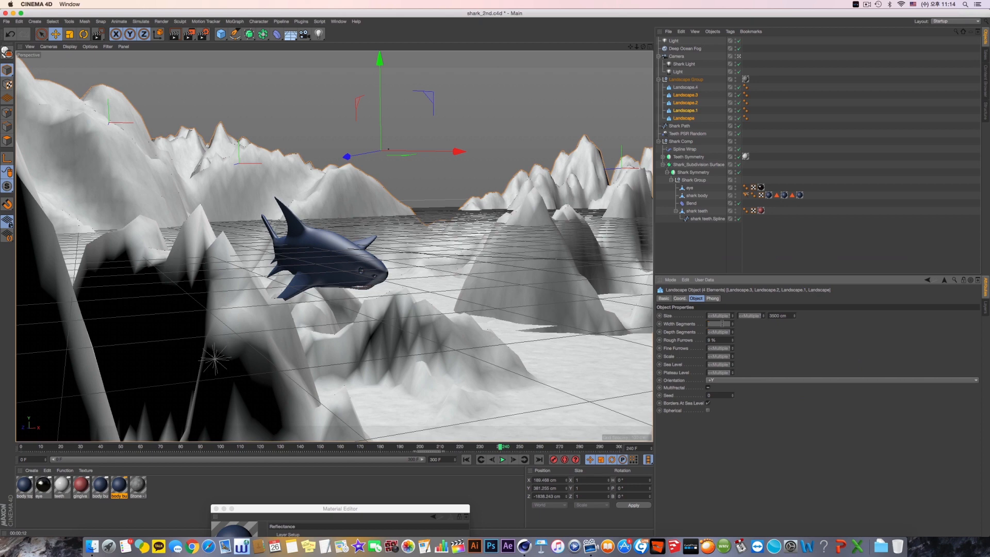
{"action": "type", "text": "150"}
{"action": "key", "text": "Tab"}
{"action": "type", "text": "150"}
{"action": "key", "text": "Return"}
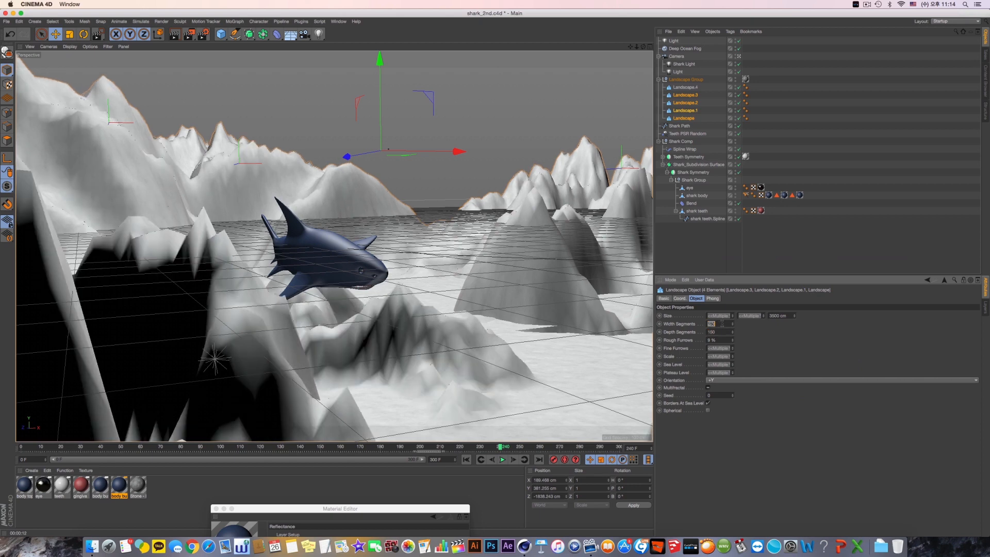
Step: Try Width Segments and Depth Segments of 250 on the four selected landscapes, and undo the change
{"action": "left_click", "coordinate": [722, 323]}
{"action": "type", "text": "250"}
{"action": "key", "text": "Tab"}
{"action": "type", "text": "25"}
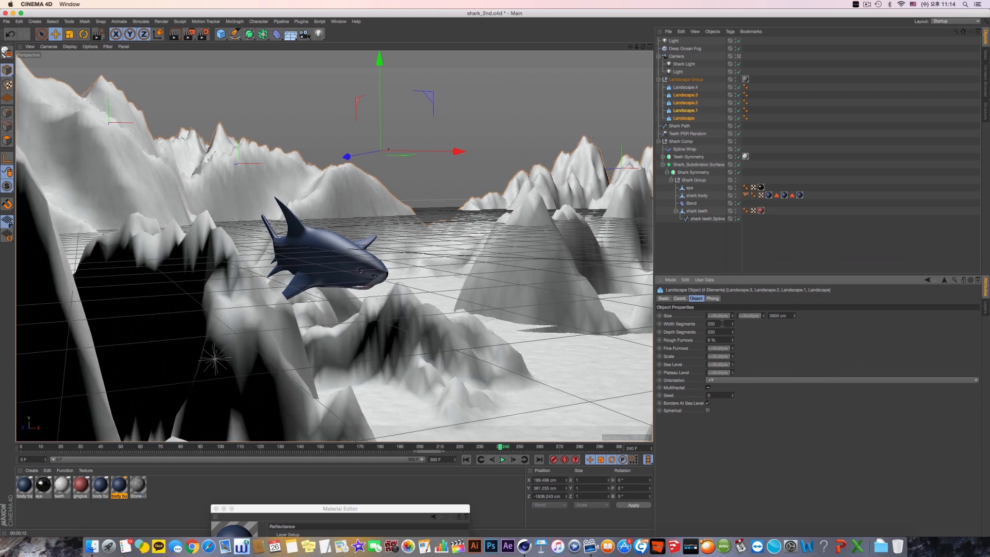
{"action": "type", "text": "0"}
{"action": "key", "text": "Return"}
{"action": "key", "text": "super+z"}
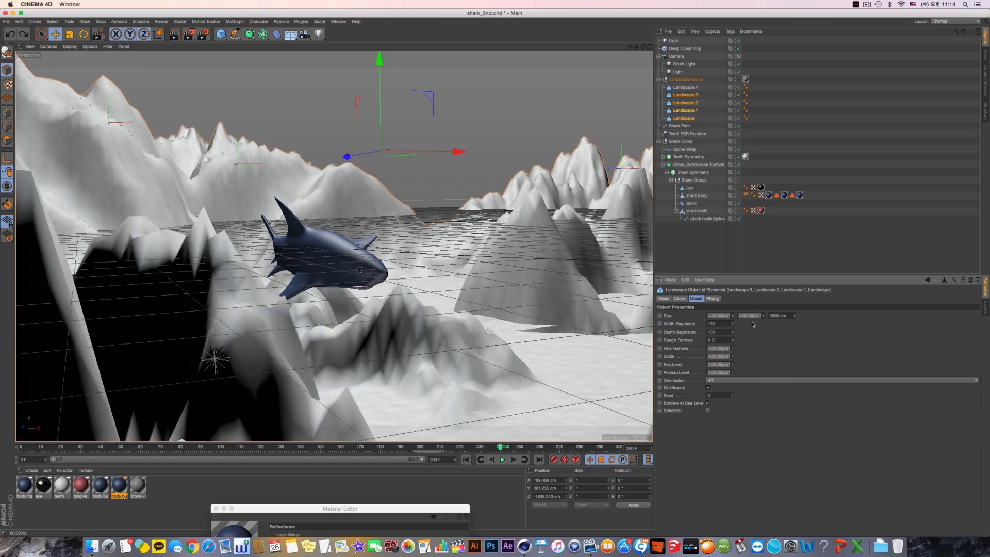
Step: Wrap the Landscape Group in a Subdivision Surface with both Subdivision Editor and Subdivision Renderer set to 1
{"action": "left_click", "coordinate": [821, 139]}
{"action": "left_click", "coordinate": [685, 87]}
{"action": "left_click", "coordinate": [686, 80]}
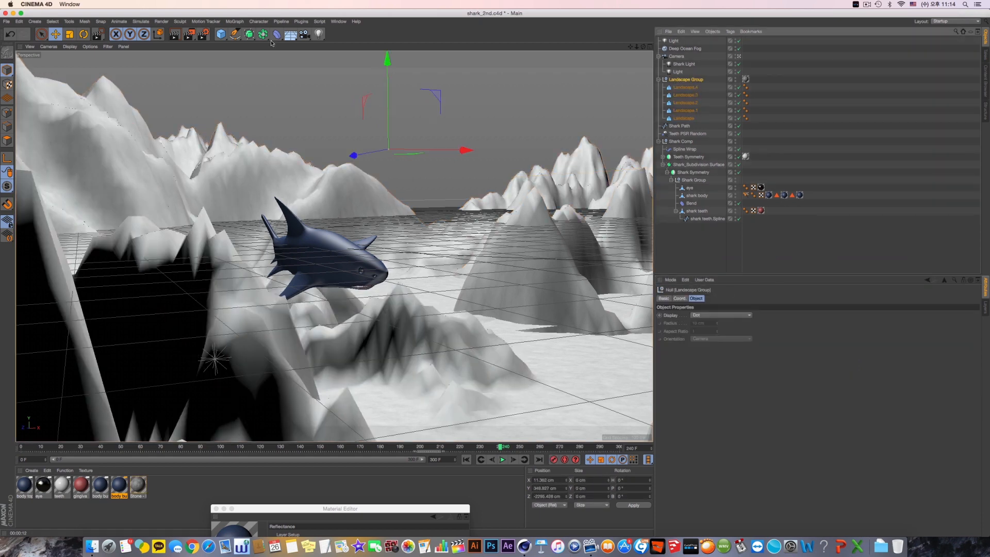
{"action": "left_click", "coordinate": [249, 34], "text": "alt"}
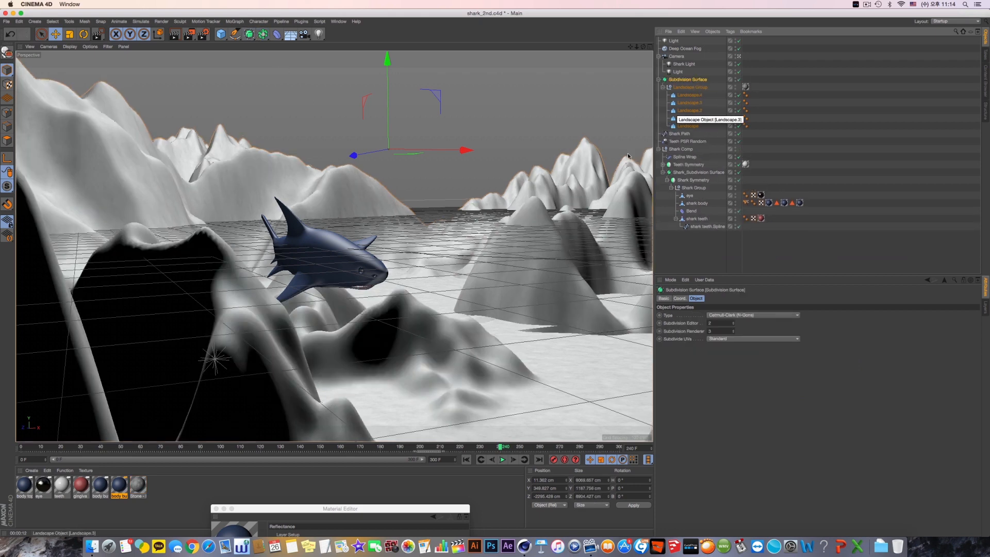
{"action": "double_click", "coordinate": [714, 324]}
{"action": "type", "text": "1"}
{"action": "key", "text": "Tab"}
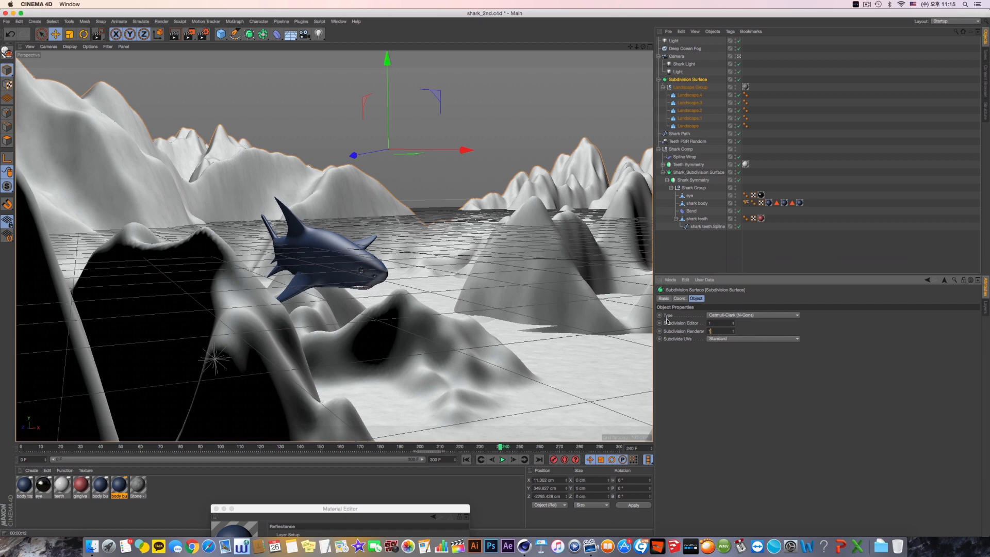
{"action": "type", "text": "1"}
Step: Rename the Subdivision Surface above the Landscape Group as "landscape Group_Hyper"
{"action": "double_click", "coordinate": [690, 81]}
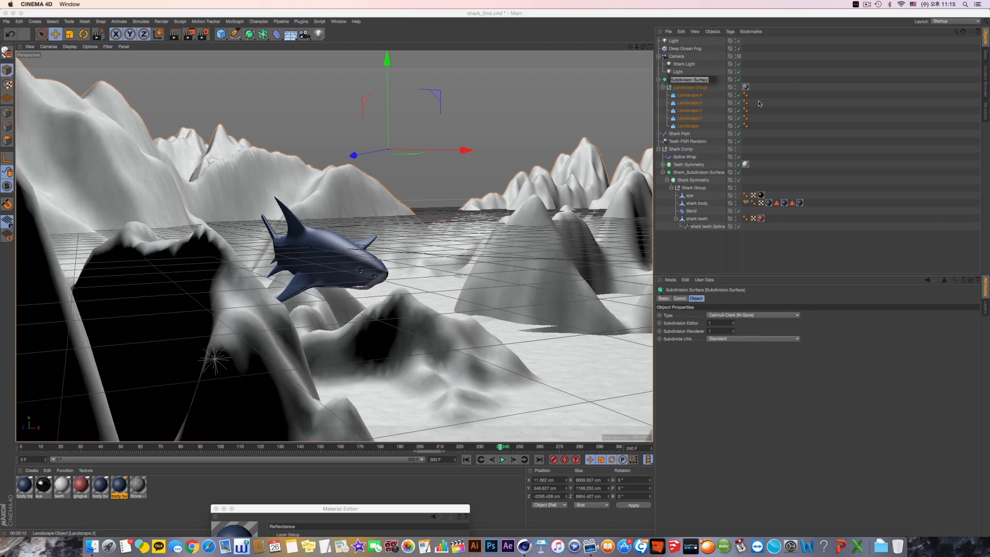
{"action": "key", "text": "BackSpace"}
{"action": "type", "text": "landscape Gou"}
{"action": "key", "text": "BackSpace"}
{"action": "key", "text": "BackSpace"}
{"action": "key", "text": "BackSpace"}
{"action": "key", "text": "BackSpace"}
{"action": "key", "text": "BackSpace"}
{"action": "type", "text": "Hyper"}
{"action": "key", "text": "Return"}
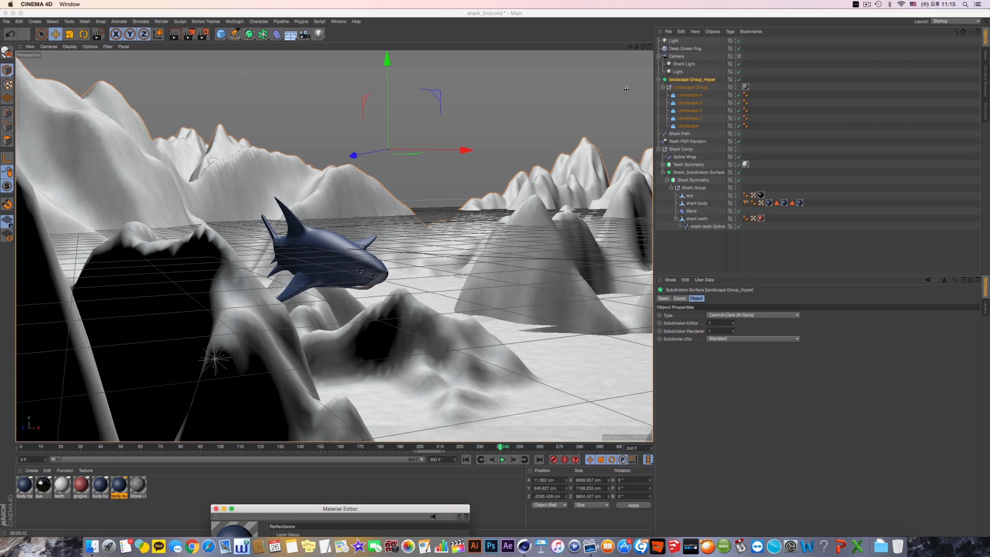
{"action": "left_click", "coordinate": [249, 34]}
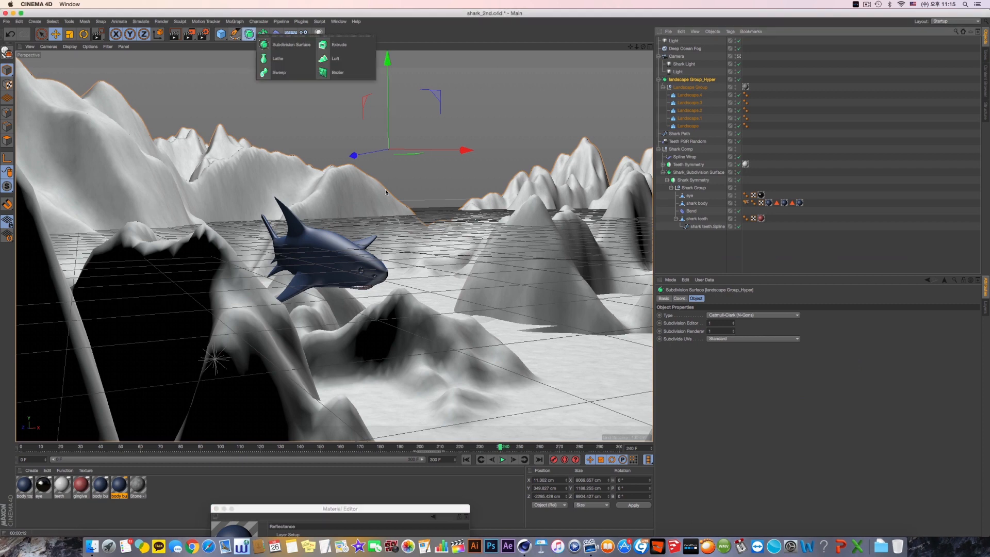
{"action": "left_click", "coordinate": [262, 34]}
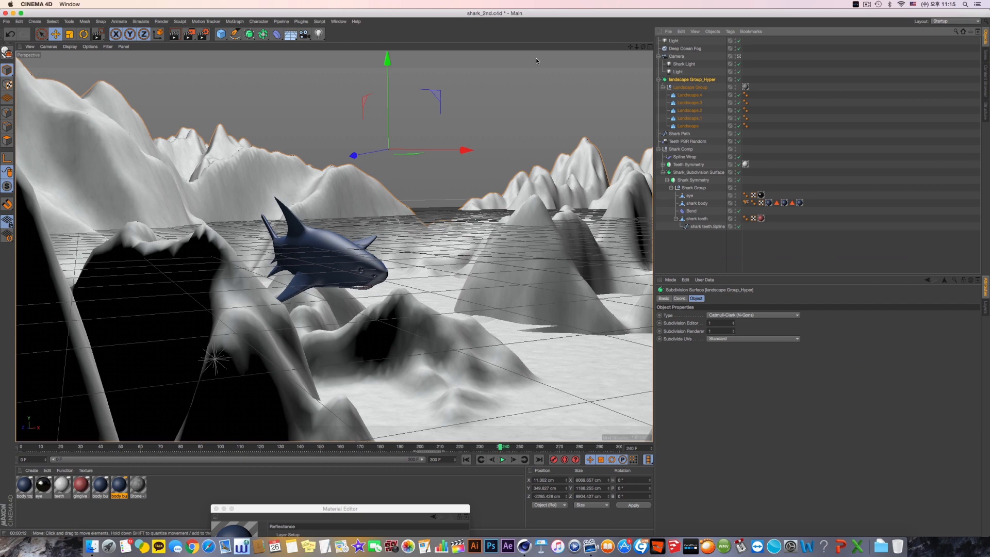
Step: Add the Ambient Occlusion effect to the render settings and preview the render of the perspective view
{"action": "left_click", "coordinate": [203, 34]}
{"action": "left_click_drag", "start_coordinate": [207, 13], "coordinate": [782, 226]}
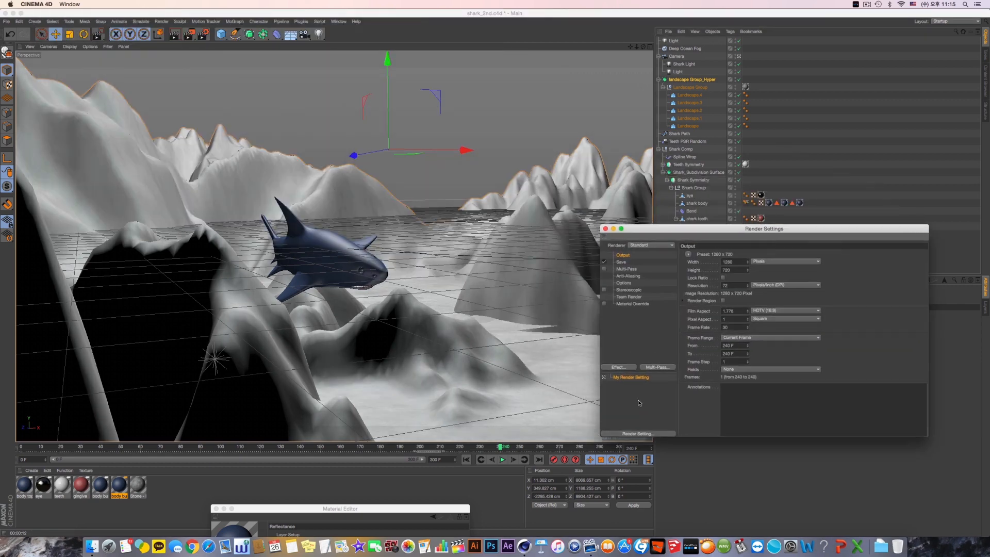
{"action": "left_click", "coordinate": [618, 368]}
{"action": "left_click", "coordinate": [660, 344]}
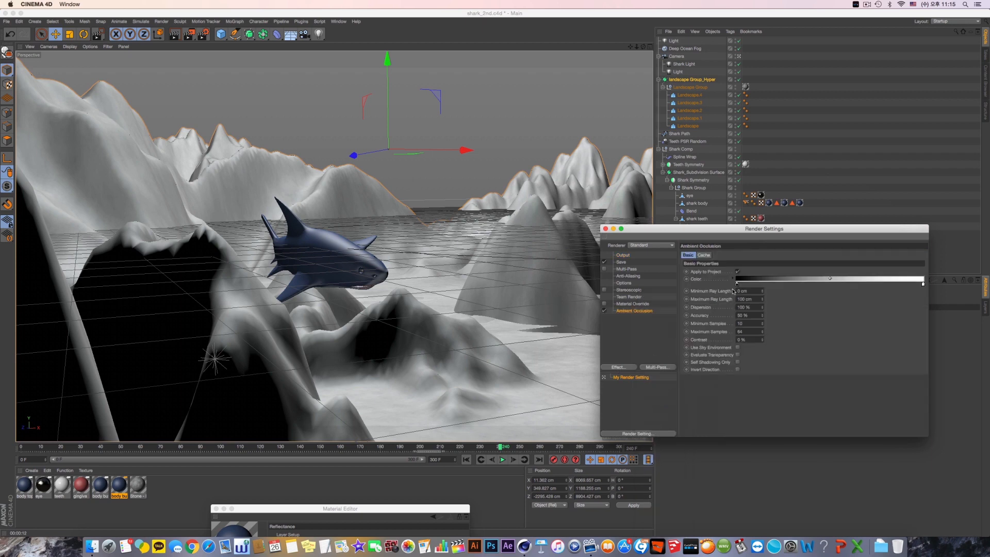
{"action": "left_click", "coordinate": [177, 36]}
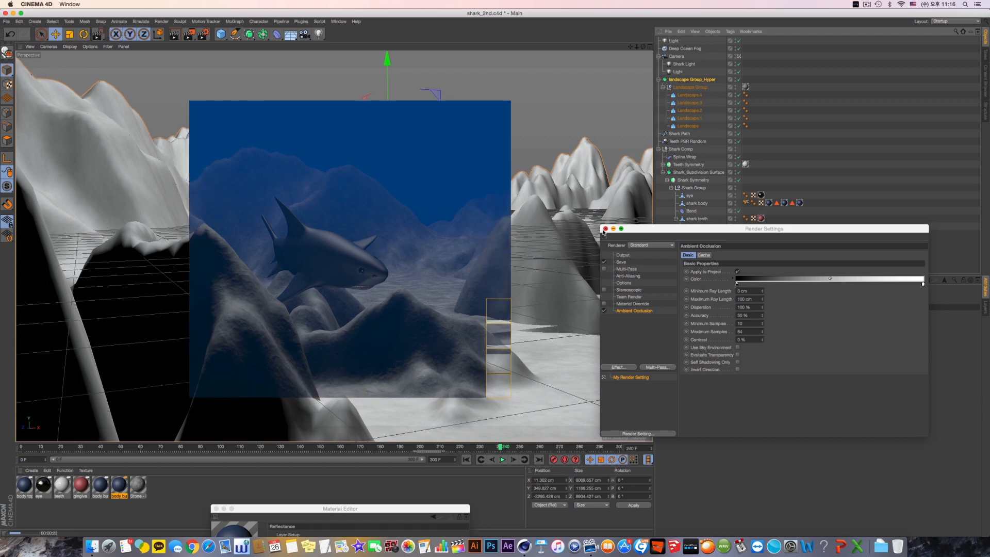
{"action": "left_click", "coordinate": [604, 229]}
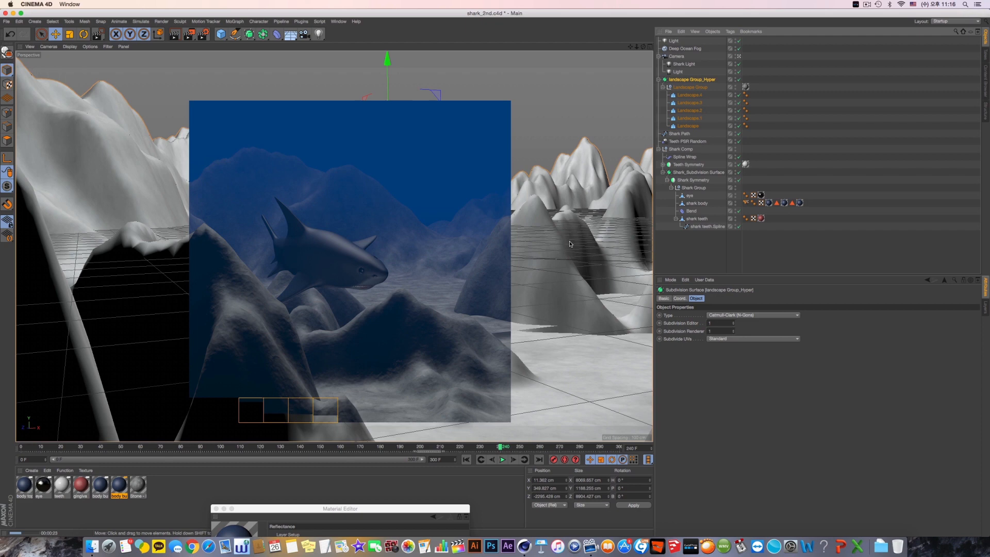
{"action": "left_click", "coordinate": [774, 115]}
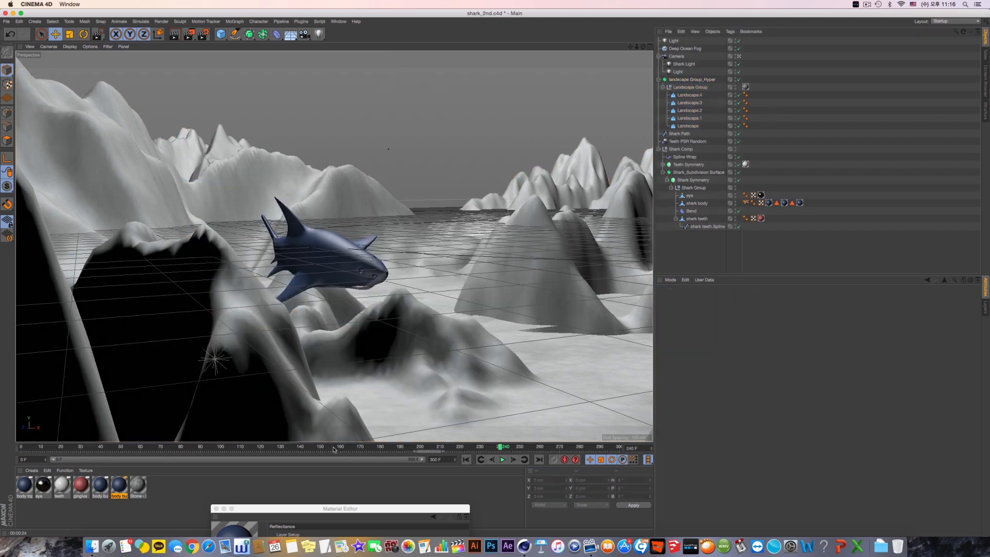
Step: Move the animation to frame 65, disable the Deep Ocean Fog sky and preview the render
{"action": "left_click", "coordinate": [278, 448]}
{"action": "left_click_drag", "start_coordinate": [204, 449], "coordinate": [150, 448]}
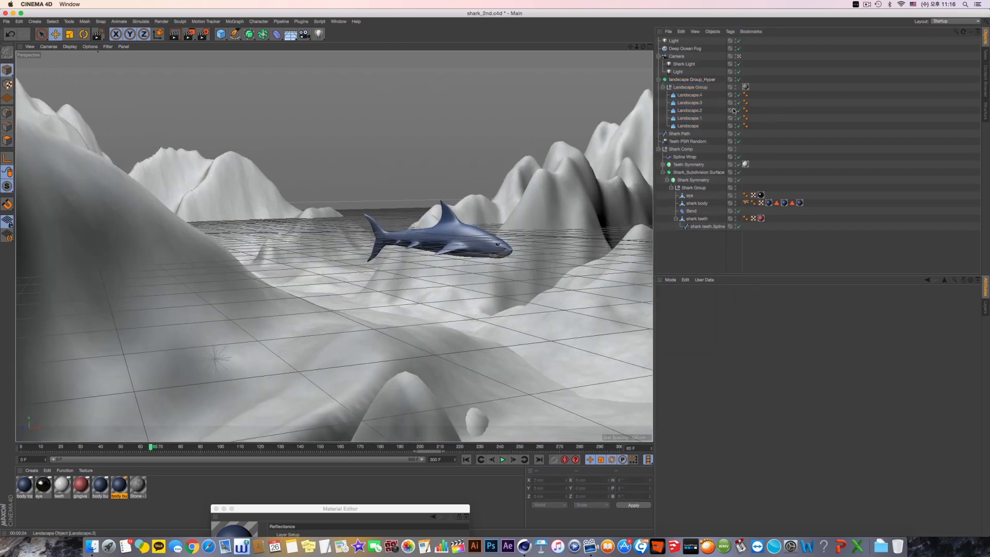
{"action": "left_click", "coordinate": [737, 49]}
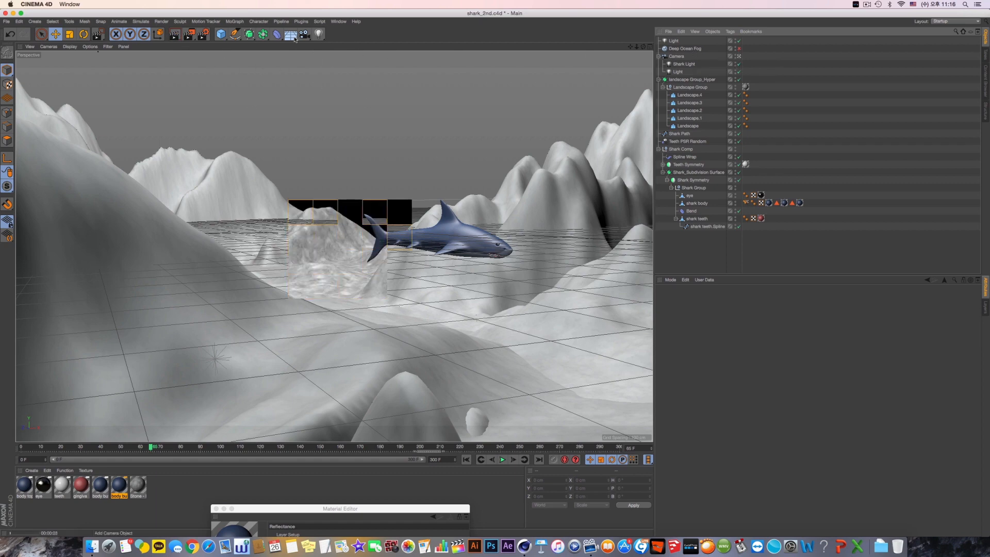
Step: Add an Environment object and place it directly below the first Light in the object hierarchy
{"action": "left_click_drag", "start_coordinate": [290, 34], "coordinate": [315, 69]}
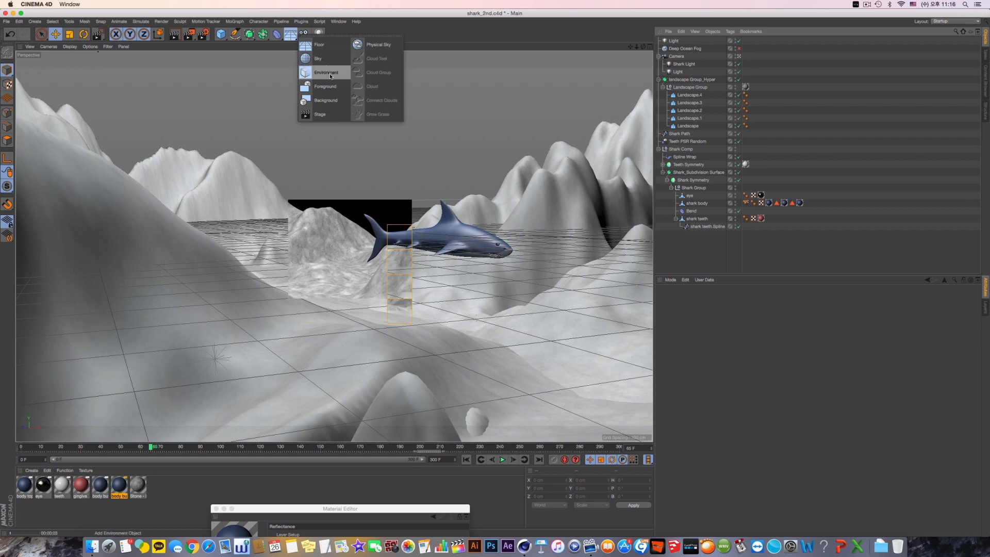
{"action": "left_click", "coordinate": [330, 77]}
{"action": "left_click_drag", "start_coordinate": [672, 41], "coordinate": [675, 52]}
Step: Rename the Deep Ocean Fog sky object as "Deep Ocean Fog by Sky"
{"action": "double_click", "coordinate": [686, 55]}
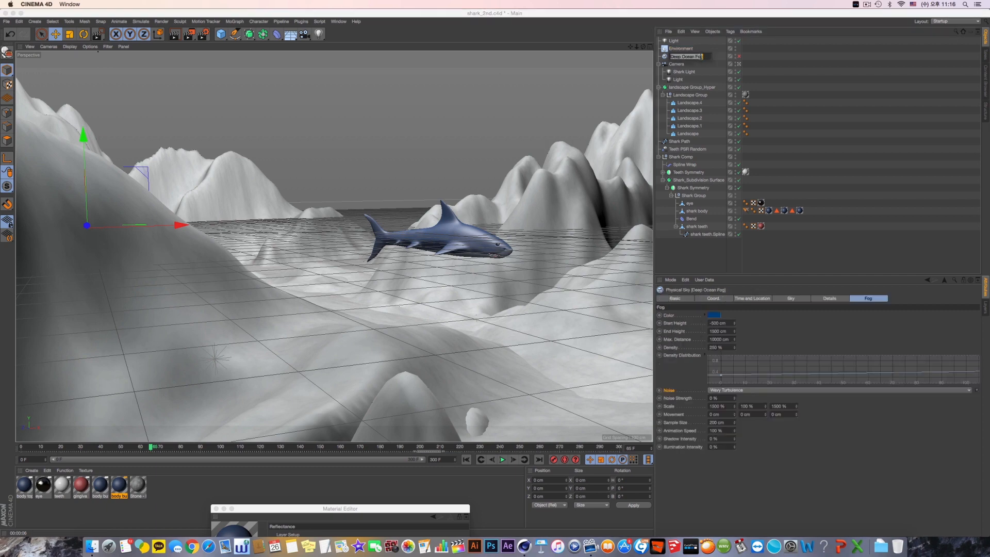
{"action": "key", "text": "Return"}
{"action": "type", "text": "by Ksy"}
{"action": "key", "text": "BackSpace"}
{"action": "key", "text": "BackSpace"}
{"action": "key", "text": "BackSpace"}
{"action": "type", "text": "Sky"}
{"action": "key", "text": "Return"}
Step: Rename the Environment object as "Deep Ocean Fog byEnvironment"
{"action": "left_click", "coordinate": [681, 48]}
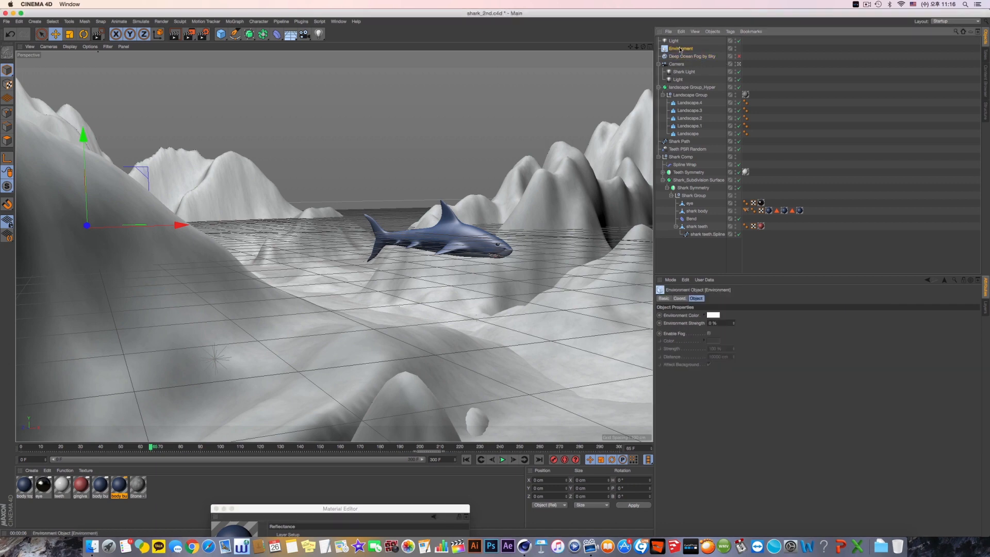
{"action": "double_click", "coordinate": [675, 48]}
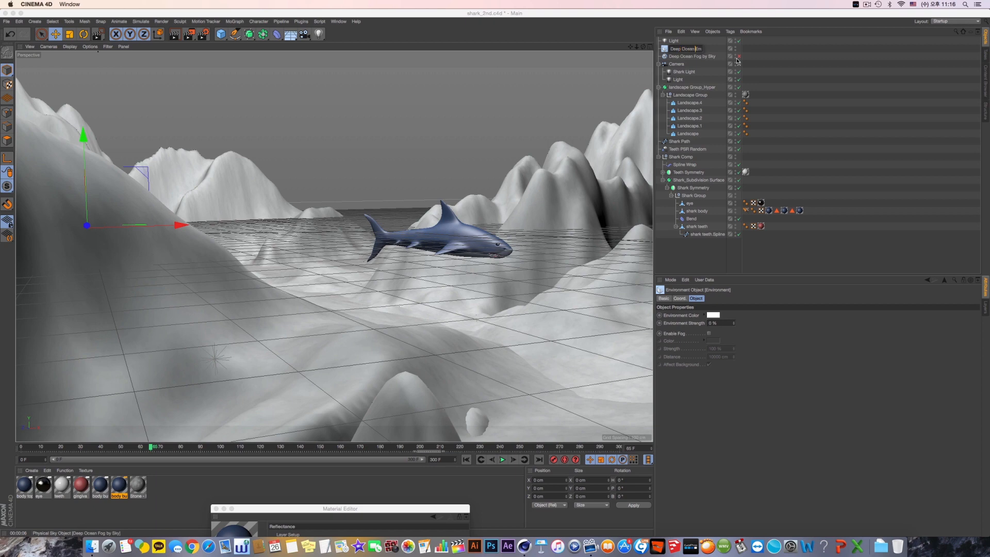
{"action": "type", "text": "Deep Ocean Fog by"}
{"action": "key", "text": "Return"}
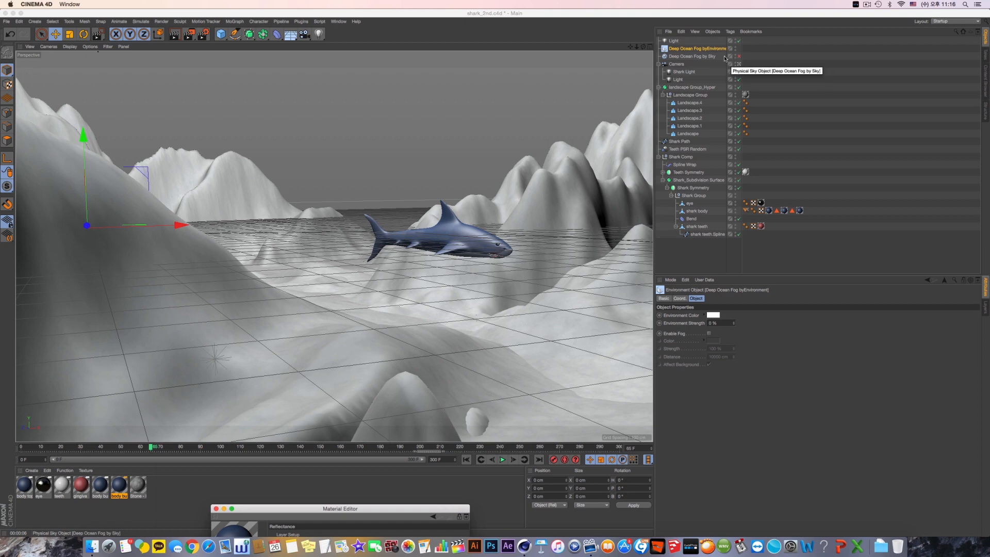
{"action": "left_click", "coordinate": [714, 315]}
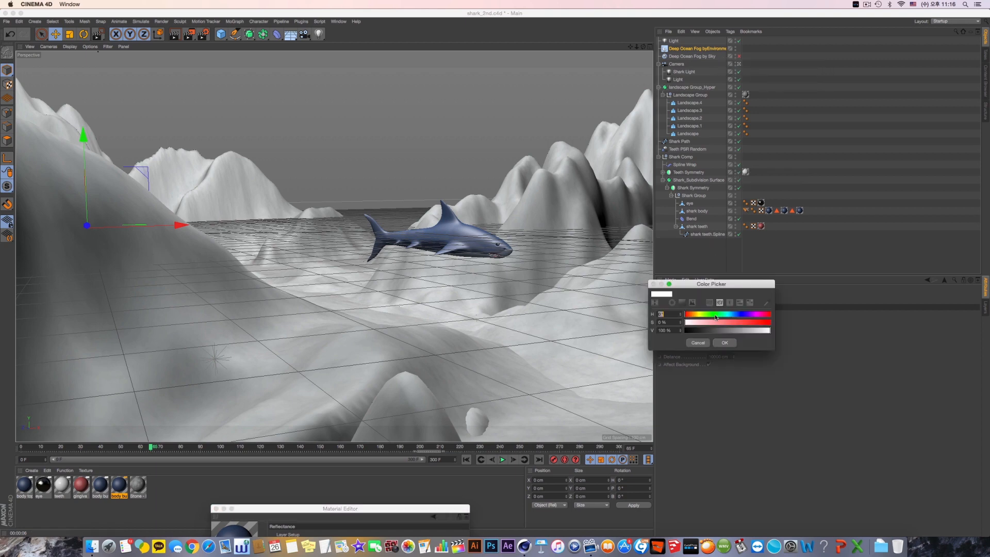
{"action": "left_click", "coordinate": [741, 314]}
{"action": "mouse_move", "coordinate": [743, 323]}
{"action": "left_mouse_down"}
{"action": "mouse_move", "coordinate": [792, 323]}
{"action": "mouse_move", "coordinate": [732, 323]}
{"action": "mouse_move", "coordinate": [749, 331]}
{"action": "mouse_move", "coordinate": [747, 324]}
{"action": "left_mouse_up"}
{"action": "left_click", "coordinate": [743, 324]}
{"action": "left_click", "coordinate": [750, 323]}
{"action": "left_click", "coordinate": [728, 331]}
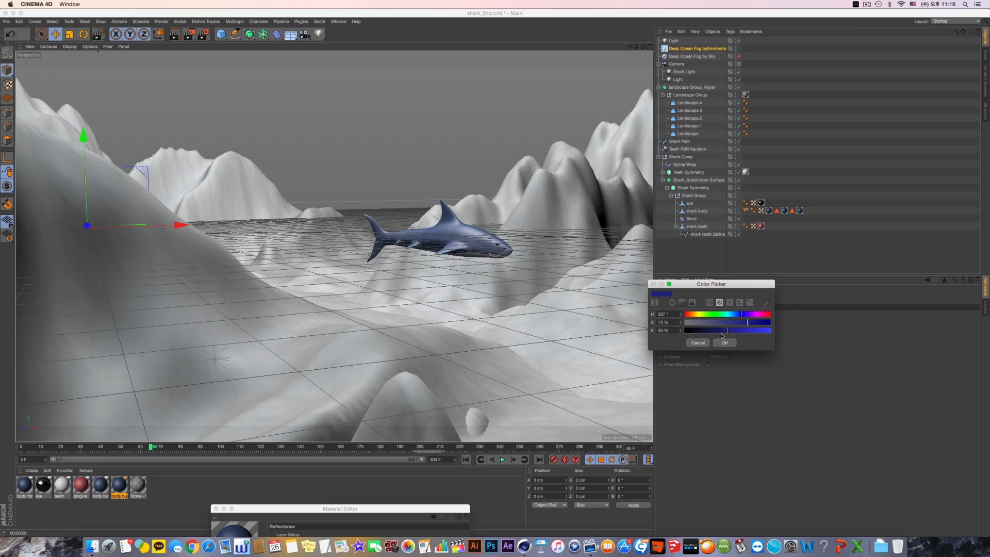
{"action": "left_click", "coordinate": [739, 315]}
{"action": "left_click", "coordinate": [697, 343]}
Step: Set the Environment Color of the environment fog object to dark blue and enable its fog
{"action": "left_click", "coordinate": [712, 313]}
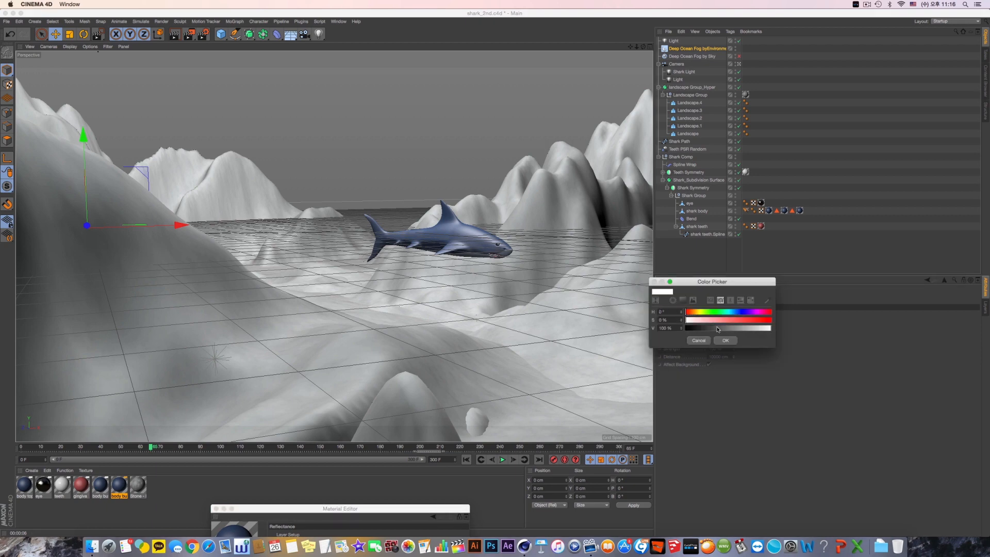
{"action": "mouse_move", "coordinate": [716, 328]}
{"action": "left_mouse_down"}
{"action": "mouse_move", "coordinate": [747, 320]}
{"action": "mouse_move", "coordinate": [736, 312]}
{"action": "left_mouse_up"}
{"action": "left_click", "coordinate": [741, 319]}
{"action": "left_click", "coordinate": [741, 312]}
{"action": "left_click", "coordinate": [738, 320]}
{"action": "left_click", "coordinate": [719, 341]}
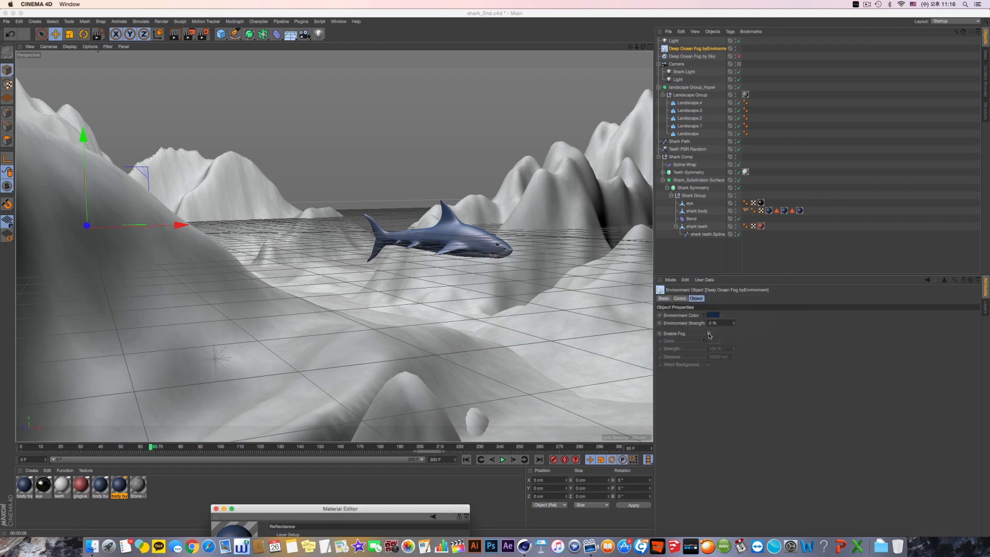
{"action": "left_click", "coordinate": [709, 334]}
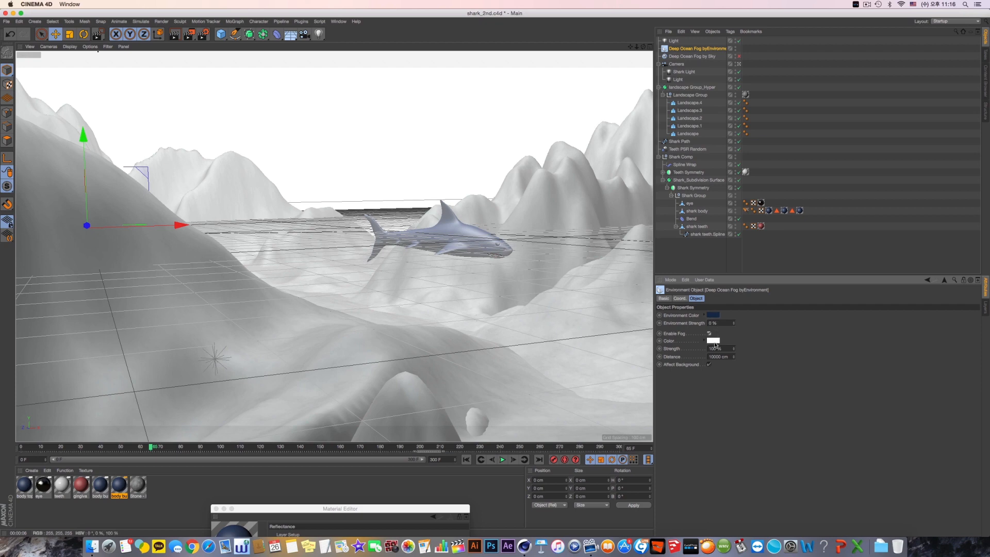
{"action": "left_click", "coordinate": [713, 341]}
{"action": "left_click", "coordinate": [712, 370]}
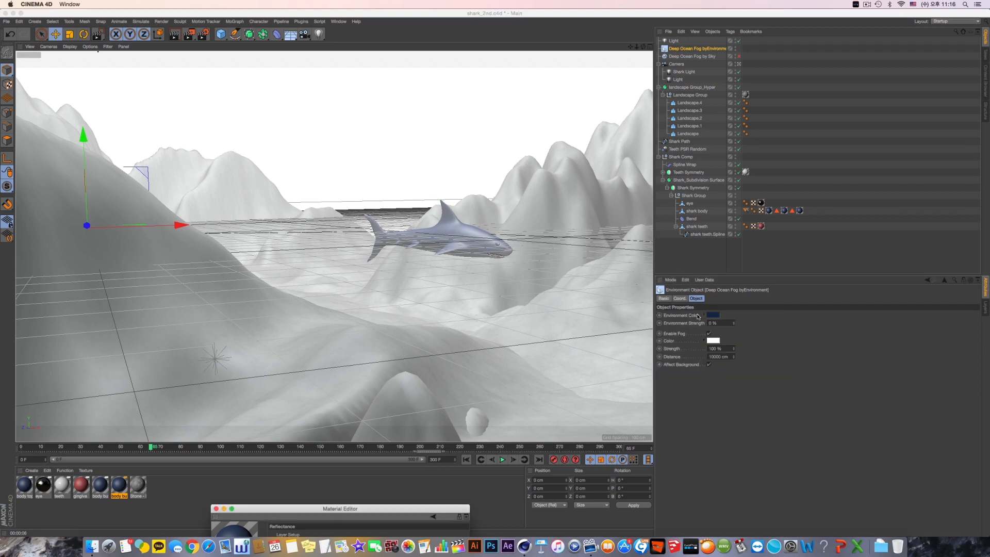
{"action": "left_click", "coordinate": [713, 341]}
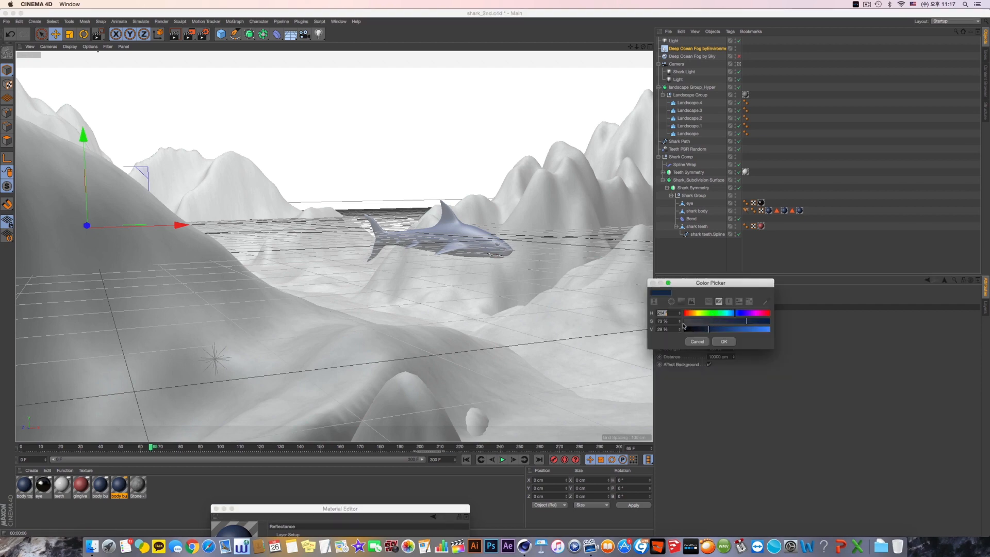
{"action": "left_click", "coordinate": [704, 342]}
Step: Match the fog Color to the dark blue Environment Color by sampling it with the screen colour picker
{"action": "left_click", "coordinate": [713, 340]}
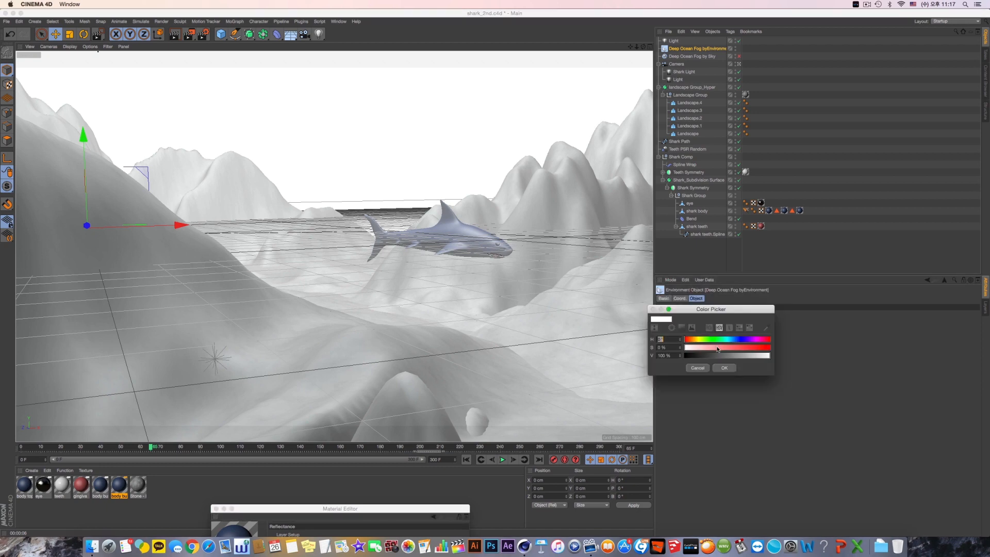
{"action": "left_click", "coordinate": [767, 359]}
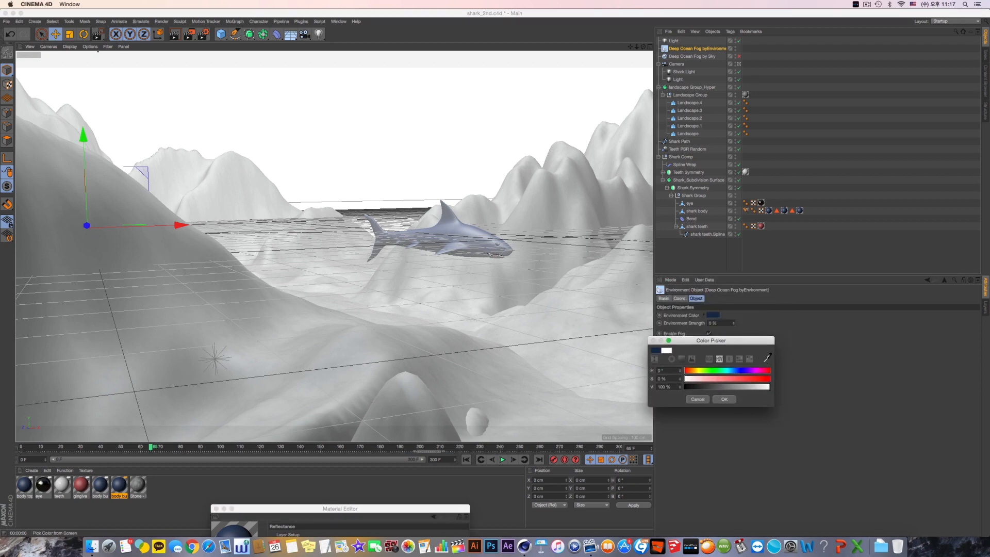
{"action": "left_click", "coordinate": [713, 315]}
{"action": "left_click", "coordinate": [721, 401]}
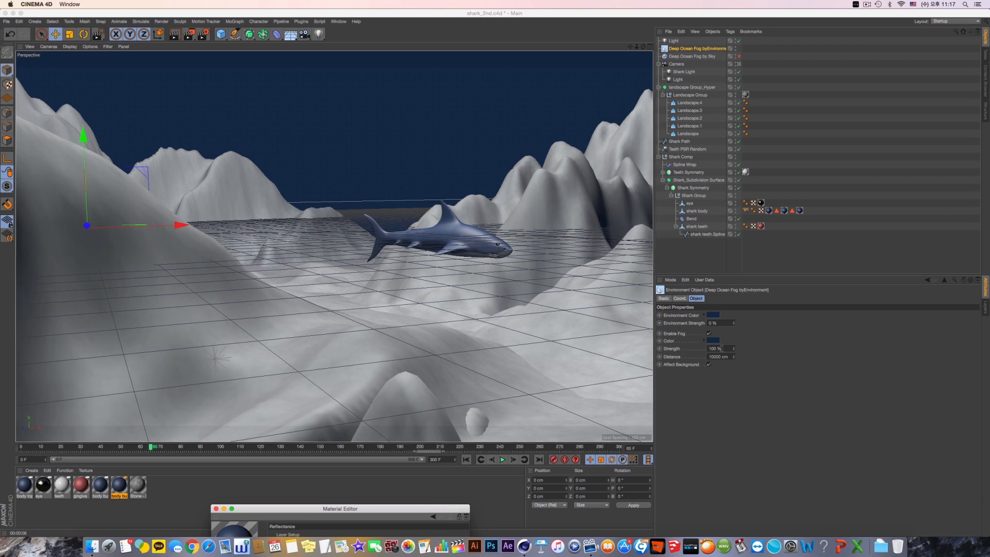
Step: Try fog Distances of 500 cm and 5600 cm, and set the Distance to 5000 cm
{"action": "left_click", "coordinate": [720, 358]}
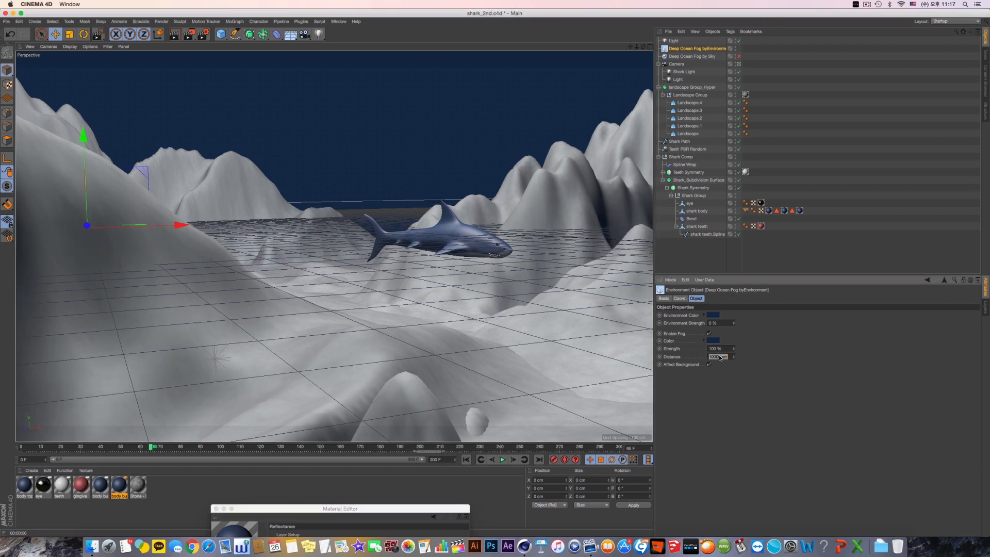
{"action": "type", "text": "500"}
{"action": "key", "text": "Return"}
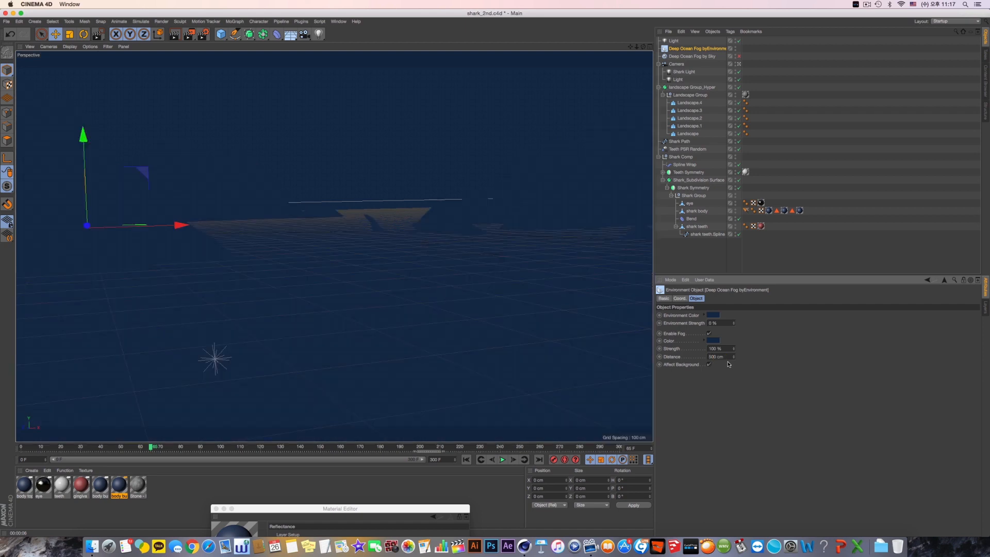
{"action": "left_click", "coordinate": [720, 356]}
{"action": "type", "text": "5600"}
{"action": "key", "text": "Return"}
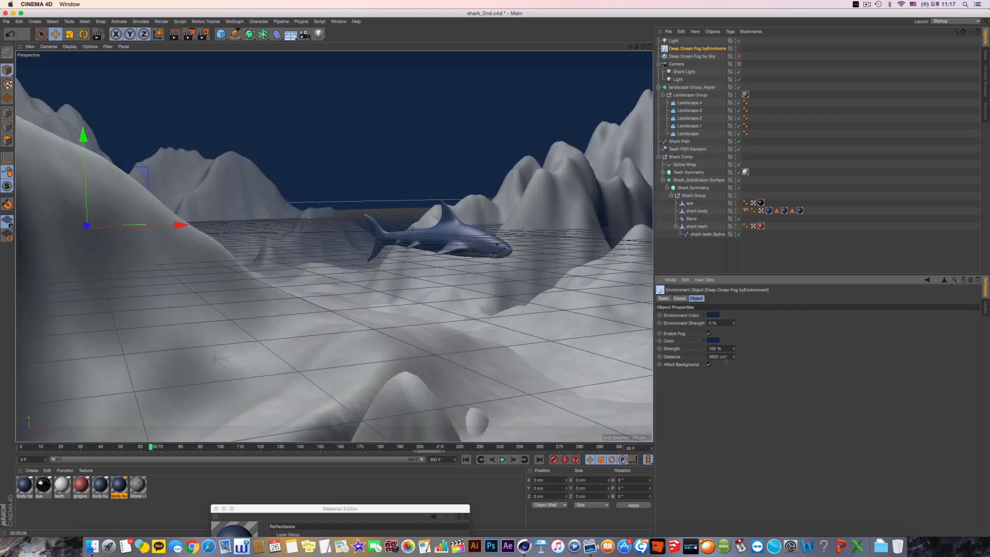
{"action": "type", "text": "5000"}
{"action": "key", "text": "Return"}
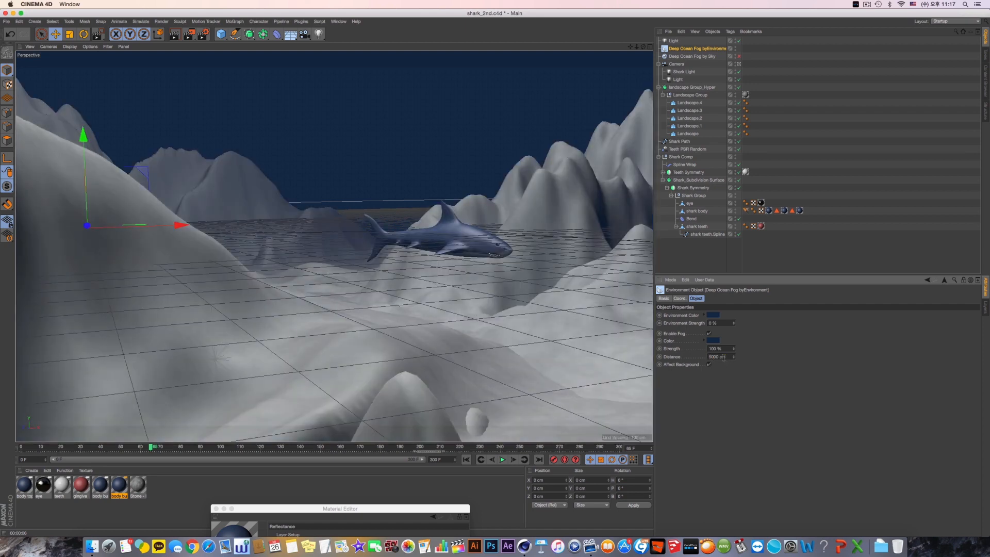
Step: Preview-render the view, try a fog Distance of 1500 cm, and set the Distance to 3000 cm
{"action": "left_click", "coordinate": [174, 35]}
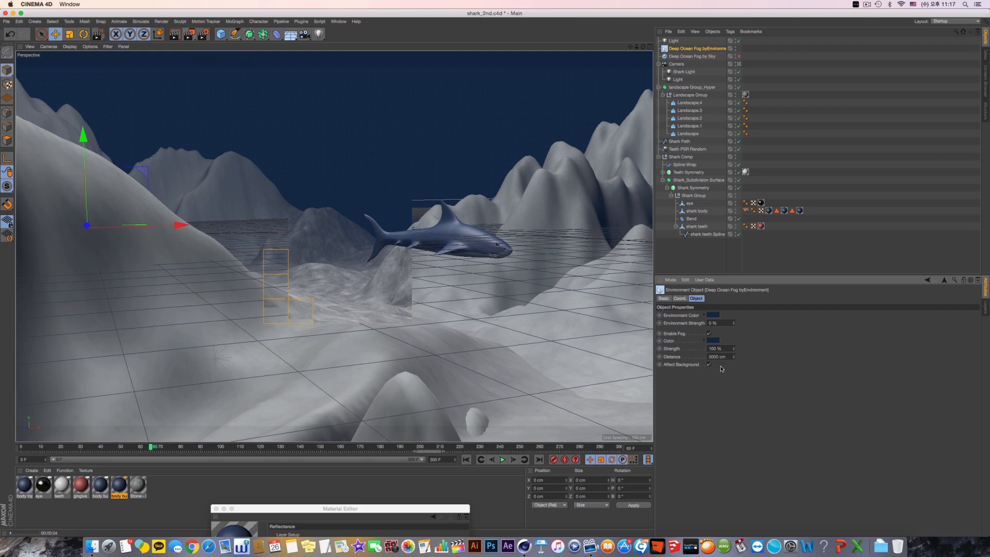
{"action": "double_click", "coordinate": [716, 357]}
{"action": "type", "text": "1500"}
{"action": "key", "text": "Return"}
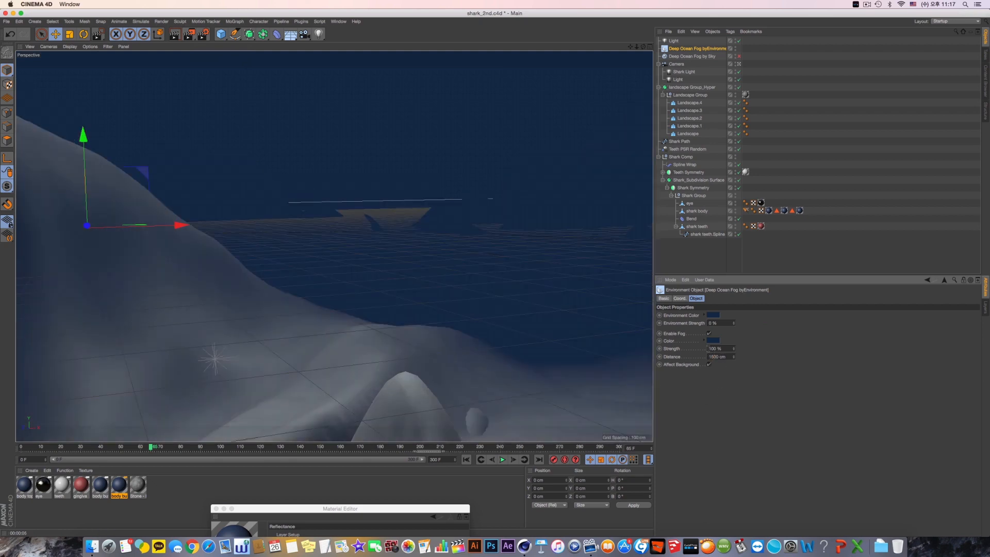
{"action": "left_click", "coordinate": [177, 34]}
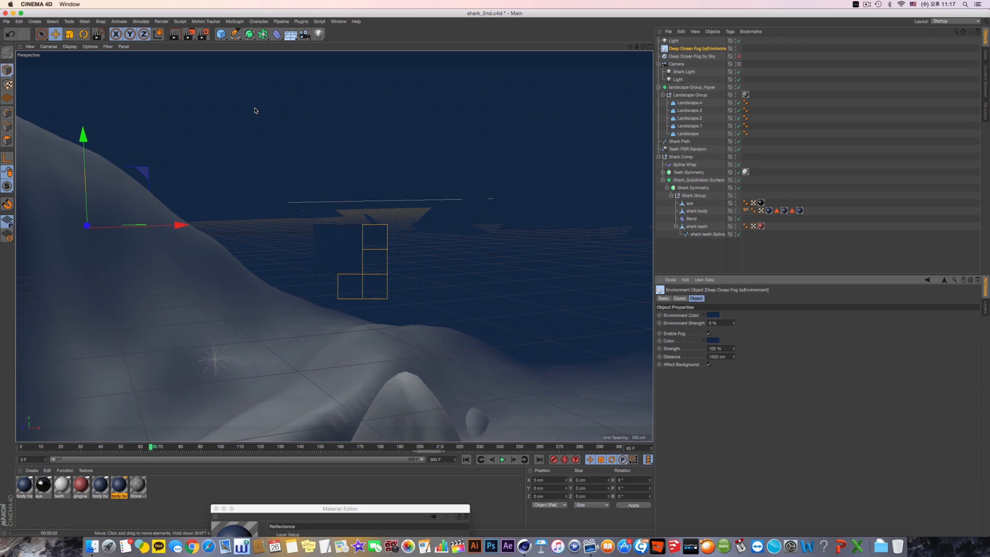
{"action": "double_click", "coordinate": [723, 357]}
{"action": "type", "text": "3000"}
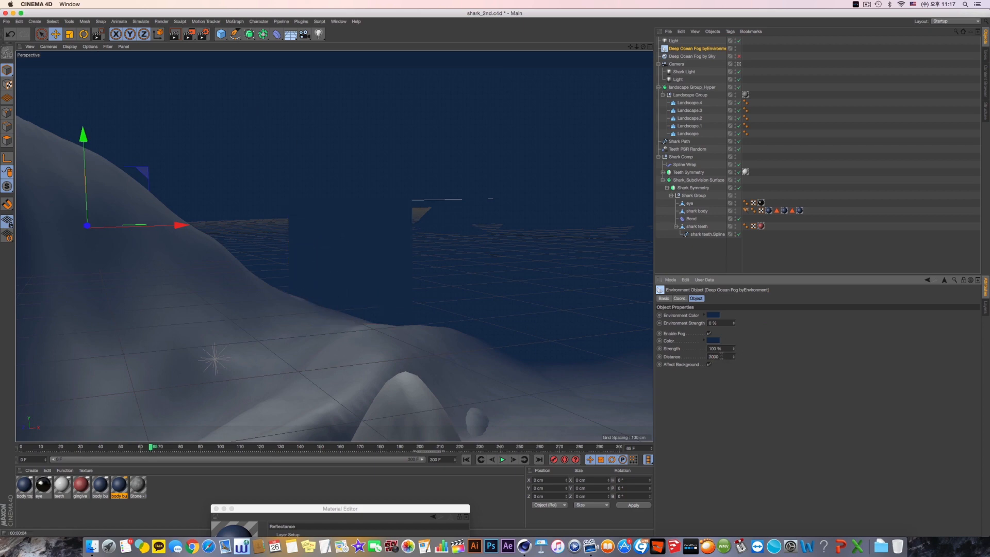
{"action": "key", "text": "Return"}
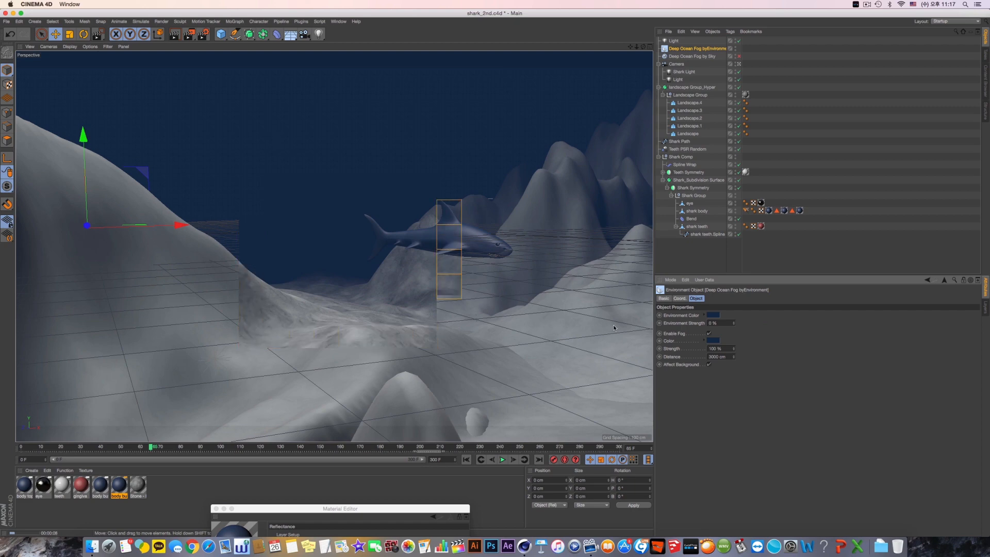
Step: Set the environment fog's Strength to 50 % and its Distance to 2000 cm
{"action": "left_click", "coordinate": [719, 348]}
{"action": "type", "text": "50"}
{"action": "key", "text": "Return"}
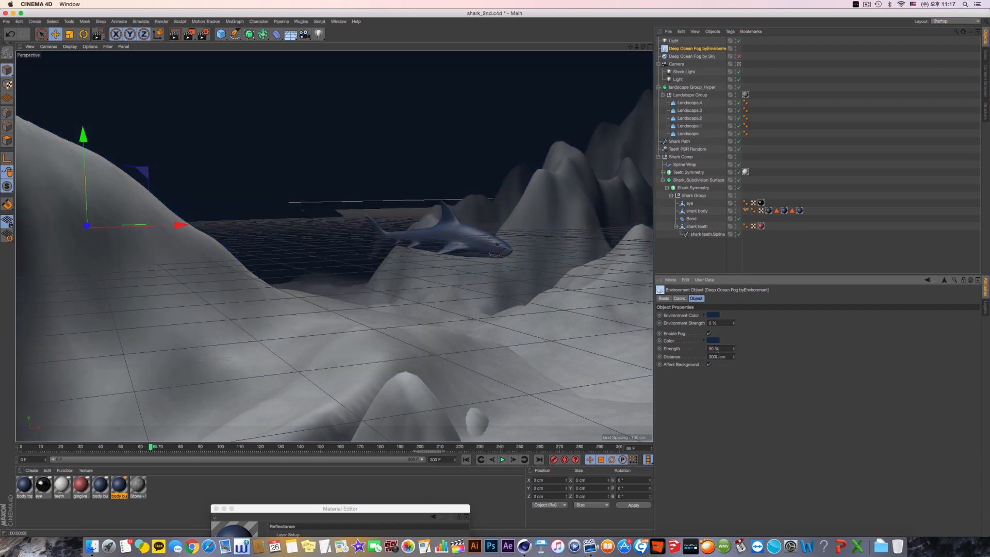
{"action": "left_click", "coordinate": [718, 357]}
{"action": "type", "text": "2000"}
{"action": "key", "text": "Return"}
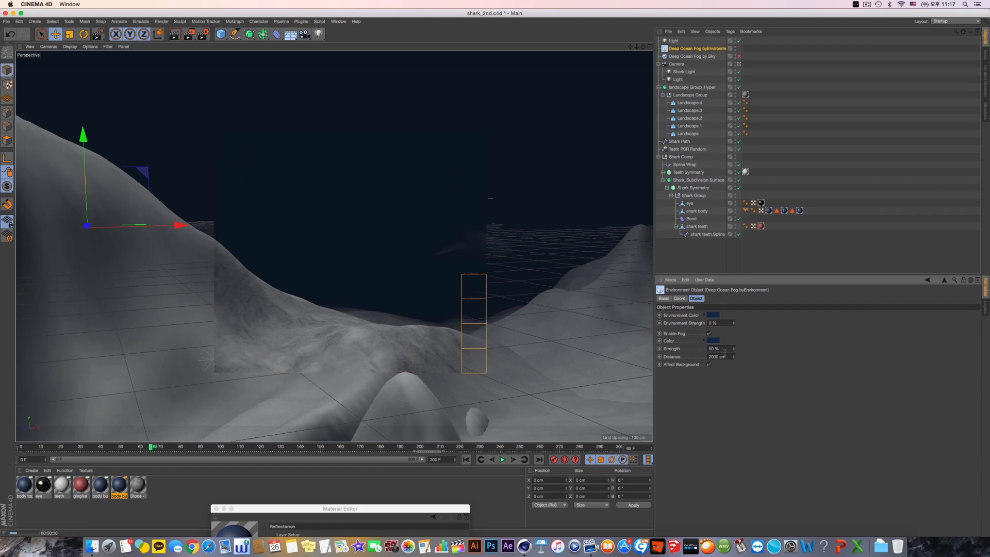
Step: Change the fog object's Environment Color to white and render the view as a preview
{"action": "left_click", "coordinate": [714, 315]}
{"action": "left_click_drag", "start_coordinate": [716, 330], "coordinate": [644, 319]}
{"action": "left_click", "coordinate": [724, 345]}
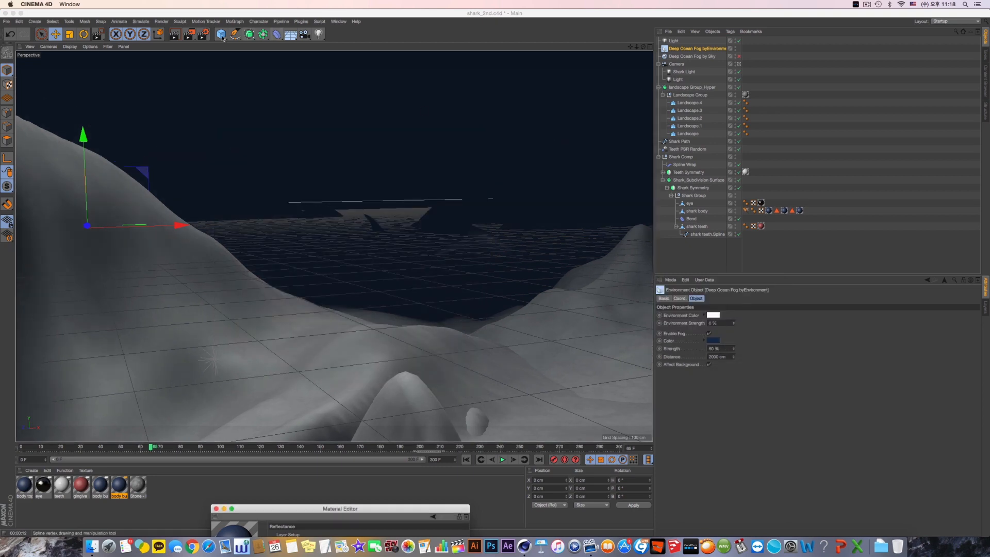
{"action": "left_click", "coordinate": [175, 34]}
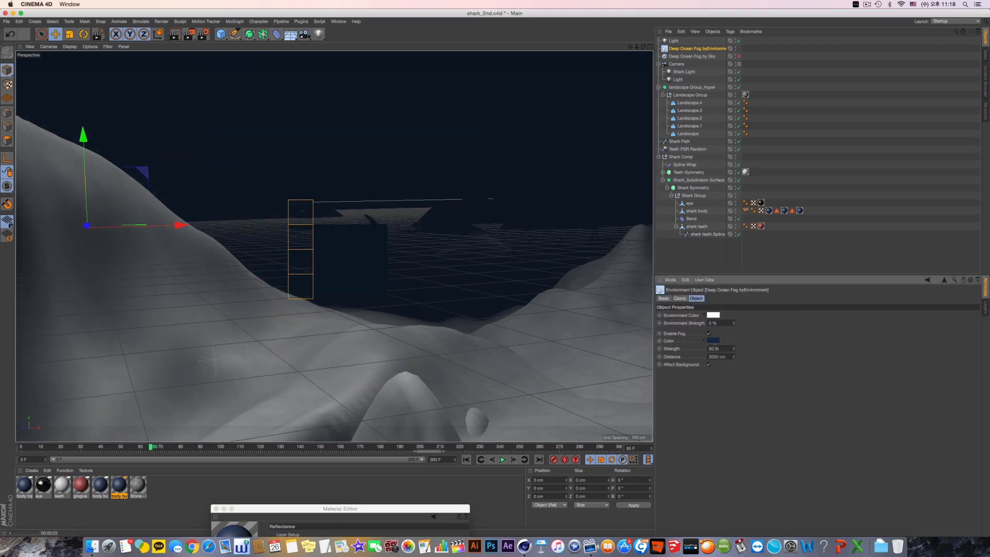
Step: Try a fog Strength of 20 %, and set the environment fog's Strength to 80 %
{"action": "left_click", "coordinate": [713, 349]}
{"action": "type", "text": "20"}
{"action": "key", "text": "Return"}
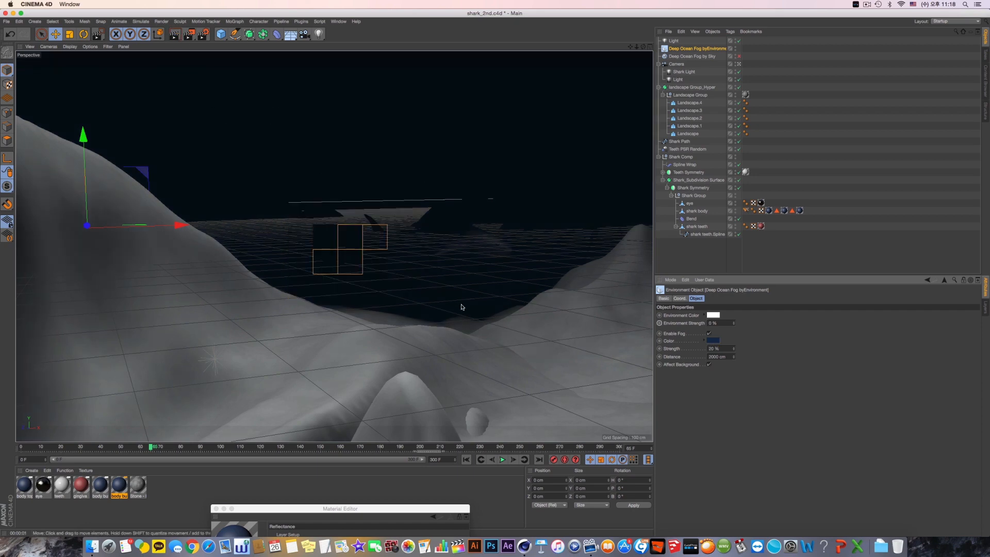
{"action": "left_click", "coordinate": [679, 142]}
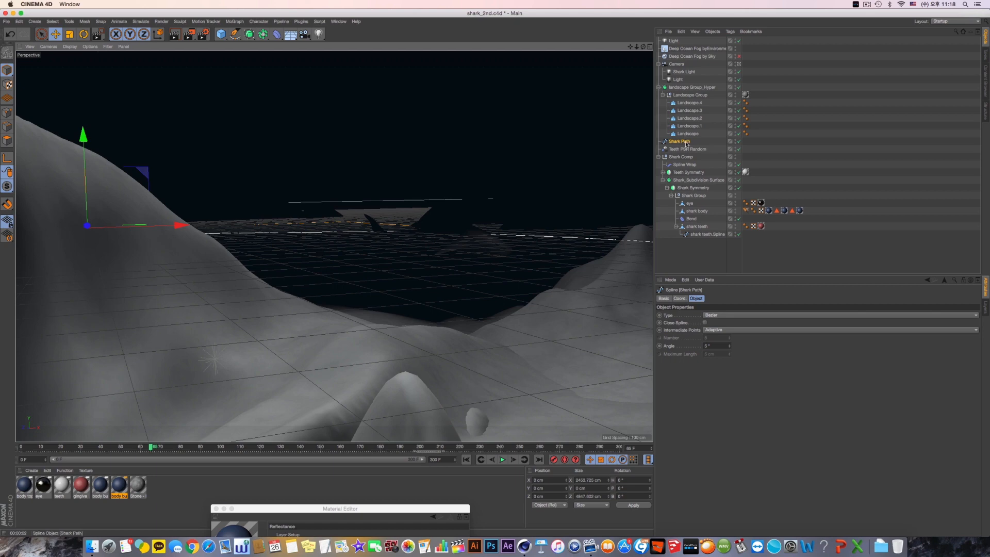
{"action": "left_click", "coordinate": [694, 48]}
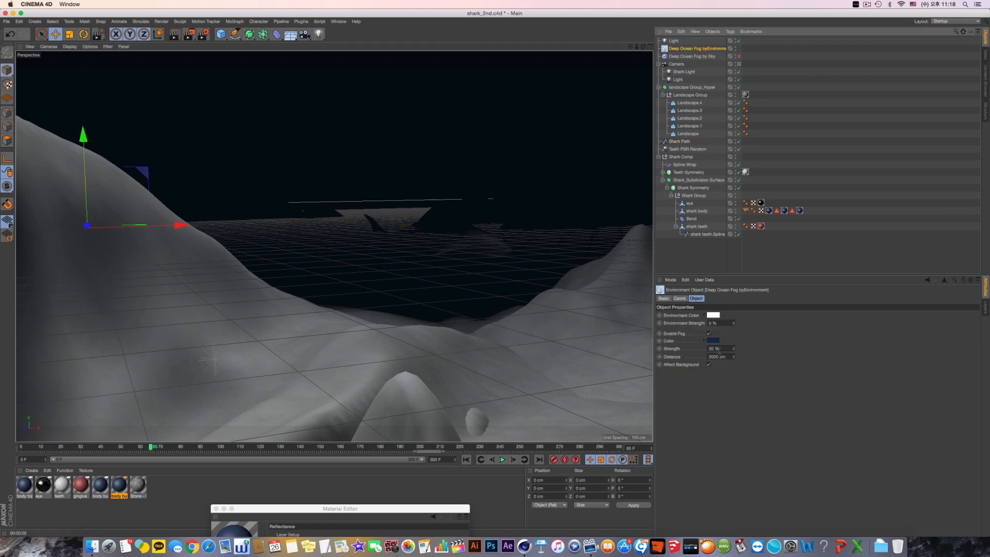
{"action": "left_click", "coordinate": [718, 349]}
{"action": "type", "text": "60"}
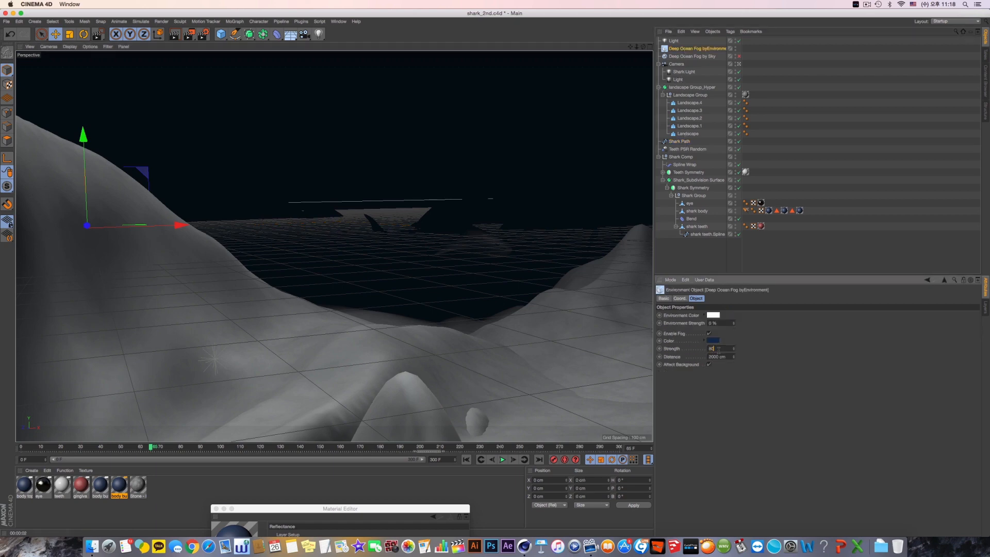
{"action": "key", "text": "Return"}
Step: Try a fog Distance of 2500 cm, and set the environment fog's Distance to 3500 cm
{"action": "double_click", "coordinate": [717, 357]}
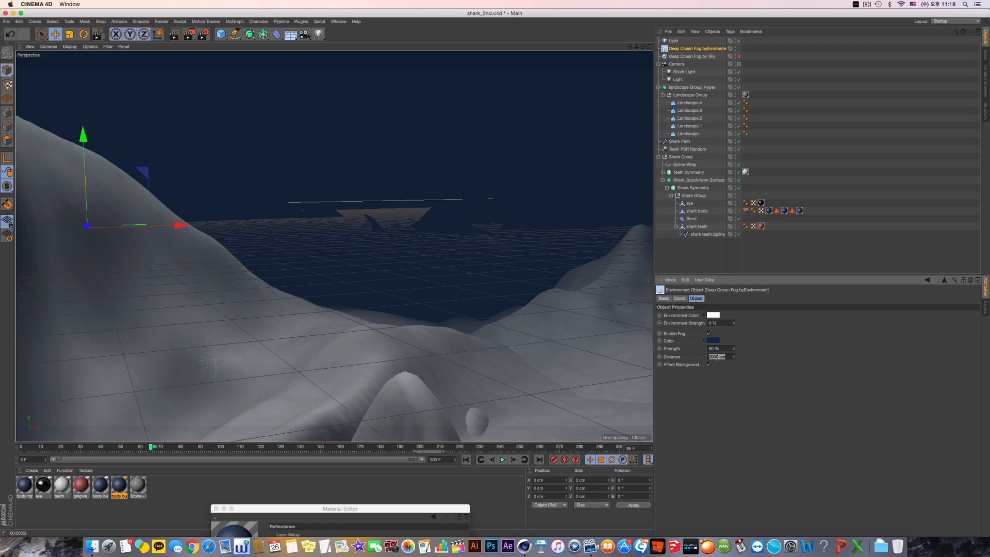
{"action": "type", "text": "2500"}
{"action": "key", "text": "Return"}
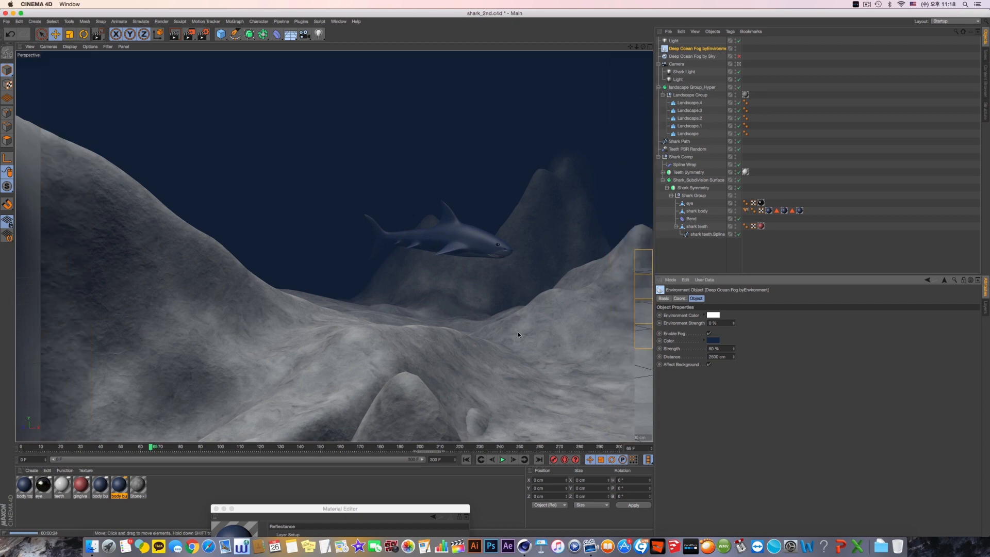
{"action": "double_click", "coordinate": [718, 357]}
{"action": "type", "text": "50"}
{"action": "key", "text": "Return"}
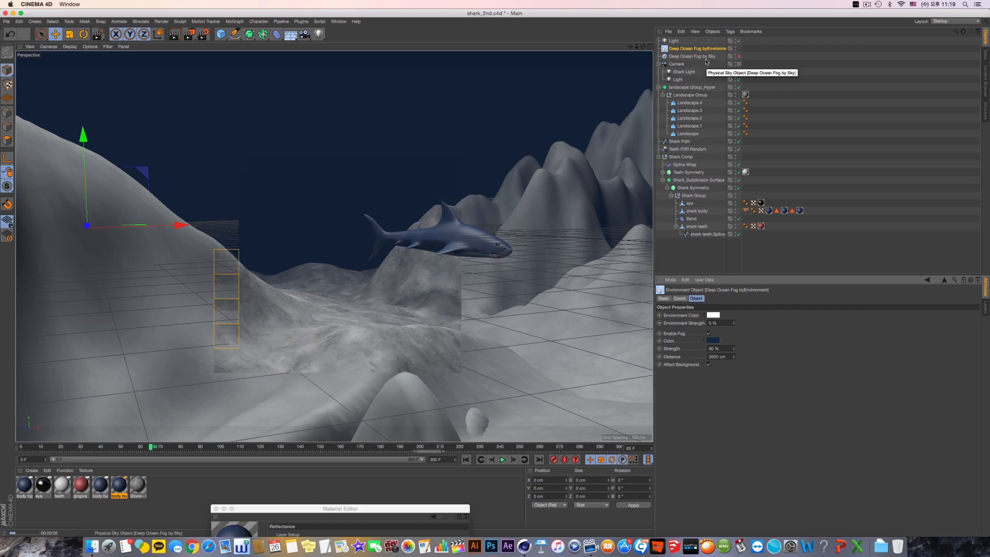
Step: Disable the environment fog object, enable Deep Ocean Fog by Sky in its place, and save the scene
{"action": "left_click", "coordinate": [706, 58]}
{"action": "left_click", "coordinate": [736, 49], "text": "alt"}
{"action": "left_click", "coordinate": [736, 49], "text": "alt"}
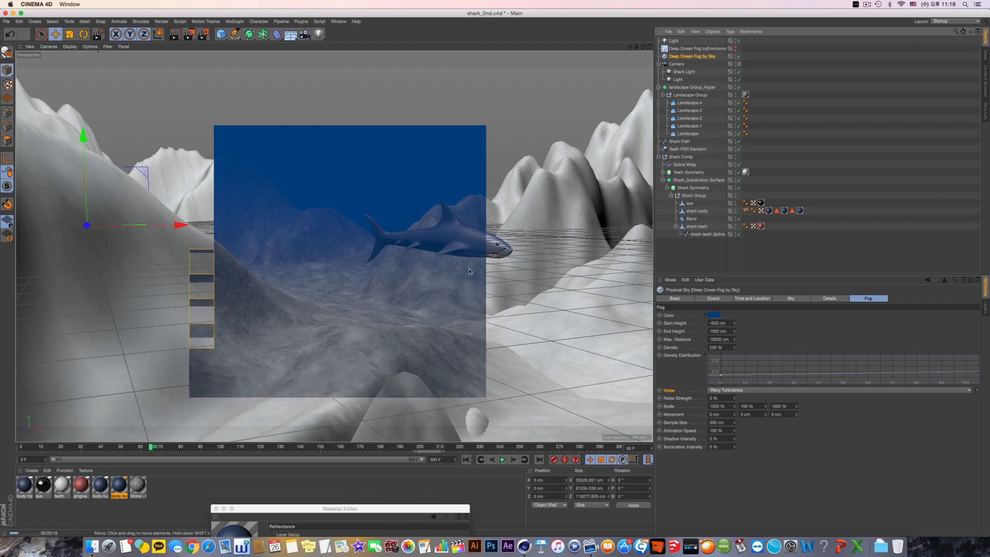
{"action": "left_click", "coordinate": [7, 21]}
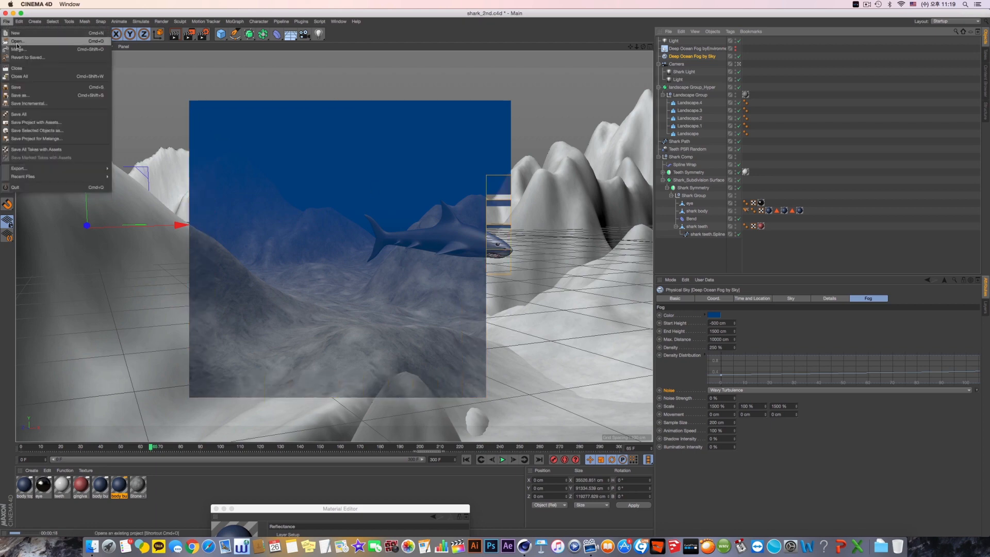
{"action": "left_click", "coordinate": [30, 78]}
Step: Add the Depth of Field effect to the render settings, leaving Autofocus off
{"action": "left_click", "coordinate": [203, 34]}
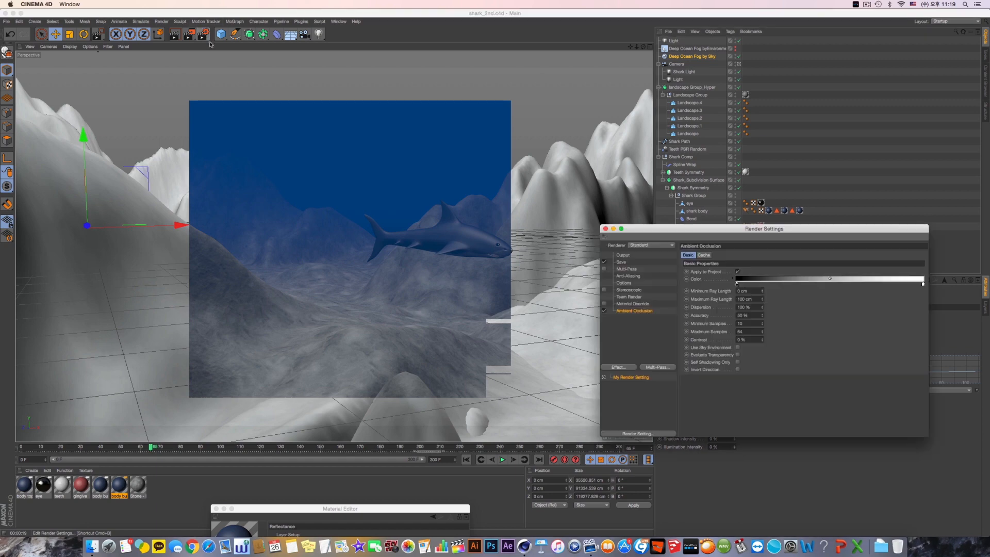
{"action": "left_click_drag", "start_coordinate": [784, 233], "coordinate": [741, 223]}
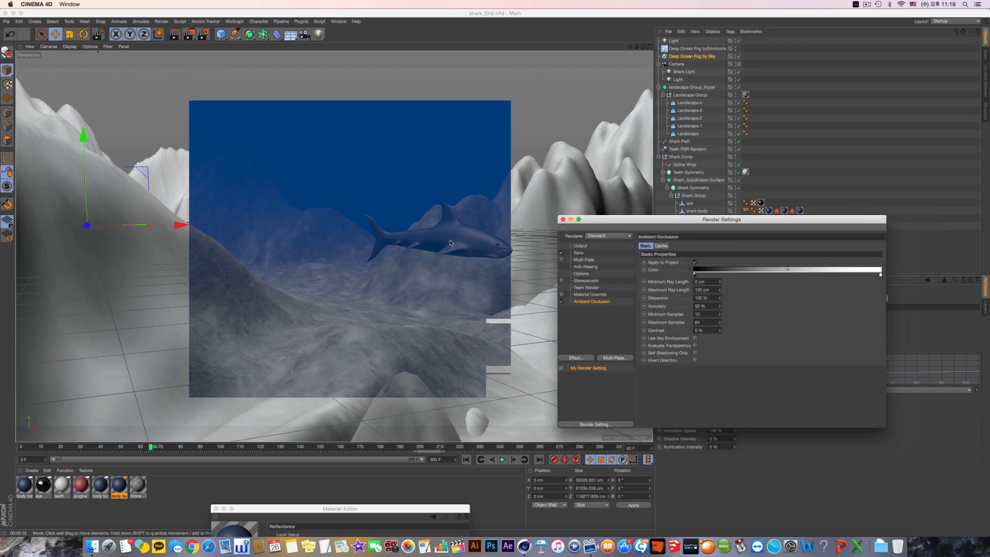
{"action": "left_click", "coordinate": [581, 359]}
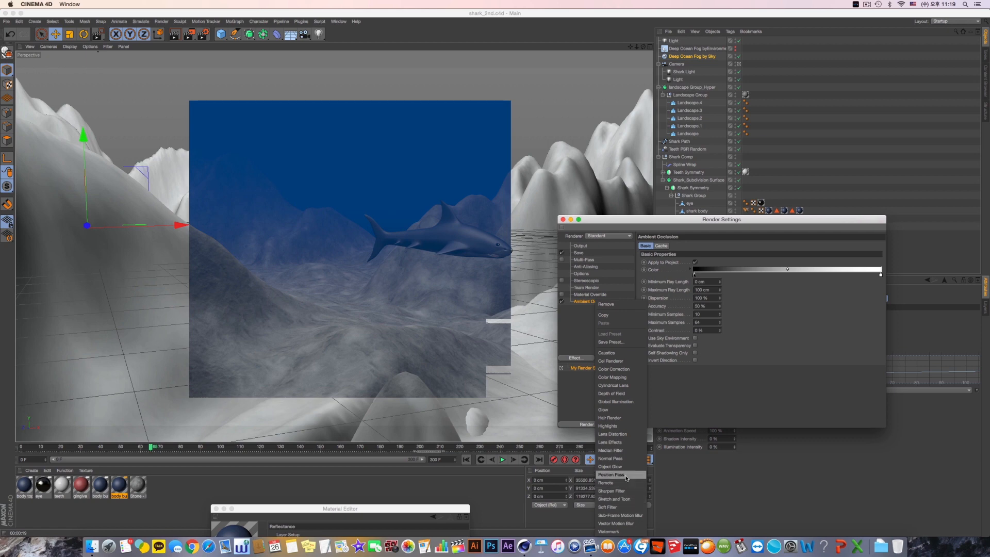
{"action": "left_click", "coordinate": [636, 394]}
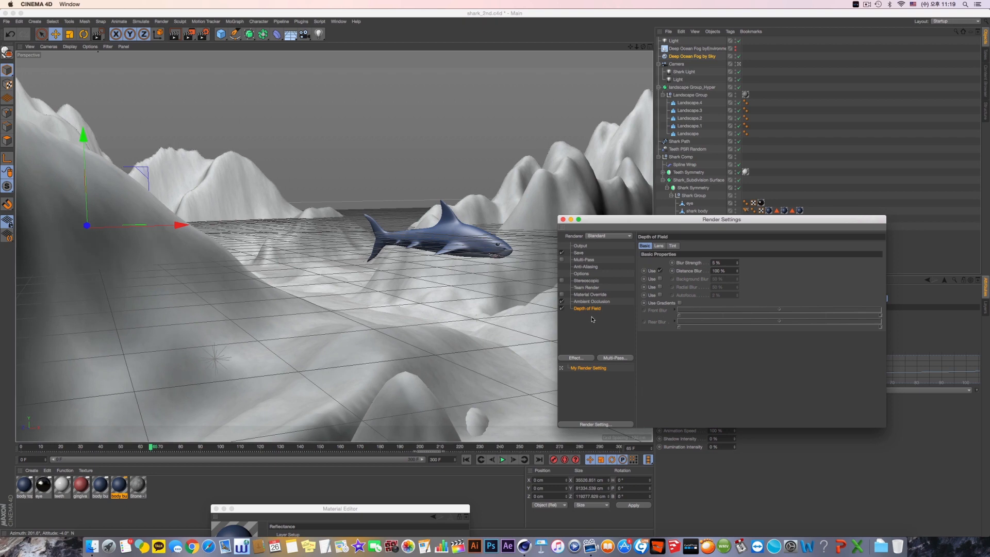
{"action": "left_click", "coordinate": [660, 295]}
{"action": "left_click", "coordinate": [661, 295]}
{"action": "left_click_drag", "start_coordinate": [688, 220], "coordinate": [739, 284]}
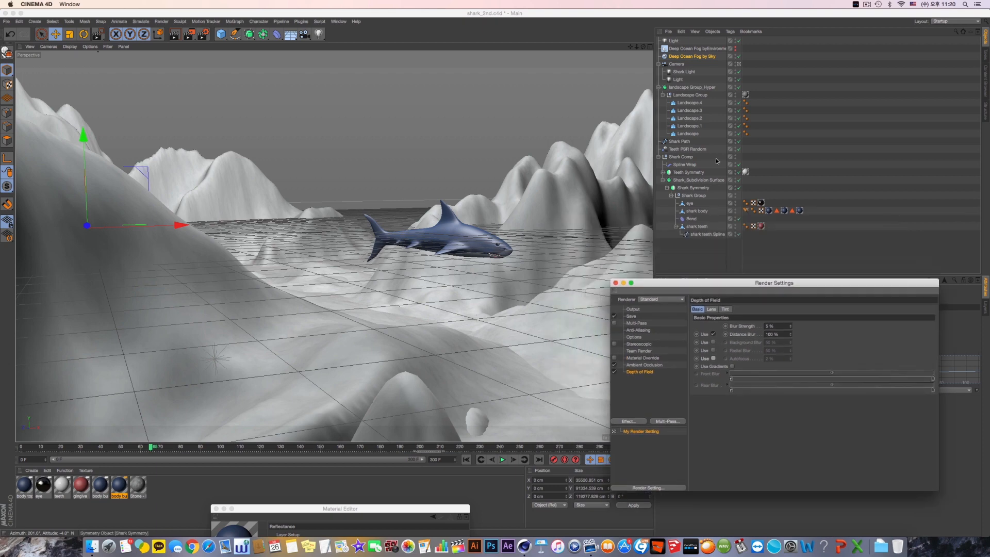
Step: Assign the shark body as the camera's Focus Object
{"action": "left_click", "coordinate": [676, 64]}
{"action": "left_click", "coordinate": [615, 283]}
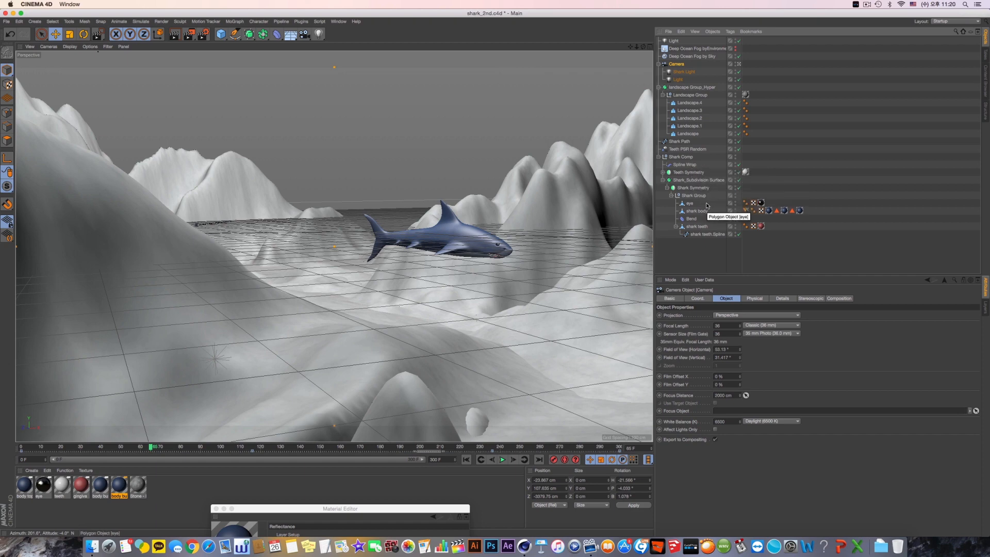
{"action": "left_click_drag", "start_coordinate": [697, 211], "coordinate": [727, 413]}
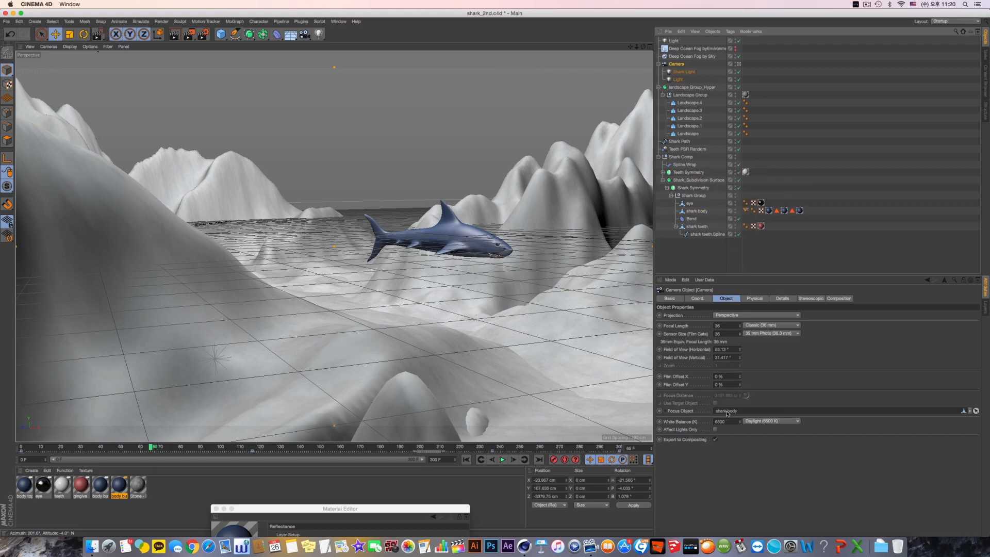
Step: Maximize the Top view and enable both DOF Map Front Blur and DOF Map Rear Blur for the camera
{"action": "middle_click", "coordinate": [571, 181]}
{"action": "middle_click", "coordinate": [377, 164]}
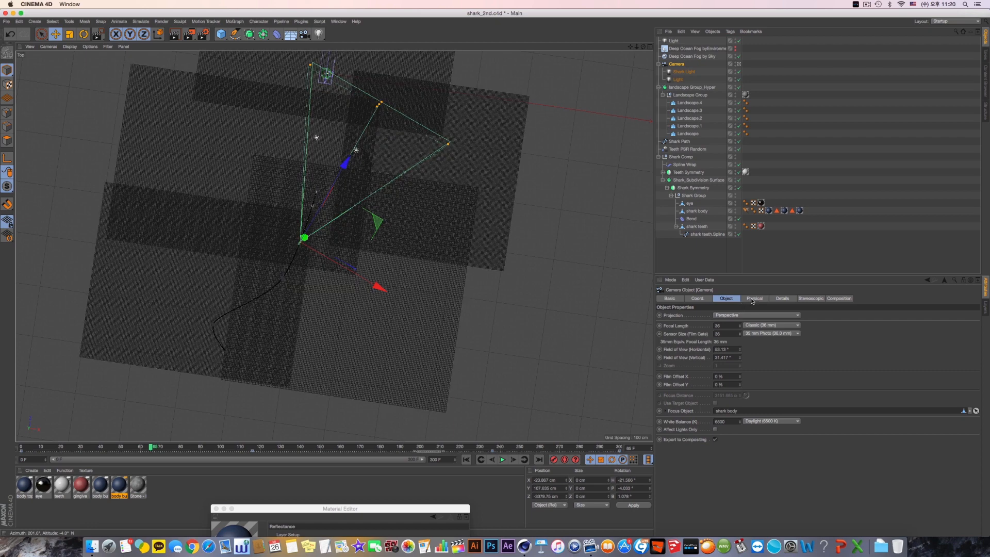
{"action": "left_click", "coordinate": [752, 299]}
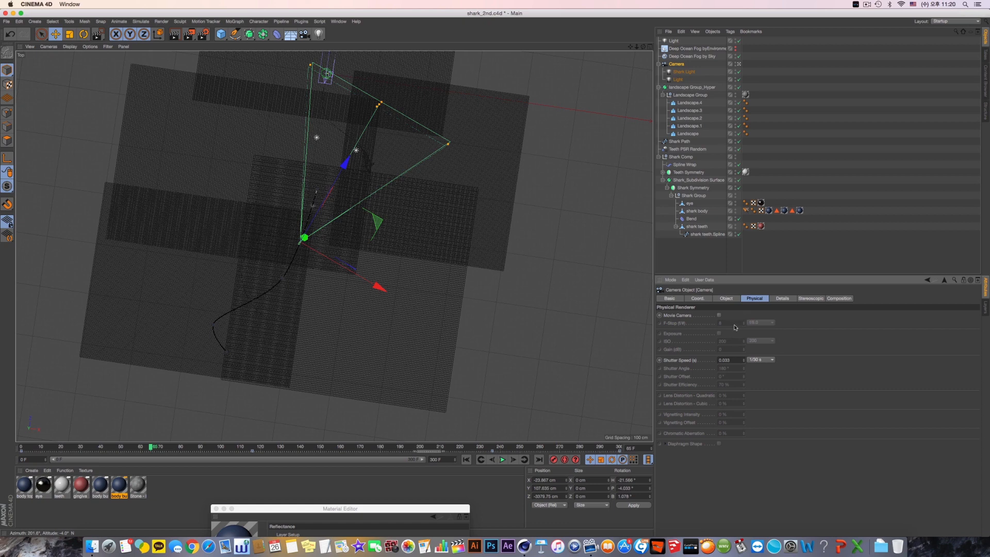
{"action": "left_click", "coordinate": [728, 299]}
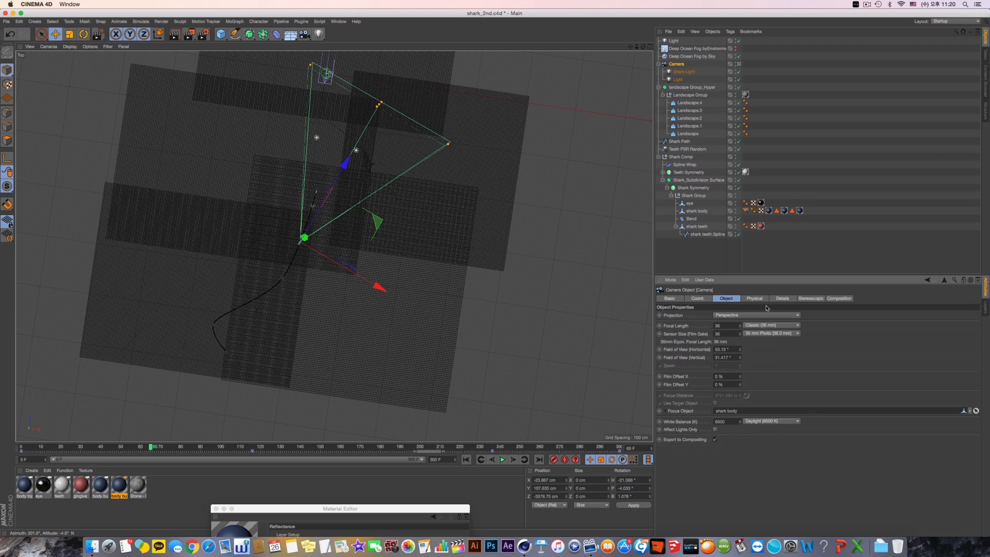
{"action": "left_click", "coordinate": [782, 299]}
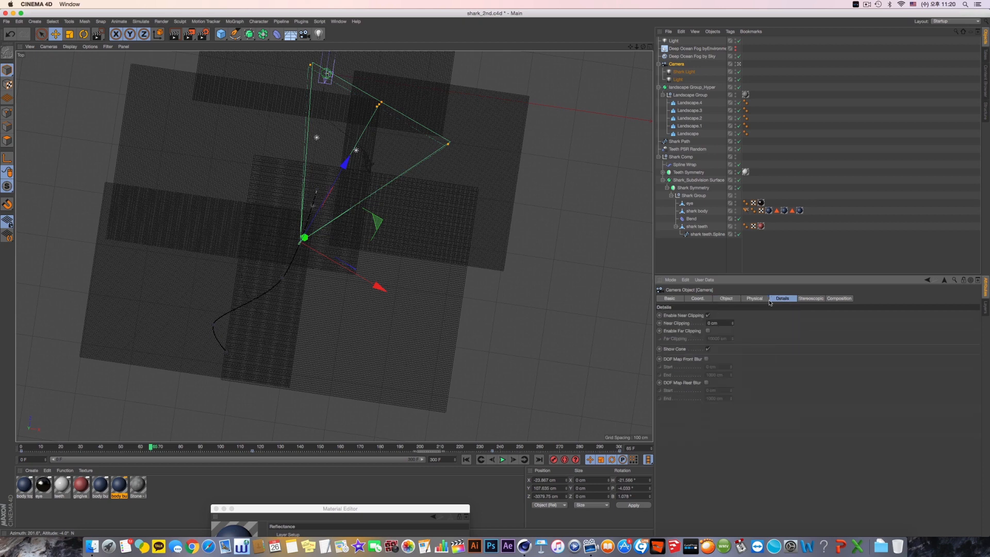
{"action": "left_click", "coordinate": [707, 359]}
{"action": "left_click", "coordinate": [707, 383]}
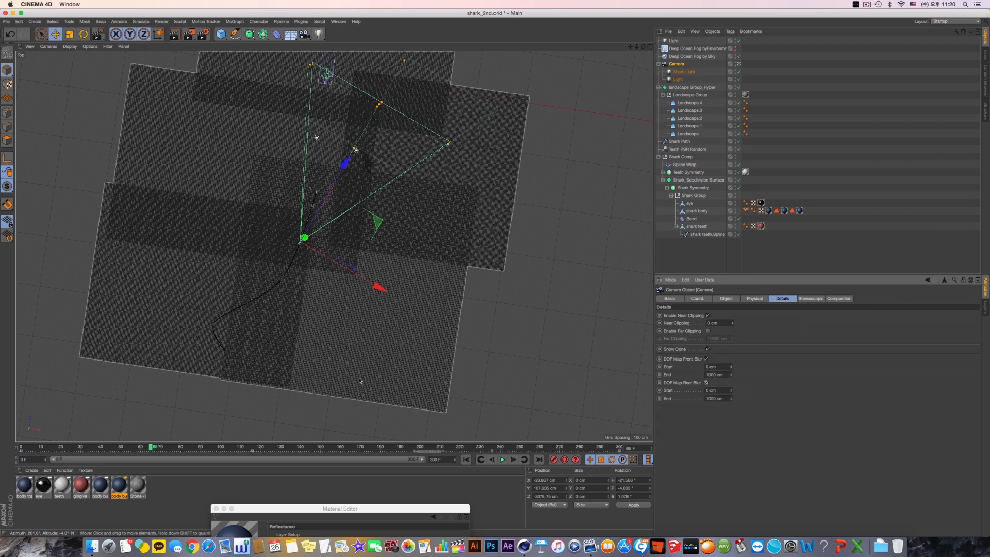
Step: Scrub the animation to frame 257 to check the camera's focus, and clear its Focus Object
{"action": "left_click", "coordinate": [738, 299]}
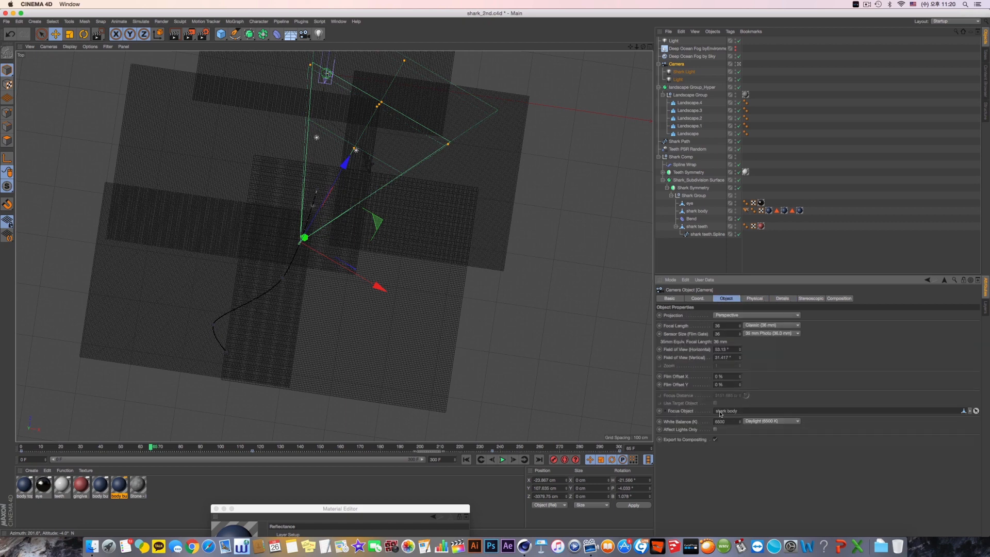
{"action": "left_click_drag", "start_coordinate": [325, 447], "coordinate": [413, 454]}
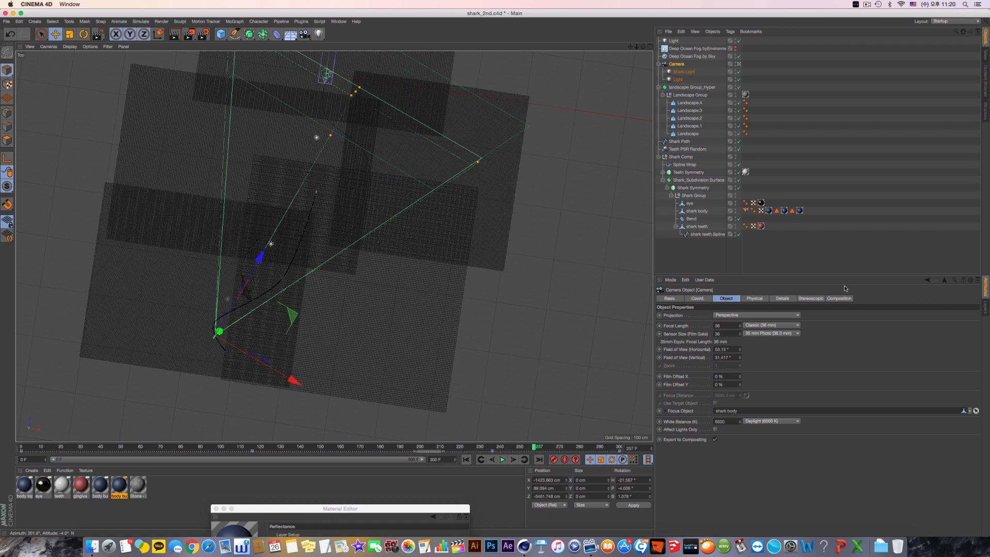
{"action": "left_click", "coordinate": [970, 411]}
{"action": "left_click", "coordinate": [970, 420]}
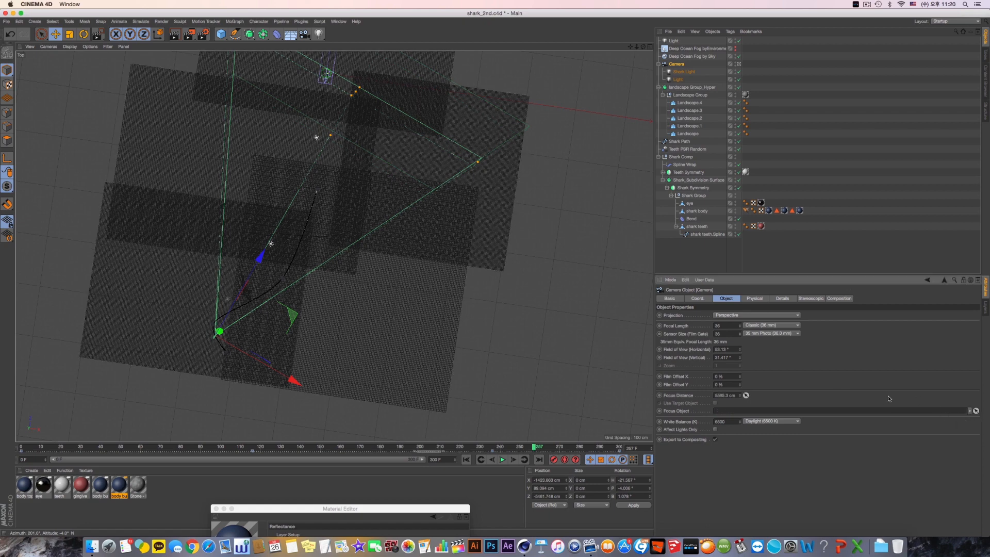
Step: At frame 184, pull the camera's focus plane toward the shark in the Top view, ending rear blur at about 2928 cm and shortening the front blur range
{"action": "left_click_drag", "start_coordinate": [121, 446], "coordinate": [388, 448]}
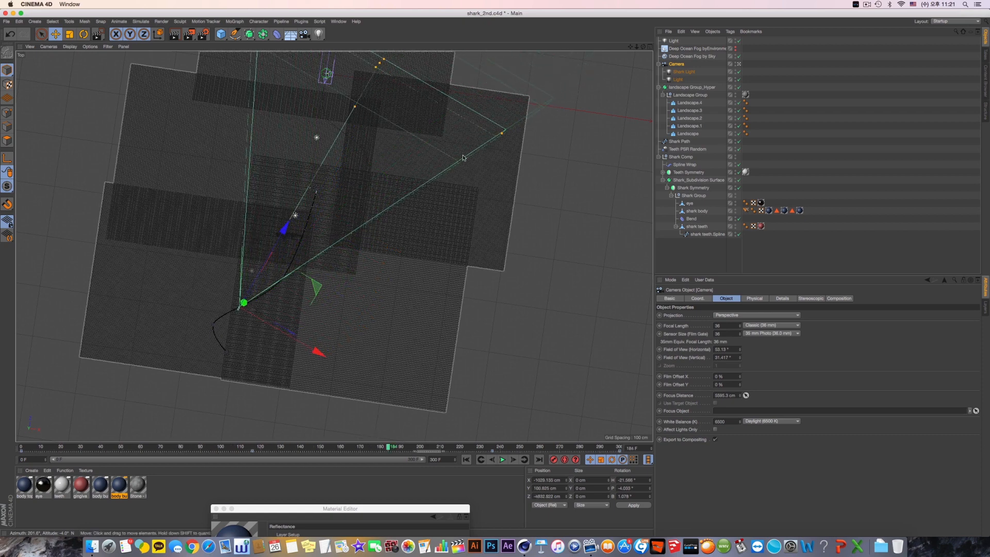
{"action": "left_click_drag", "start_coordinate": [630, 47], "coordinate": [613, 109]}
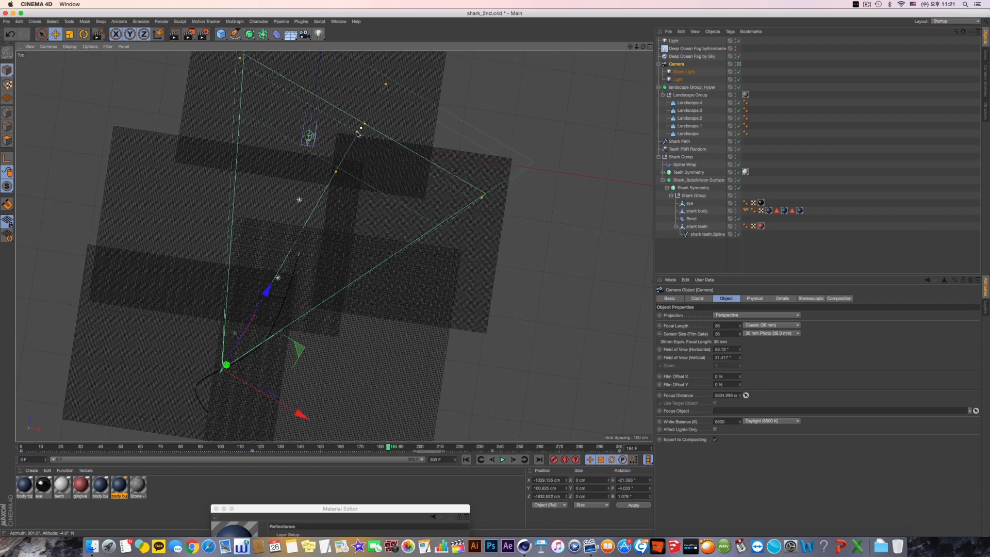
{"action": "left_click_drag", "start_coordinate": [358, 133], "coordinate": [274, 307]}
{"action": "left_click_drag", "start_coordinate": [298, 250], "coordinate": [356, 142]}
{"action": "left_click", "coordinate": [783, 299]}
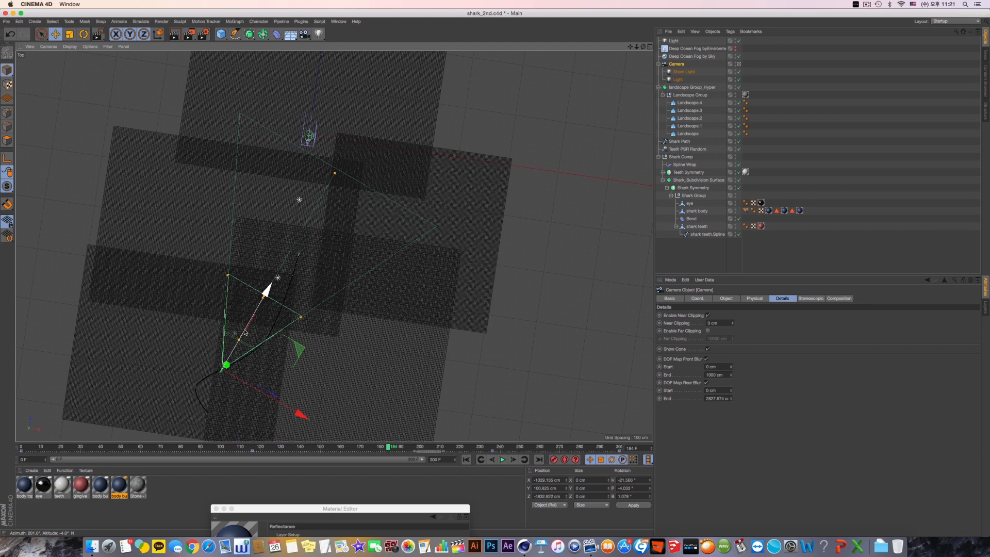
{"action": "left_click_drag", "start_coordinate": [240, 340], "coordinate": [255, 322]}
Step: Maximize the Perspective view and test-render it to check the depth of field on the shark
{"action": "middle_click", "coordinate": [209, 111]}
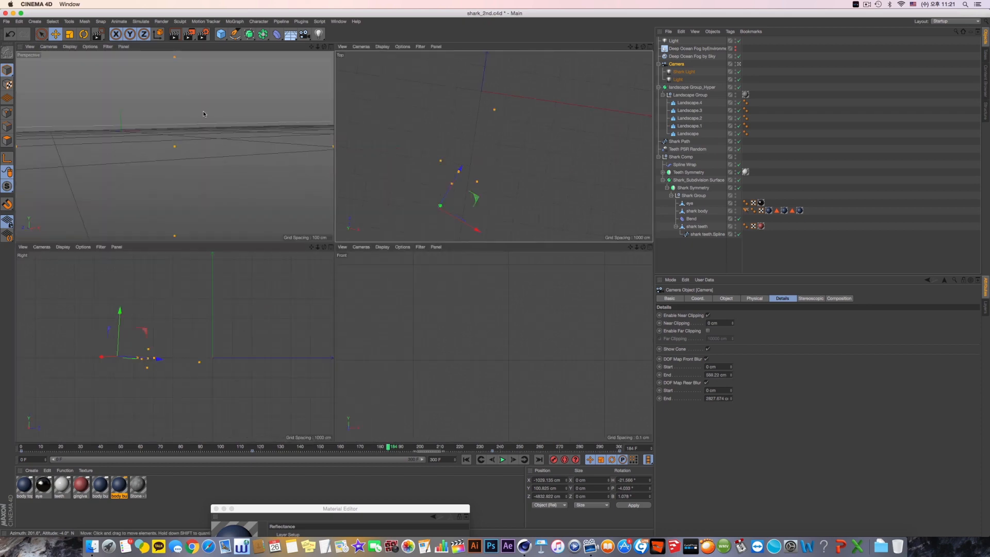
{"action": "middle_click", "coordinate": [216, 114]}
{"action": "left_click", "coordinate": [177, 36]}
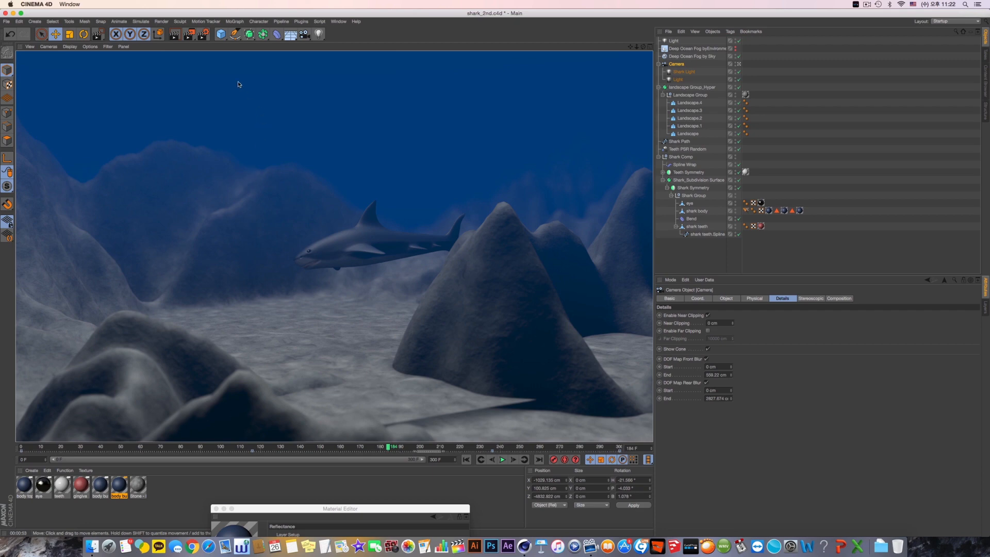
Step: Set the Depth of Field effect's Blur Strength to 10% in the render settings
{"action": "left_click", "coordinate": [203, 34]}
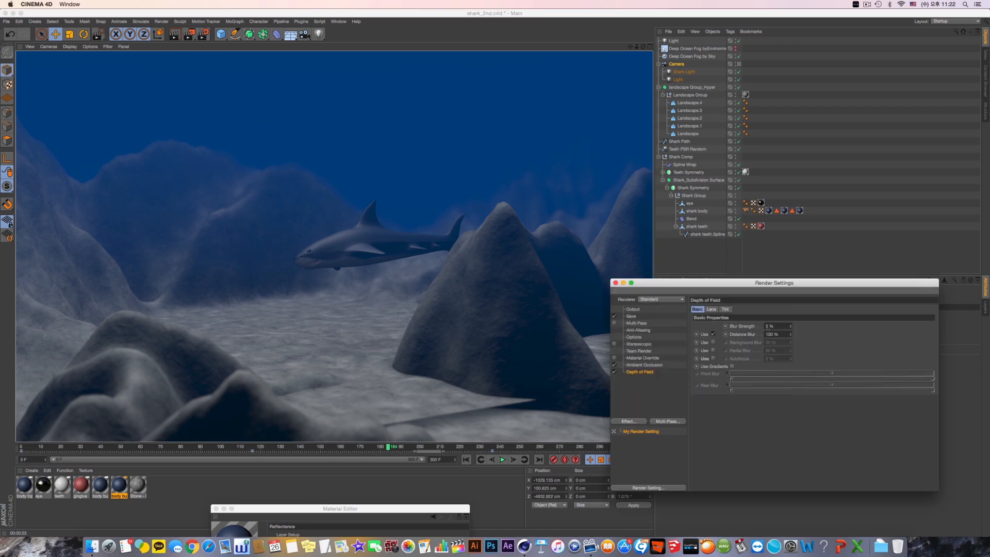
{"action": "left_click", "coordinate": [776, 327]}
{"action": "type", "text": "10"}
{"action": "key", "text": "Return"}
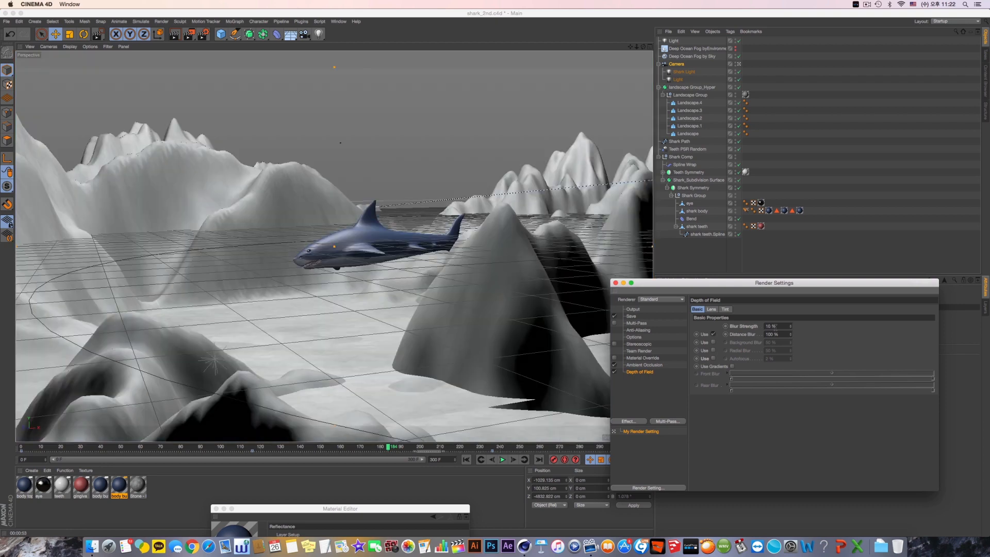
Step: Enable Autofocus at 15% and Background Blur for the Depth of Field effect, and test-render the view
{"action": "left_click", "coordinate": [714, 359]}
{"action": "left_click", "coordinate": [776, 359]}
{"action": "type", "text": "15"}
{"action": "key", "text": "Return"}
{"action": "left_click", "coordinate": [714, 342]}
{"action": "left_click", "coordinate": [175, 35]}
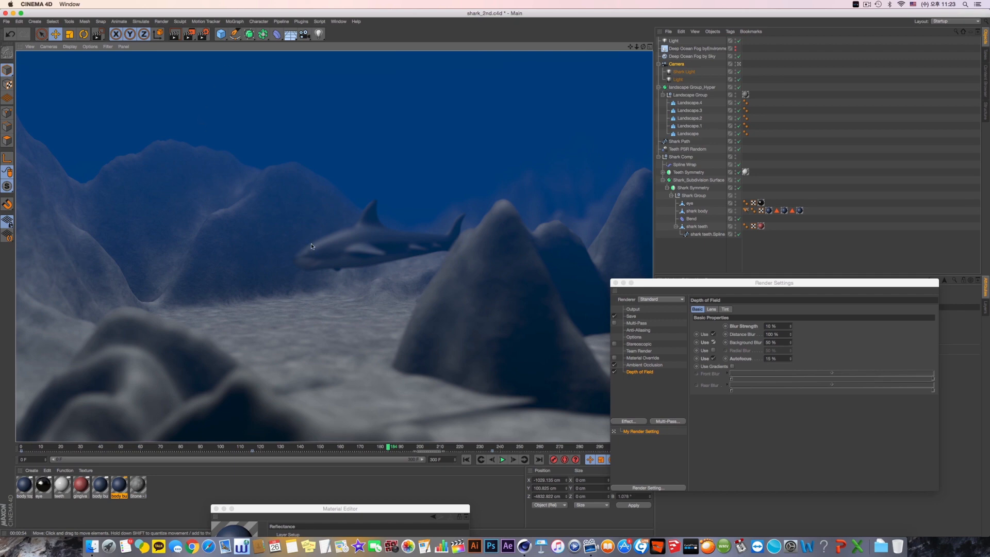
Step: Turn off Autofocus in the Depth of Field effect and test-render the area around the shark
{"action": "left_click", "coordinate": [714, 359]}
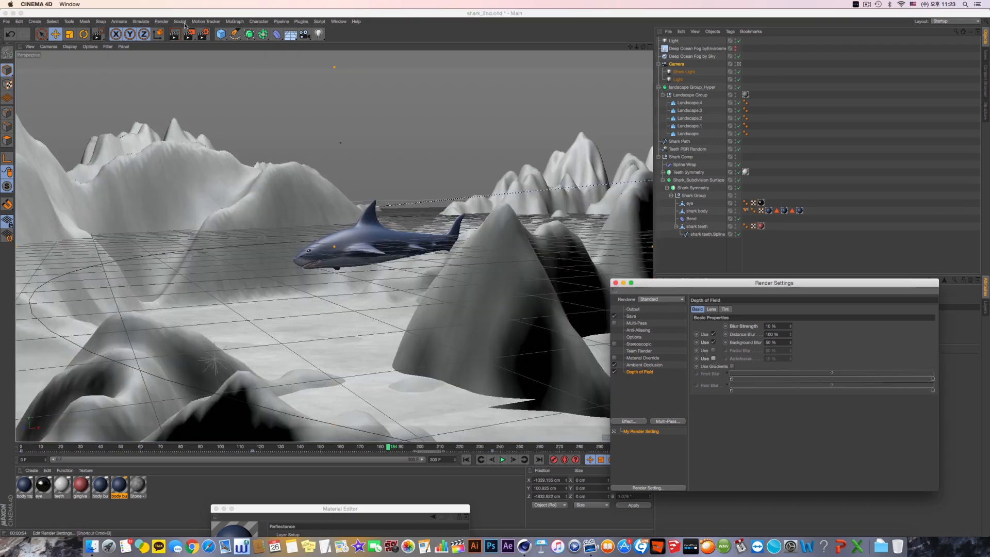
{"action": "left_click_drag", "start_coordinate": [190, 34], "coordinate": [211, 45]}
{"action": "left_click_drag", "start_coordinate": [157, 153], "coordinate": [540, 357]}
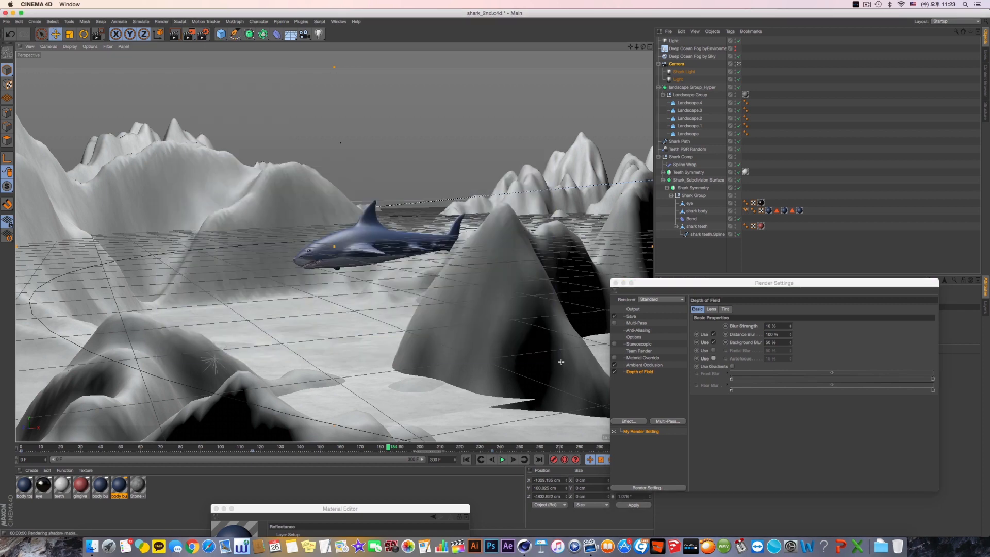
{"action": "key", "text": "super+r"}
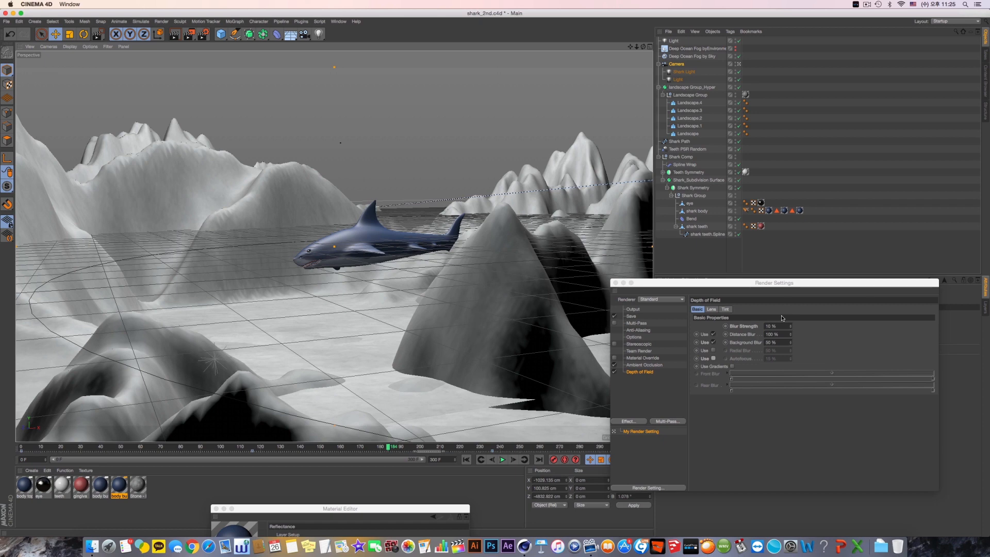
Step: Rename the light below Shark Light in the Camera group as Main Light
{"action": "left_click", "coordinate": [679, 80]}
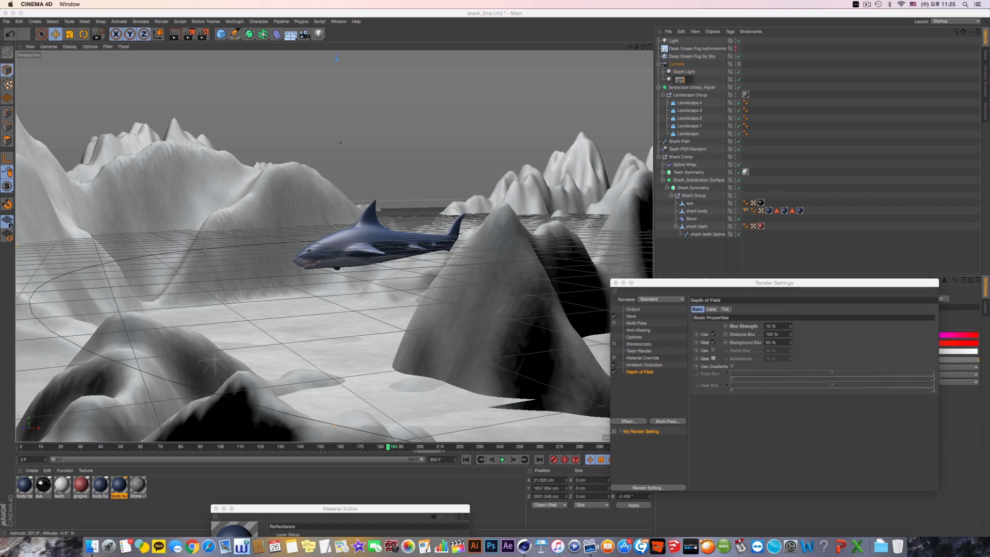
{"action": "type", "text": "Maiun"}
{"action": "key", "text": "BackSpace"}
{"action": "key", "text": "BackSpace"}
{"action": "type", "text": "n"}
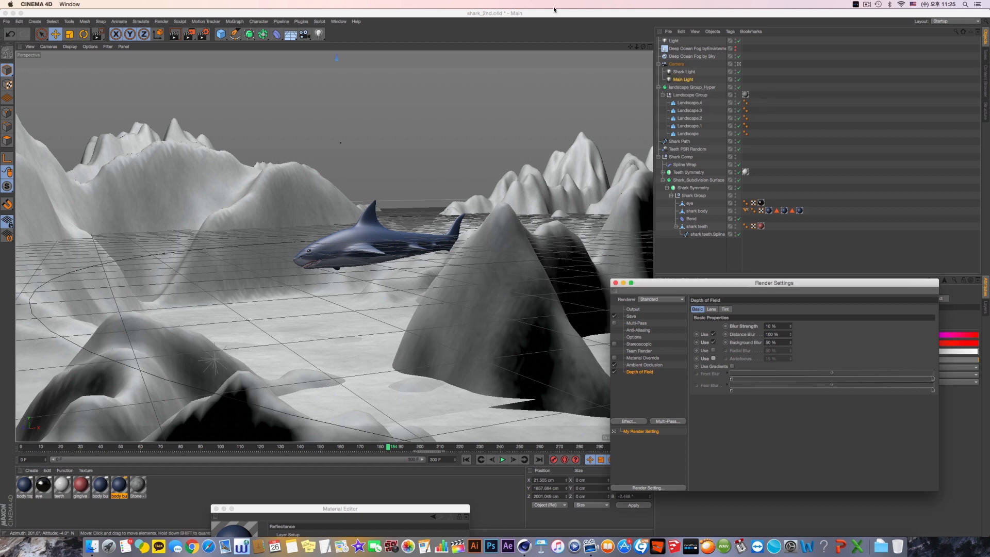
Step: Rename the standalone light outside the Camera group as Global Light, close the render settings, and save the scene
{"action": "left_click", "coordinate": [675, 42]}
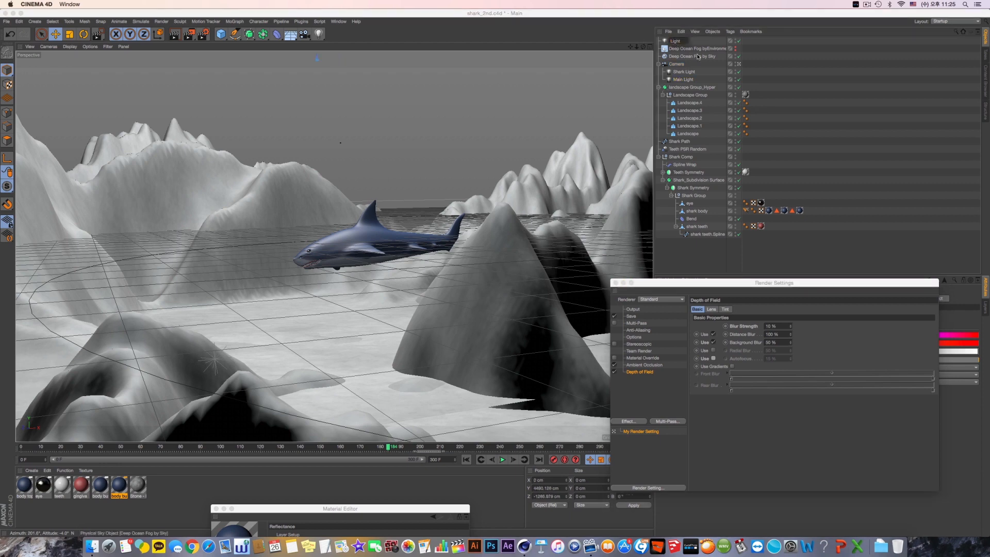
{"action": "type", "text": "Global"}
{"action": "key", "text": "Return"}
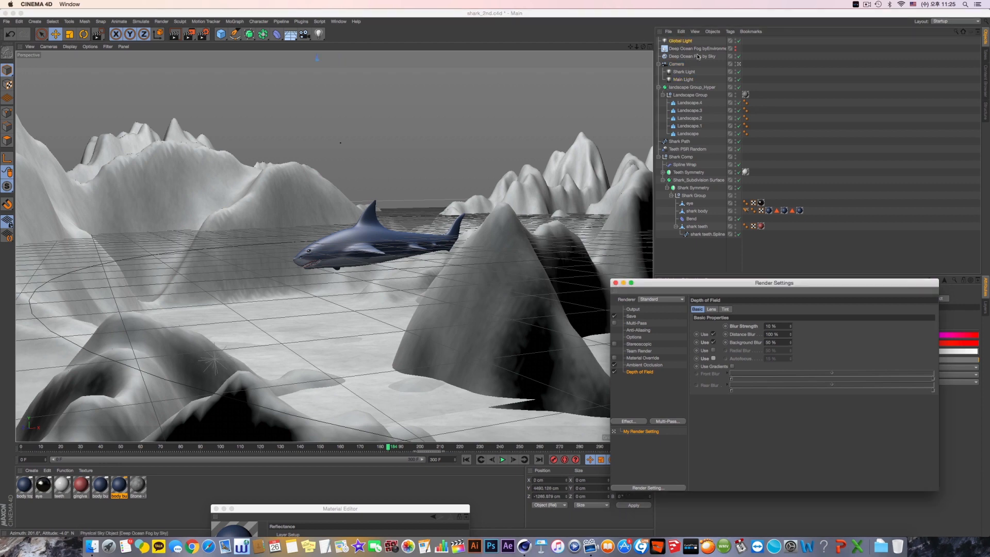
{"action": "left_click", "coordinate": [616, 283]}
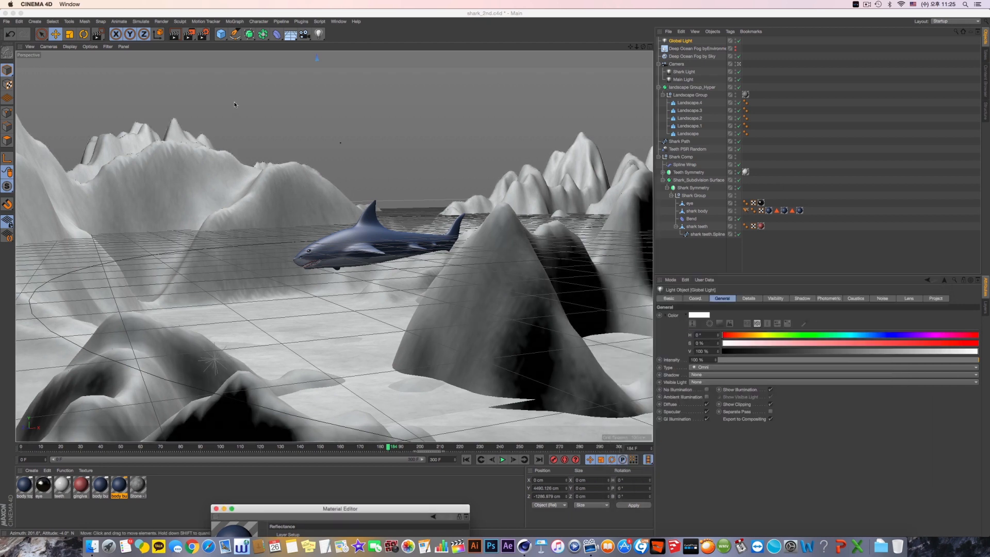
{"action": "key", "text": "super+s"}
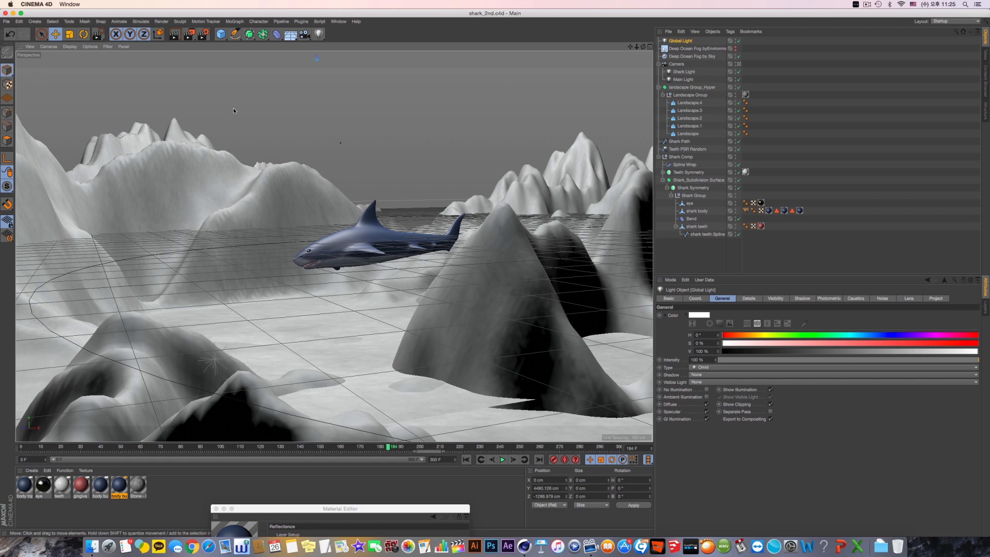